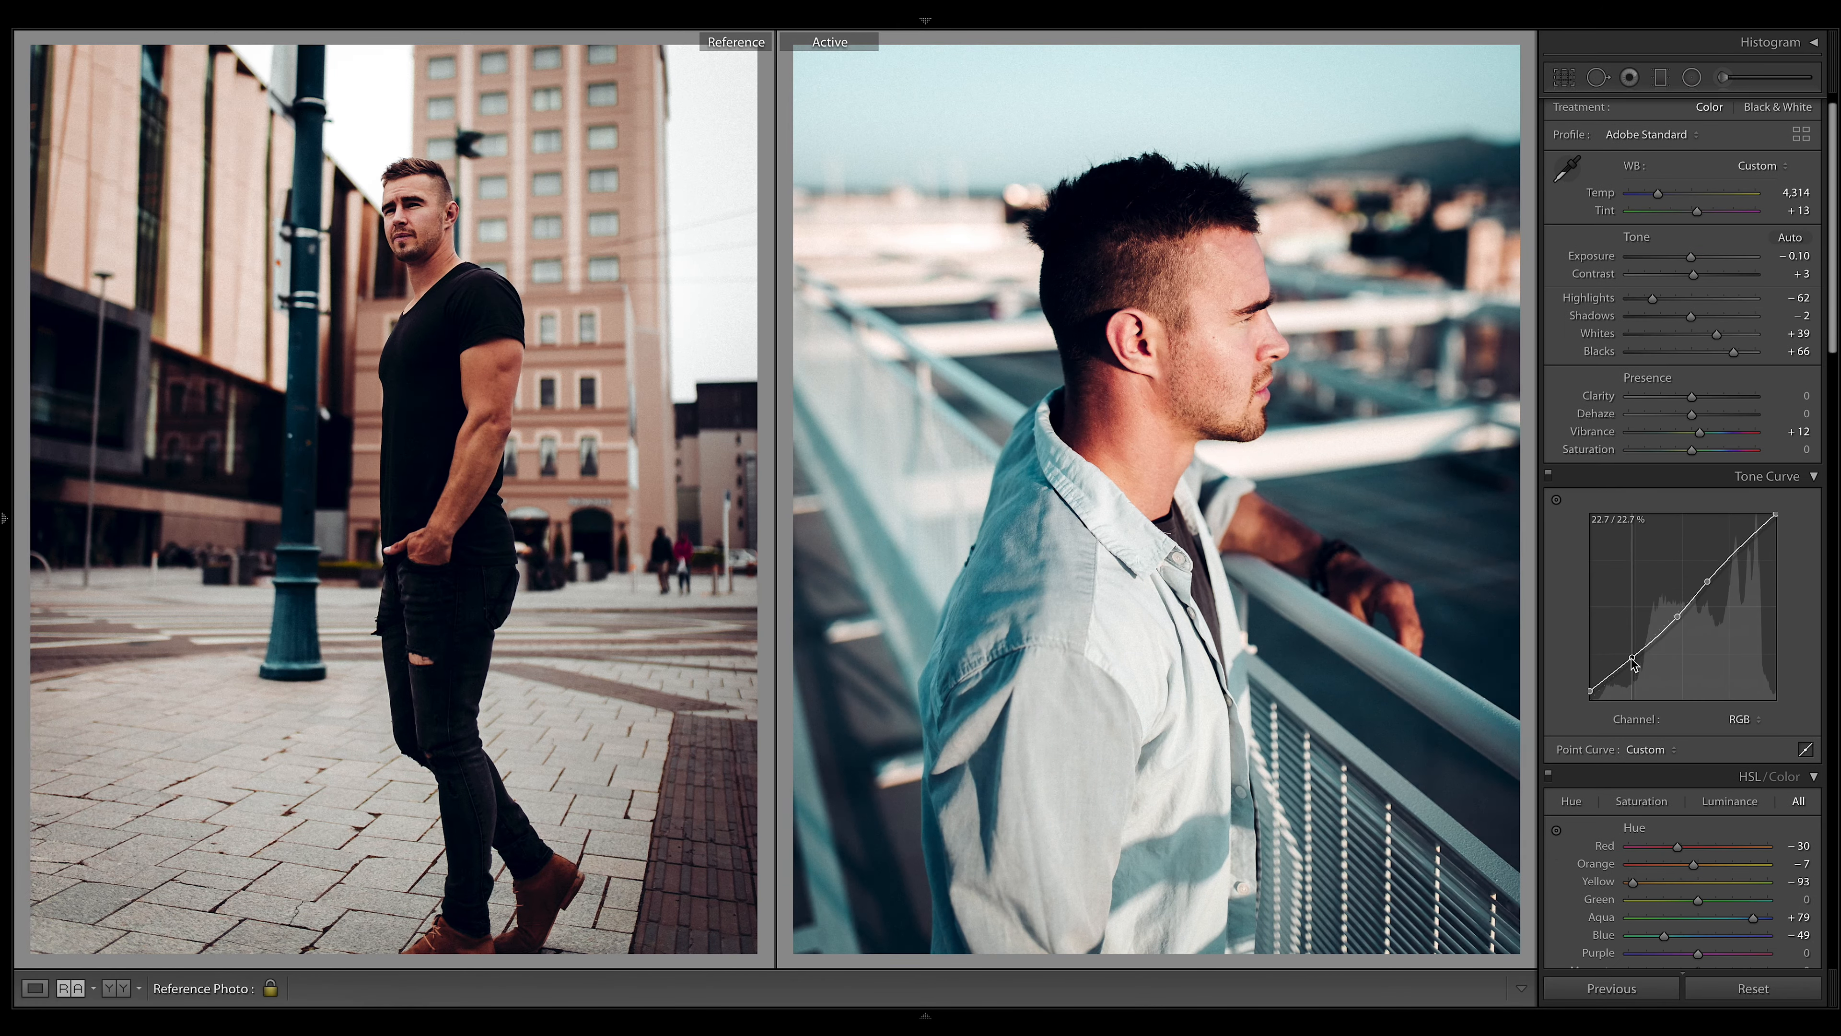
- Lift the shadows on the rooftop portrait's RGB tone curve and adjust its HSL colours, setting Red hue to +25 and Orange hue to -10
drag(1632, 658, 1632, 648)
scroll(1690, 566, down, 10)
drag(1677, 371, 1716, 371)
drag(1694, 390, 1641, 390)
scroll(1690, 406, down, 1)
drag(1699, 692, 1692, 692)
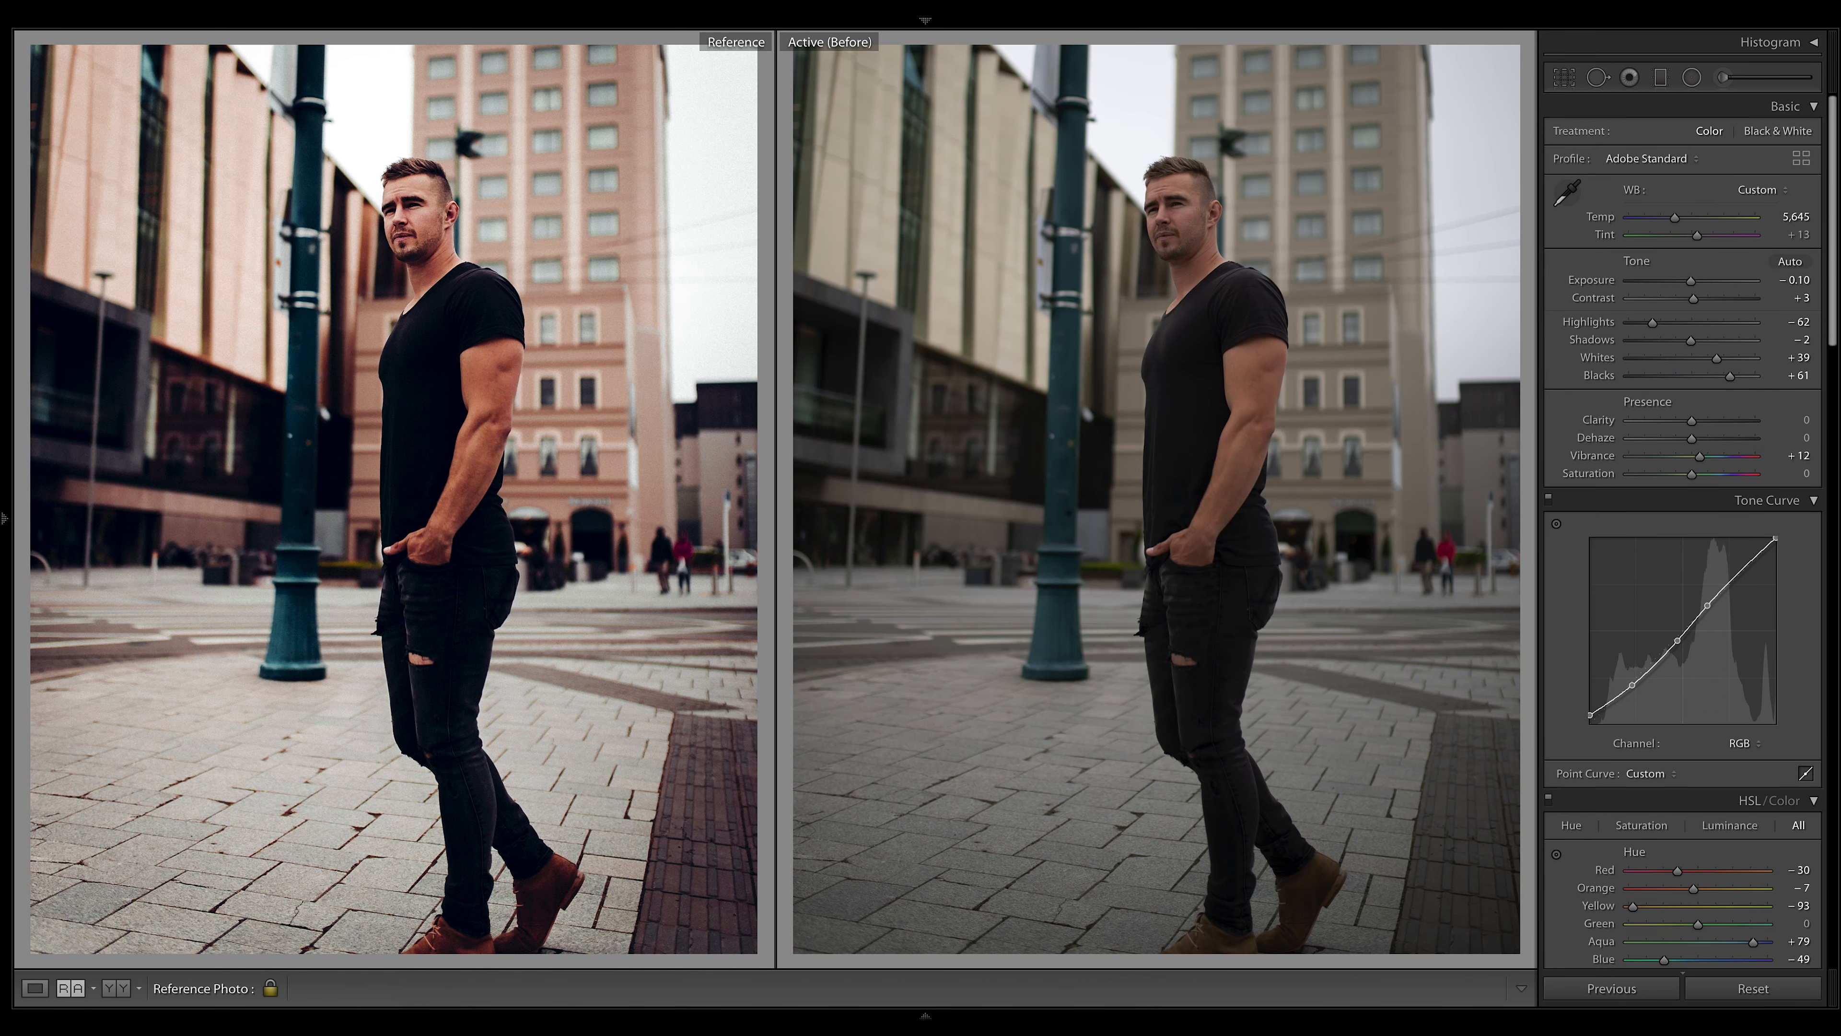
- Compare the unedited and edited versions of the street portrait and the rooftop portrait
key(backslash)
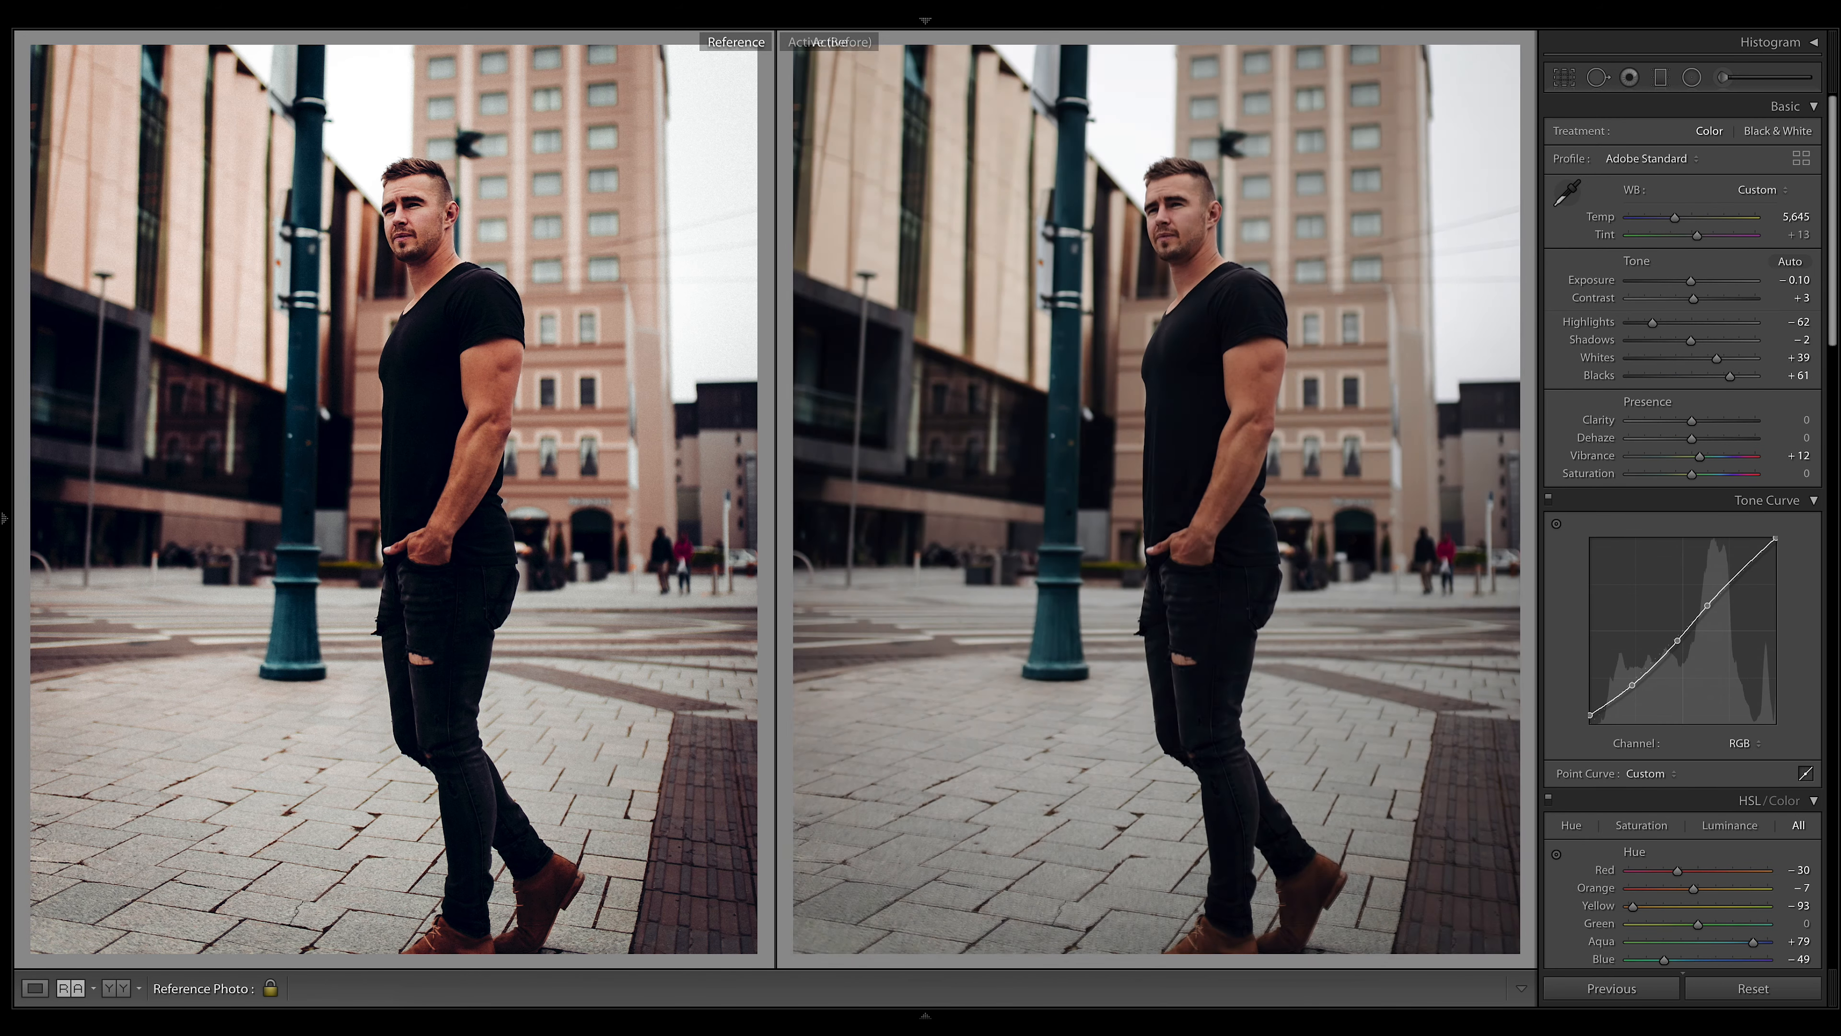
key(backslash)
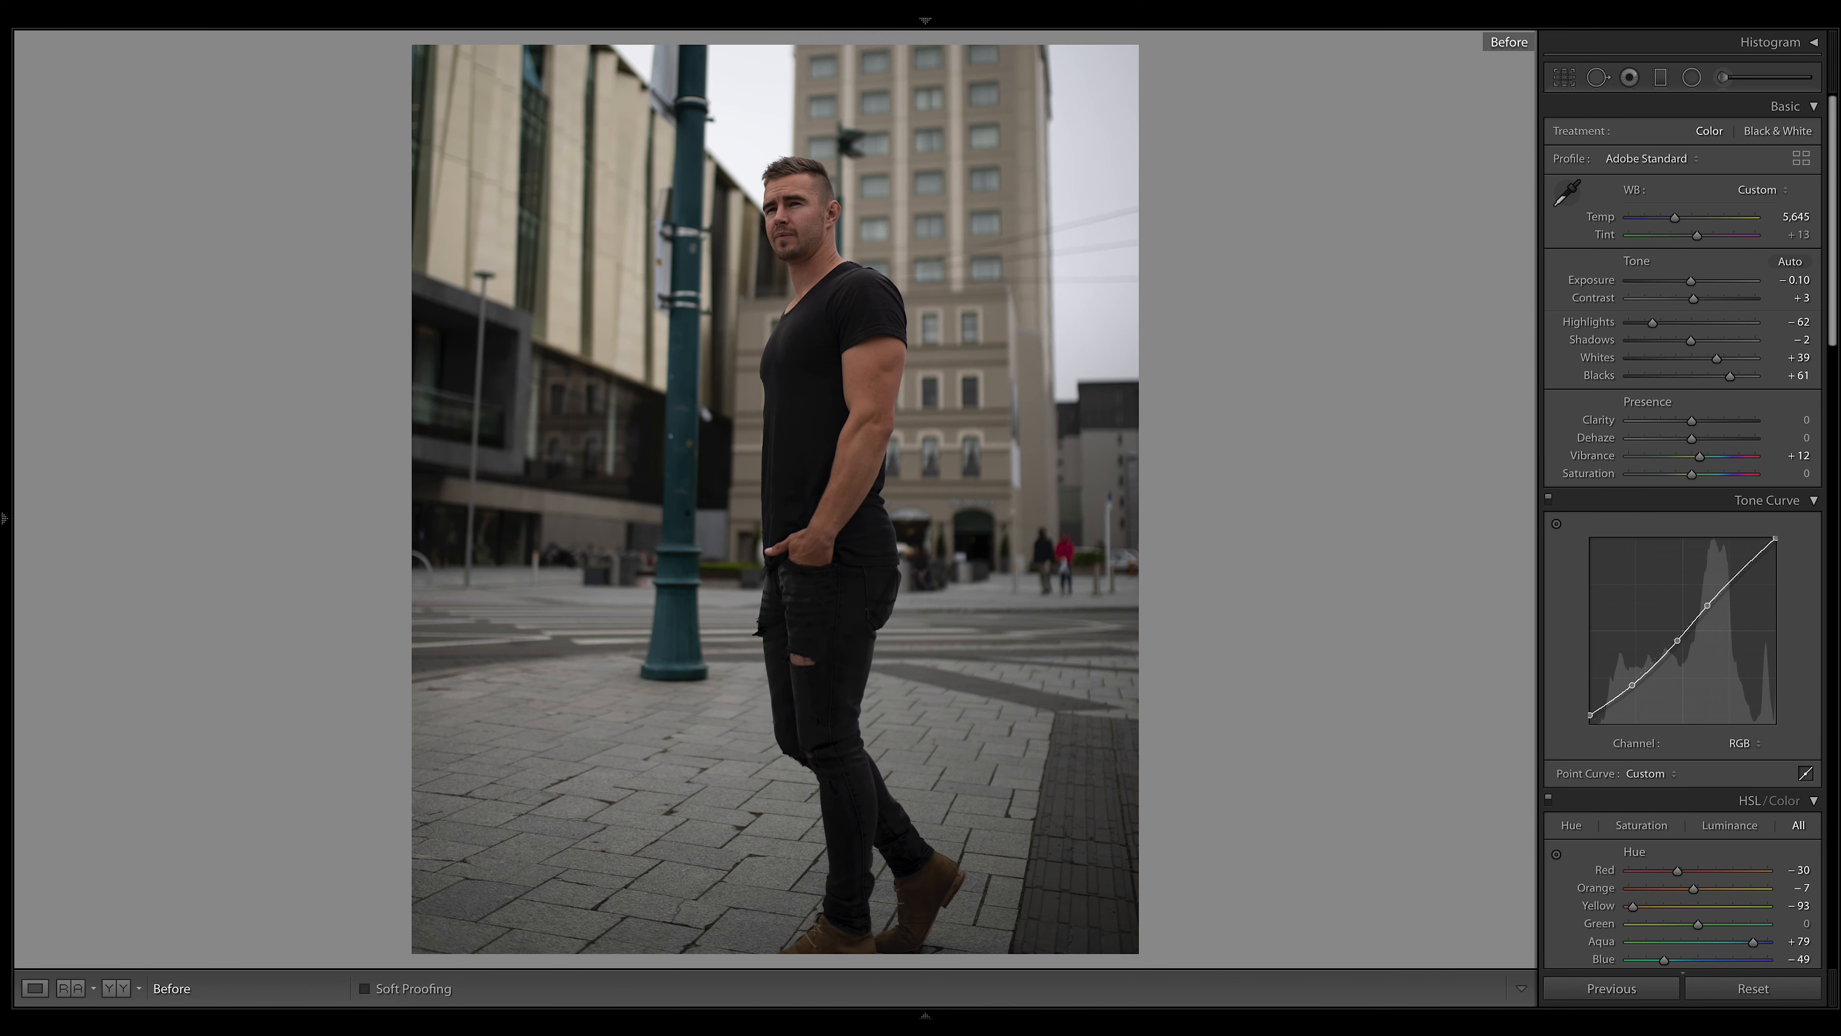
key(backslash)
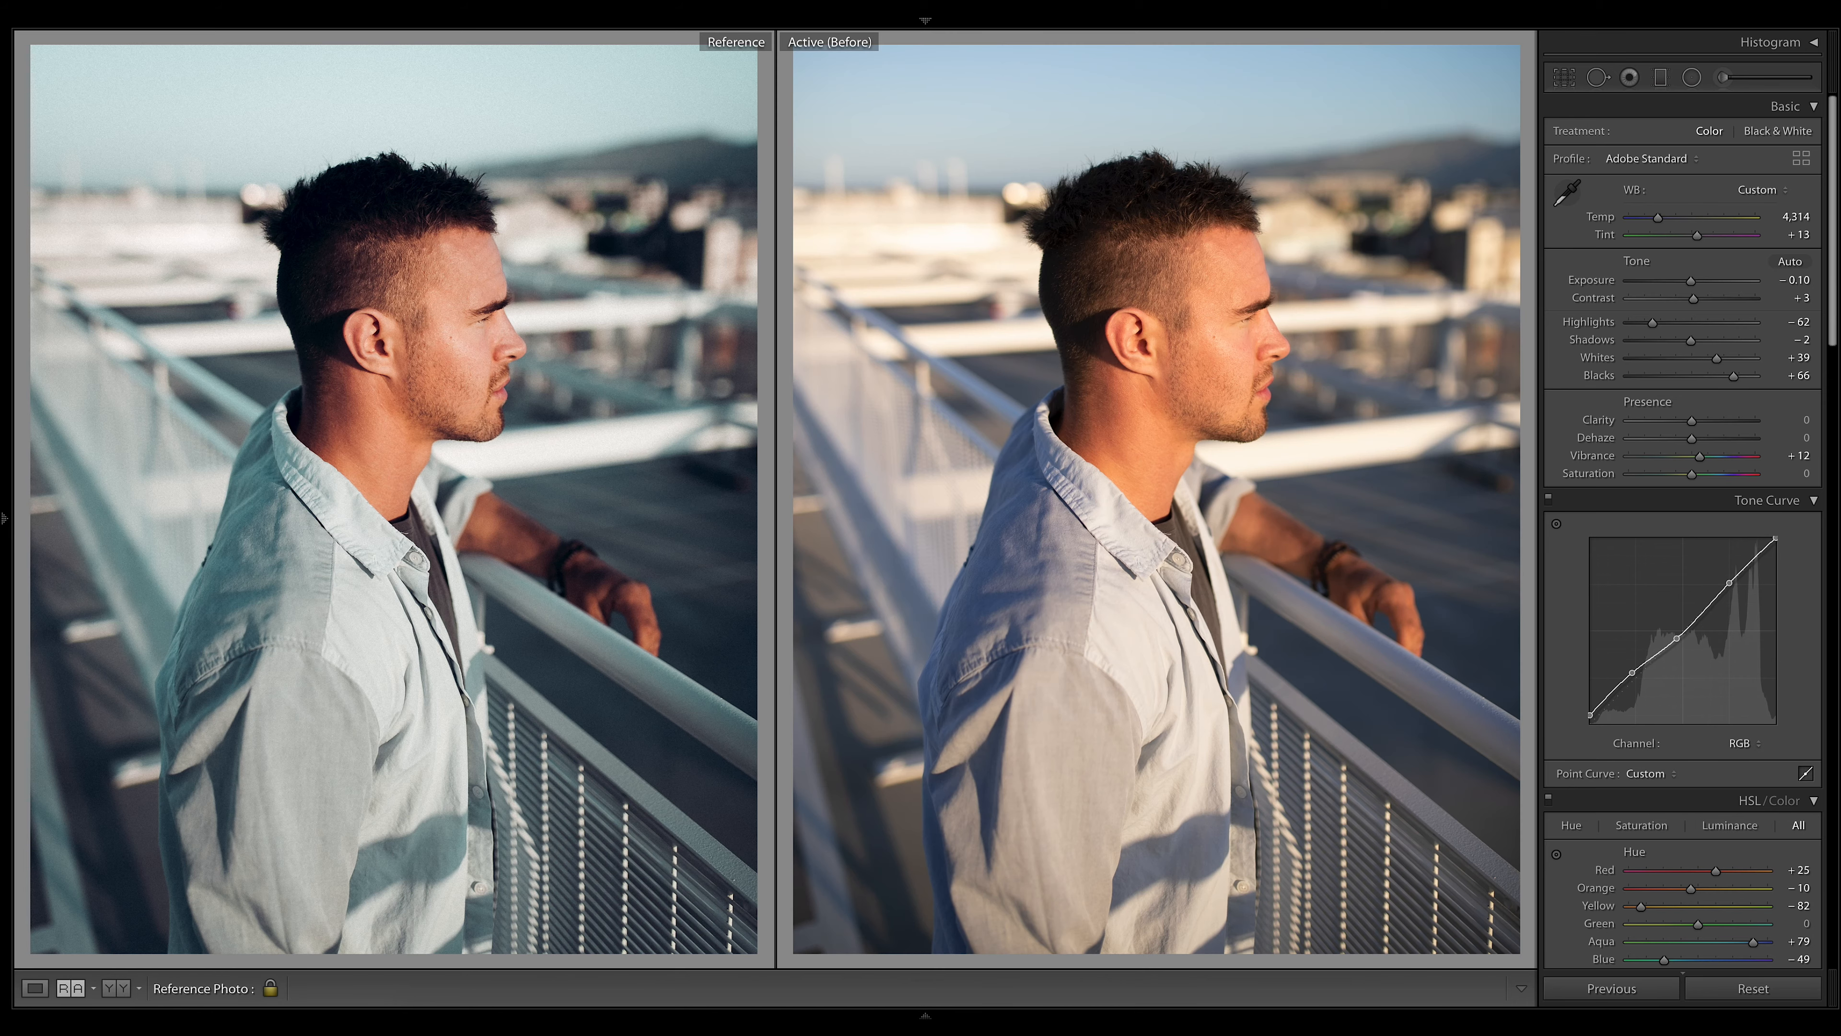
key(backslash)
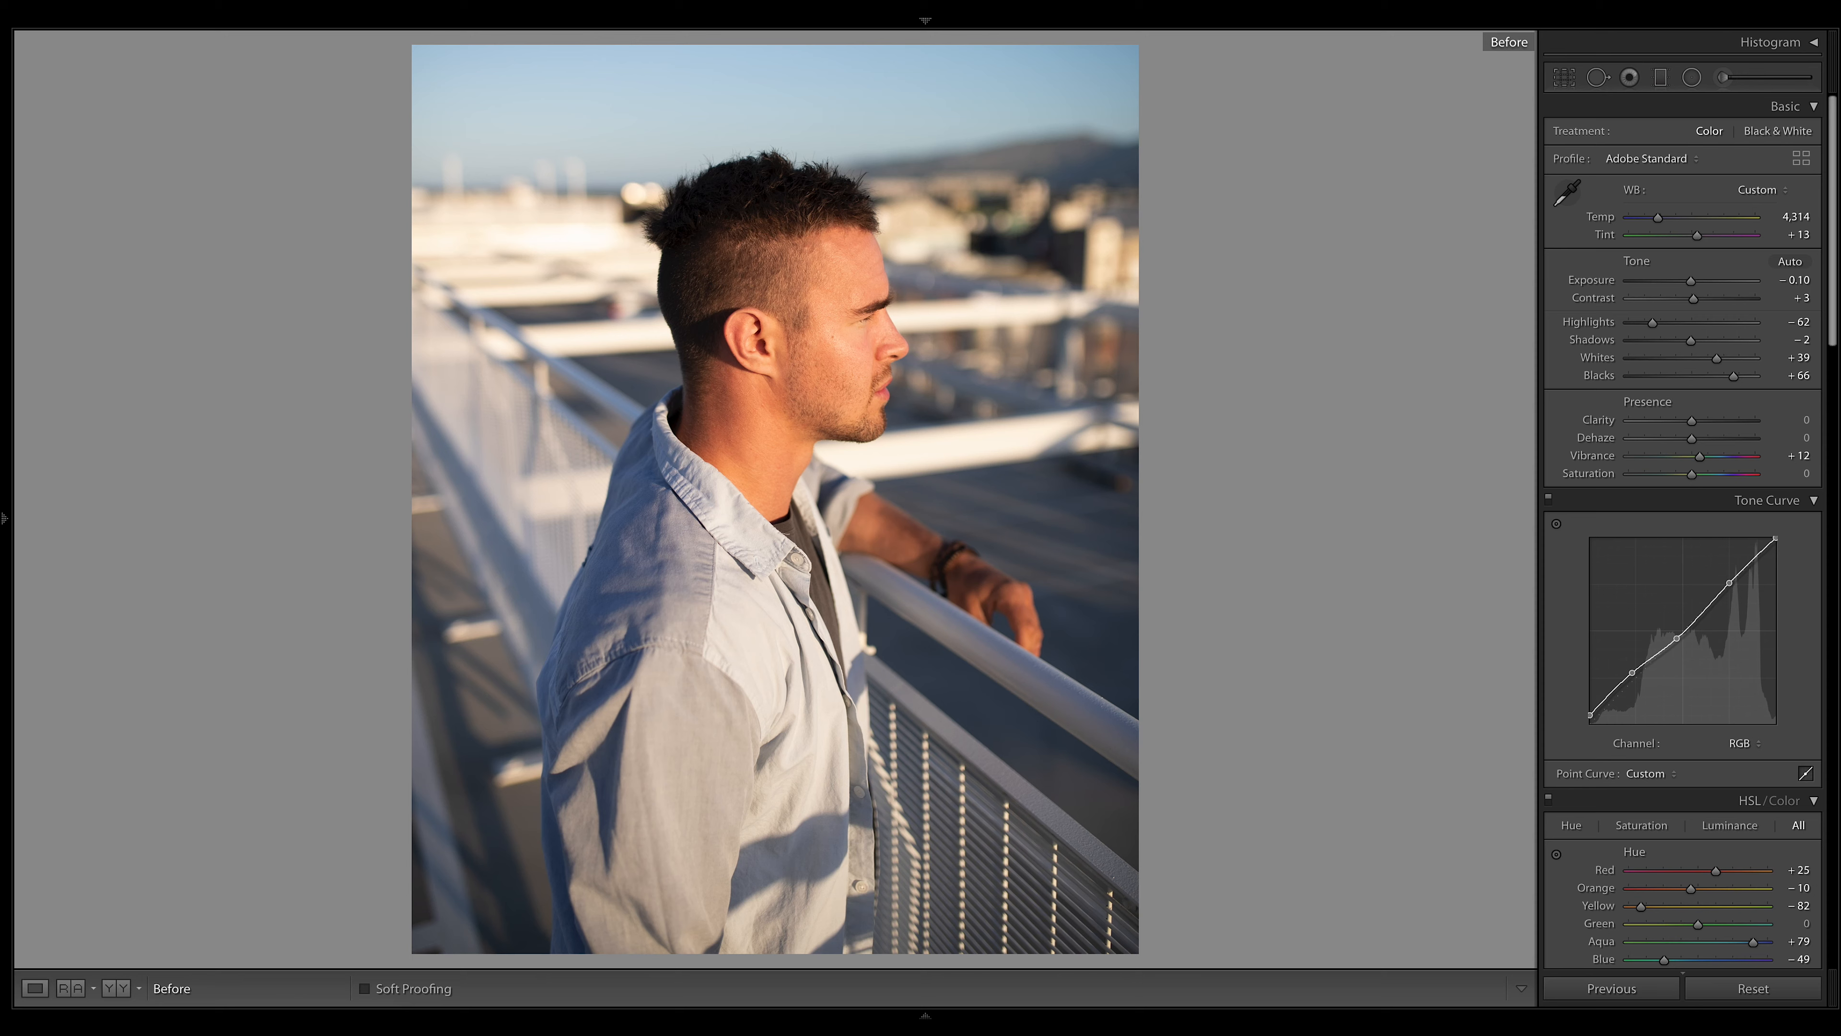
key(backslash)
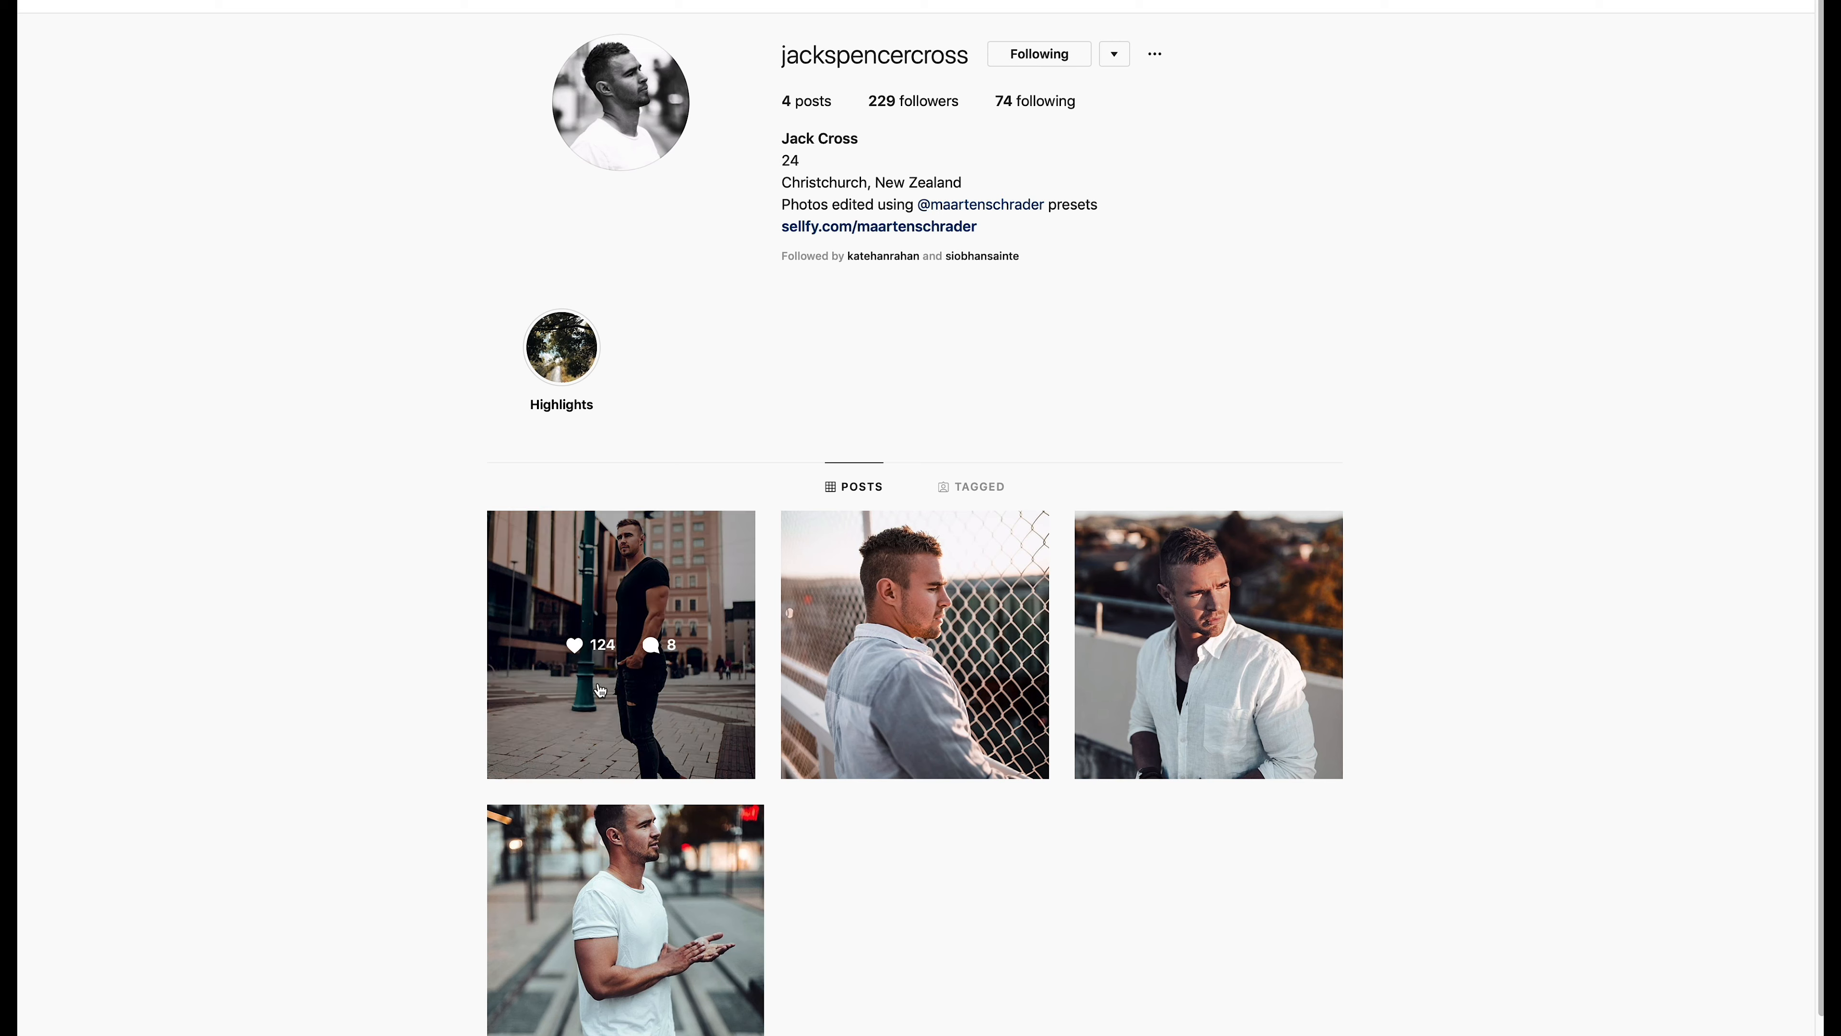
- On the Instagram profile, view the street portrait post, close it and look over the remaining posts
click(601, 691)
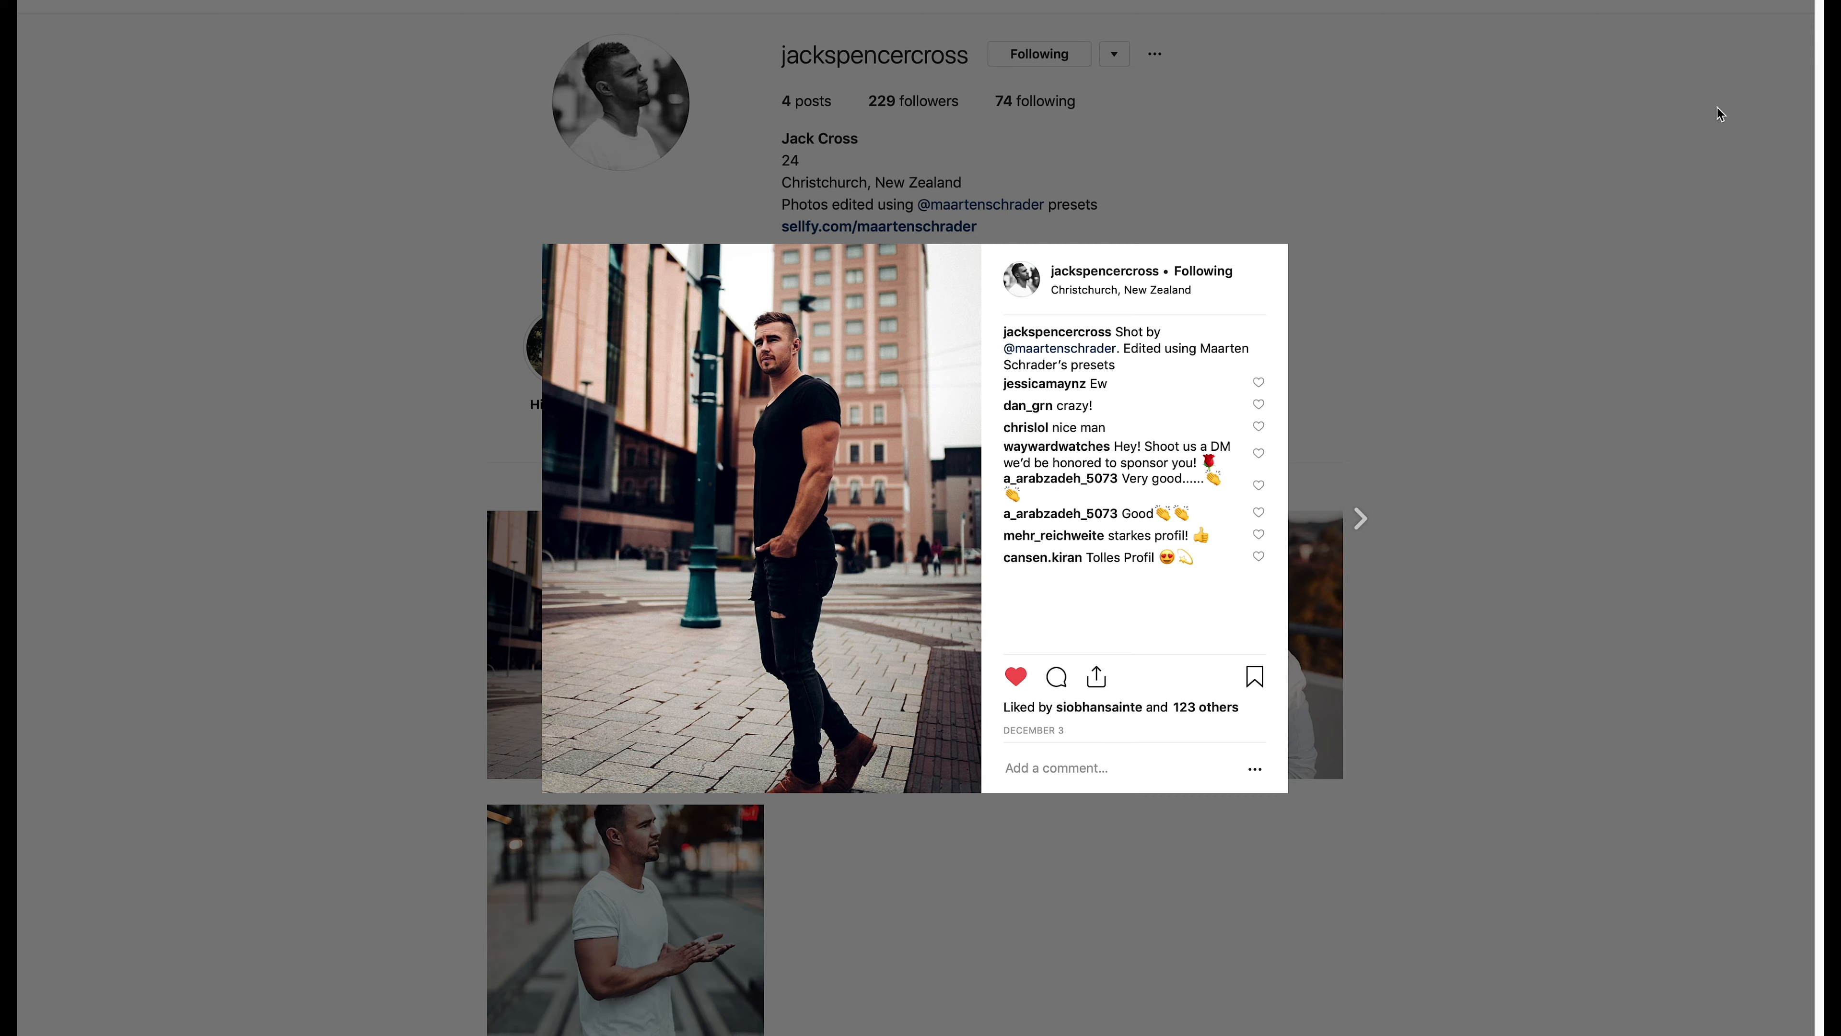
click(1643, 174)
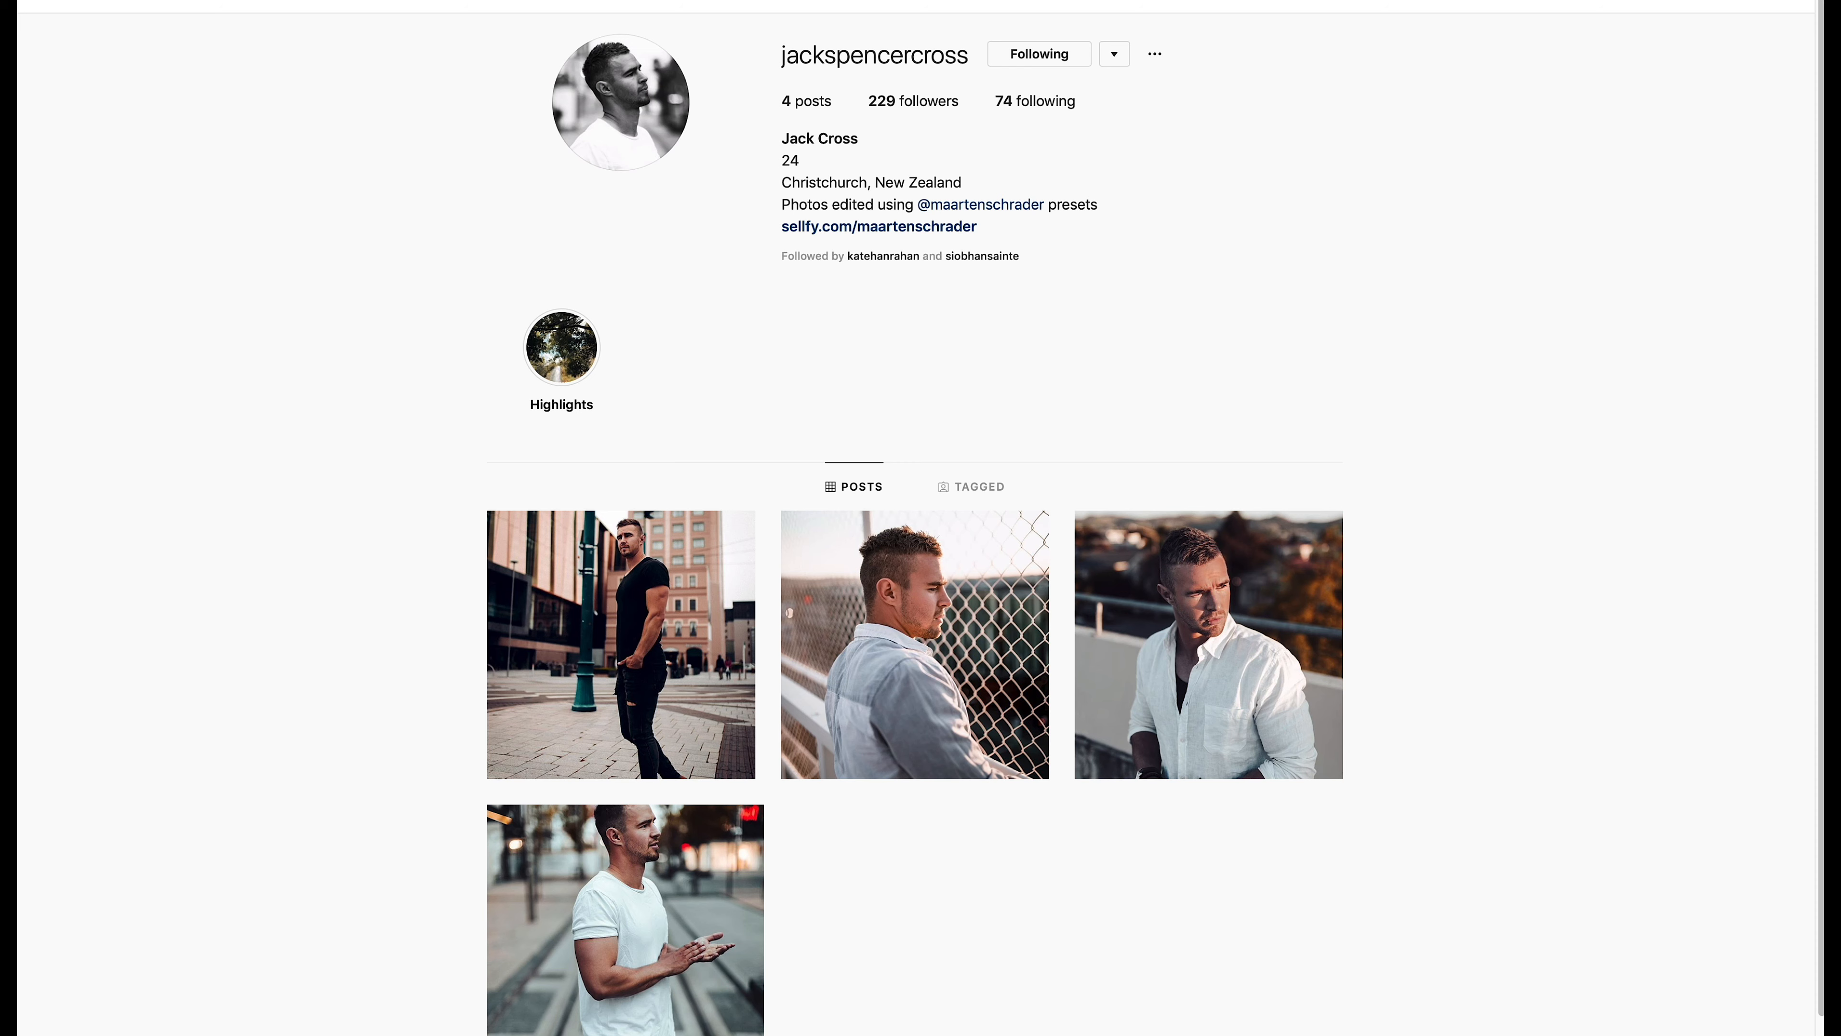
scroll(1554, 586, down, 2)
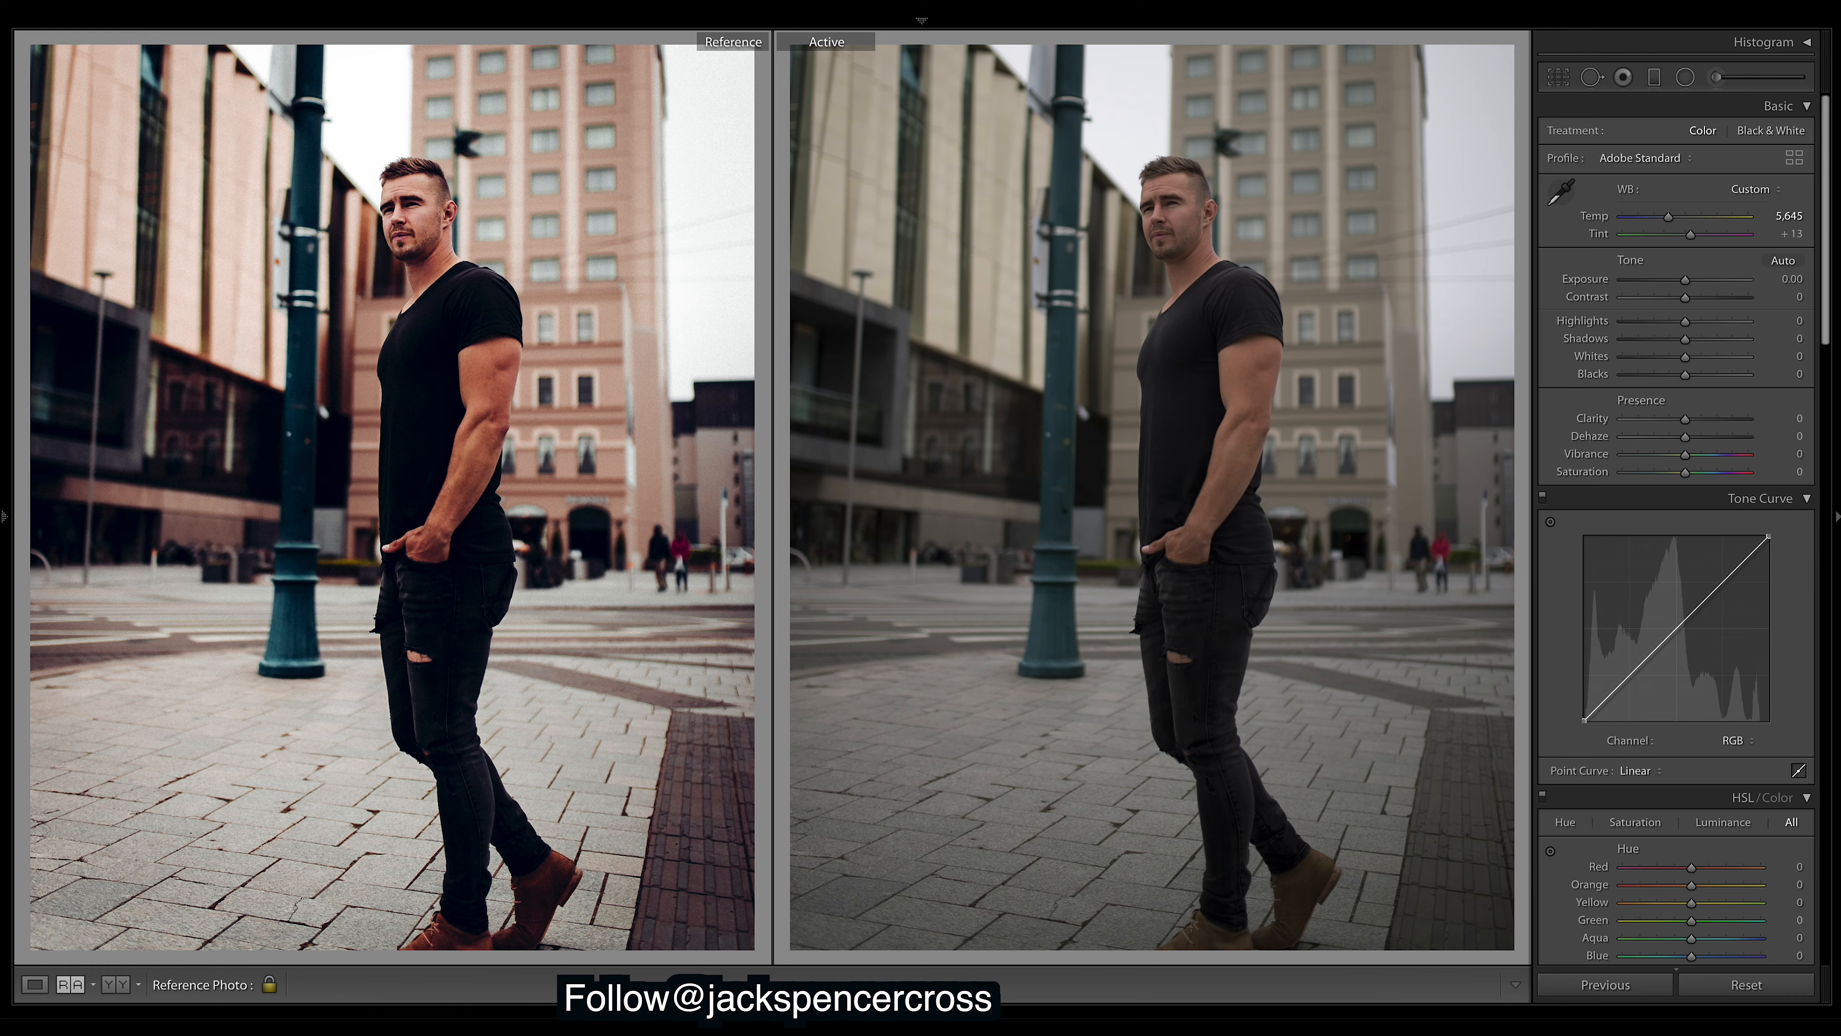
- Enable lens profile corrections for the unedited street portrait
drag(1827, 161, 1831, 616)
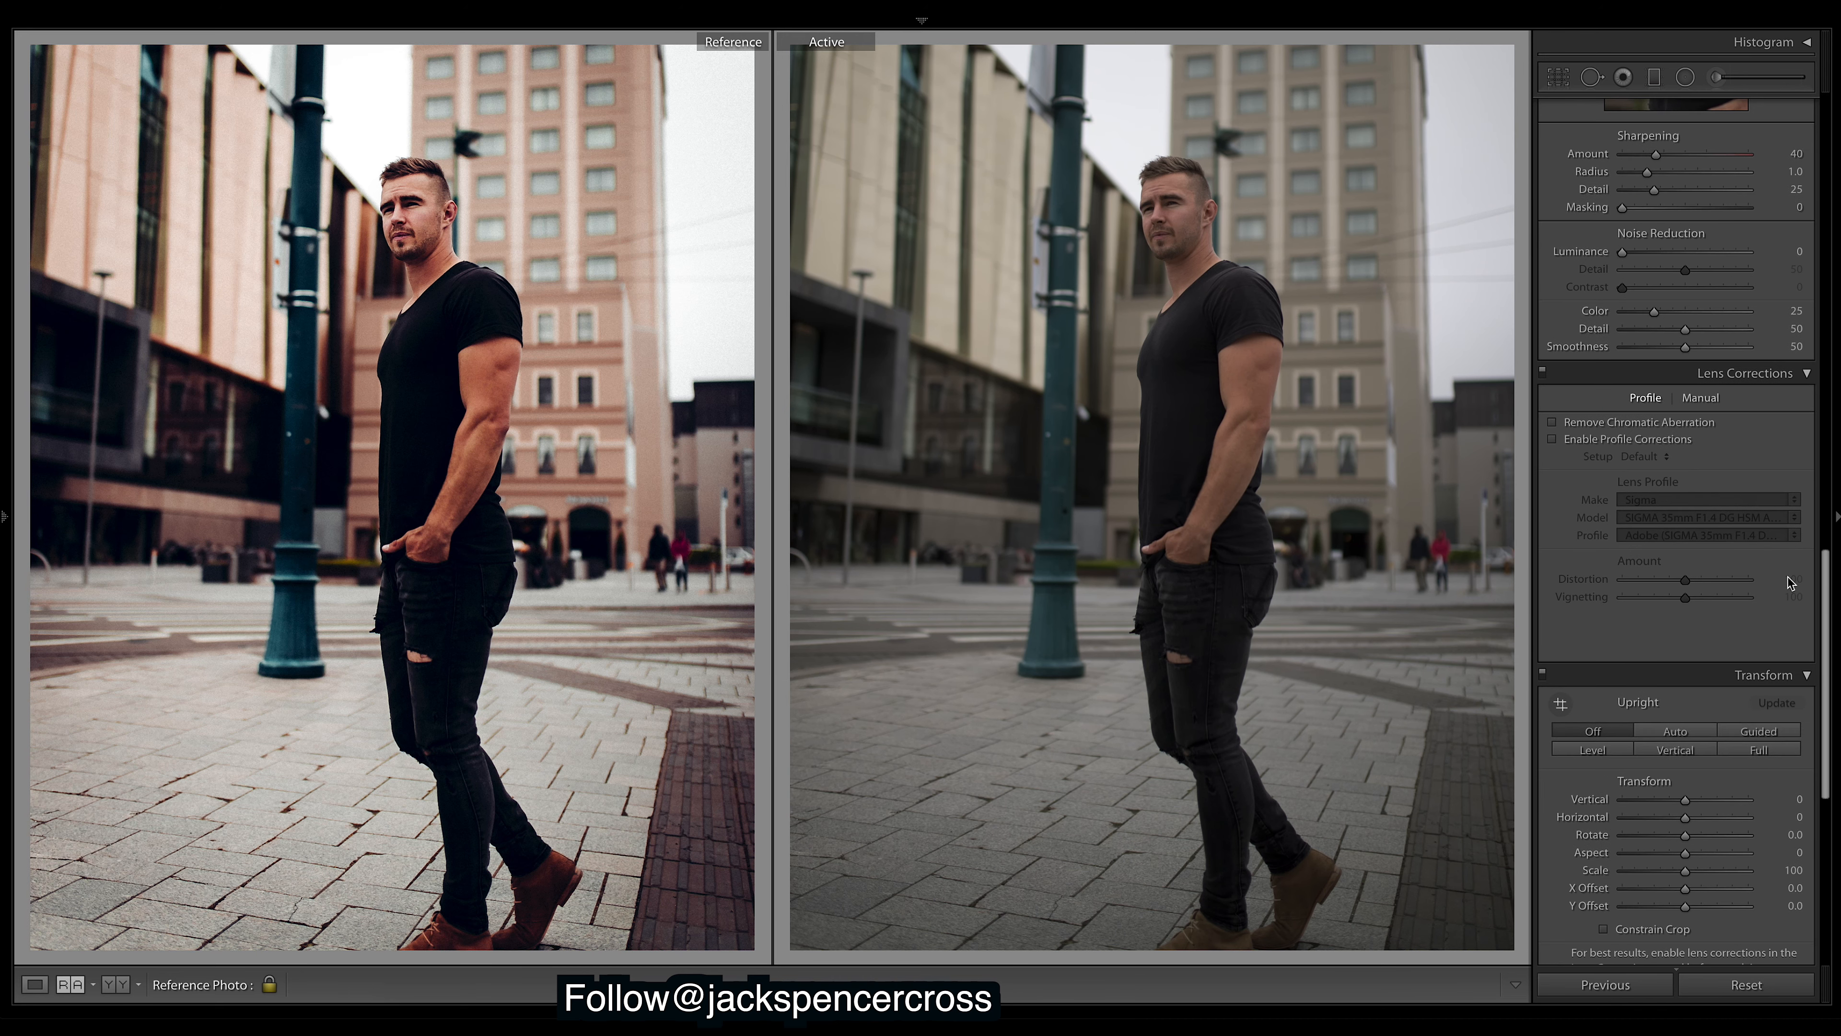
click(1551, 440)
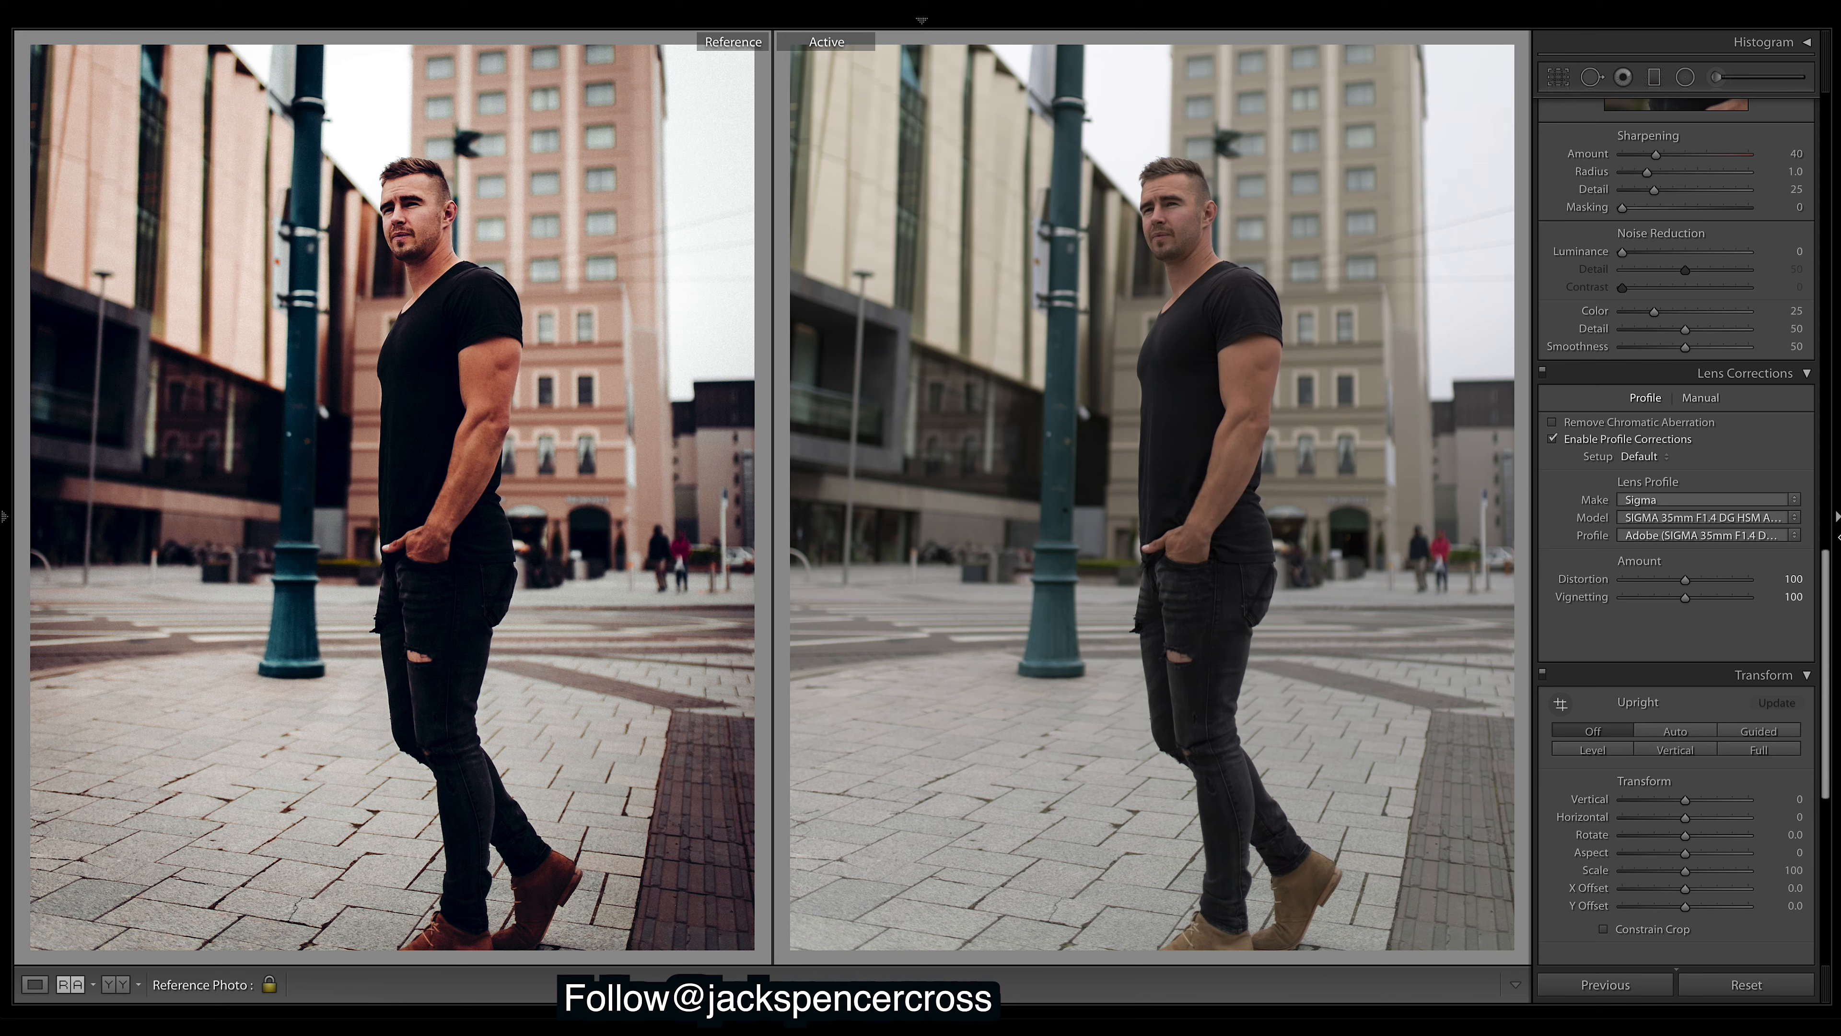
- Set the street portrait's Highlights to -62 and Whites to +18
drag(1834, 580, 1838, 123)
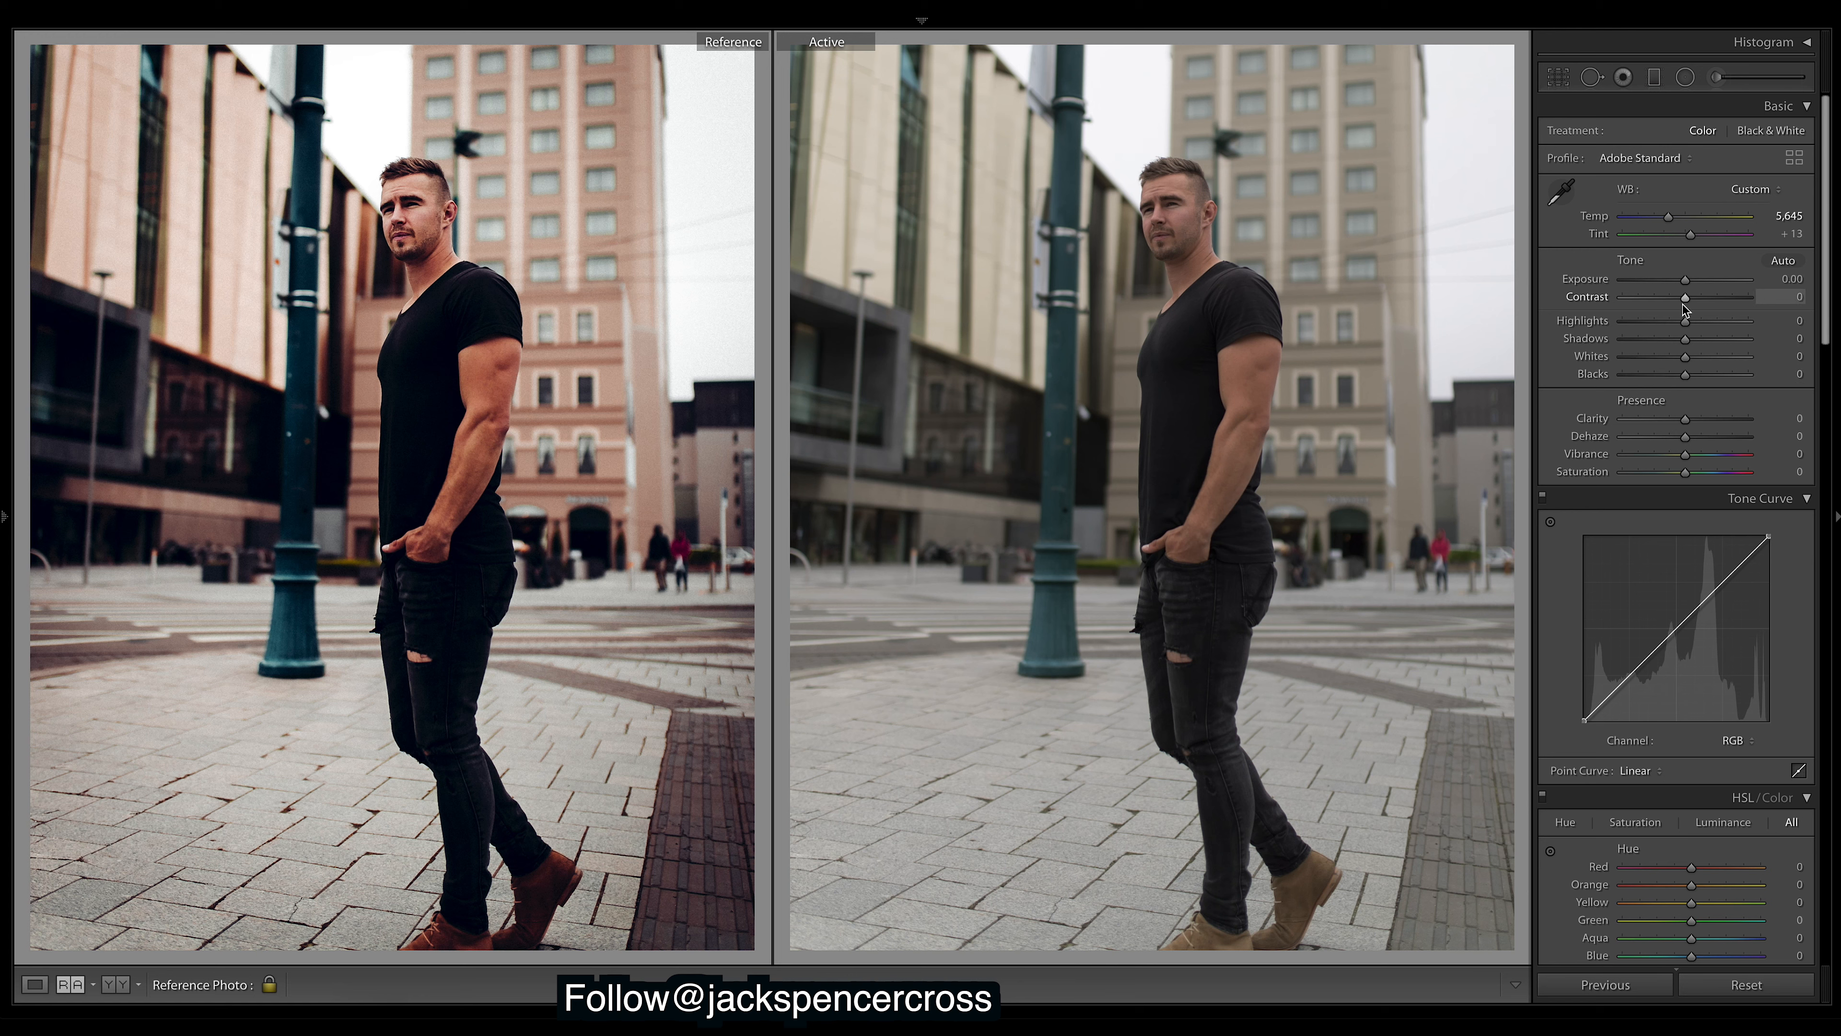
click(1644, 321)
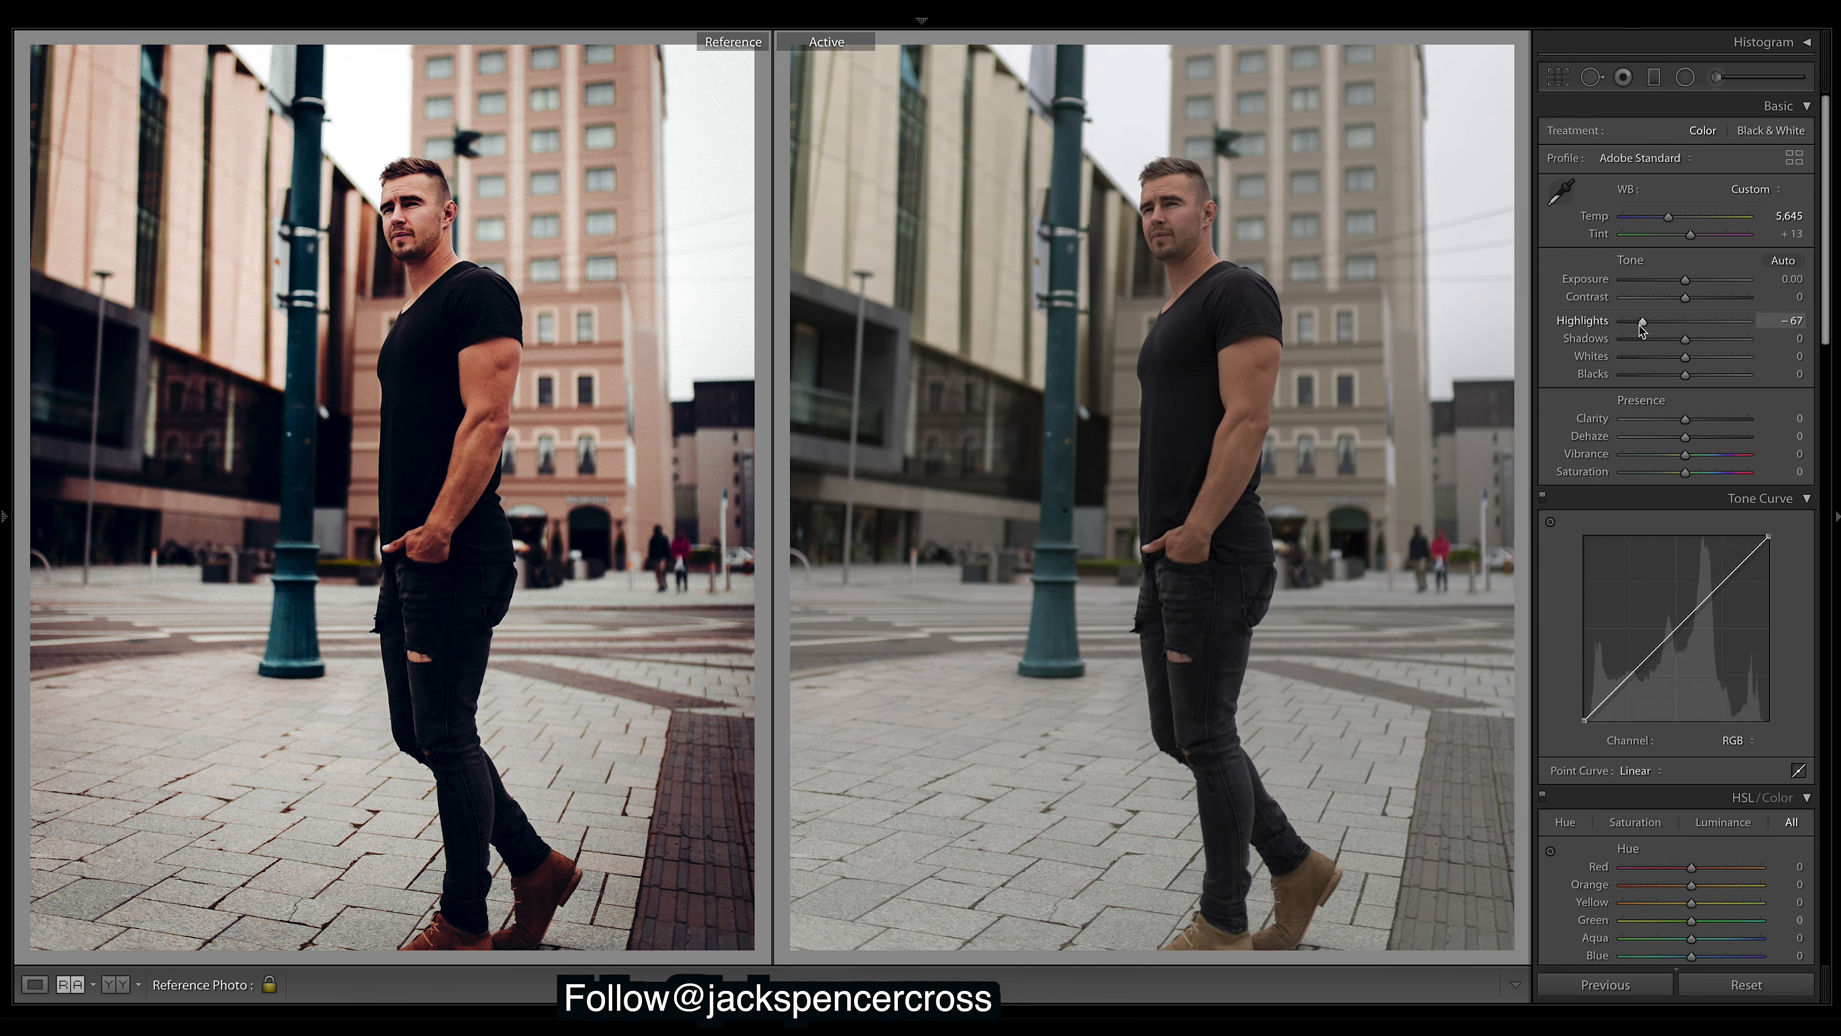
drag(1641, 325, 1642, 325)
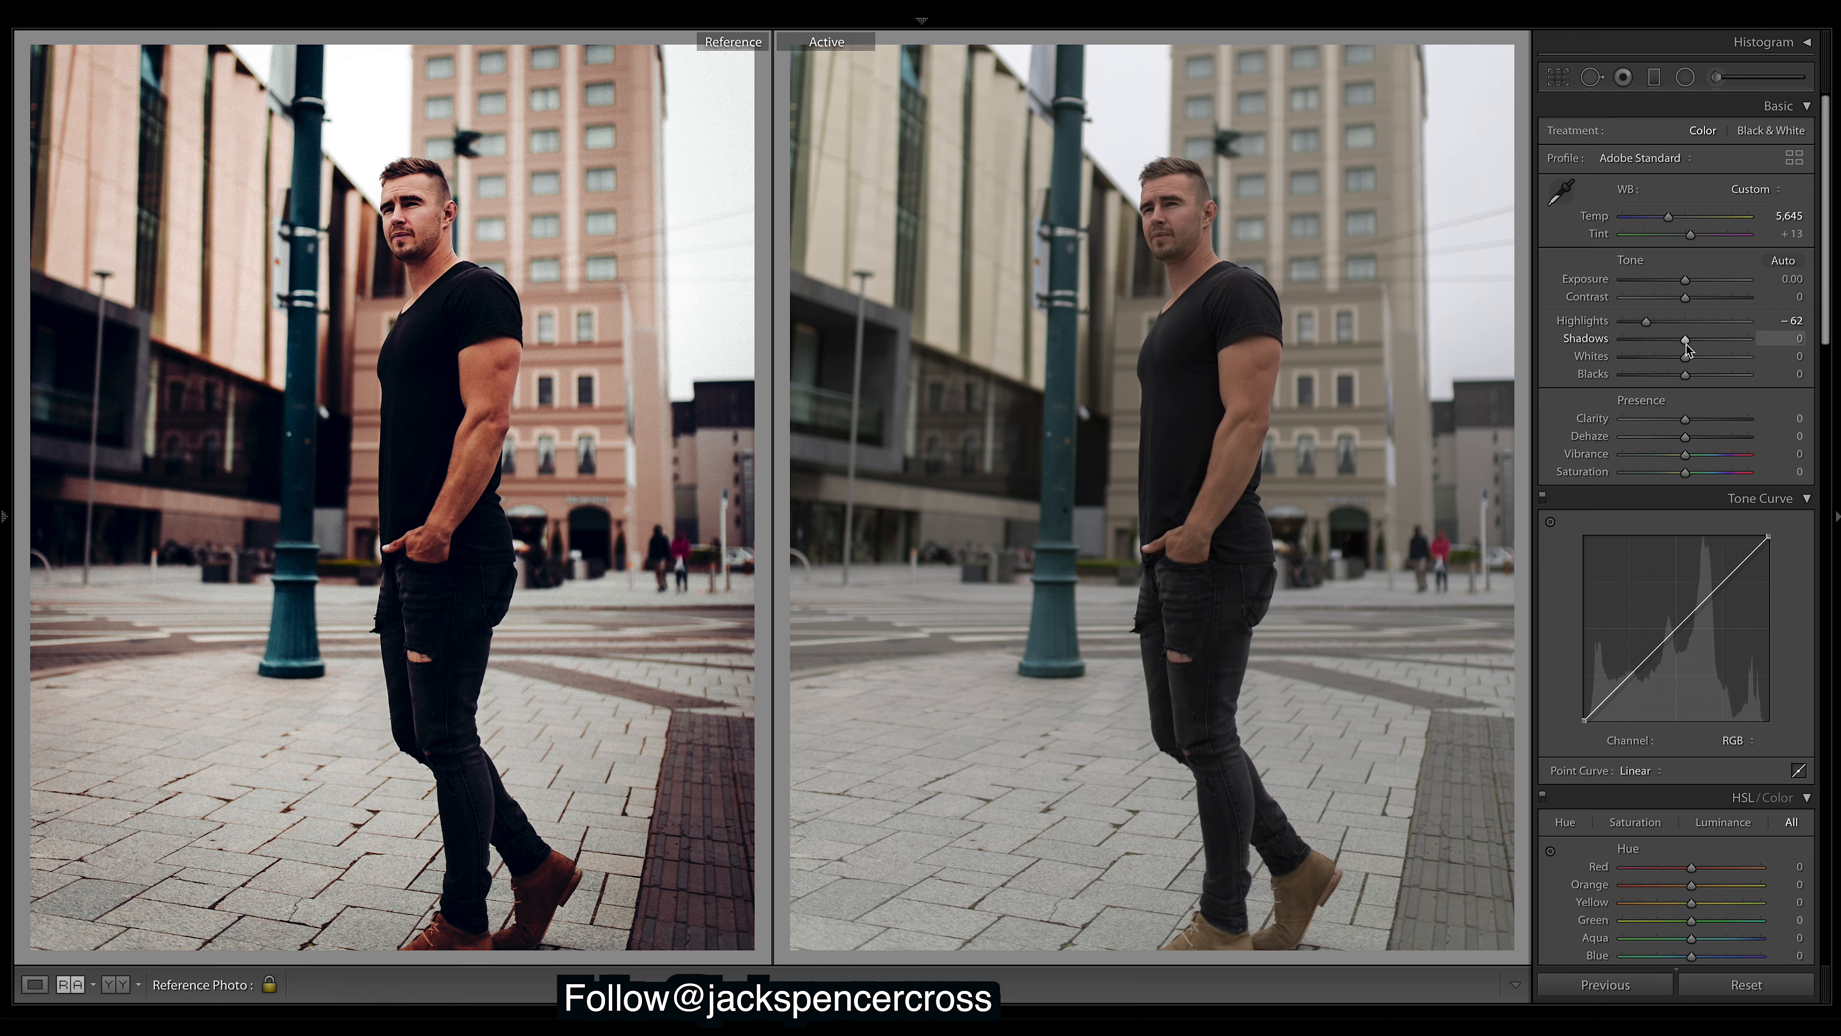
click(1703, 361)
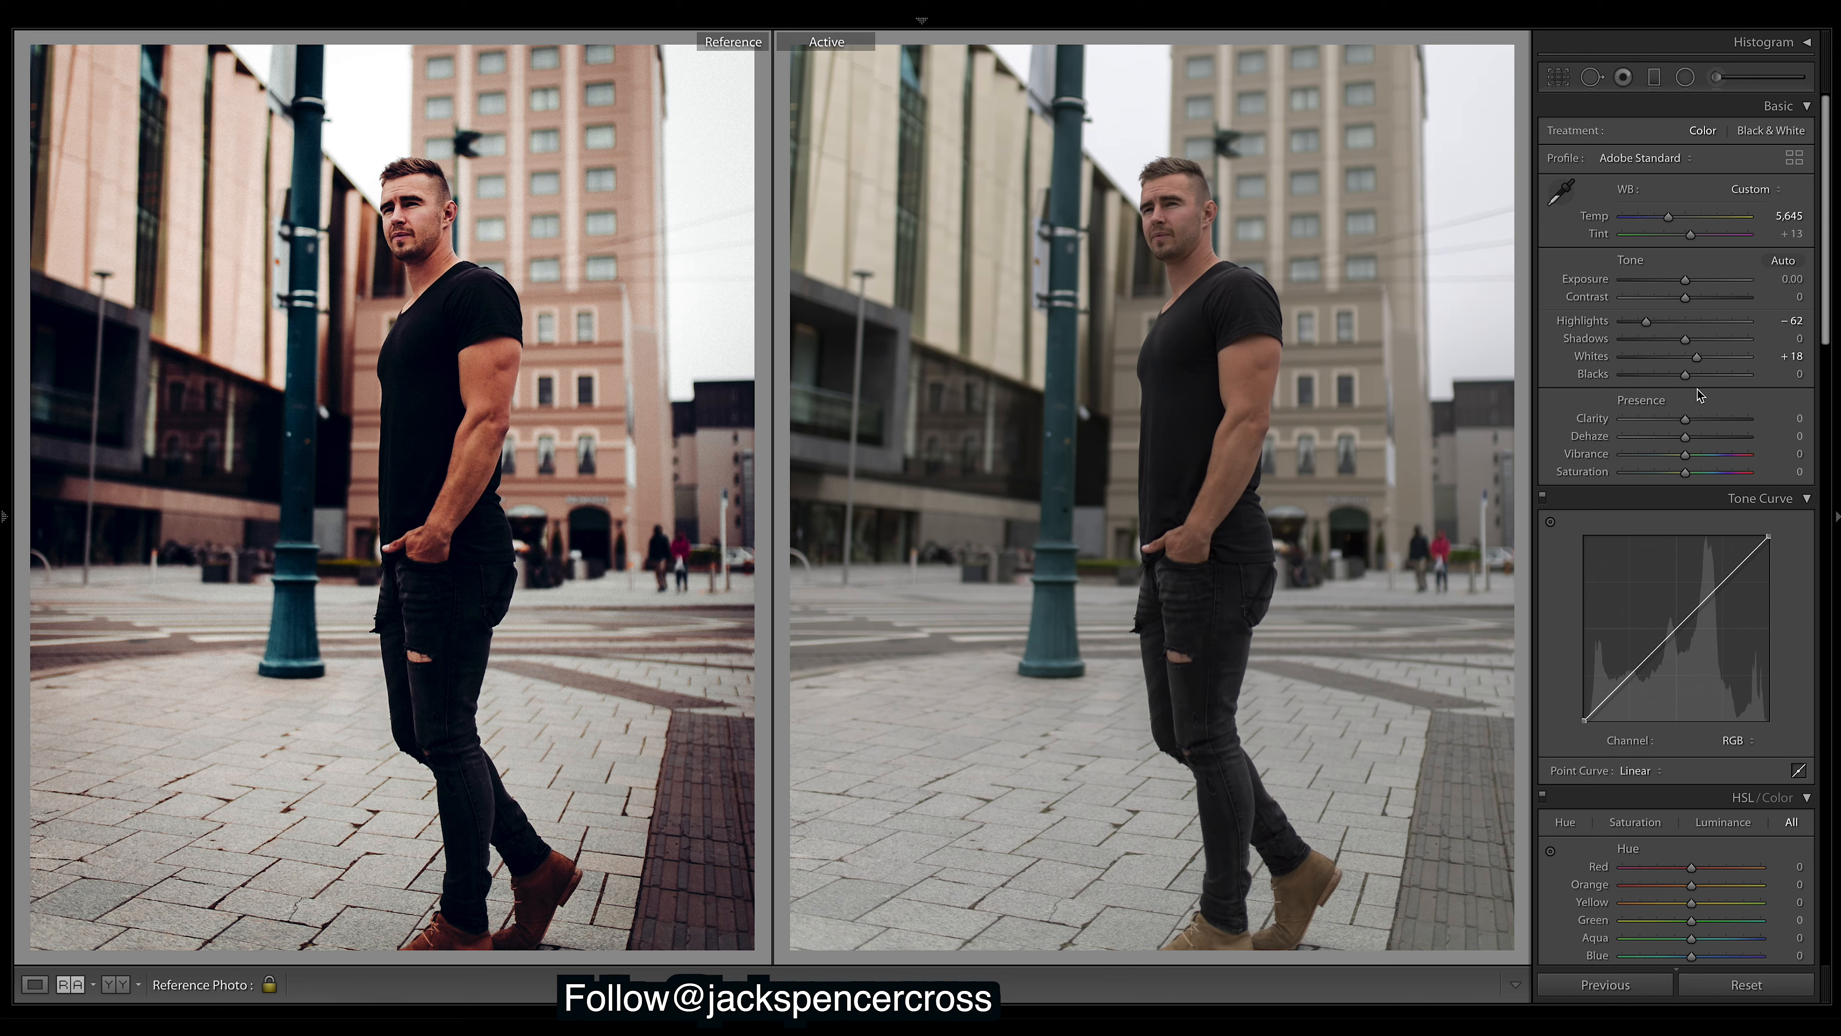
- Add a Highlight Priority post-crop vignette with an Amount of -17
drag(1824, 139, 1824, 757)
drag(1686, 519, 1673, 520)
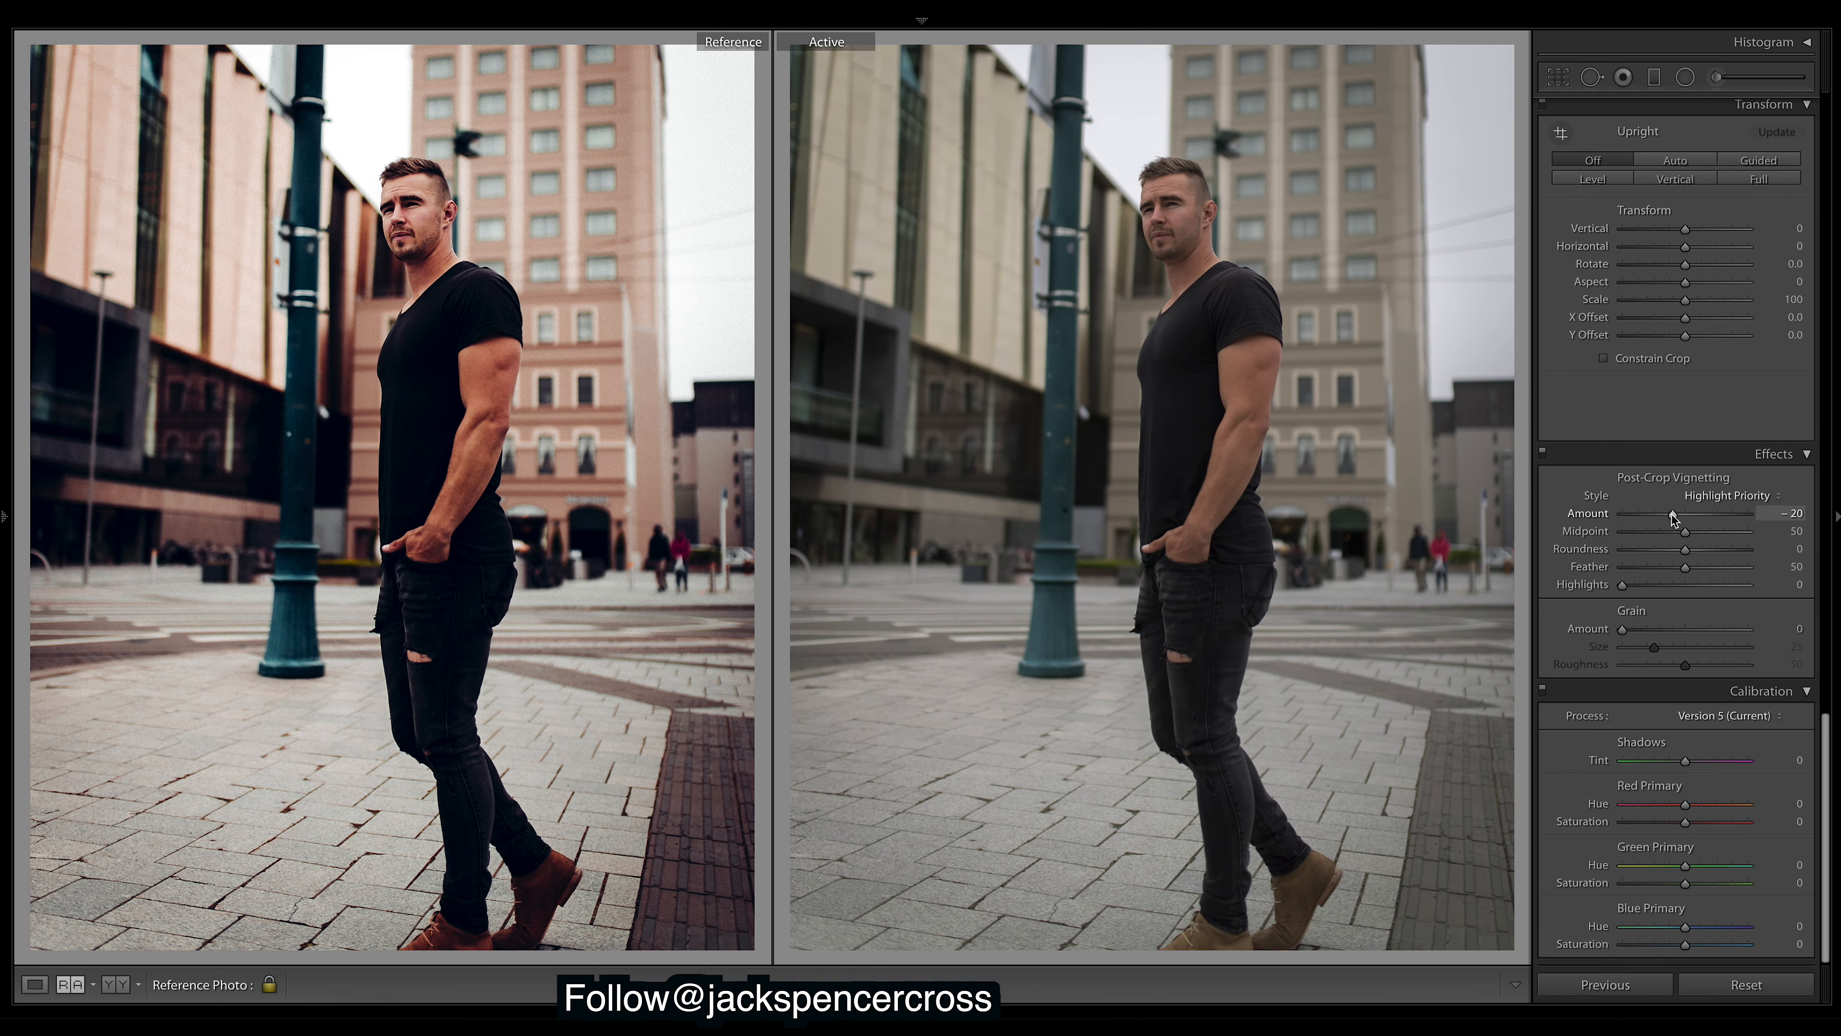
drag(1673, 517, 1672, 513)
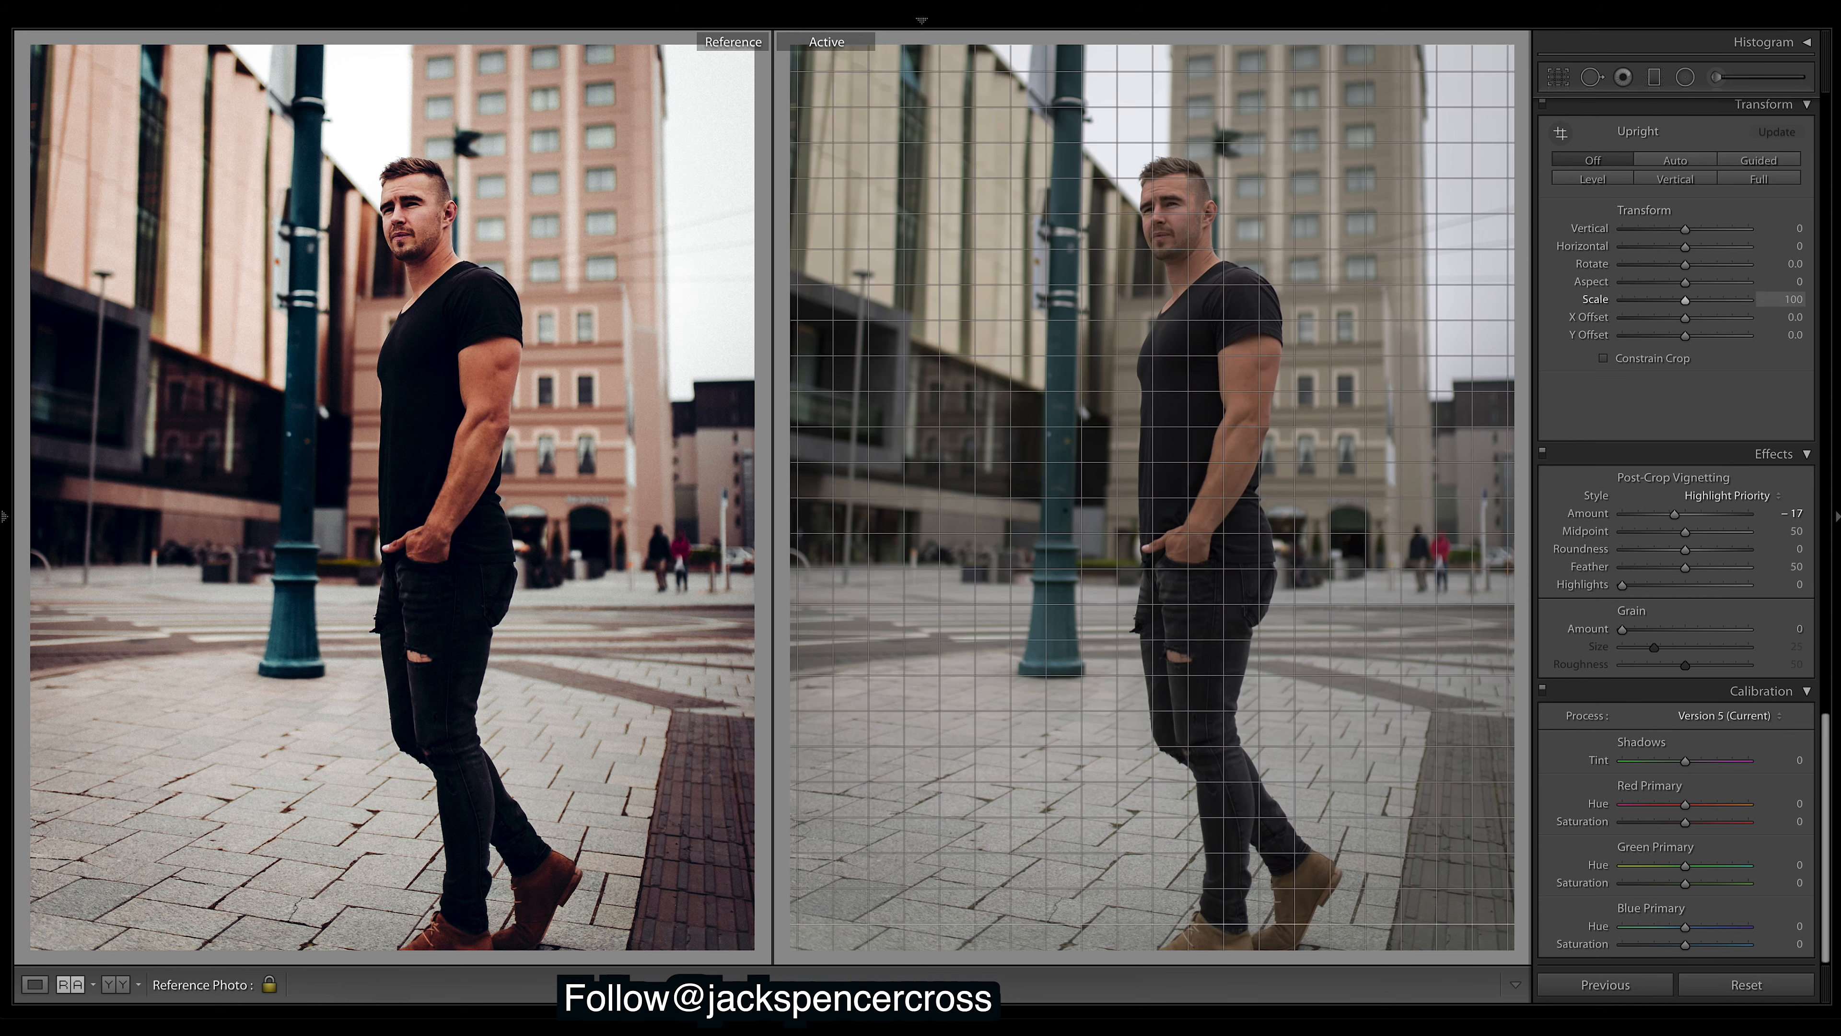
- Add a large inverted radial filter centred on the man's chest and set its Exposure to 0.22
click(1686, 77)
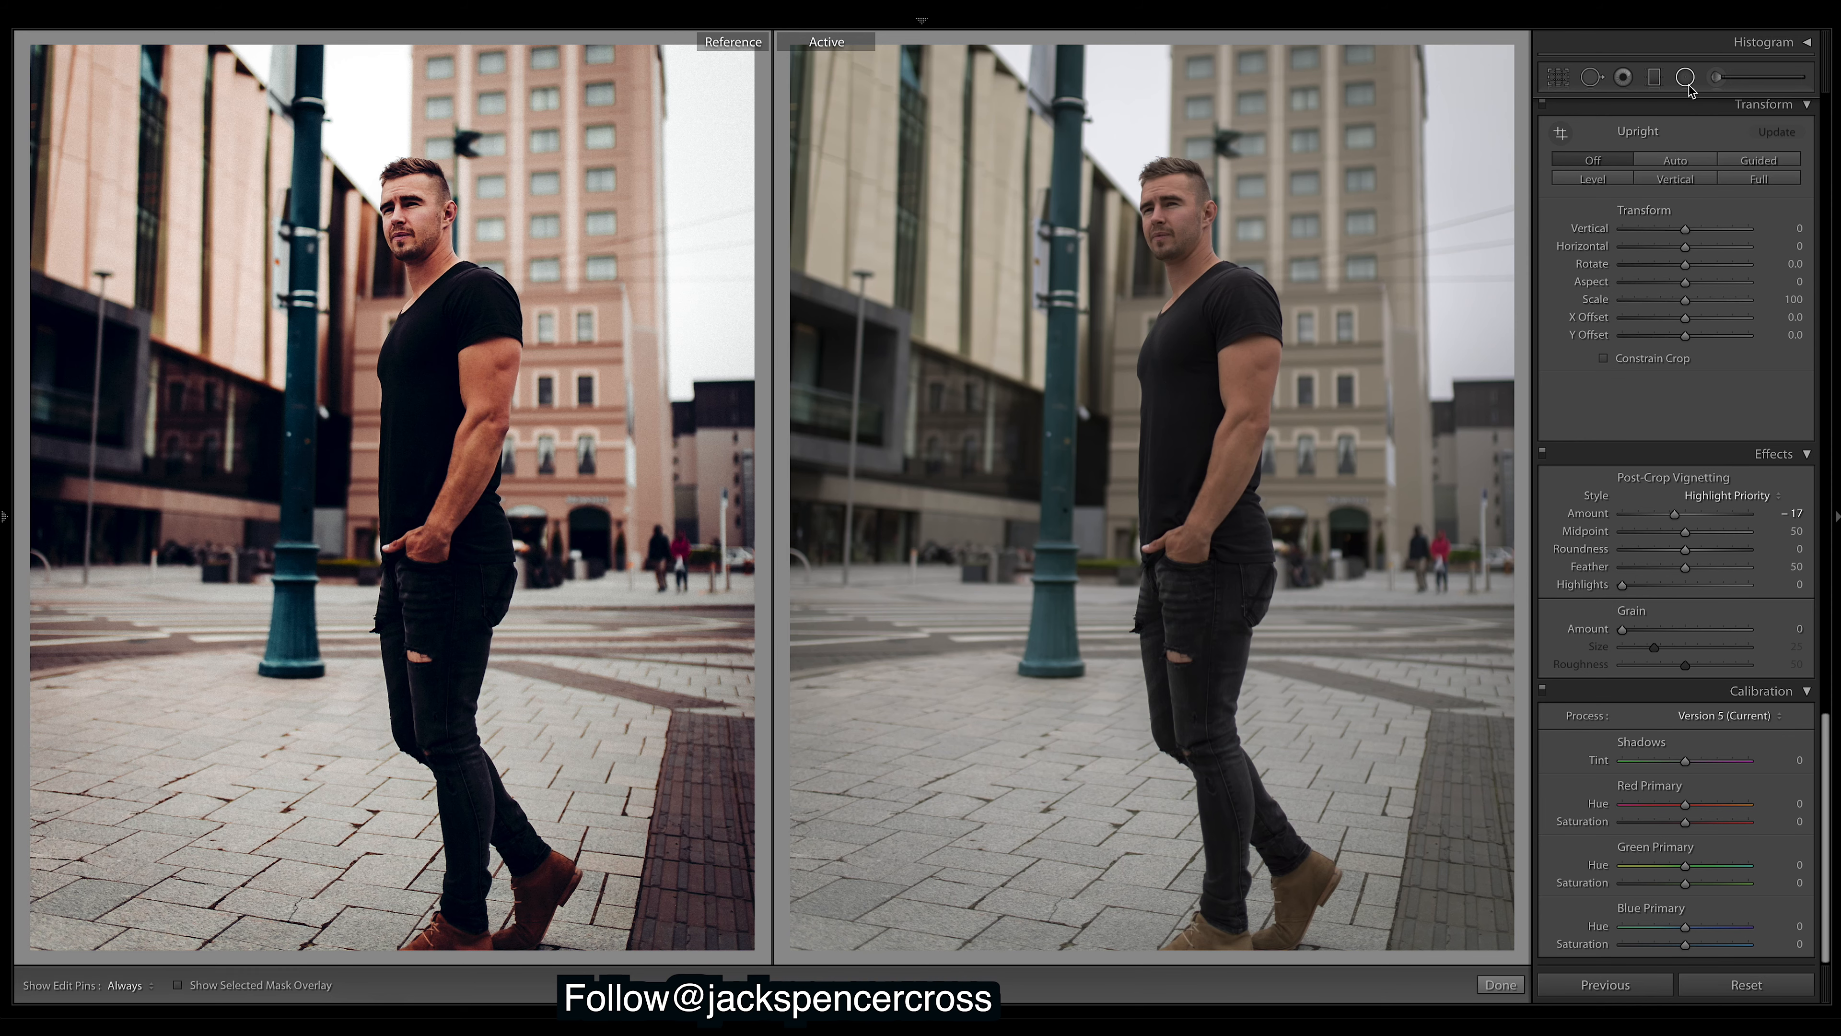
click(1174, 372)
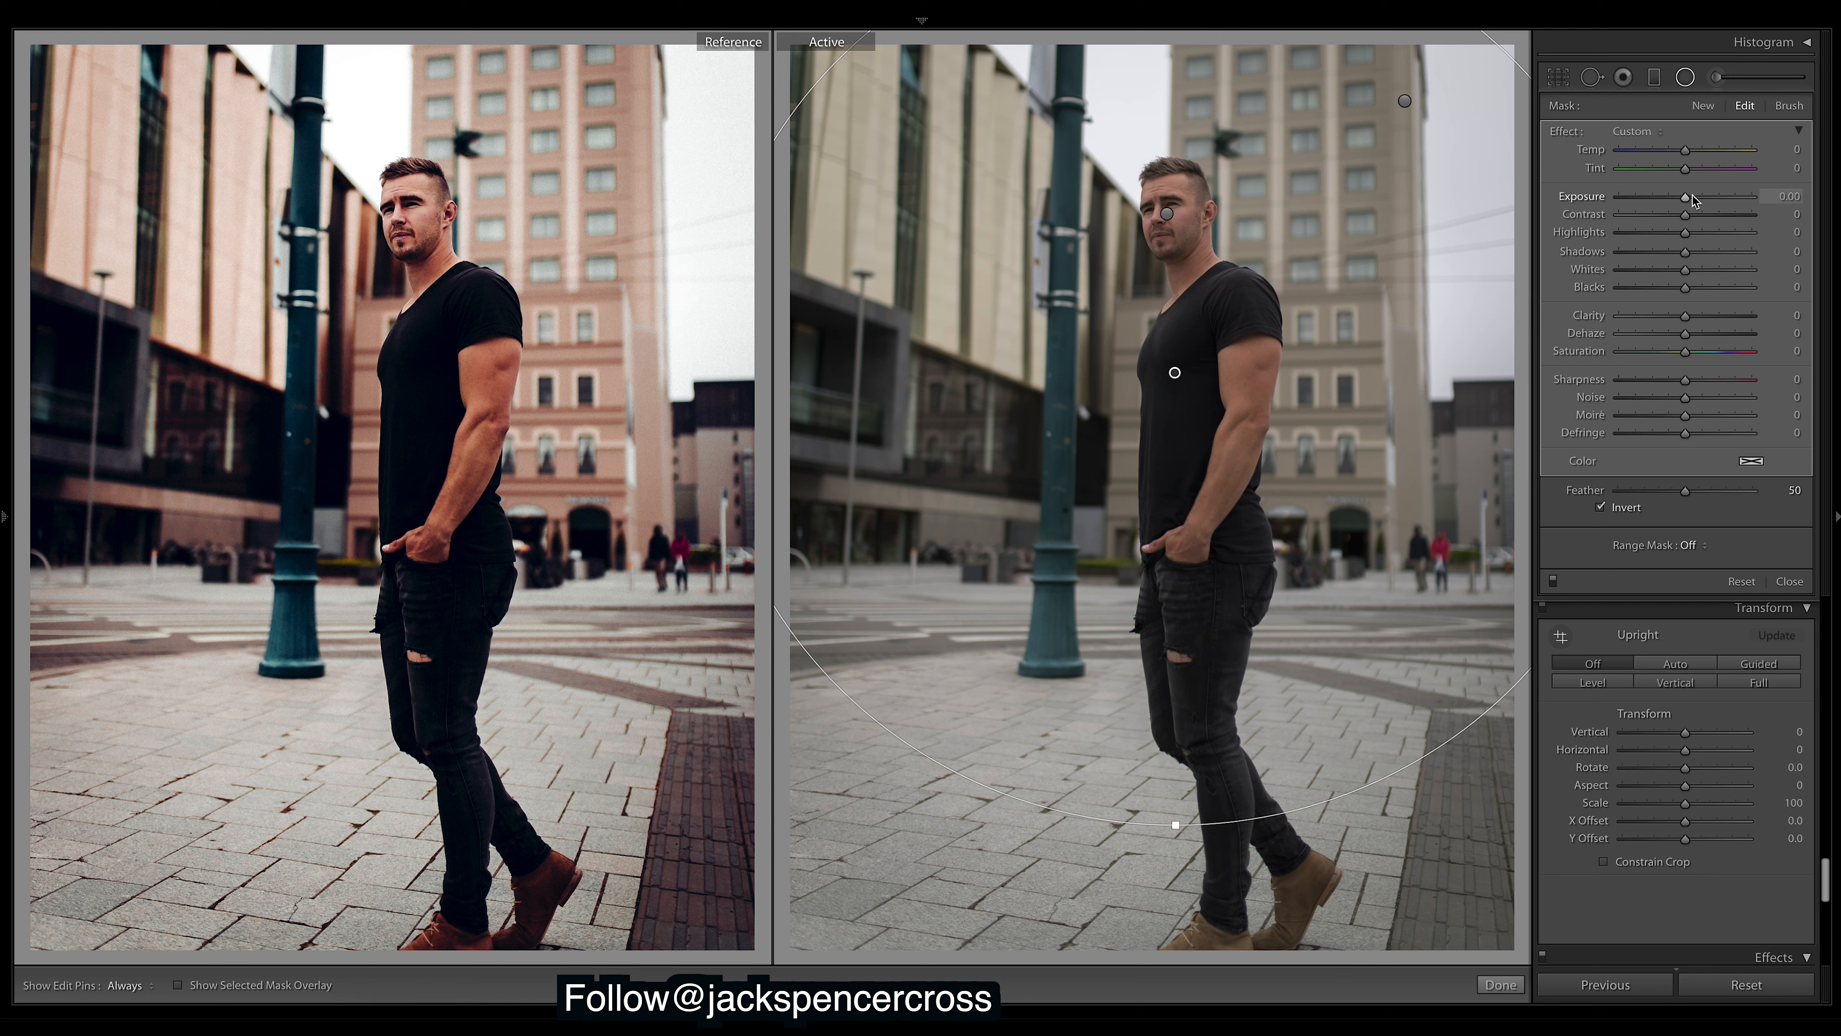
drag(1691, 197, 1695, 200)
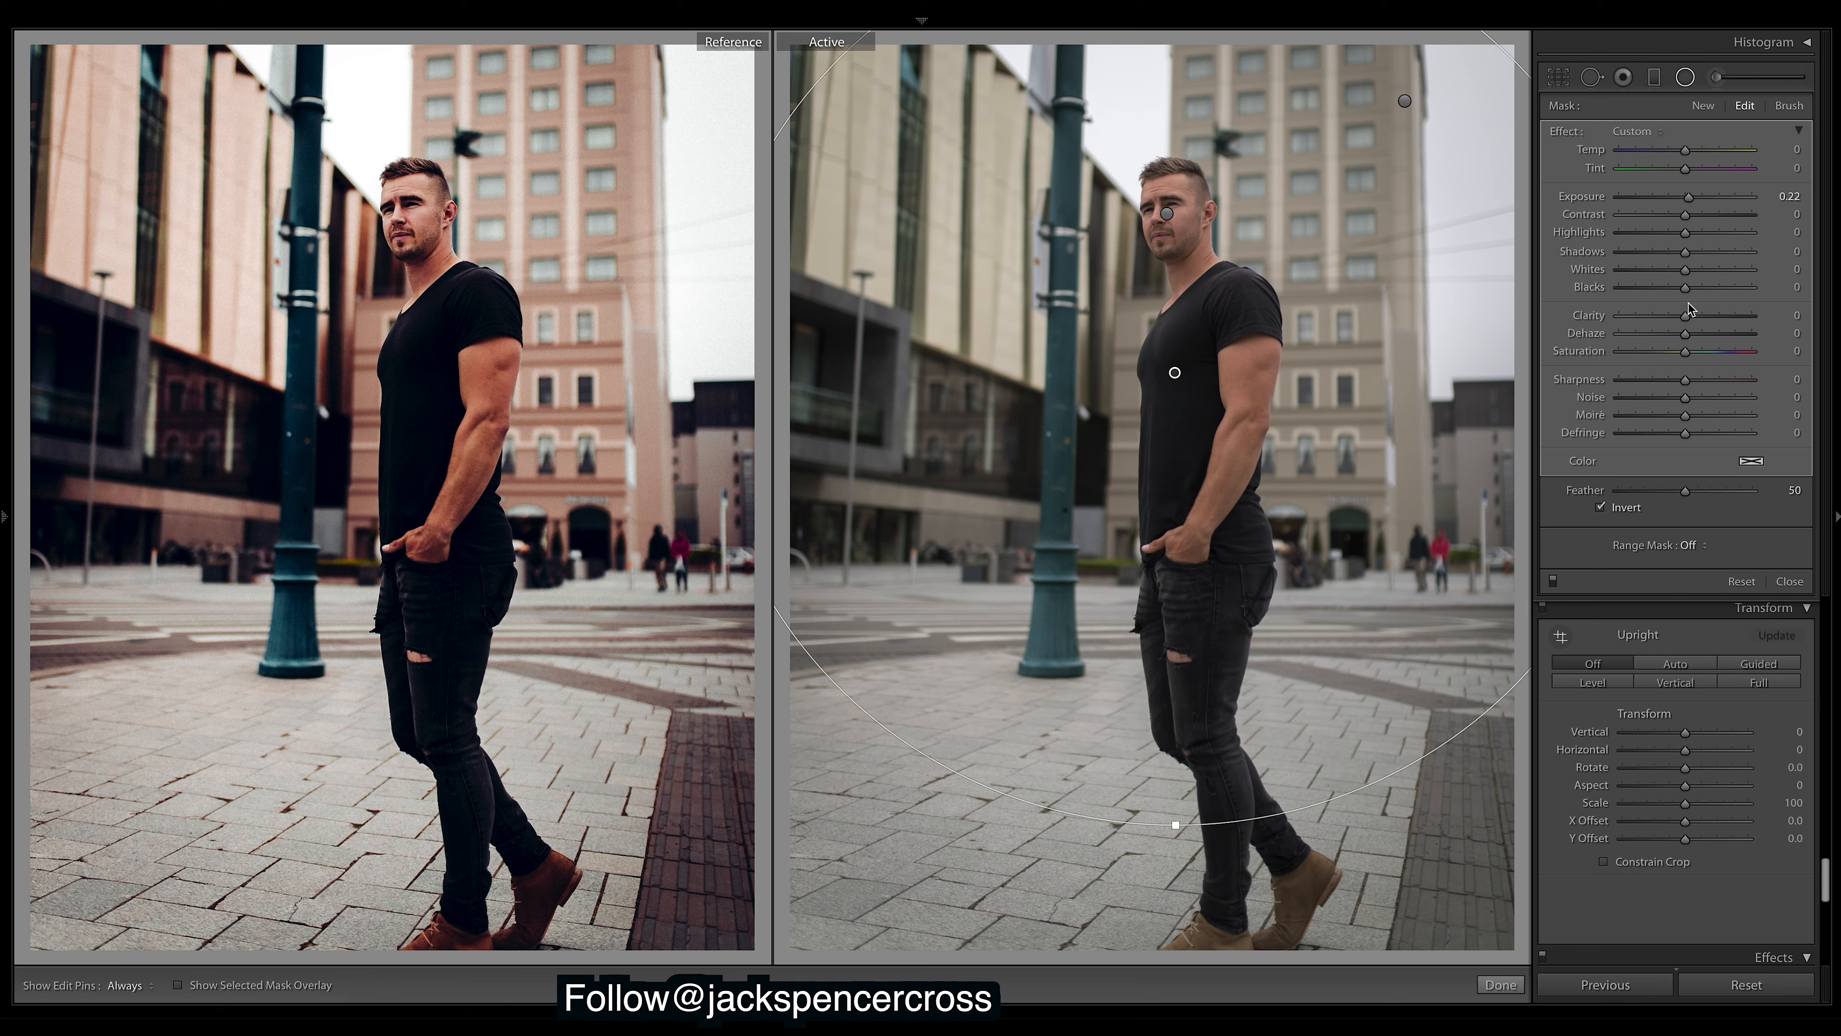
click(1501, 985)
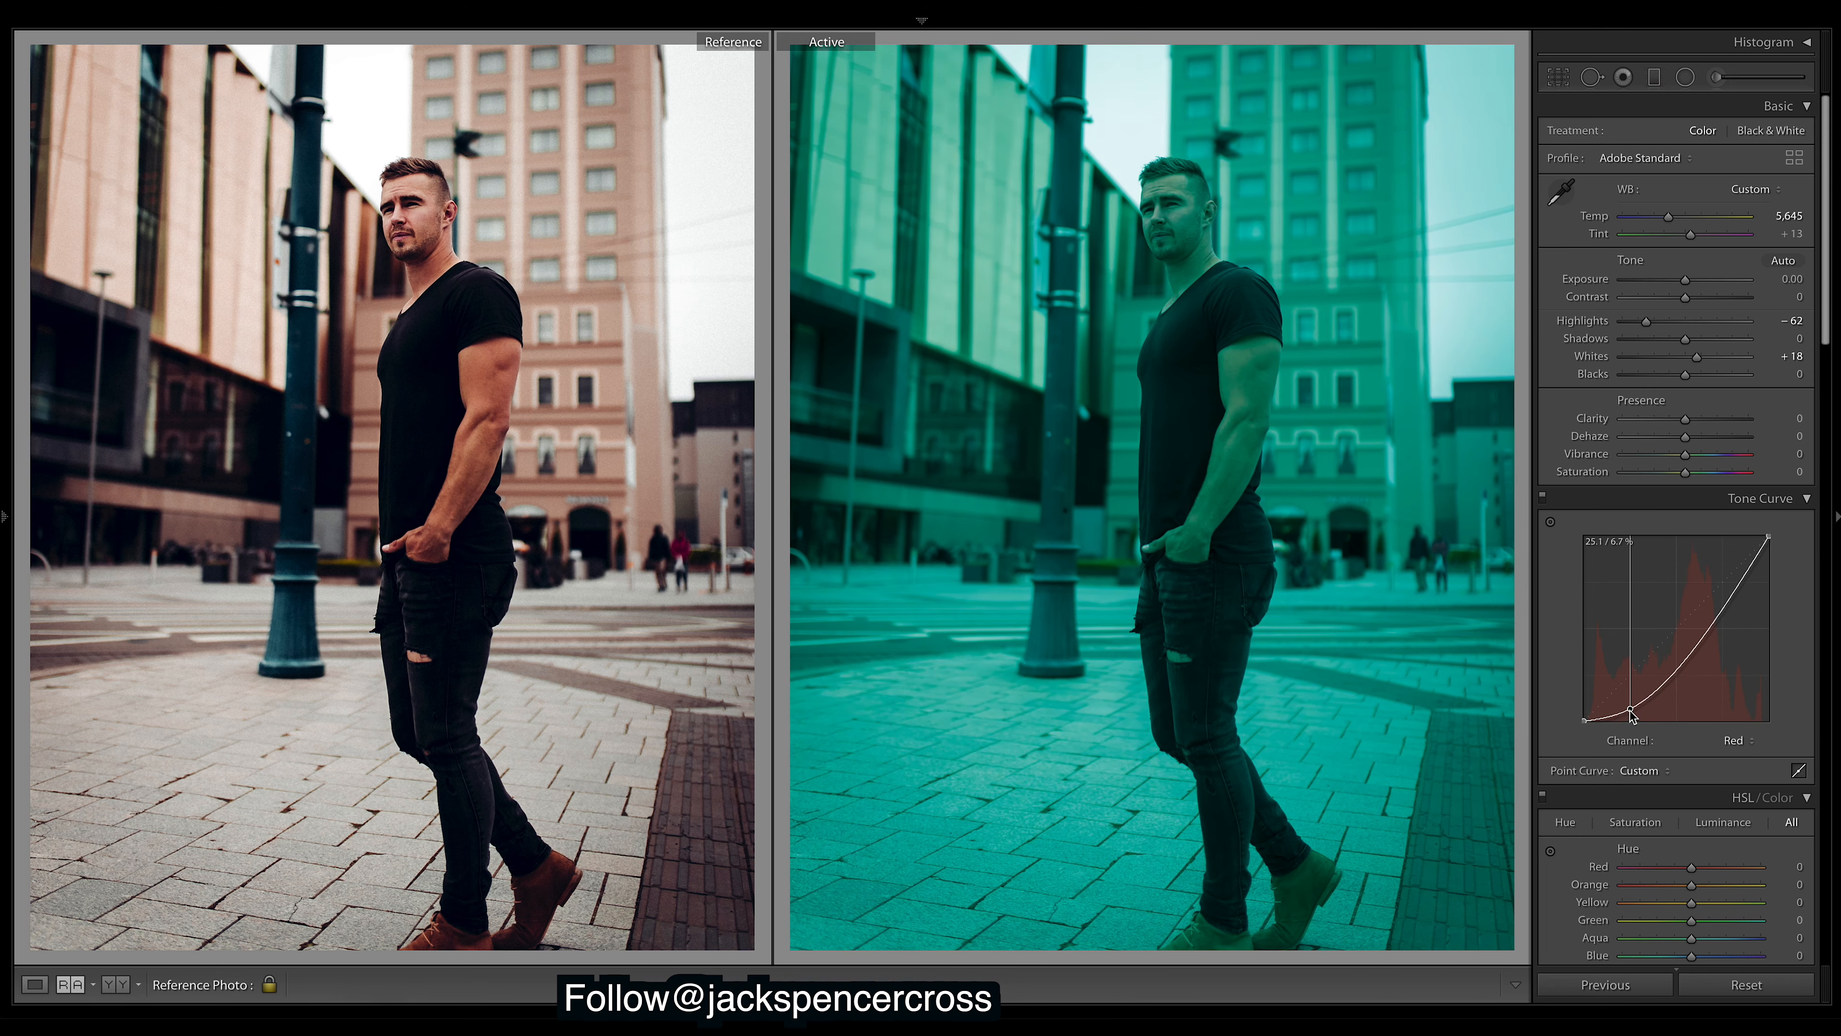
- Shape S-curves in the Red, Green and Blue tone curve channels, lowering the shadows and raising the highlights
drag(1680, 664, 1723, 576)
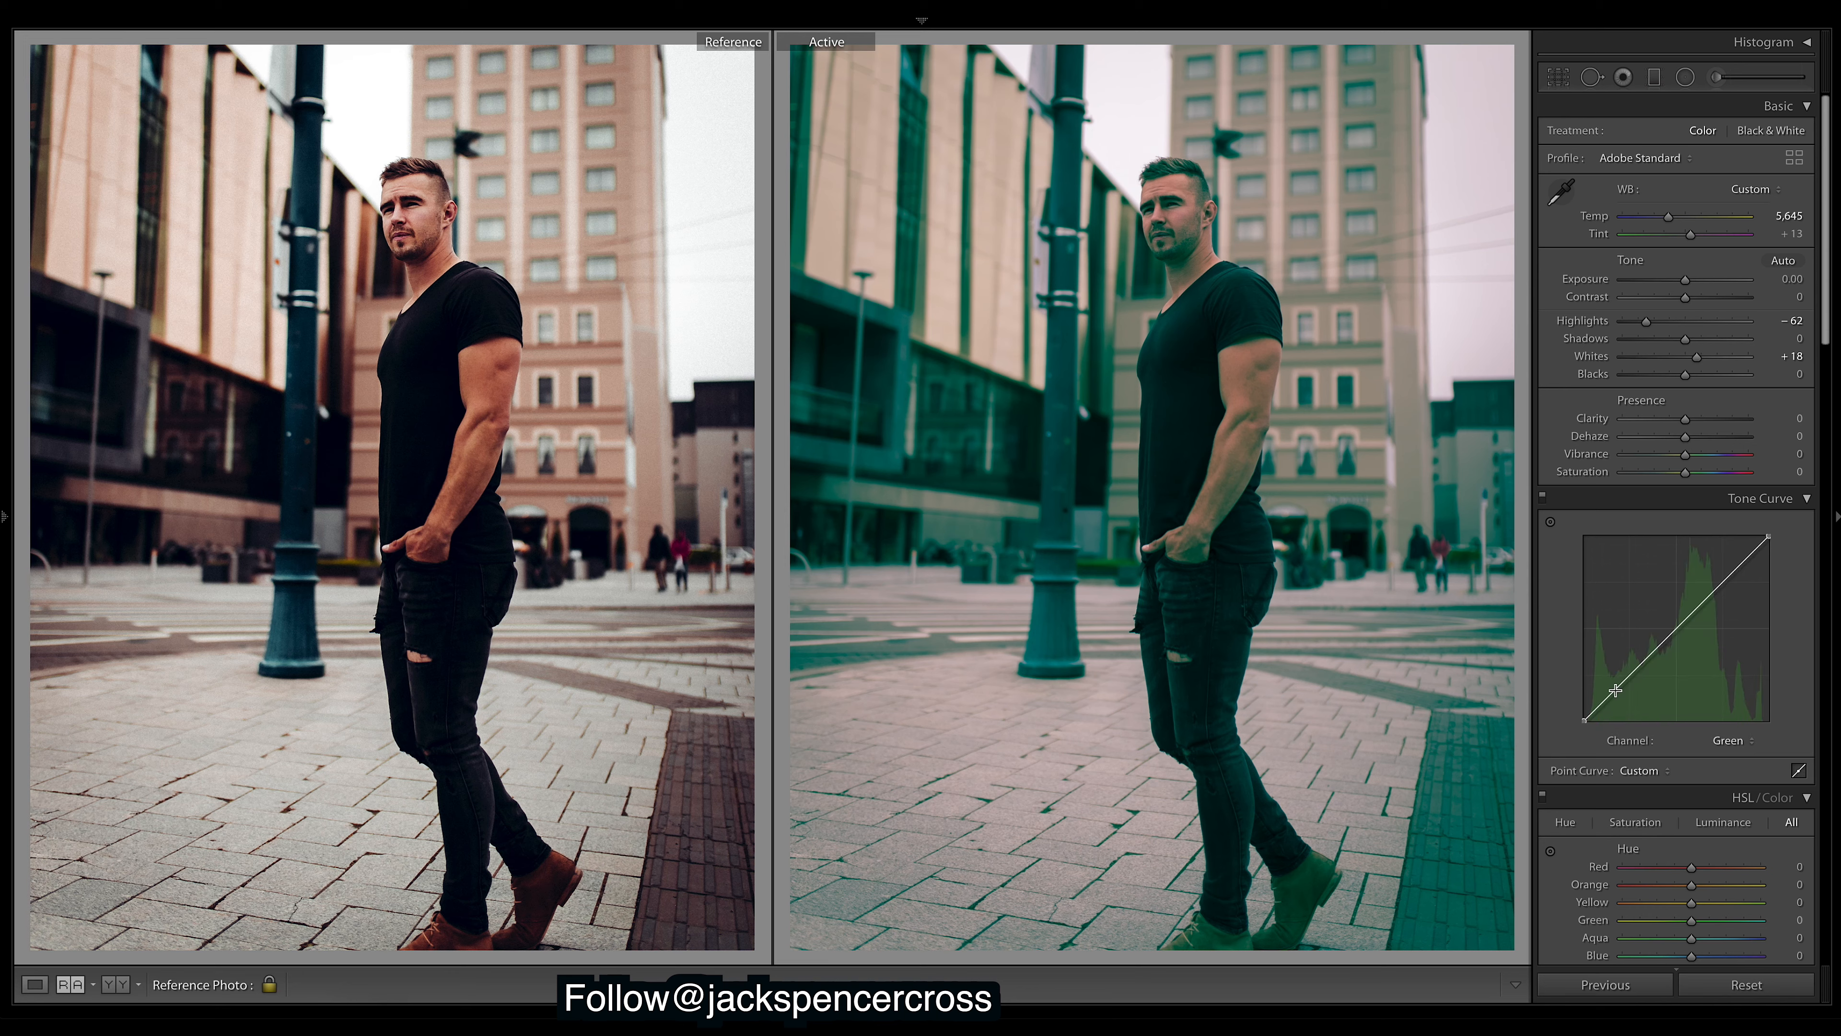
drag(1642, 664, 1683, 634)
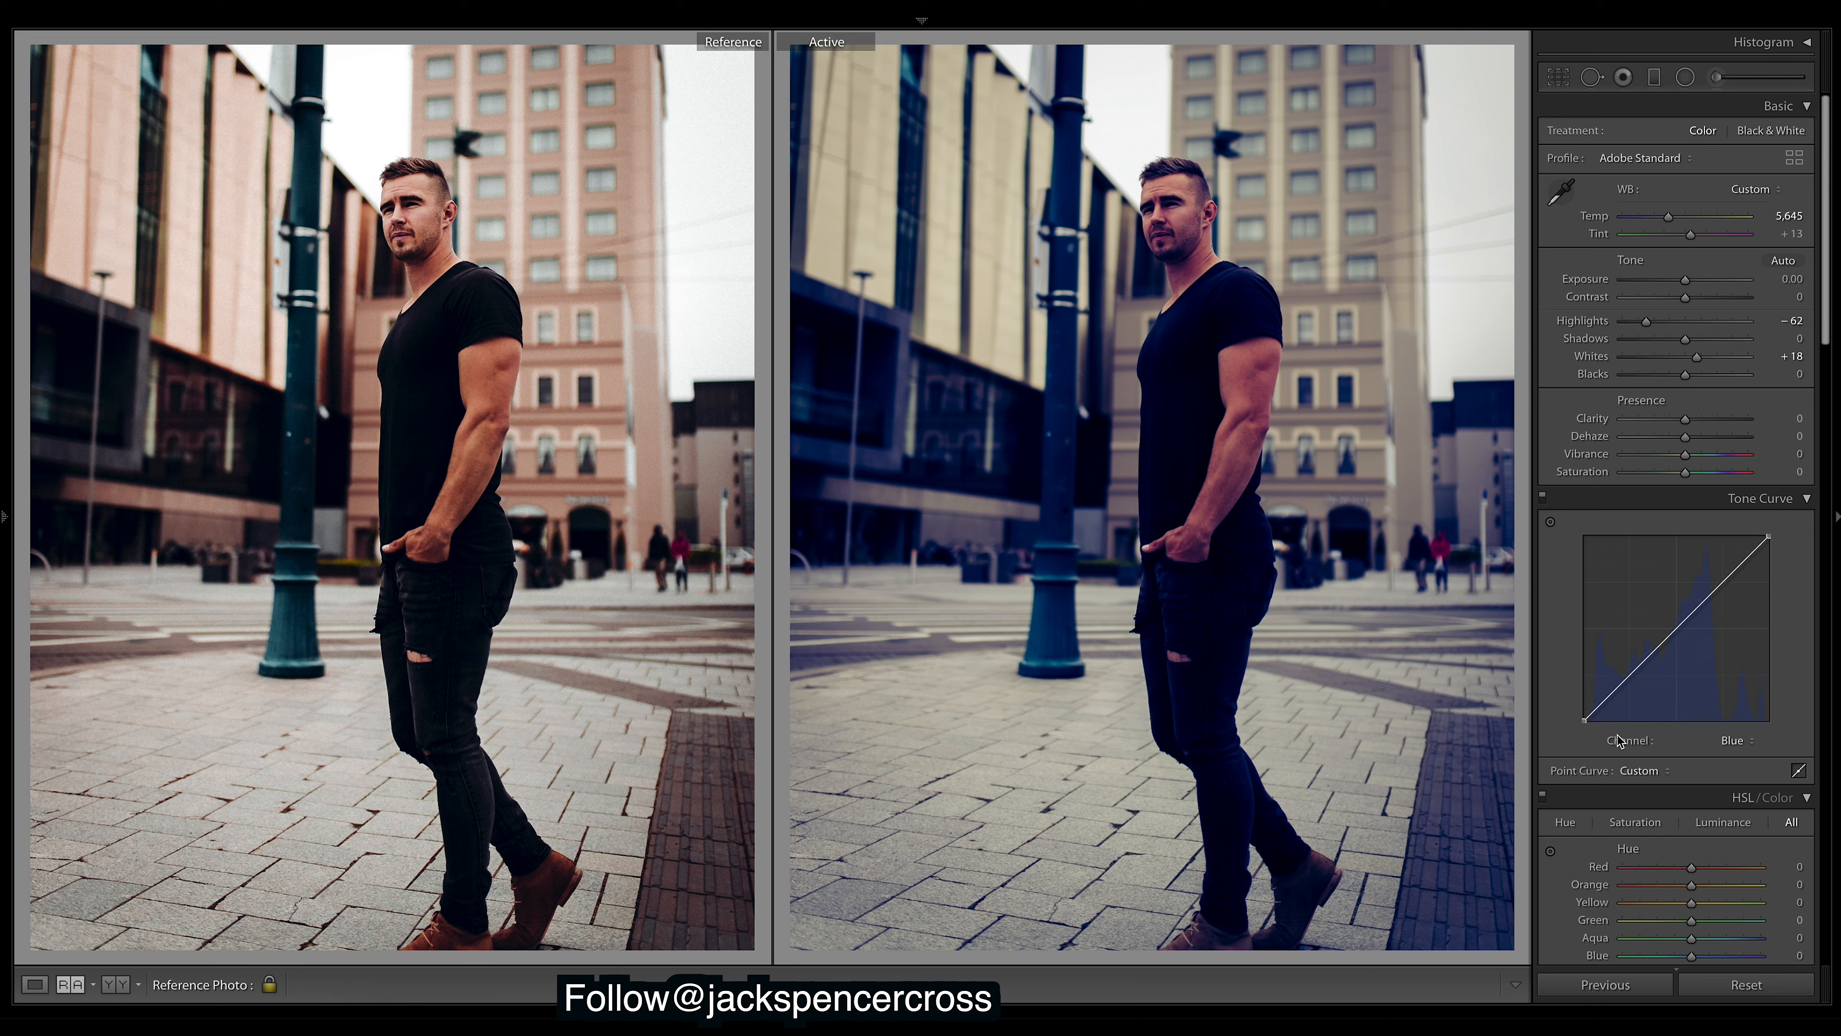
drag(1579, 723, 1575, 718)
drag(1631, 671, 1717, 586)
- Shape the RGB tone curve with a slightly raised black point and lowered shadows, and set Blacks to +61
click(1743, 740)
click(1728, 697)
drag(1583, 720, 1702, 601)
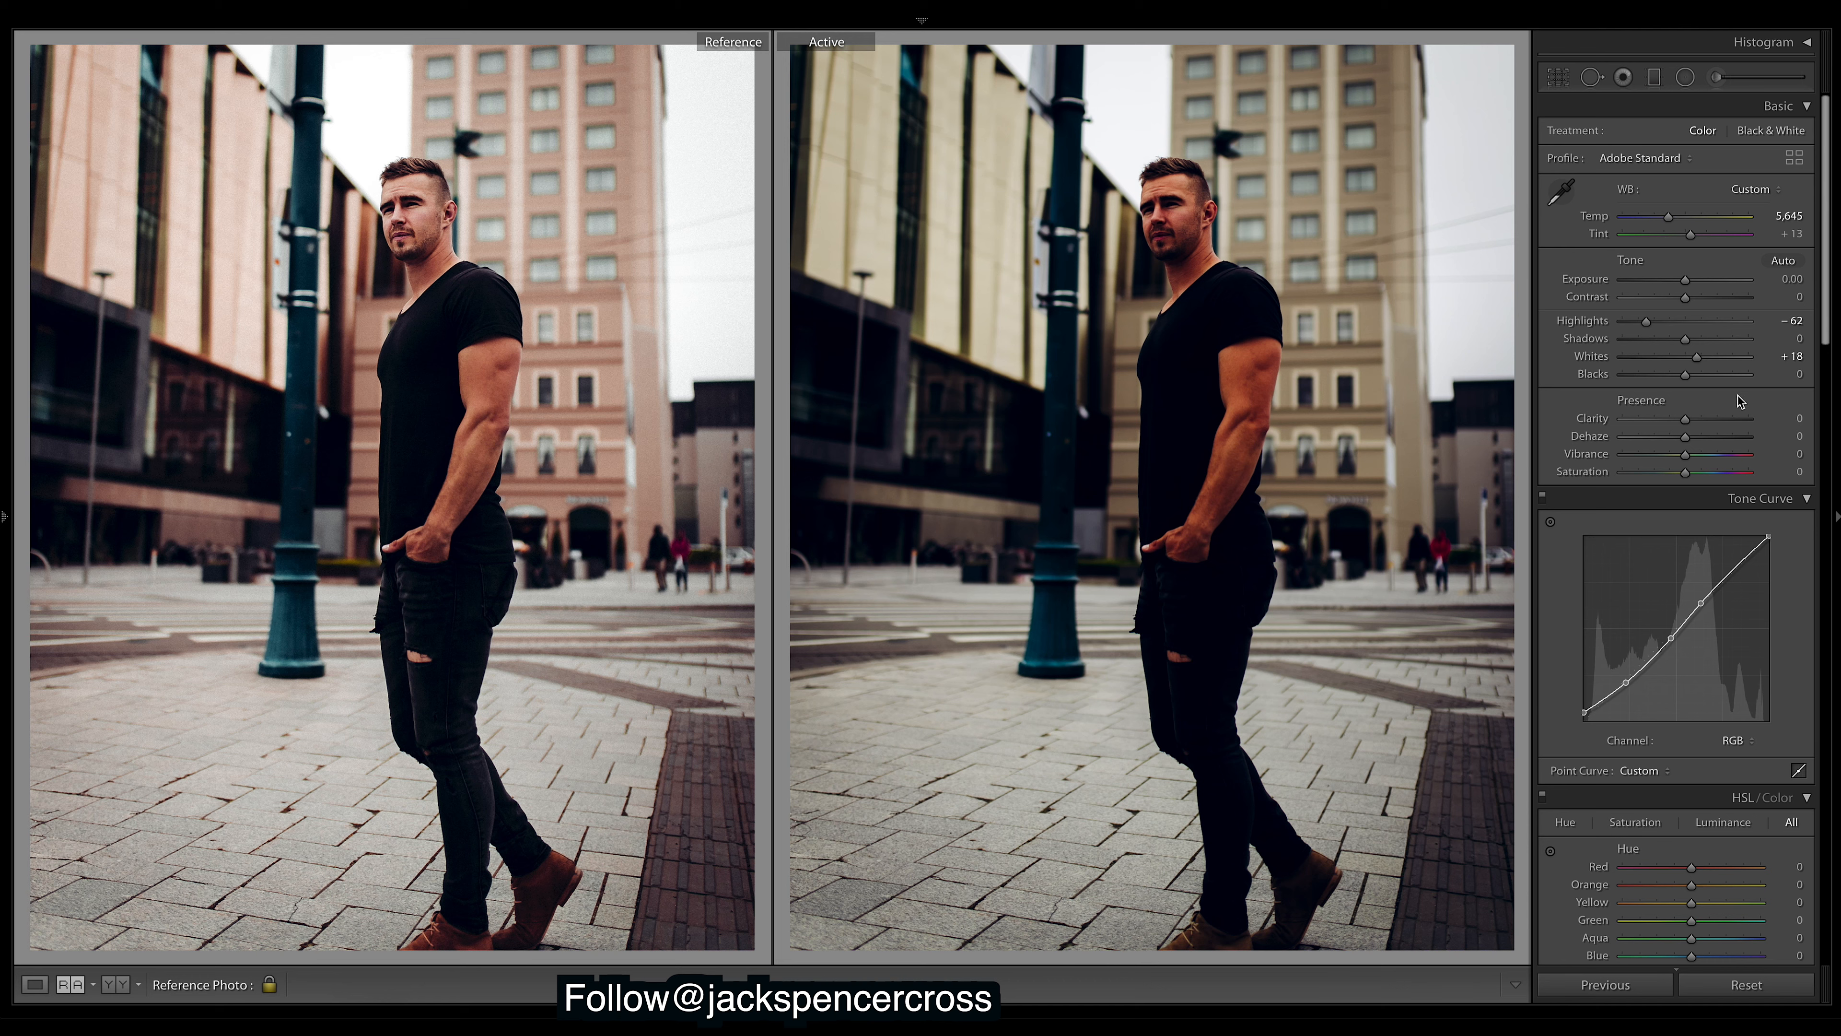
click(1724, 376)
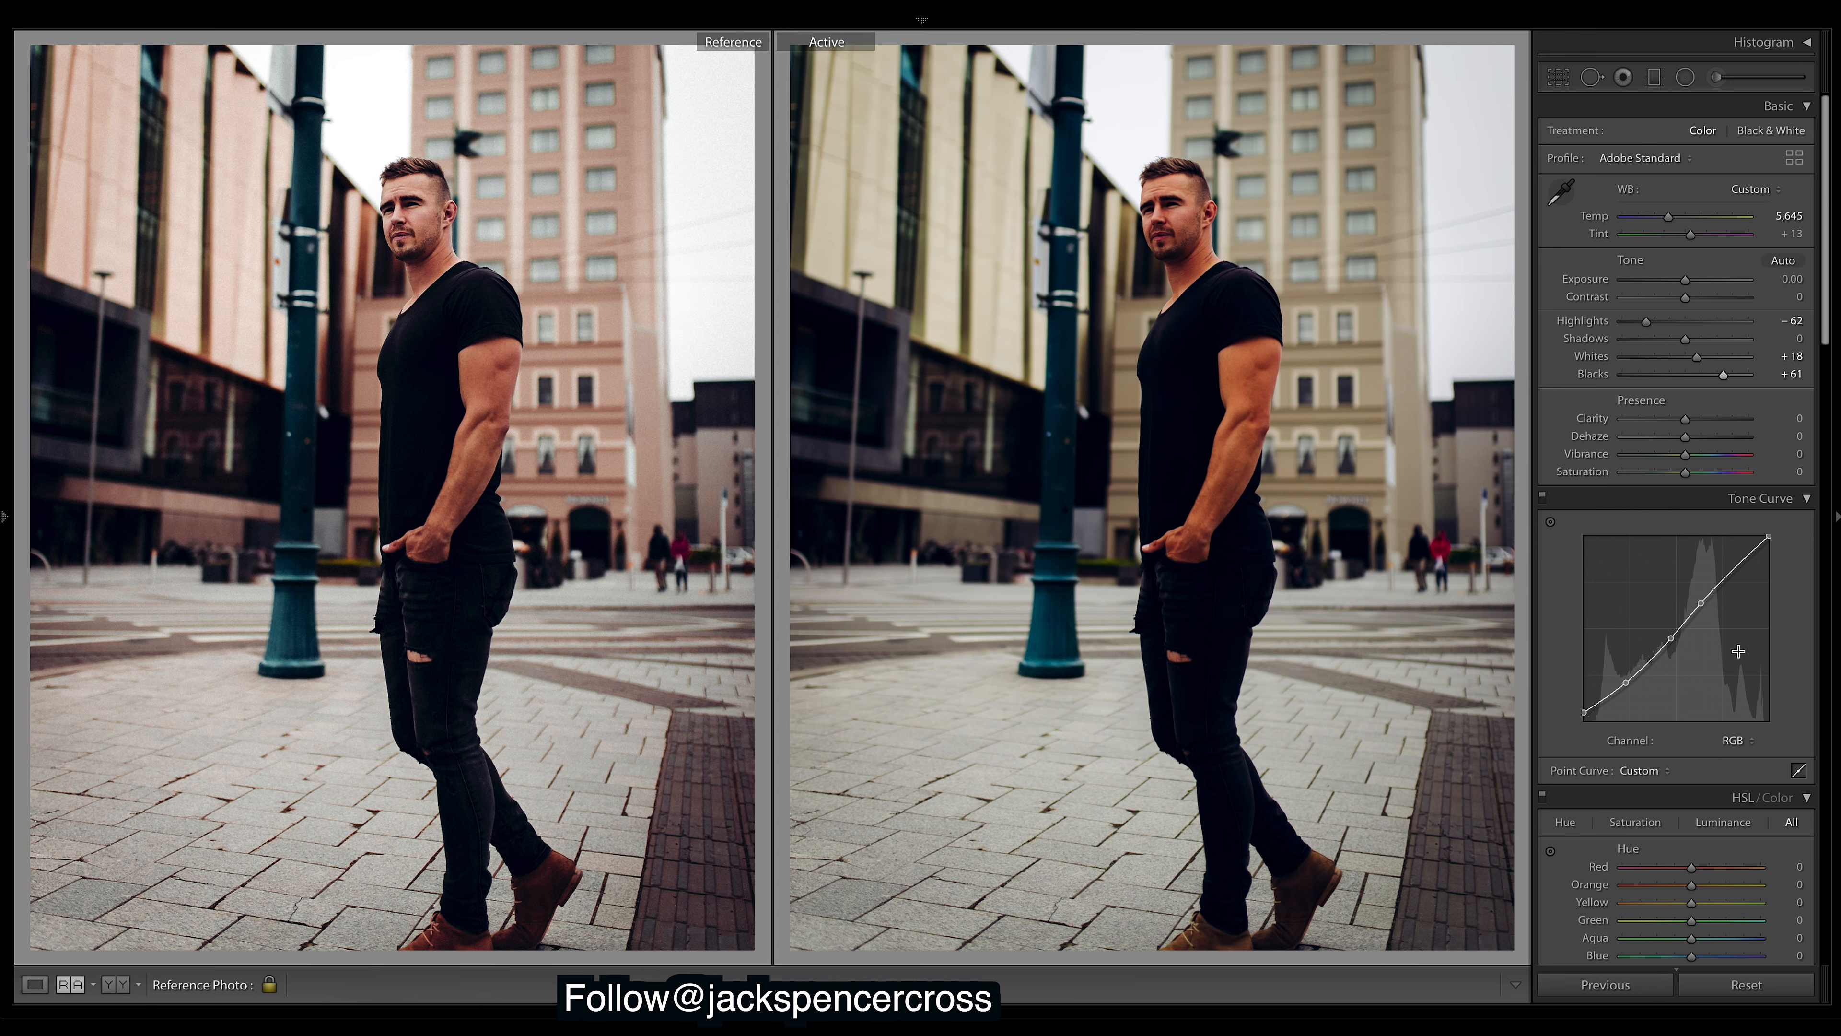
- Examine the shapes of the Red, Green and Blue channel tone curves and look over the HSL sliders
click(1749, 741)
click(1746, 757)
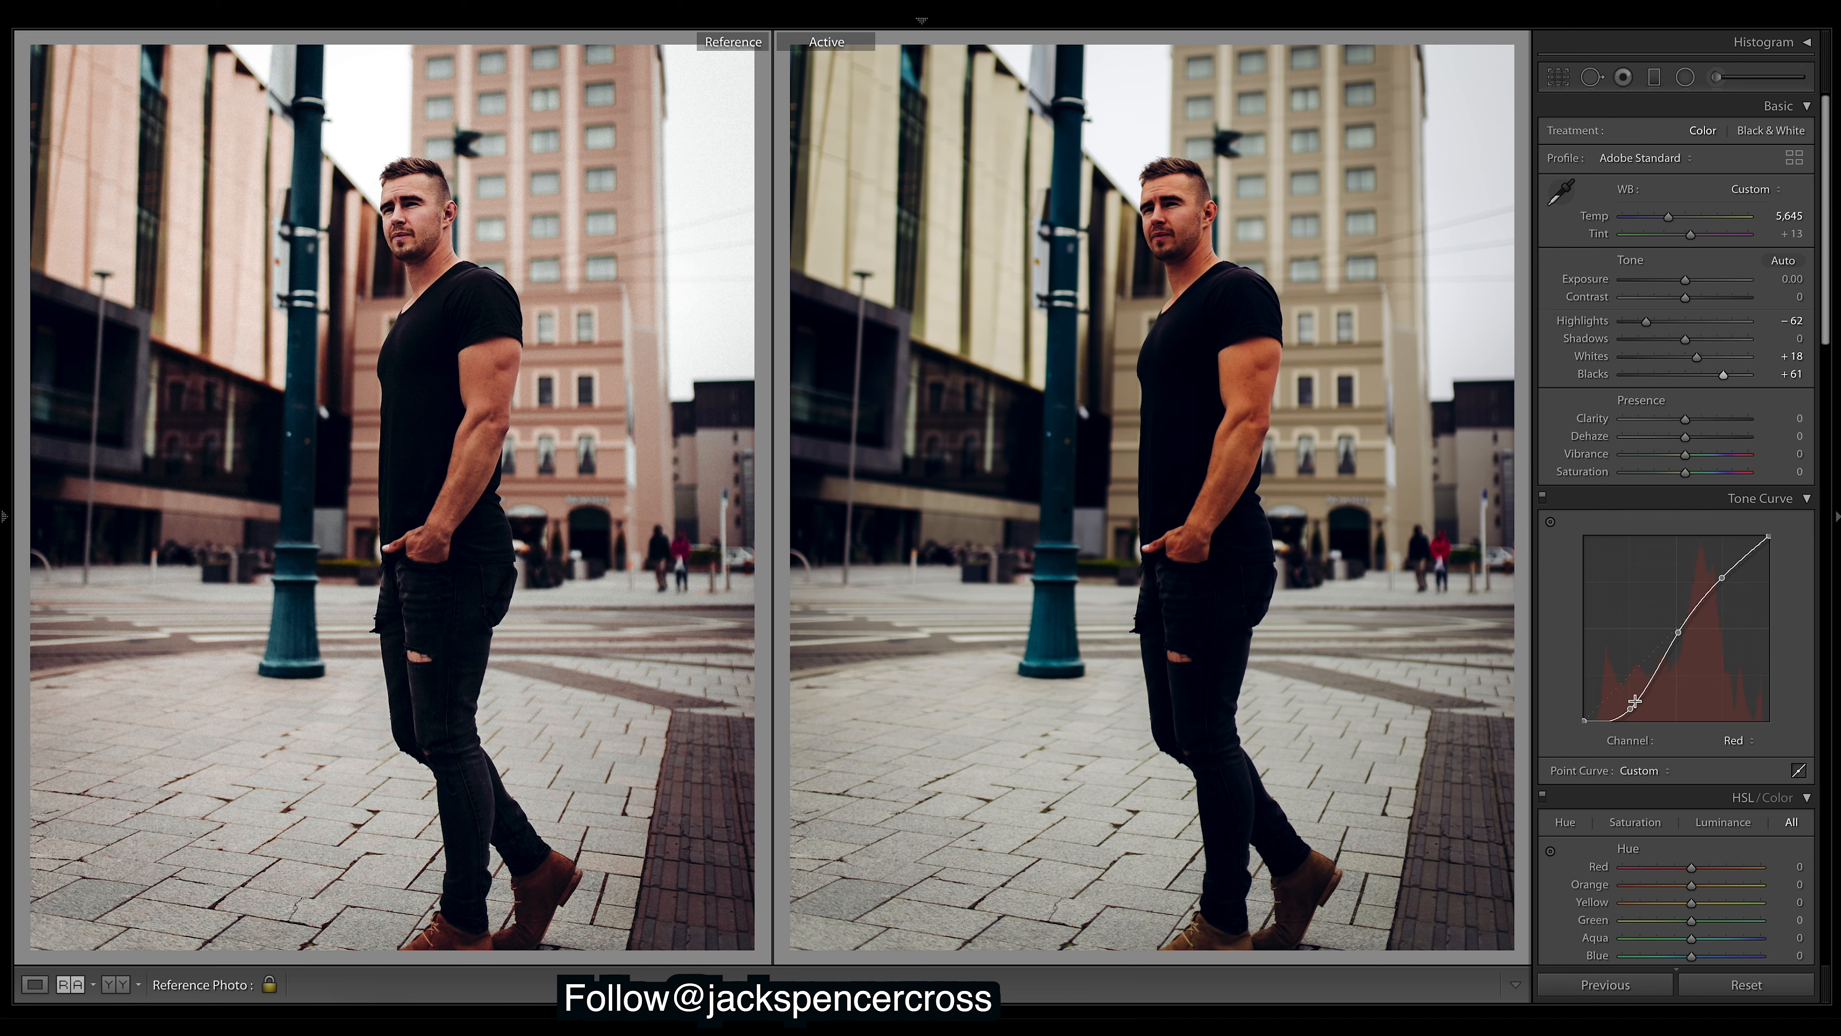
click(1740, 741)
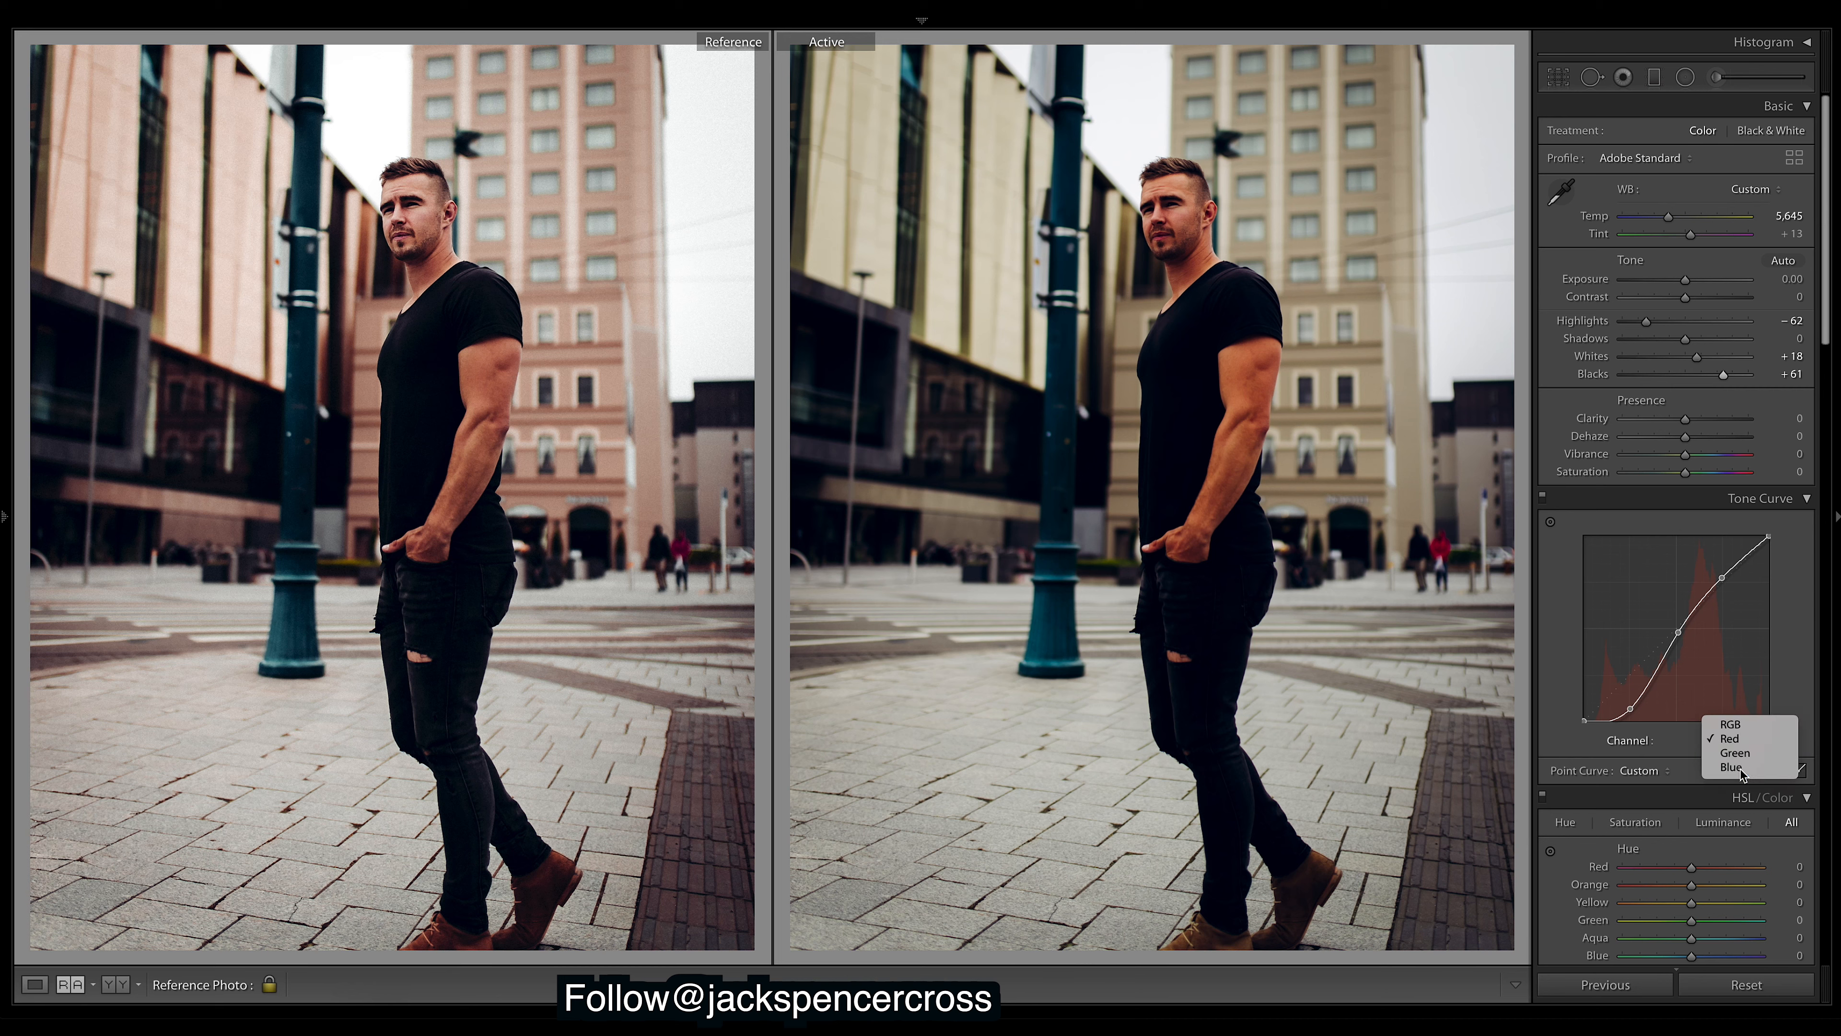
click(1743, 775)
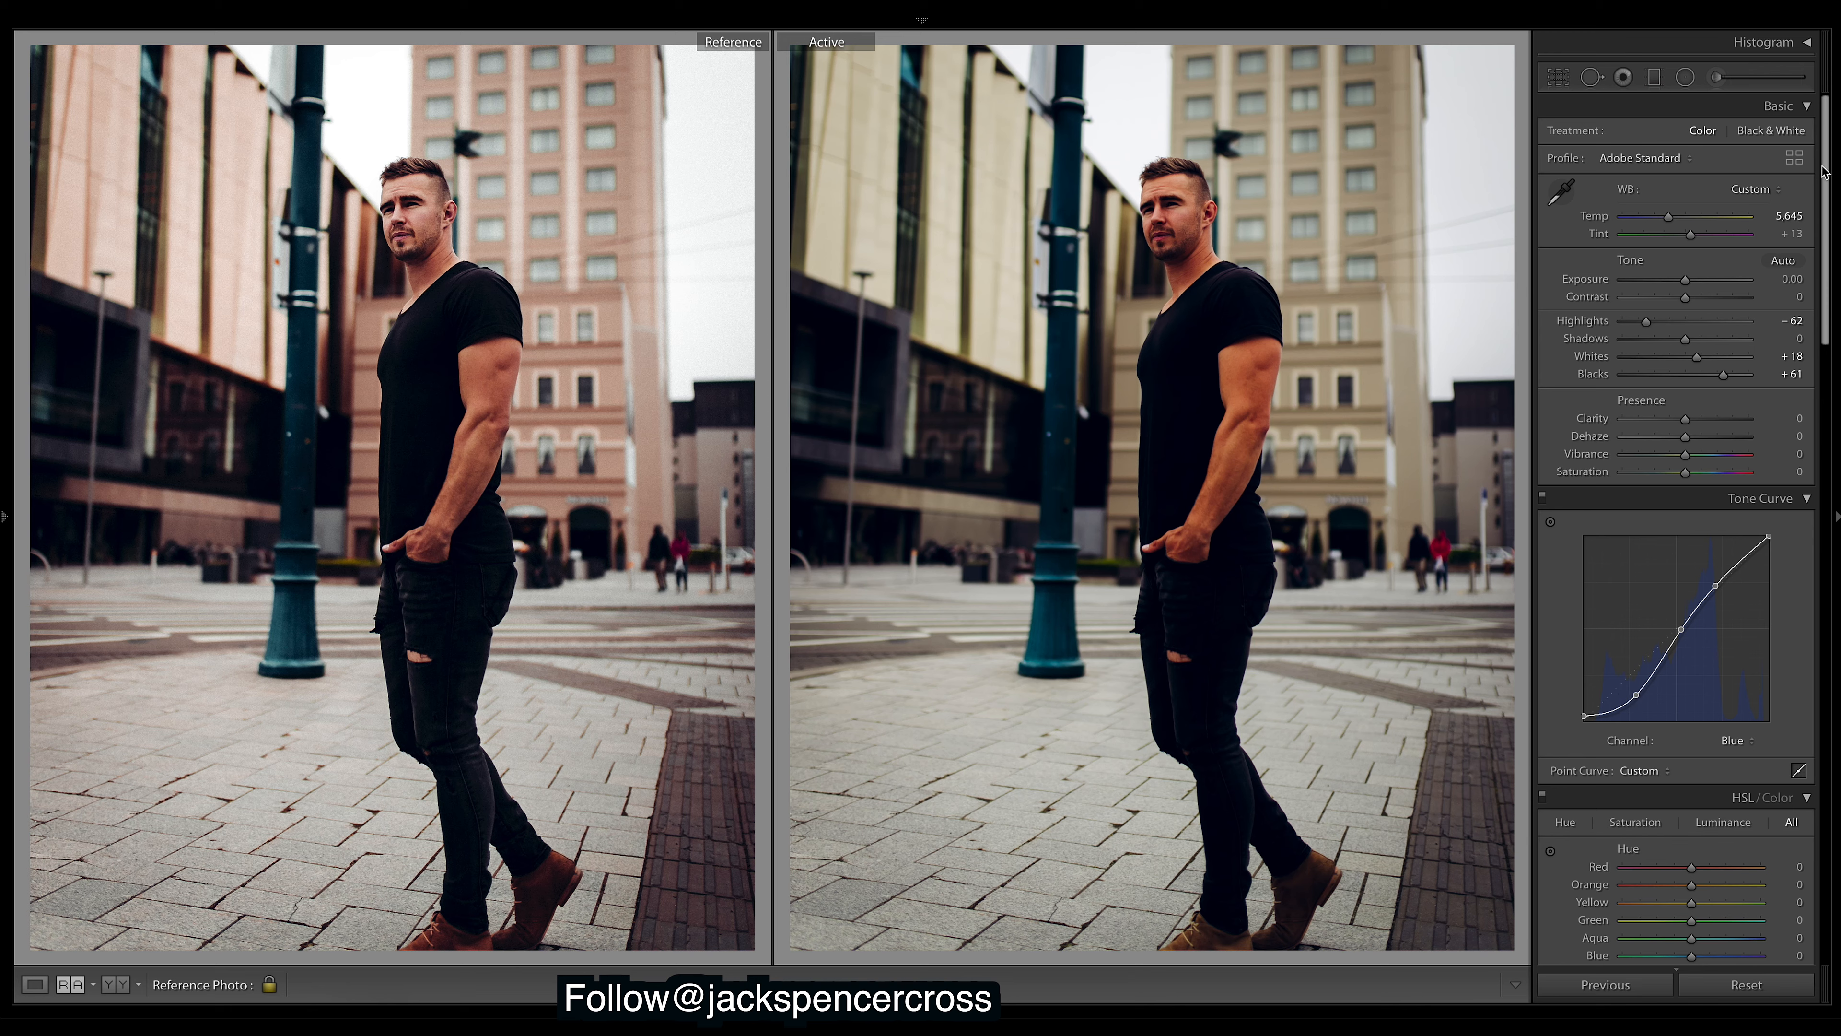
scroll(1827, 178, down, 2)
scroll(1827, 194, down, 10)
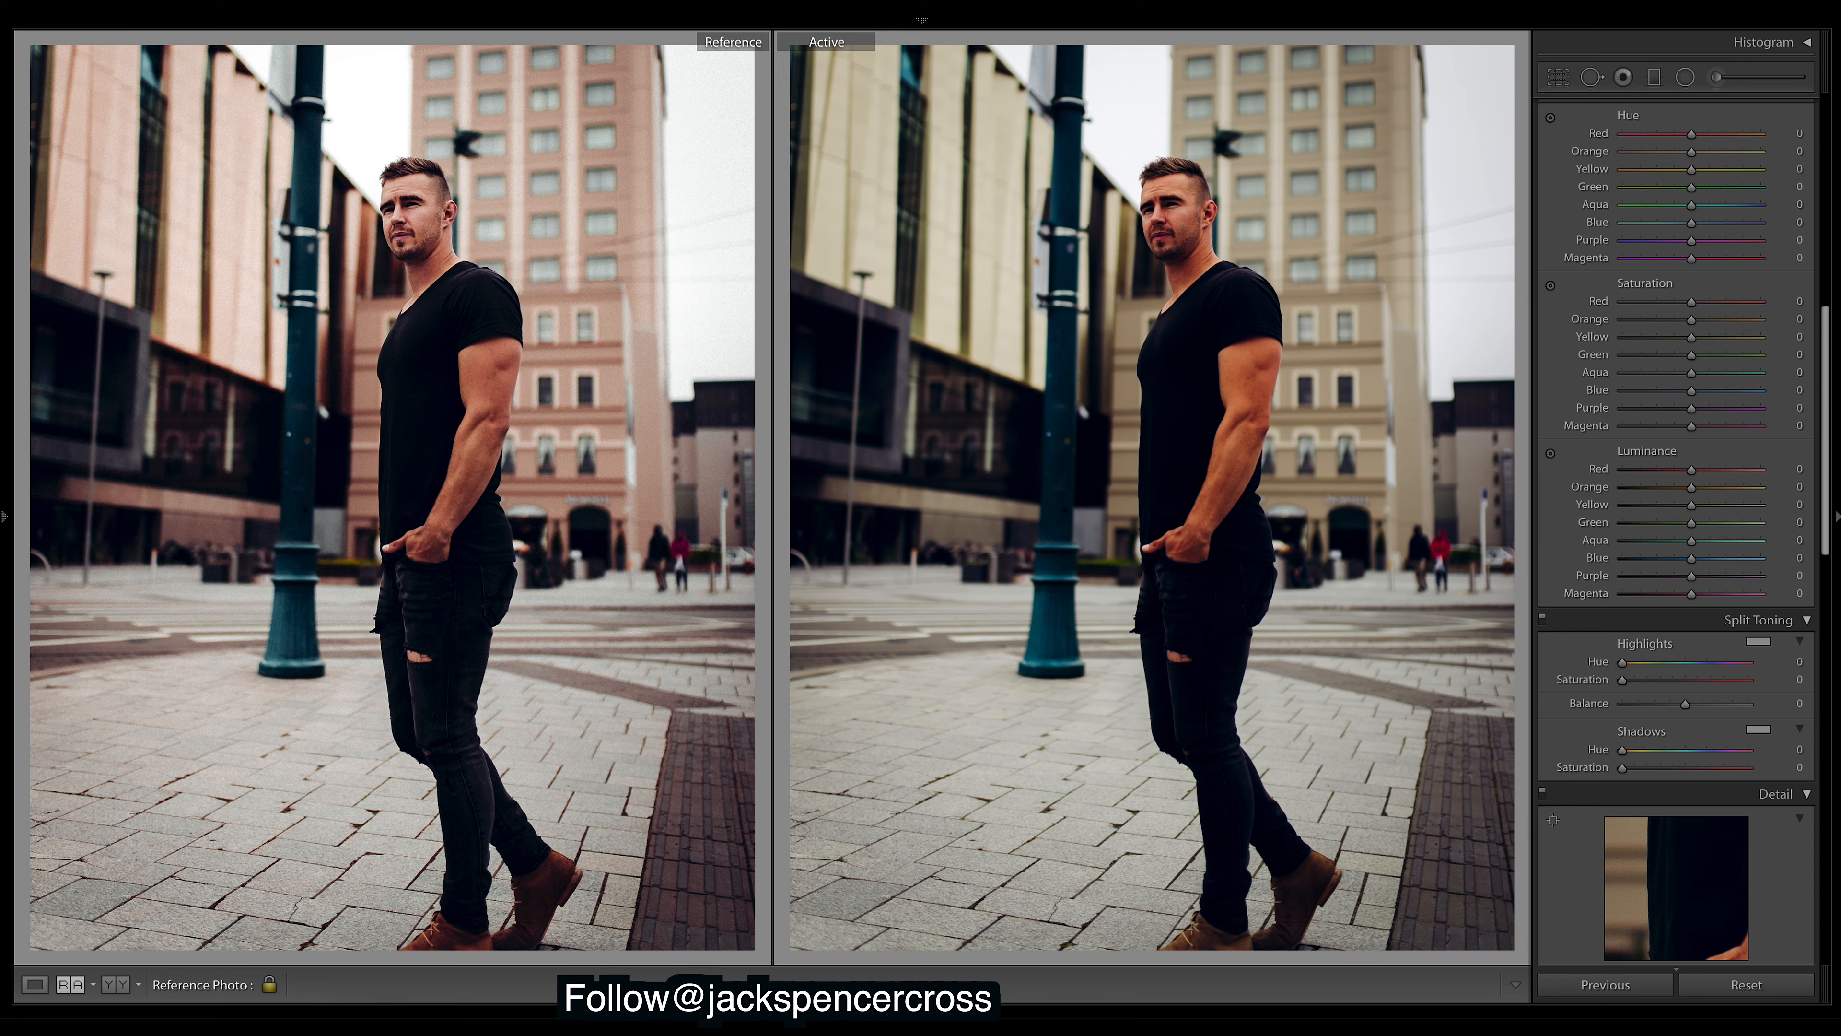
scroll(1676, 529, up, 8)
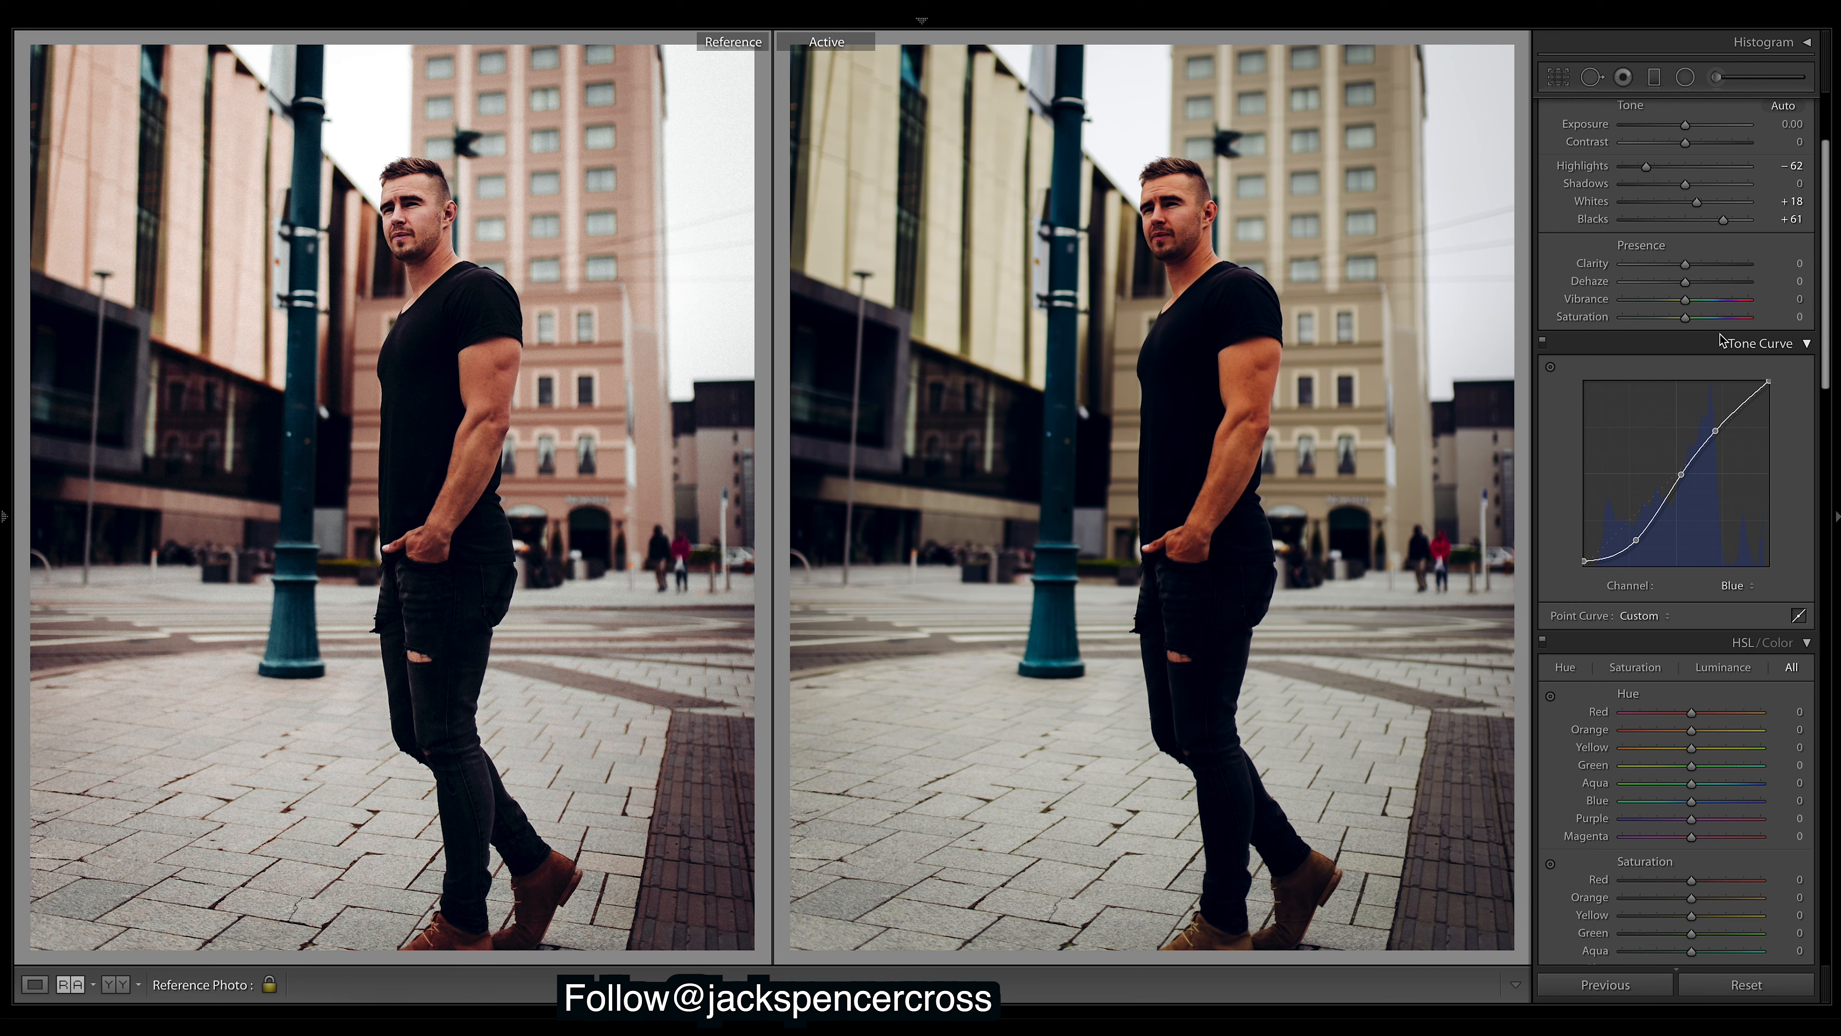
click(1751, 586)
click(1743, 573)
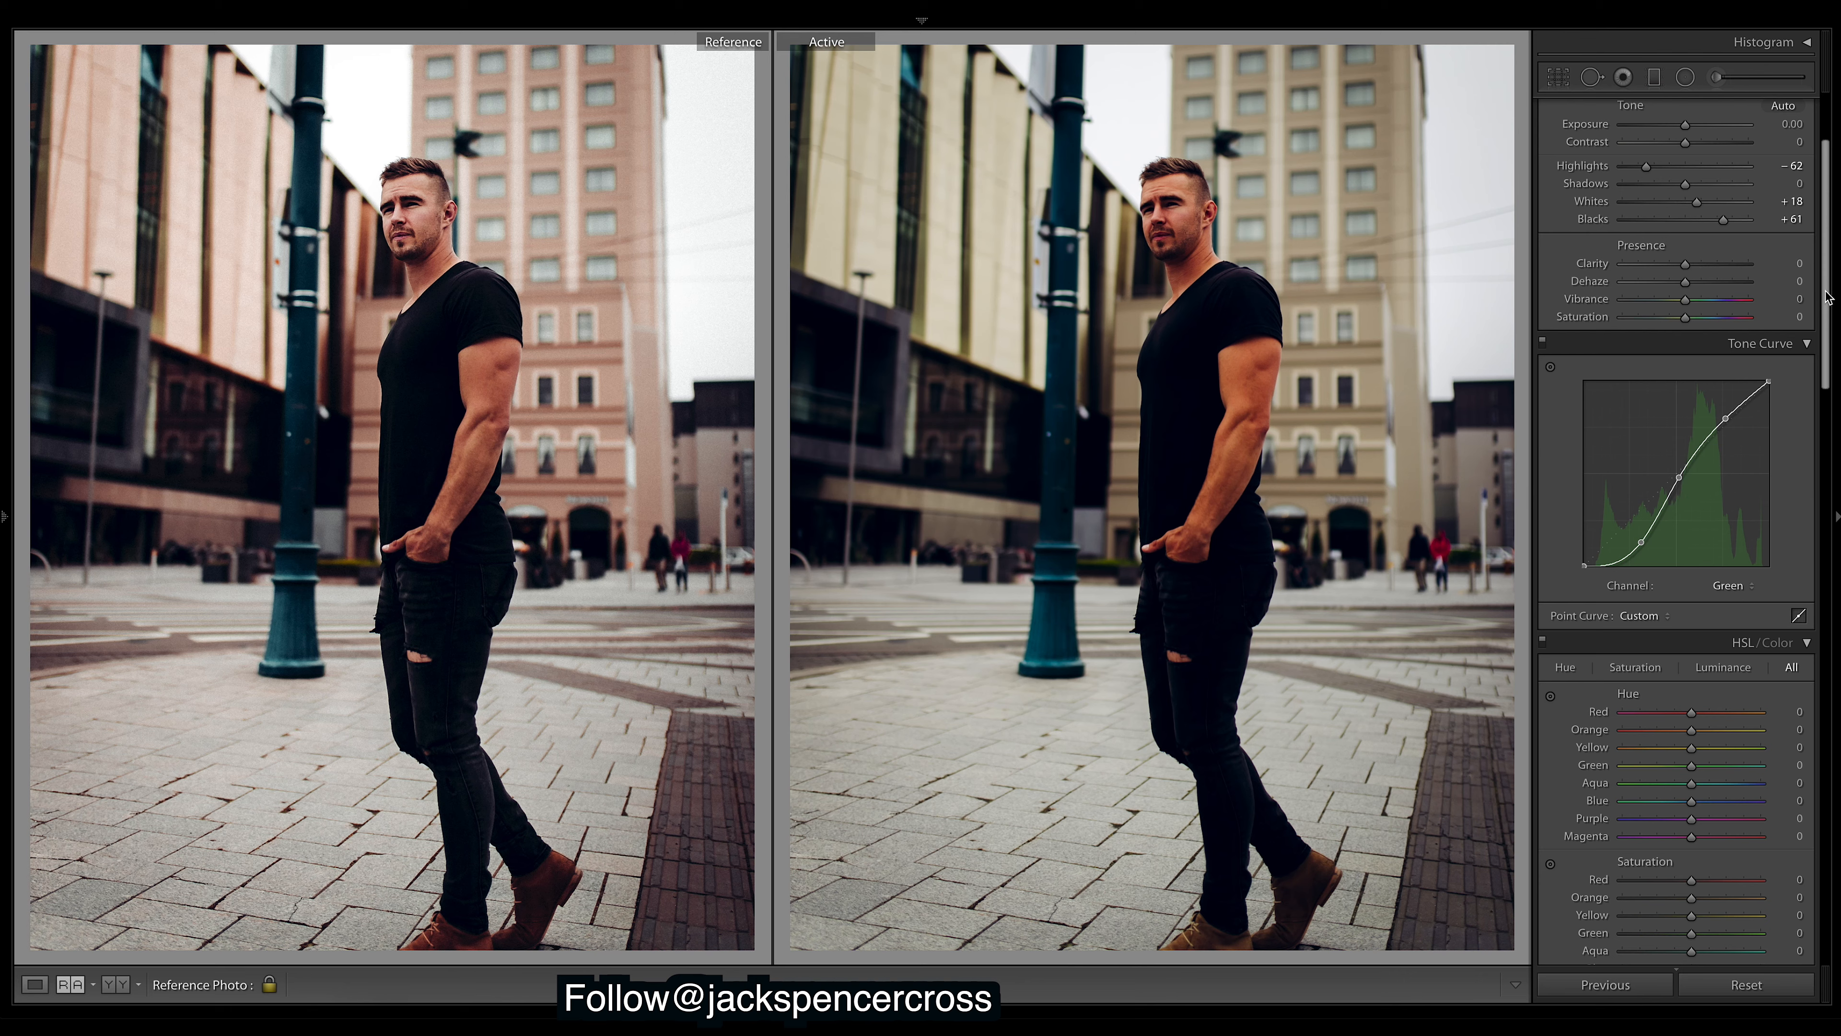
scroll(1746, 673, up, 3)
click(1733, 727)
click(1740, 711)
click(1747, 727)
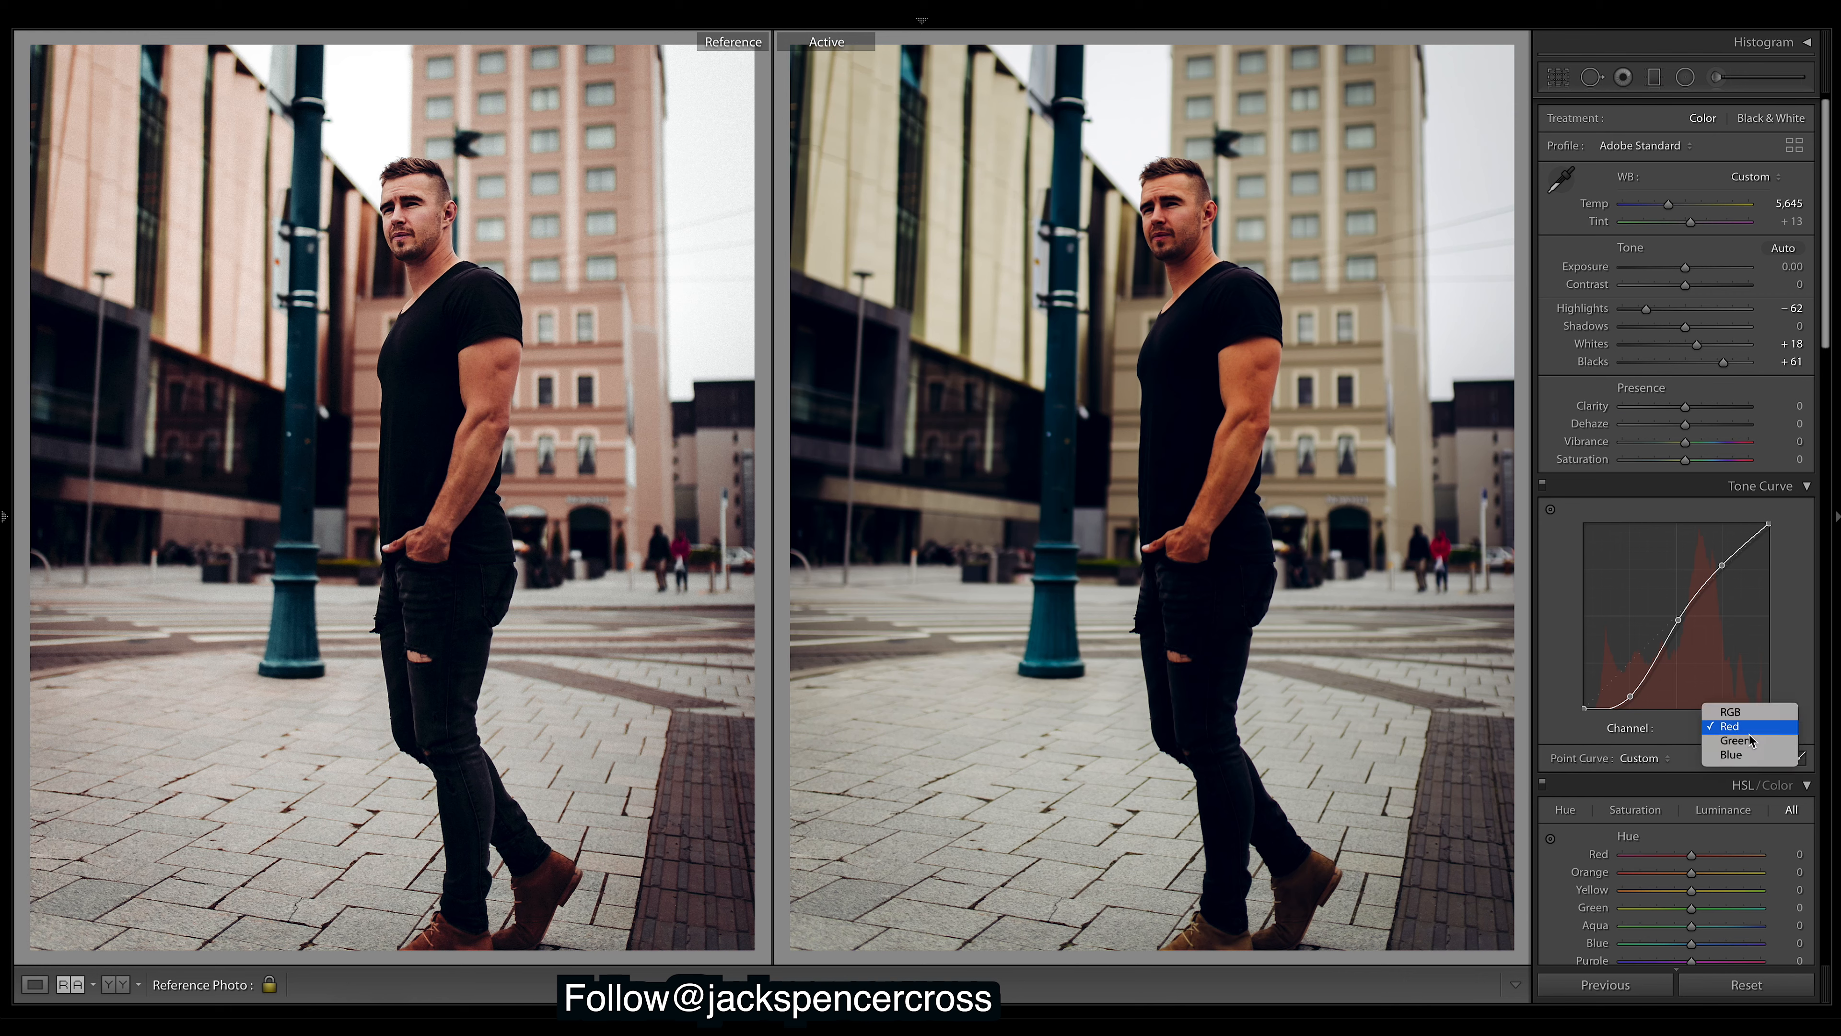
click(1751, 759)
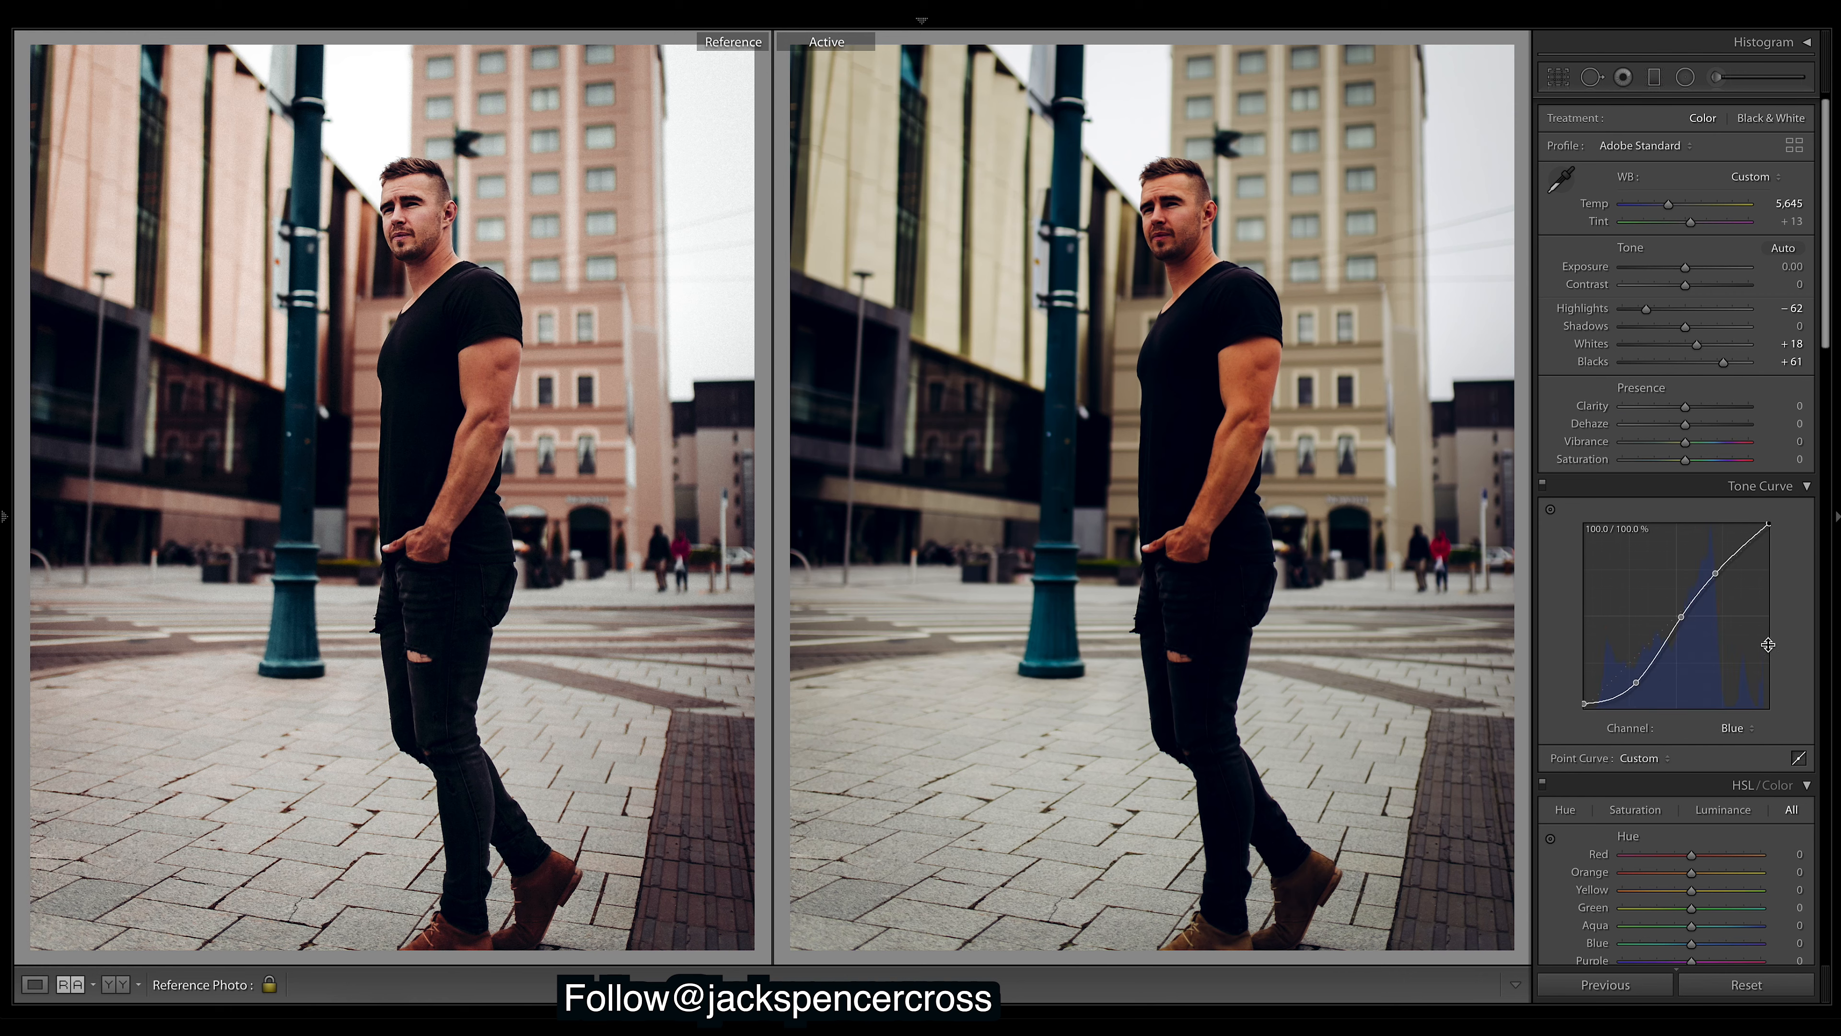
scroll(1829, 300, up, 1)
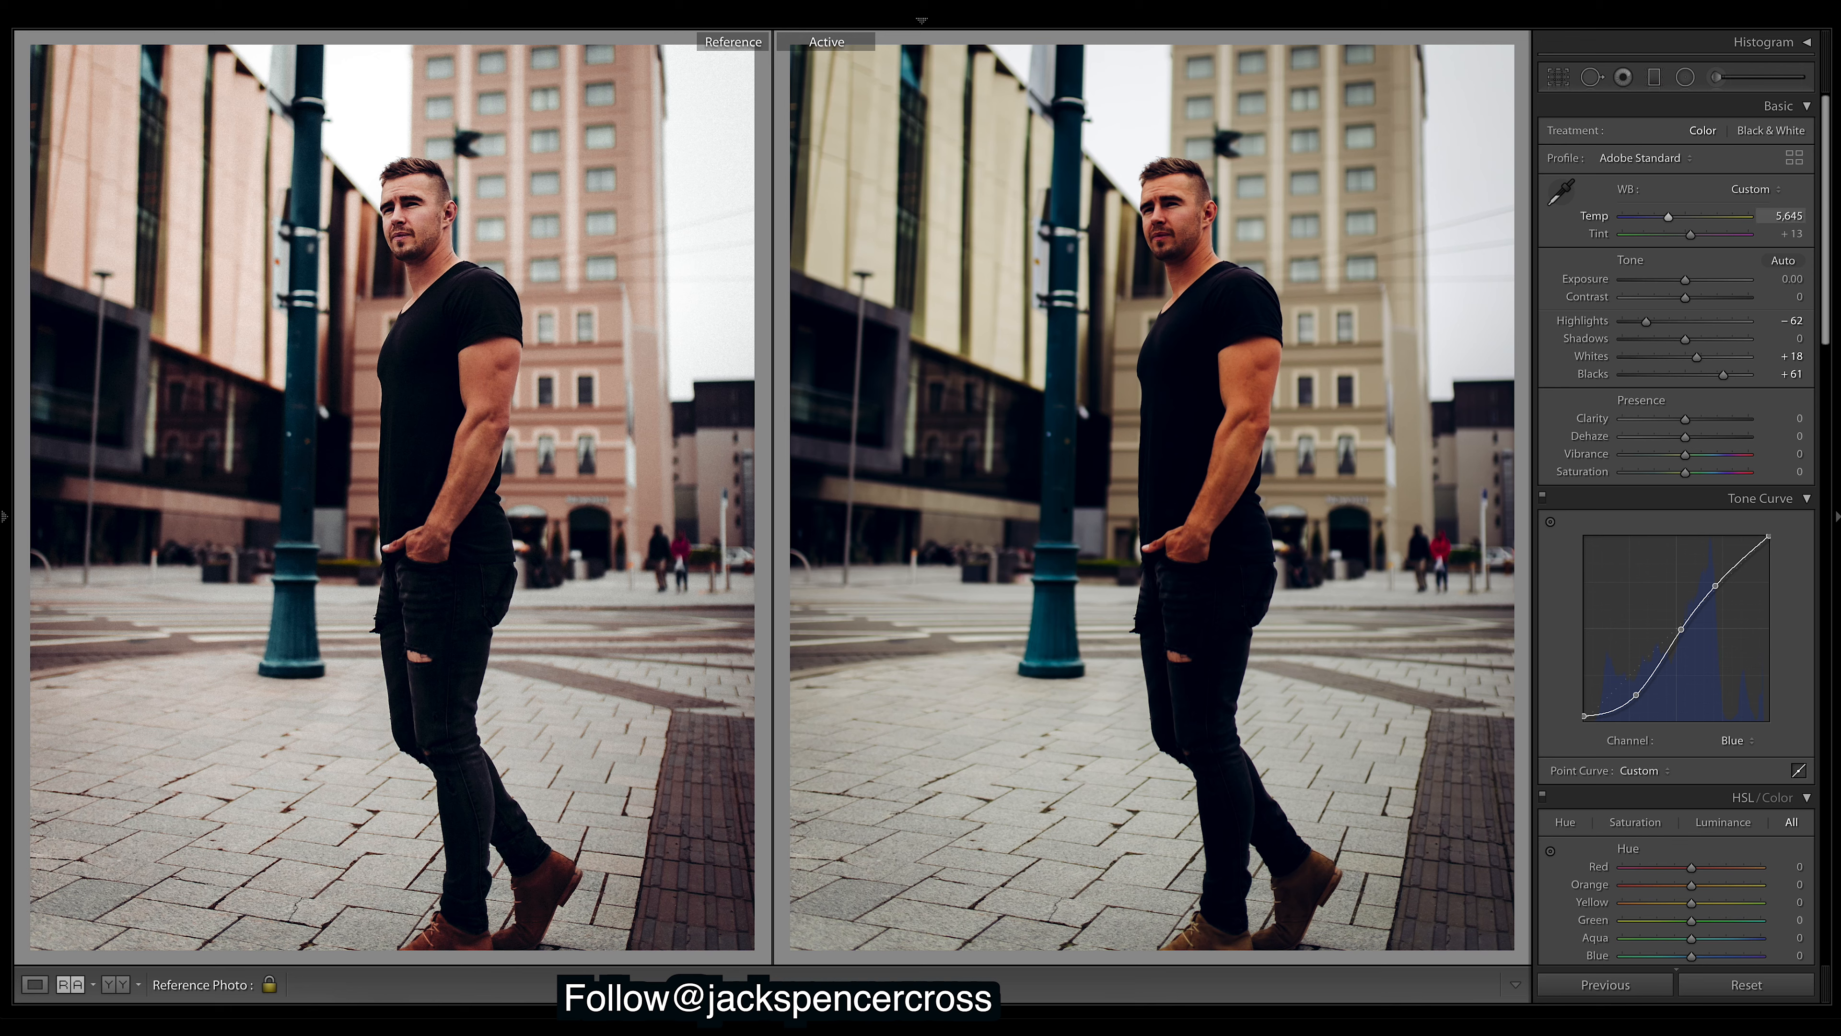
drag(1831, 166, 1832, 255)
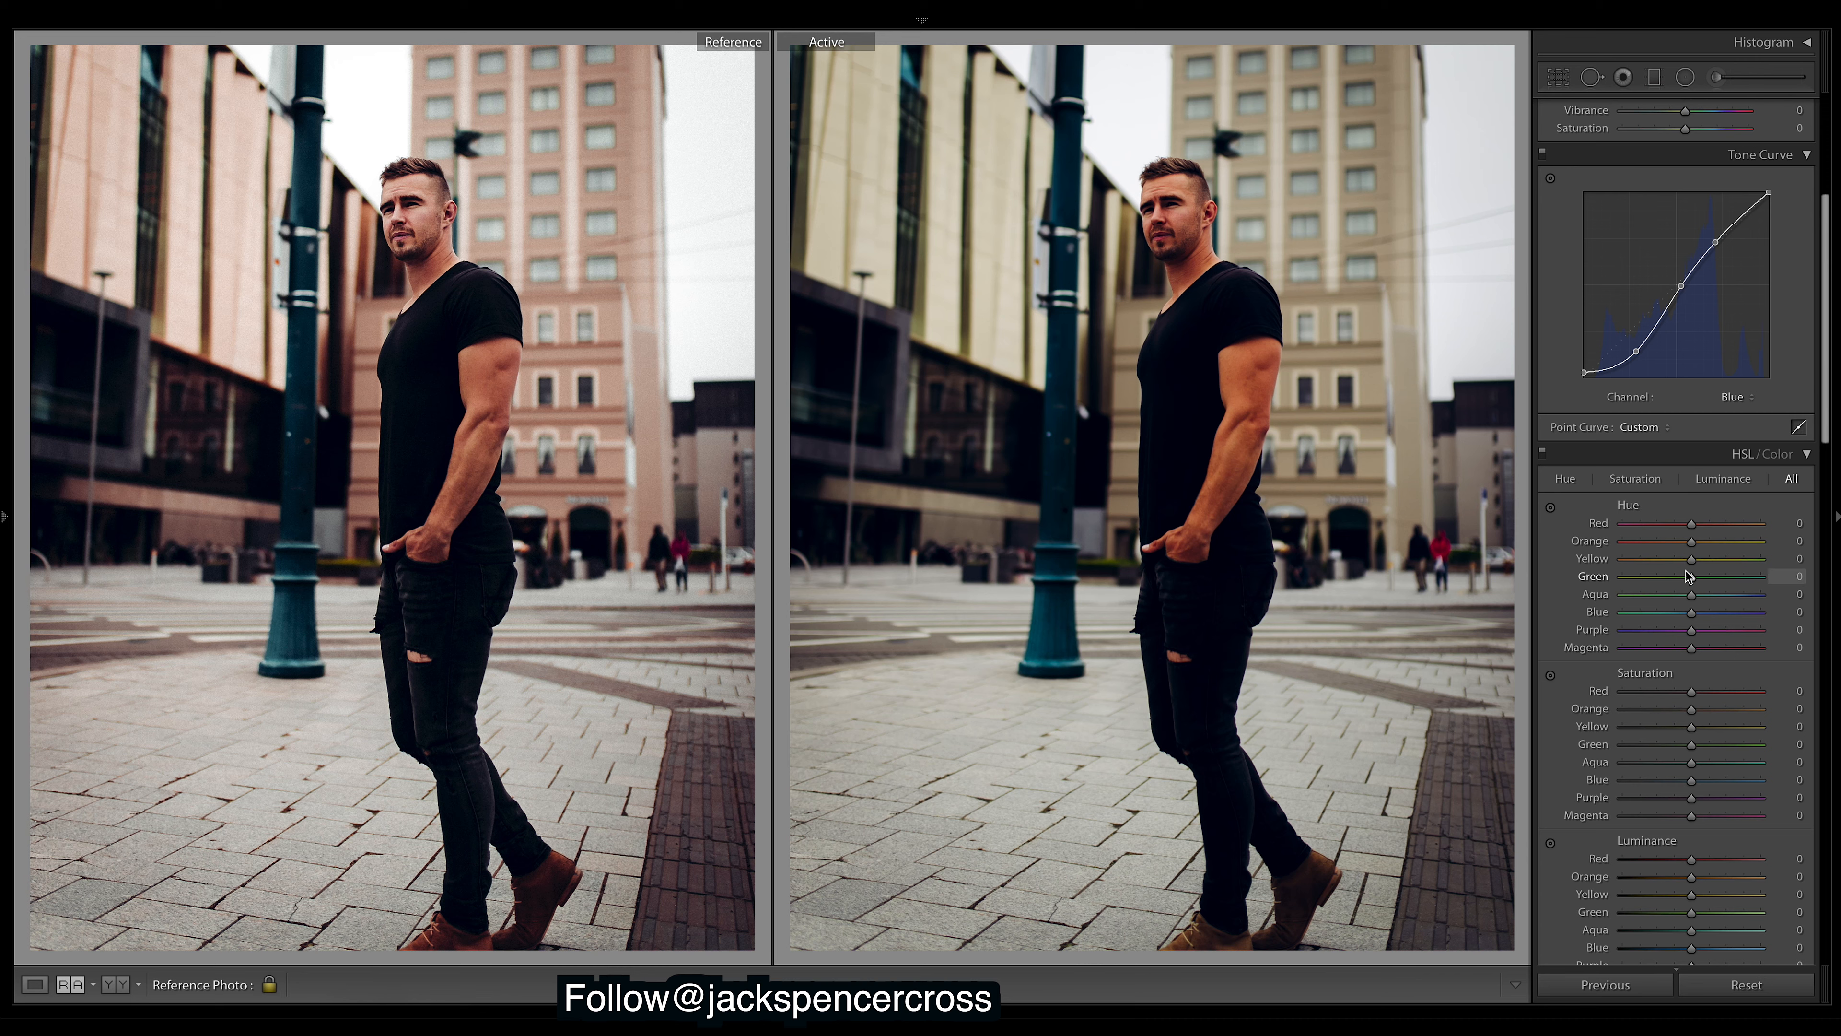
- Set the Yellow hue to -93 and the Orange hue to -7, comparing the photo with the tone curve switched off in between
drag(1693, 559, 1636, 556)
click(1543, 154)
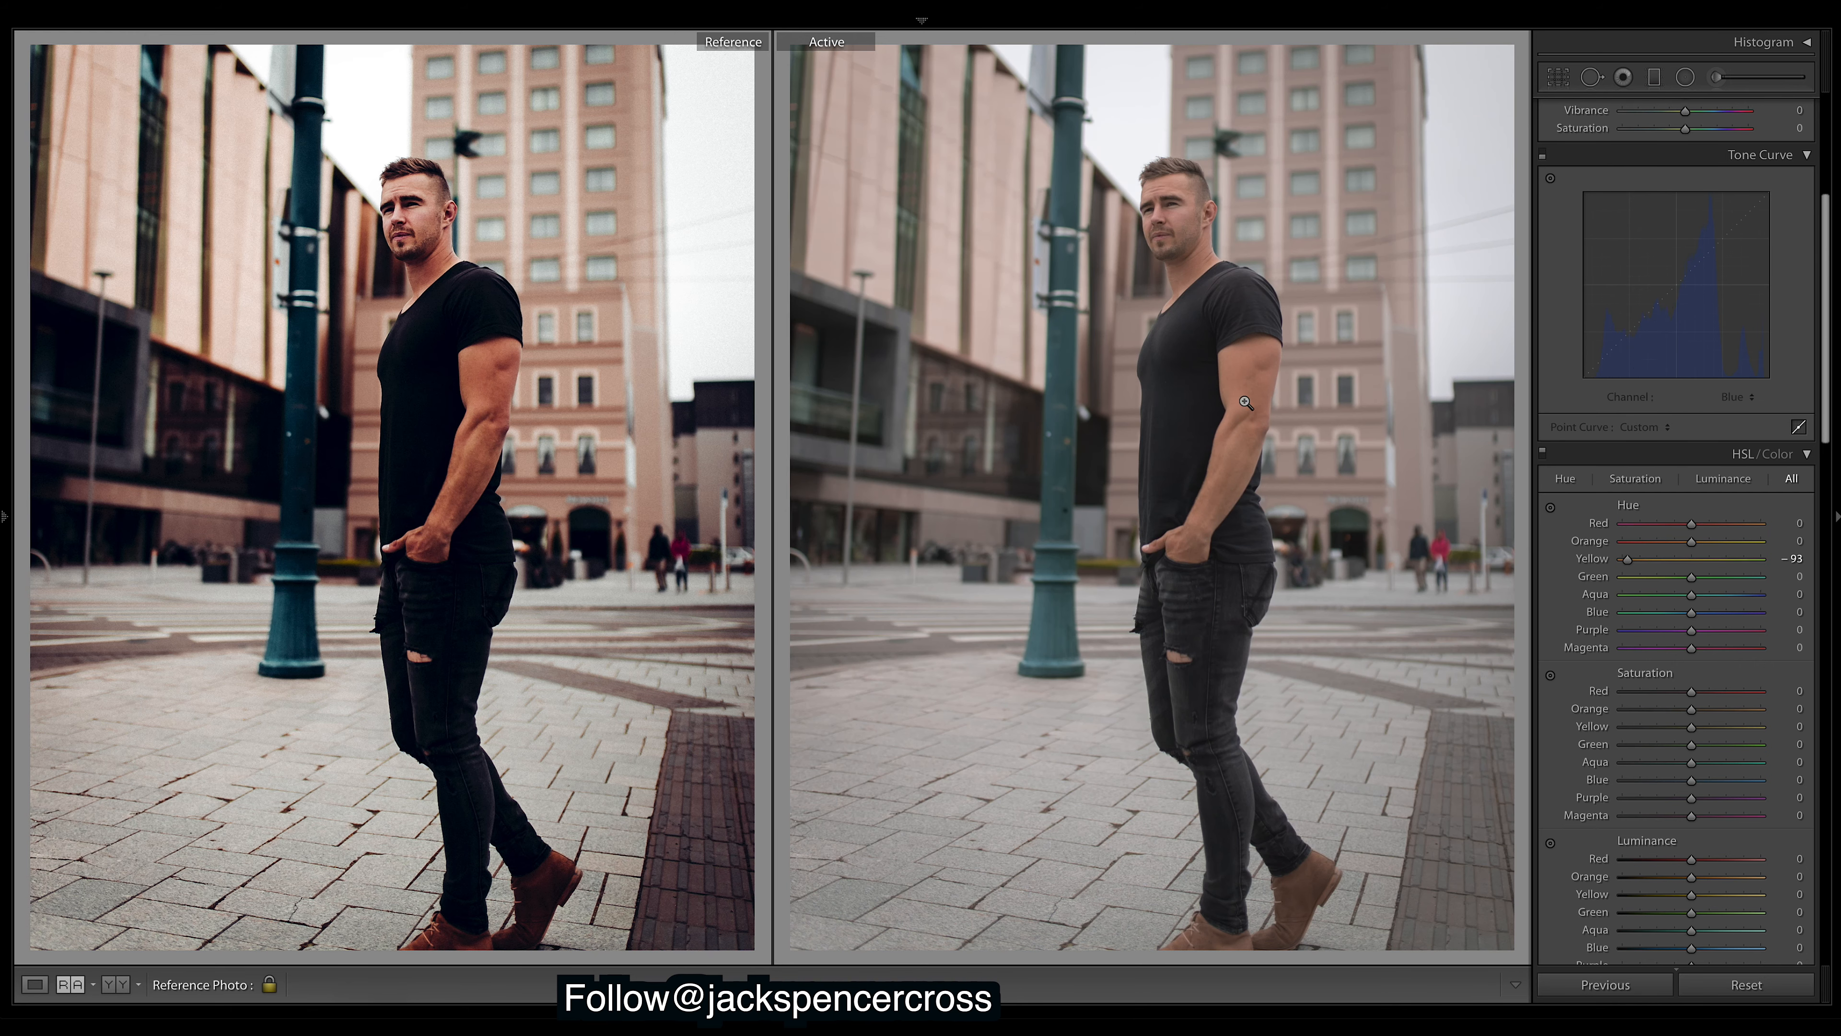
key(super+z)
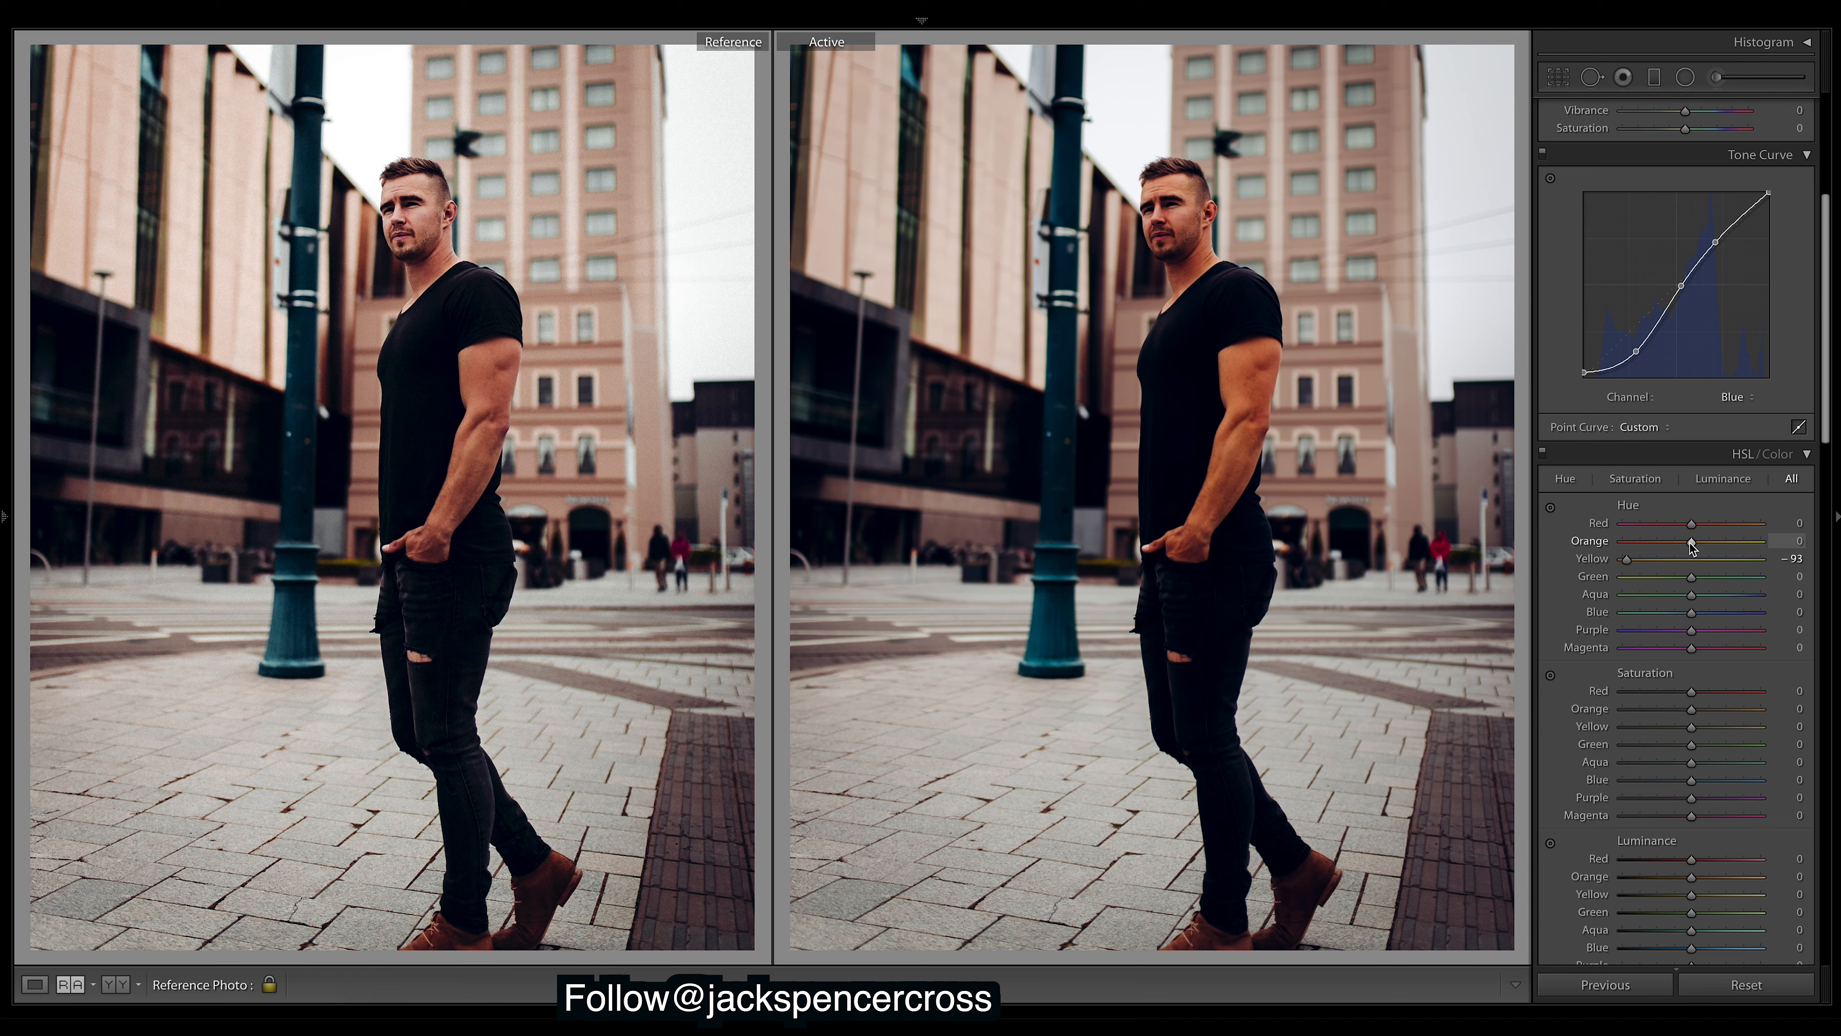
drag(1683, 541, 1687, 545)
drag(1687, 548, 1688, 547)
- Set the Orange saturation to -34, Red to -48 and Yellow to +19, and shift the Red hue to -30
scroll(1711, 653, down, 2)
mouse_move(1691, 629)
mouse_down()
mouse_move(1661, 638)
mouse_move(1674, 629)
mouse_up()
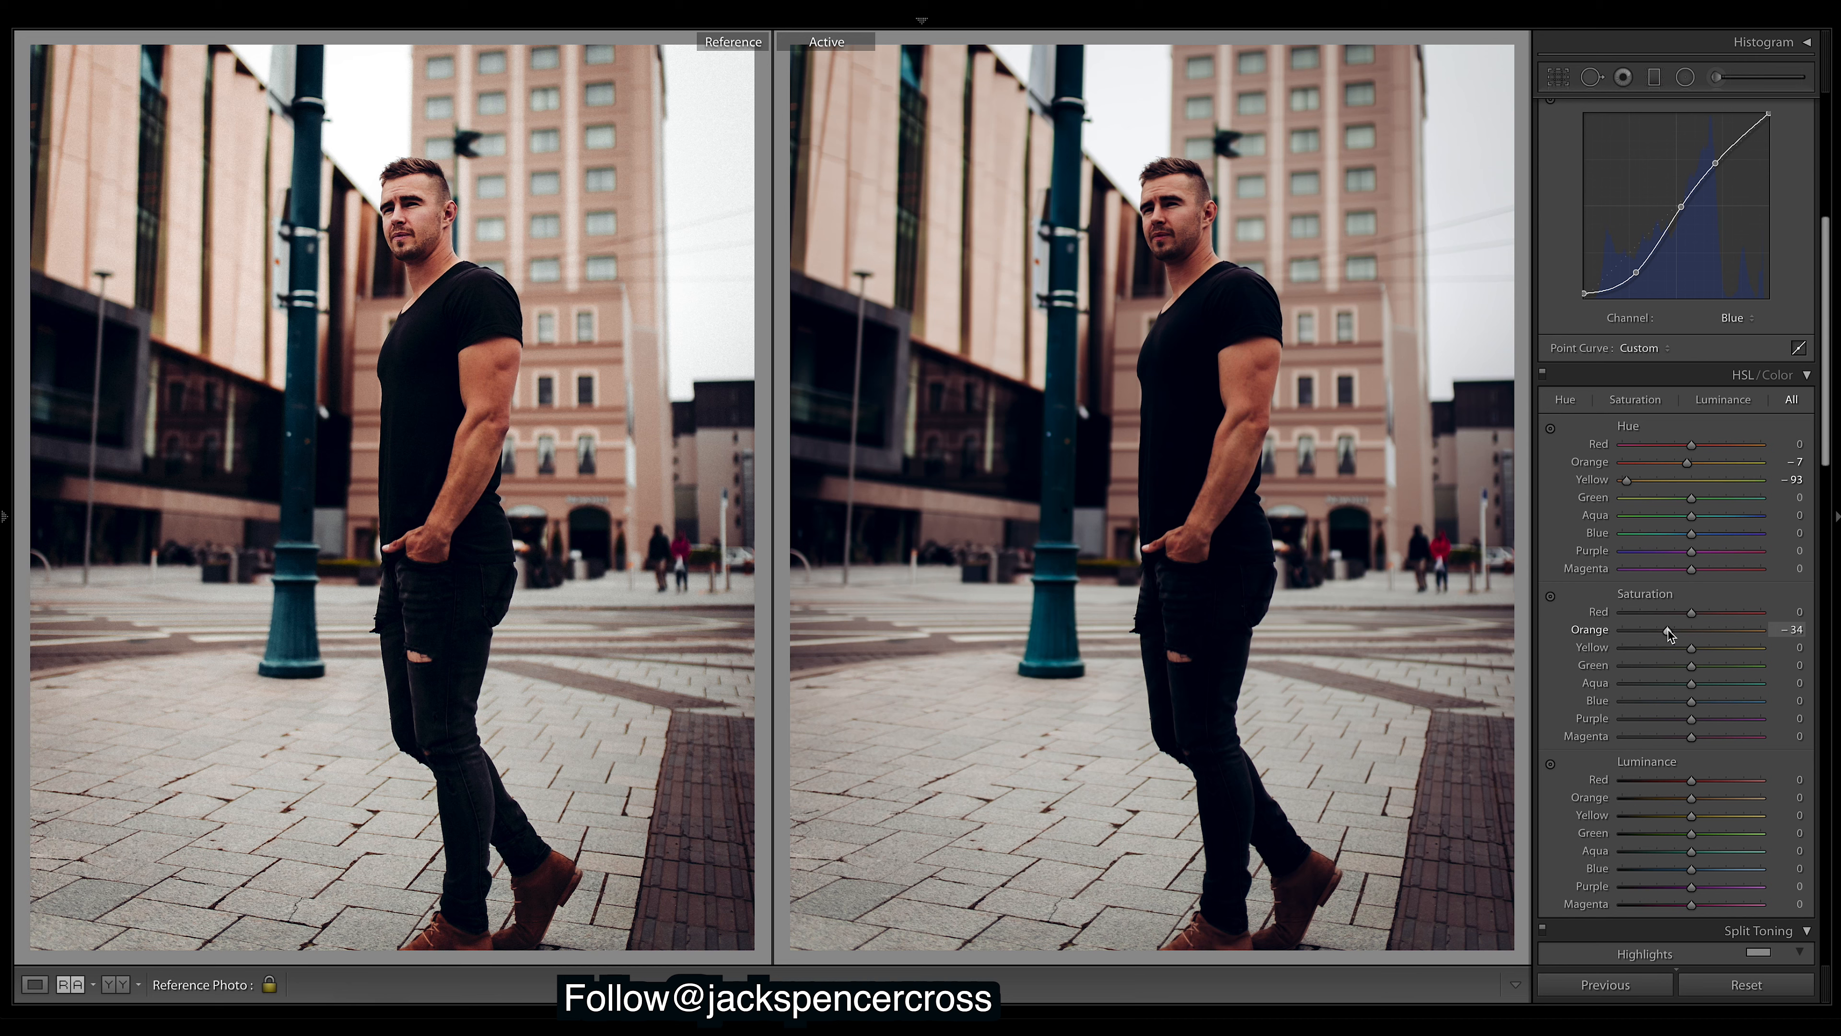
drag(1692, 612, 1673, 616)
drag(1661, 611, 1705, 651)
drag(1692, 444, 1735, 459)
drag(1682, 453, 1674, 454)
- Set the saturation of Green to -49, Aqua to +12, Blue to -61, and both Purple and Magenta to -57
drag(1654, 667, 1769, 666)
drag(1622, 665, 1658, 671)
drag(1690, 684, 1657, 707)
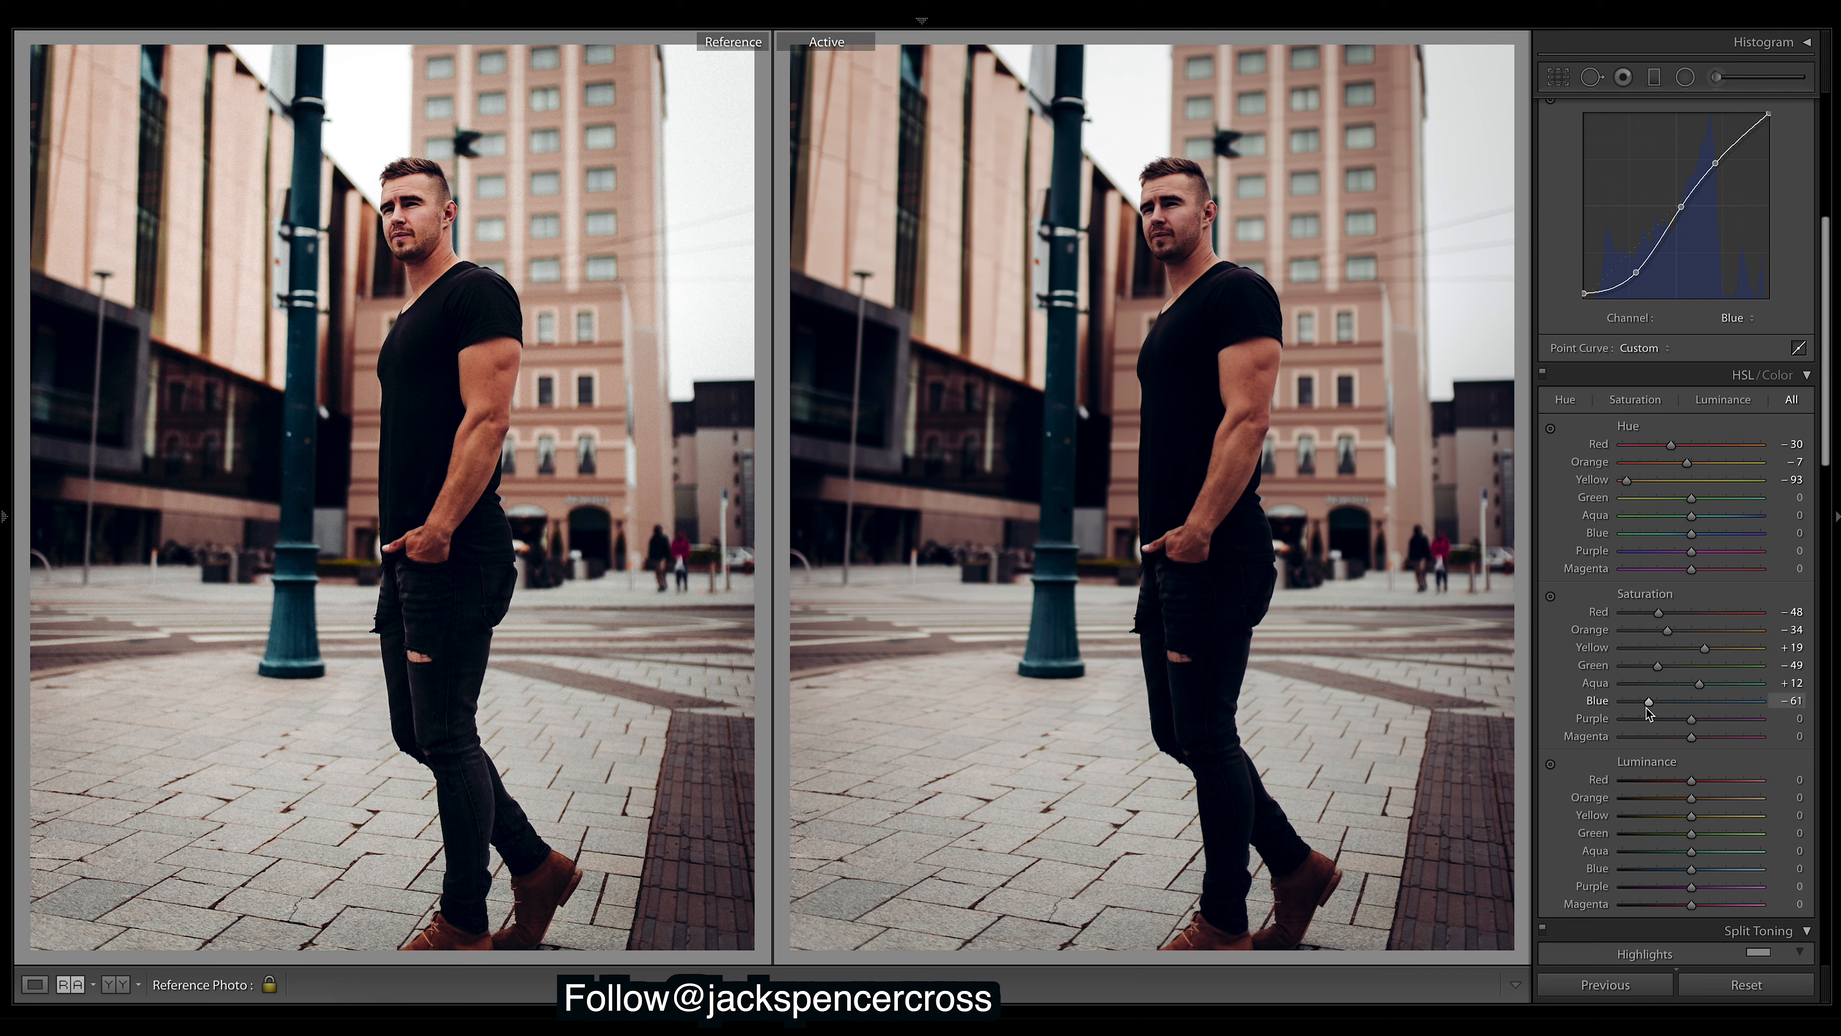
drag(1693, 721, 1664, 715)
drag(1652, 721, 1653, 721)
- Set the Yellow luminance to +10 and the Red luminance to -9, undoing the stronger Red darkening
scroll(1715, 791, down, 1)
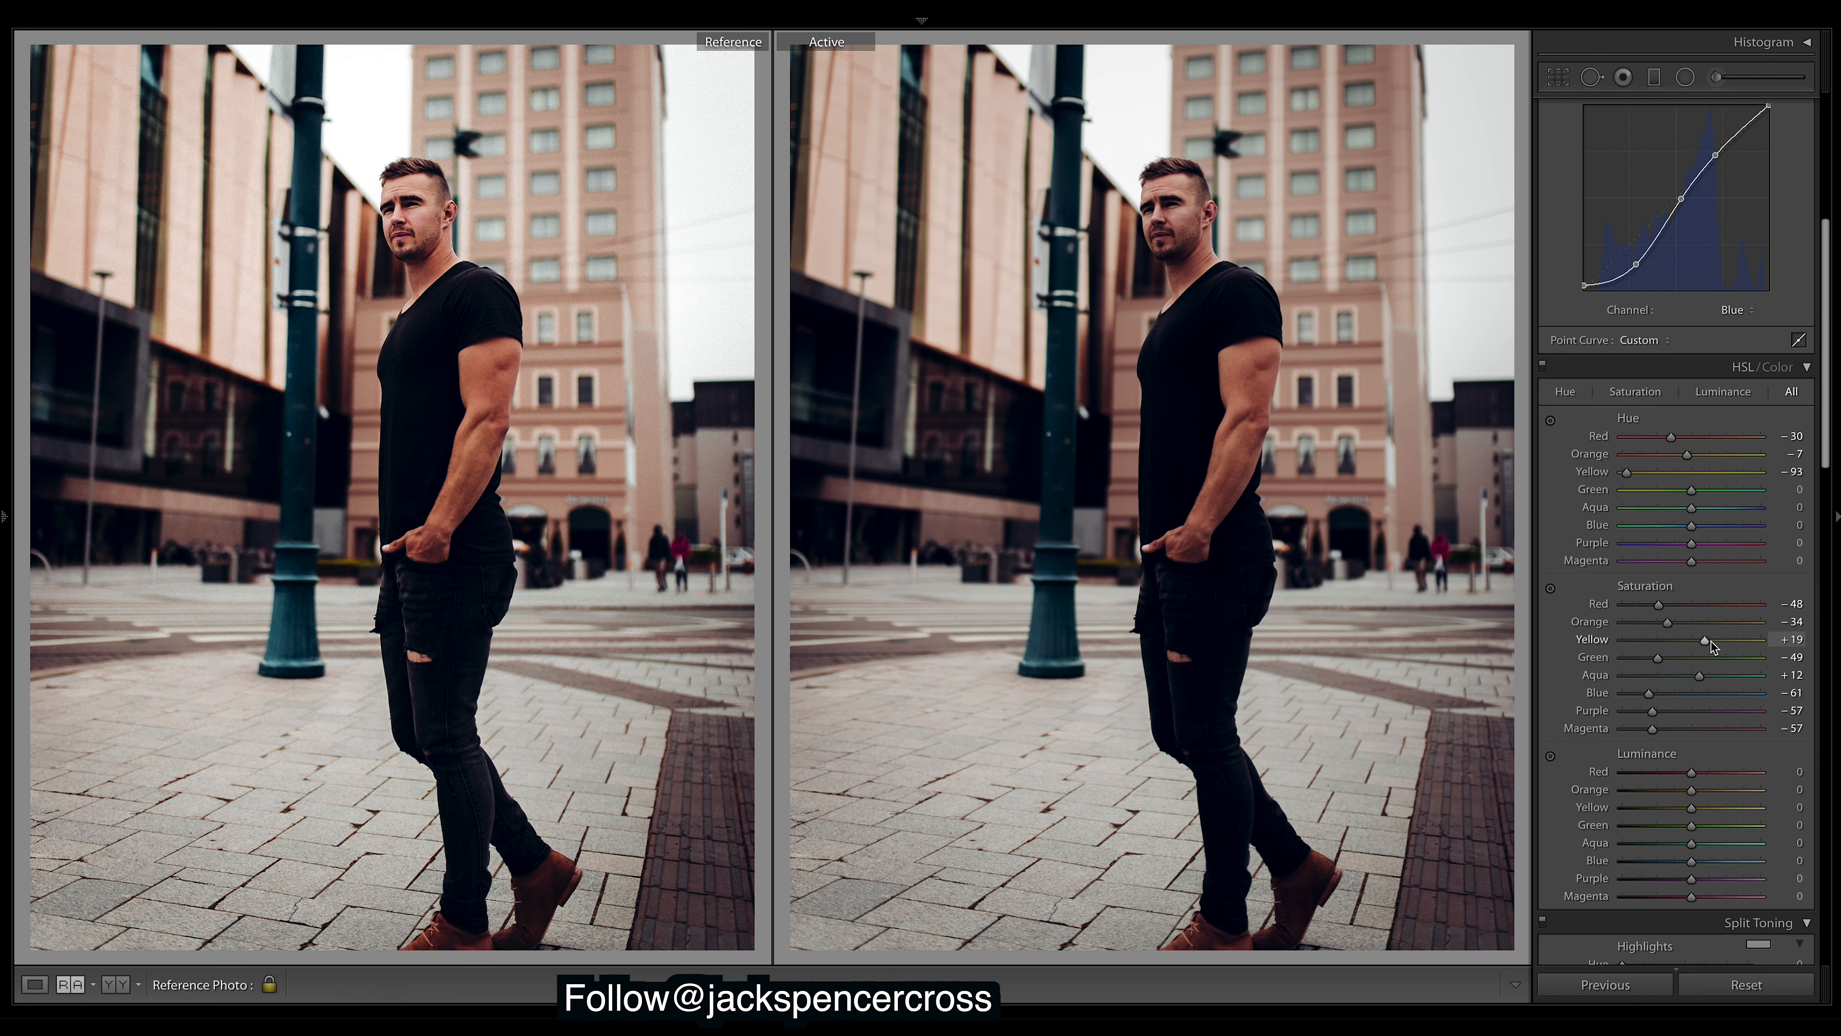
scroll(1700, 725, down, 3)
drag(1691, 687, 1700, 689)
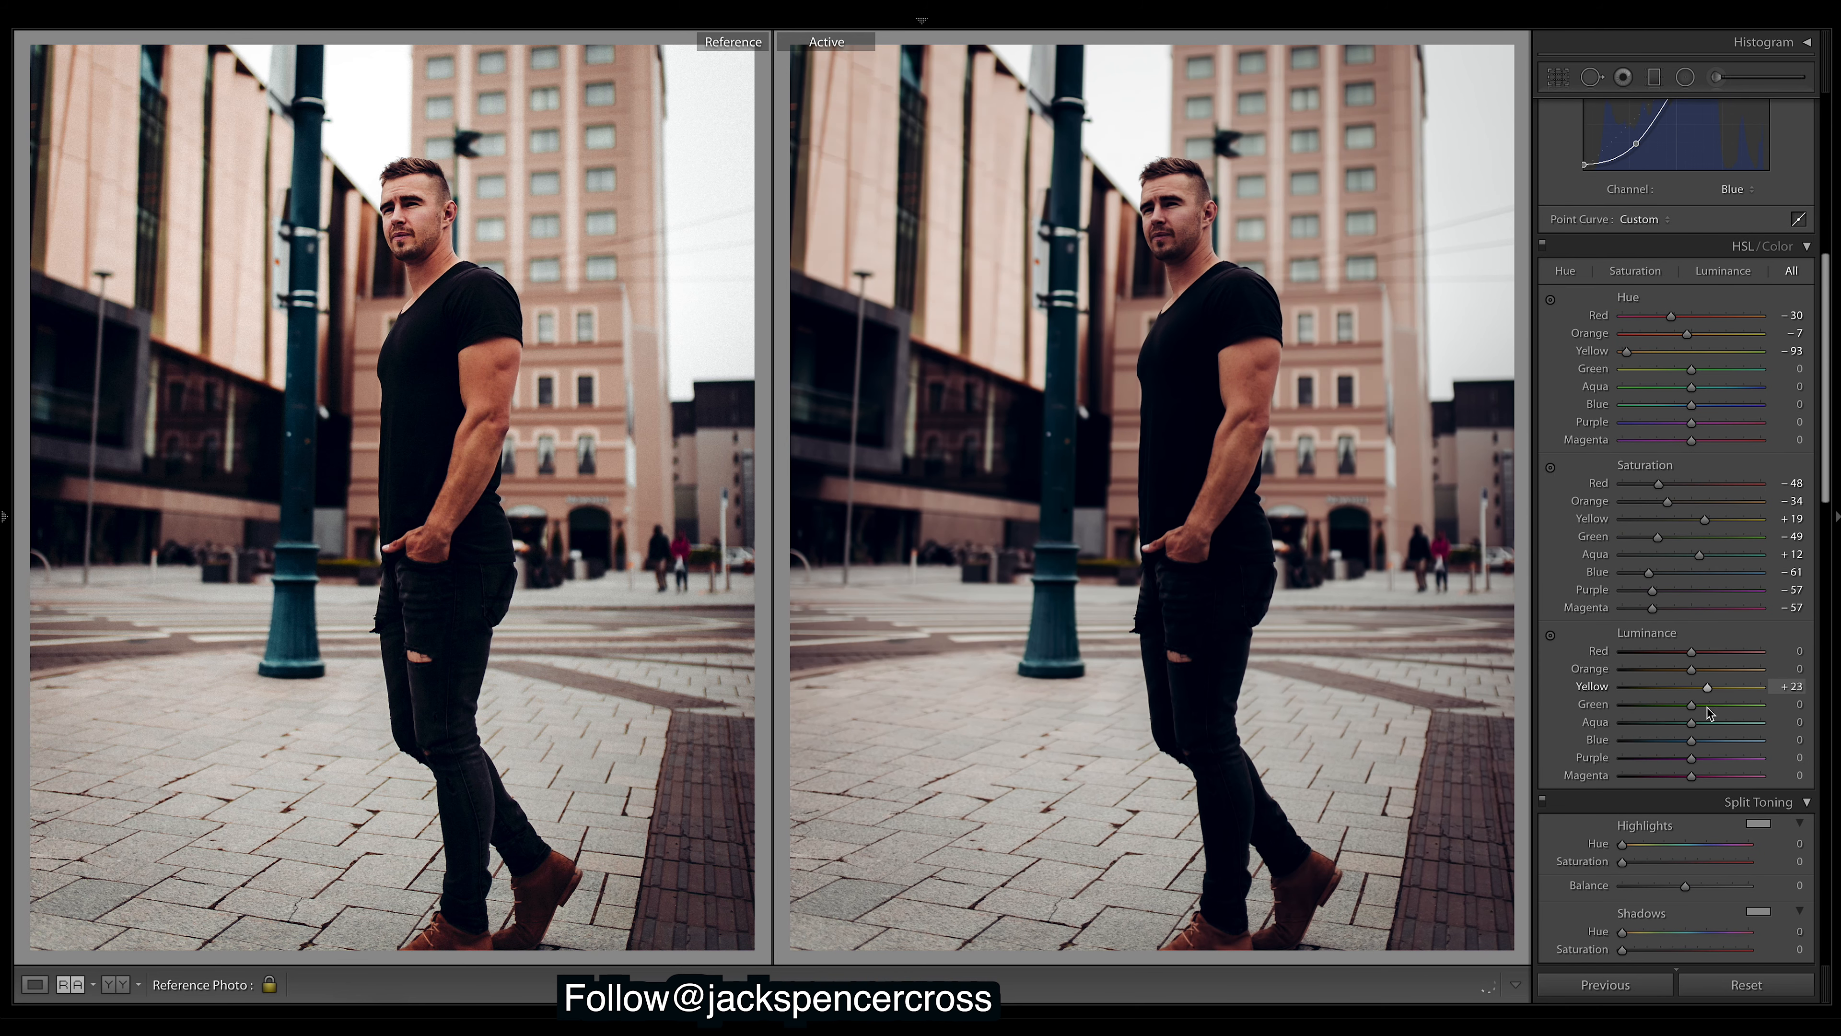
drag(1701, 693, 1697, 700)
double_click(1697, 672)
drag(1691, 650, 1672, 648)
key(ctrl+z)
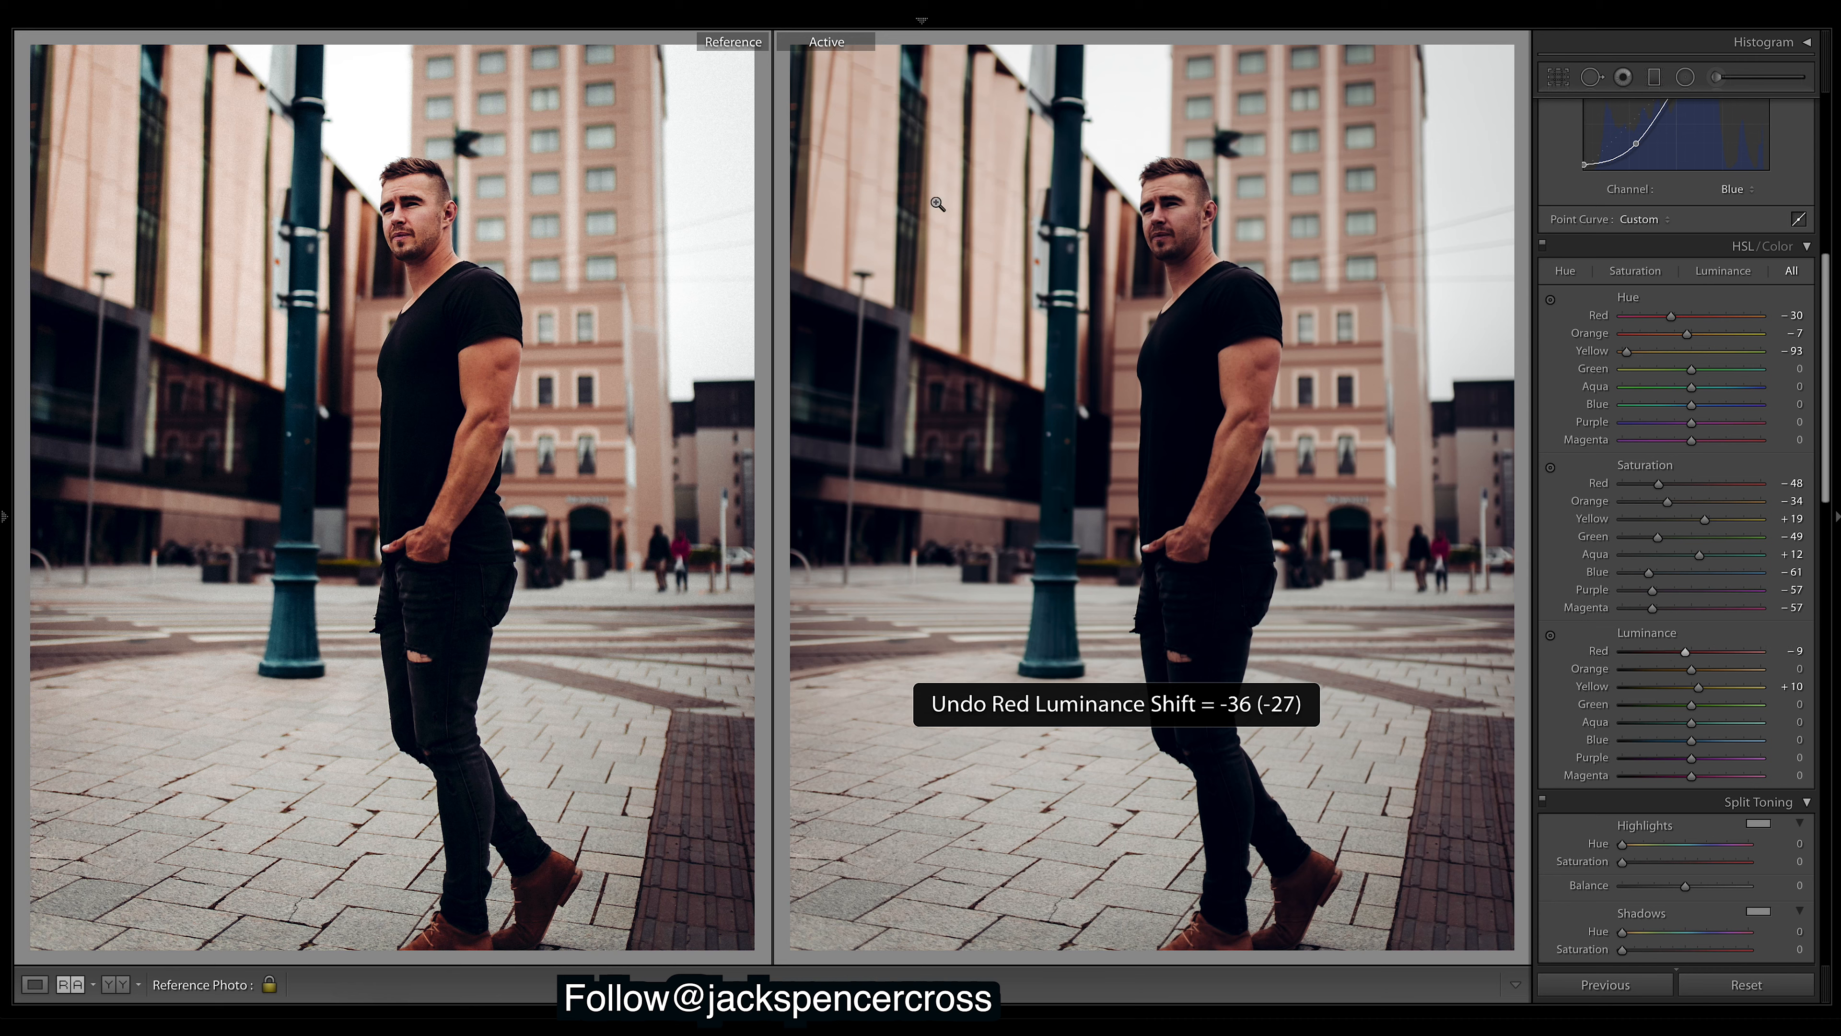
drag(1687, 650, 1686, 653)
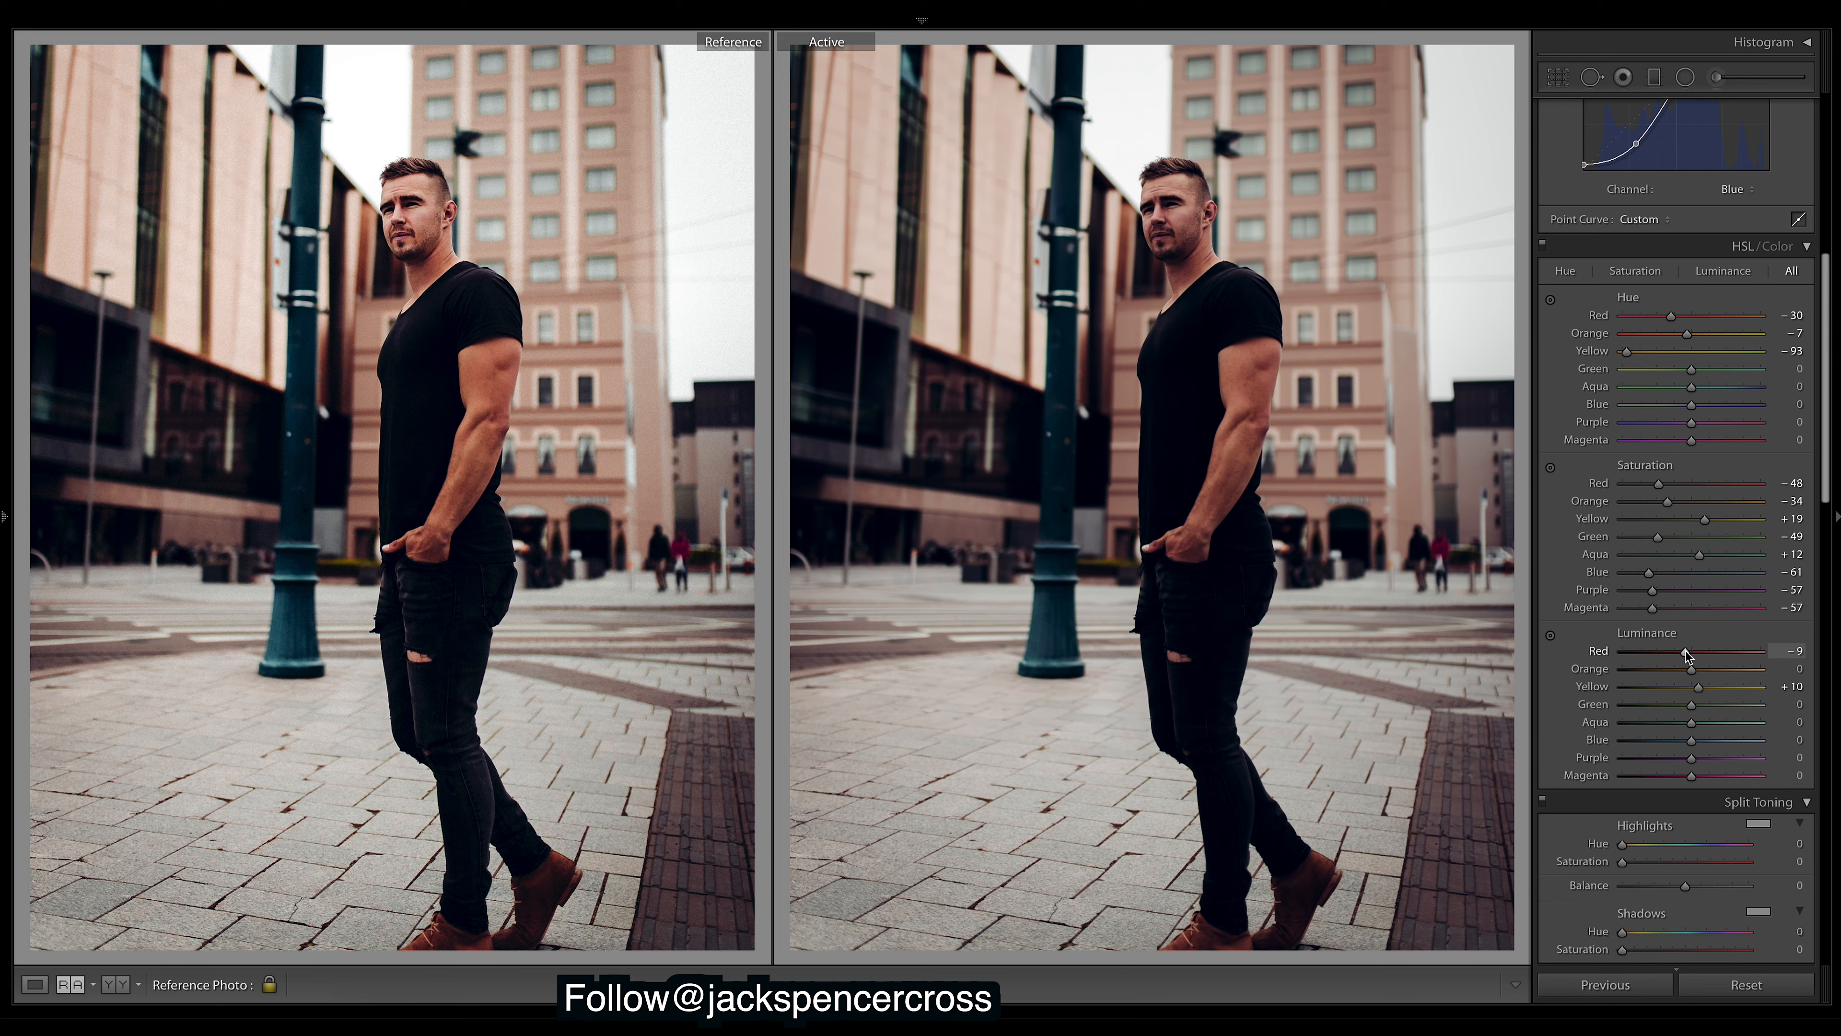
drag(1687, 651, 1688, 651)
- Set the Green luminance to +39 and Aqua luminance to +81, then try a lower Green hue and undo it
mouse_move(1693, 705)
mouse_down()
mouse_move(1712, 705)
mouse_move(1624, 698)
mouse_move(1801, 701)
mouse_move(1712, 709)
mouse_up()
drag(1717, 708, 1719, 710)
drag(1714, 724, 1750, 730)
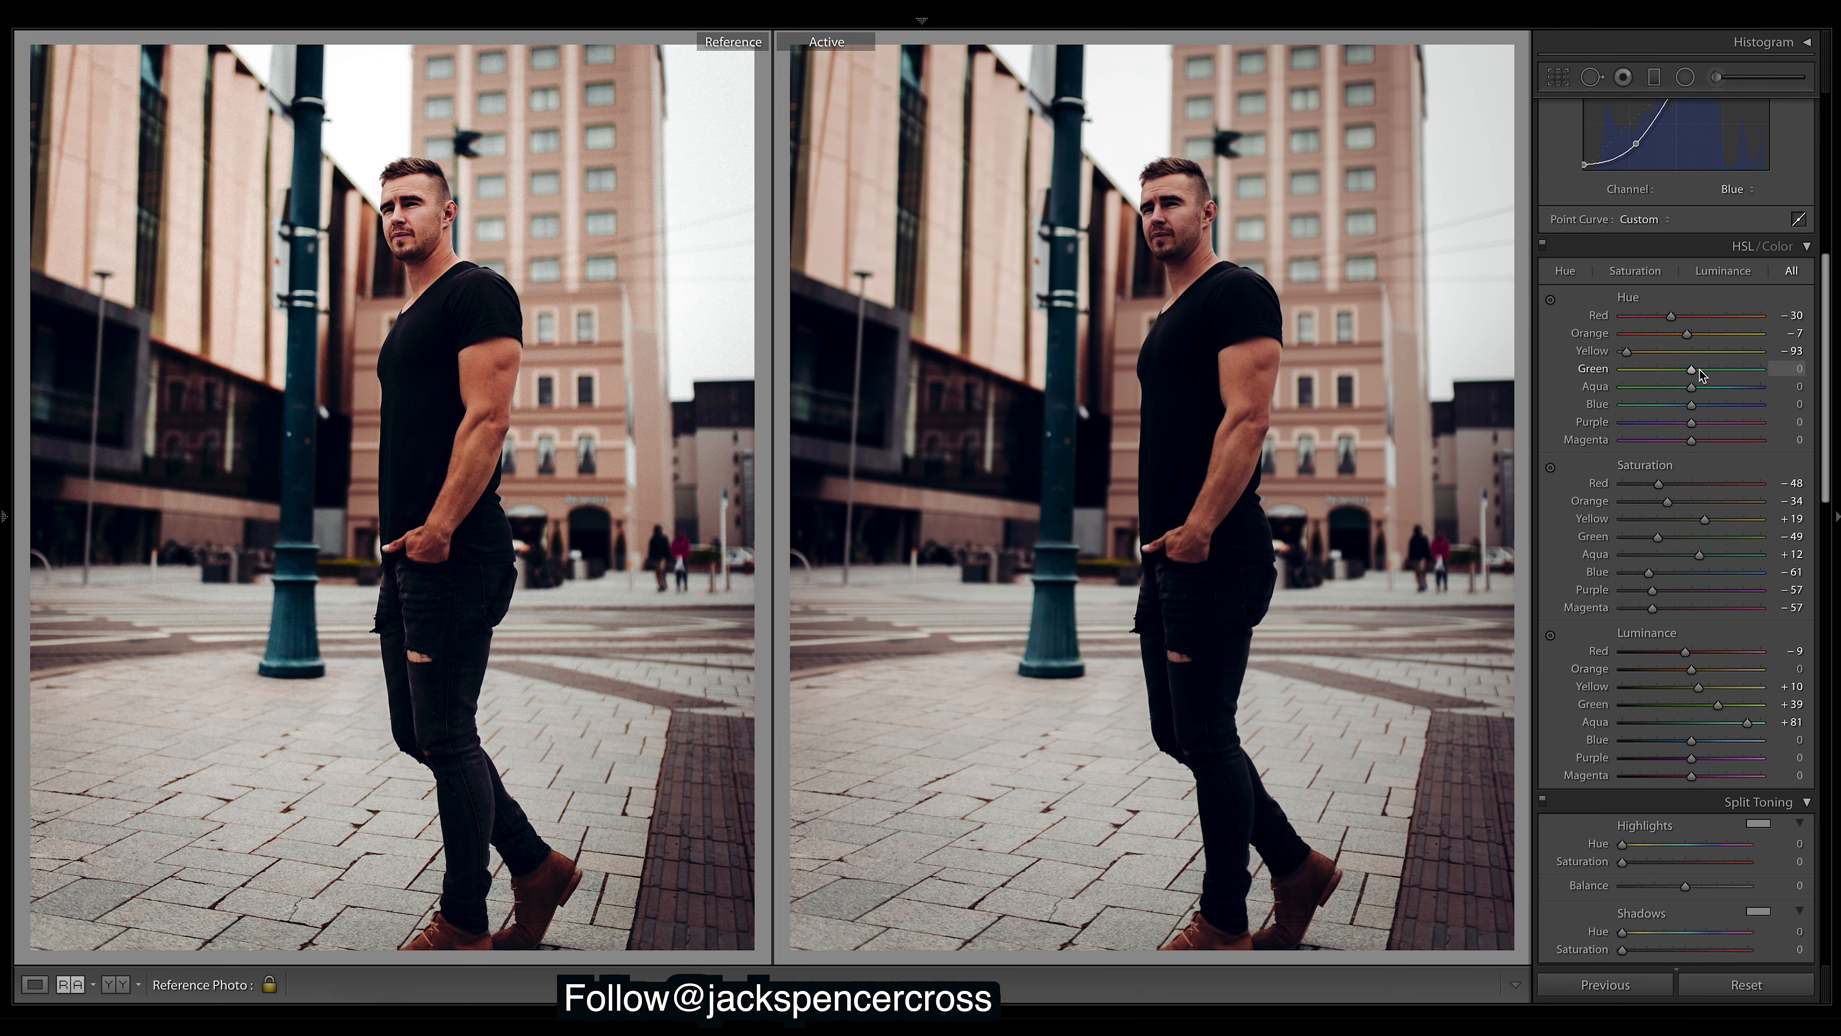
drag(1692, 371, 1640, 373)
key(ctrl+z)
- Raise the Blue luminance to +26
scroll(1829, 323, down, 2)
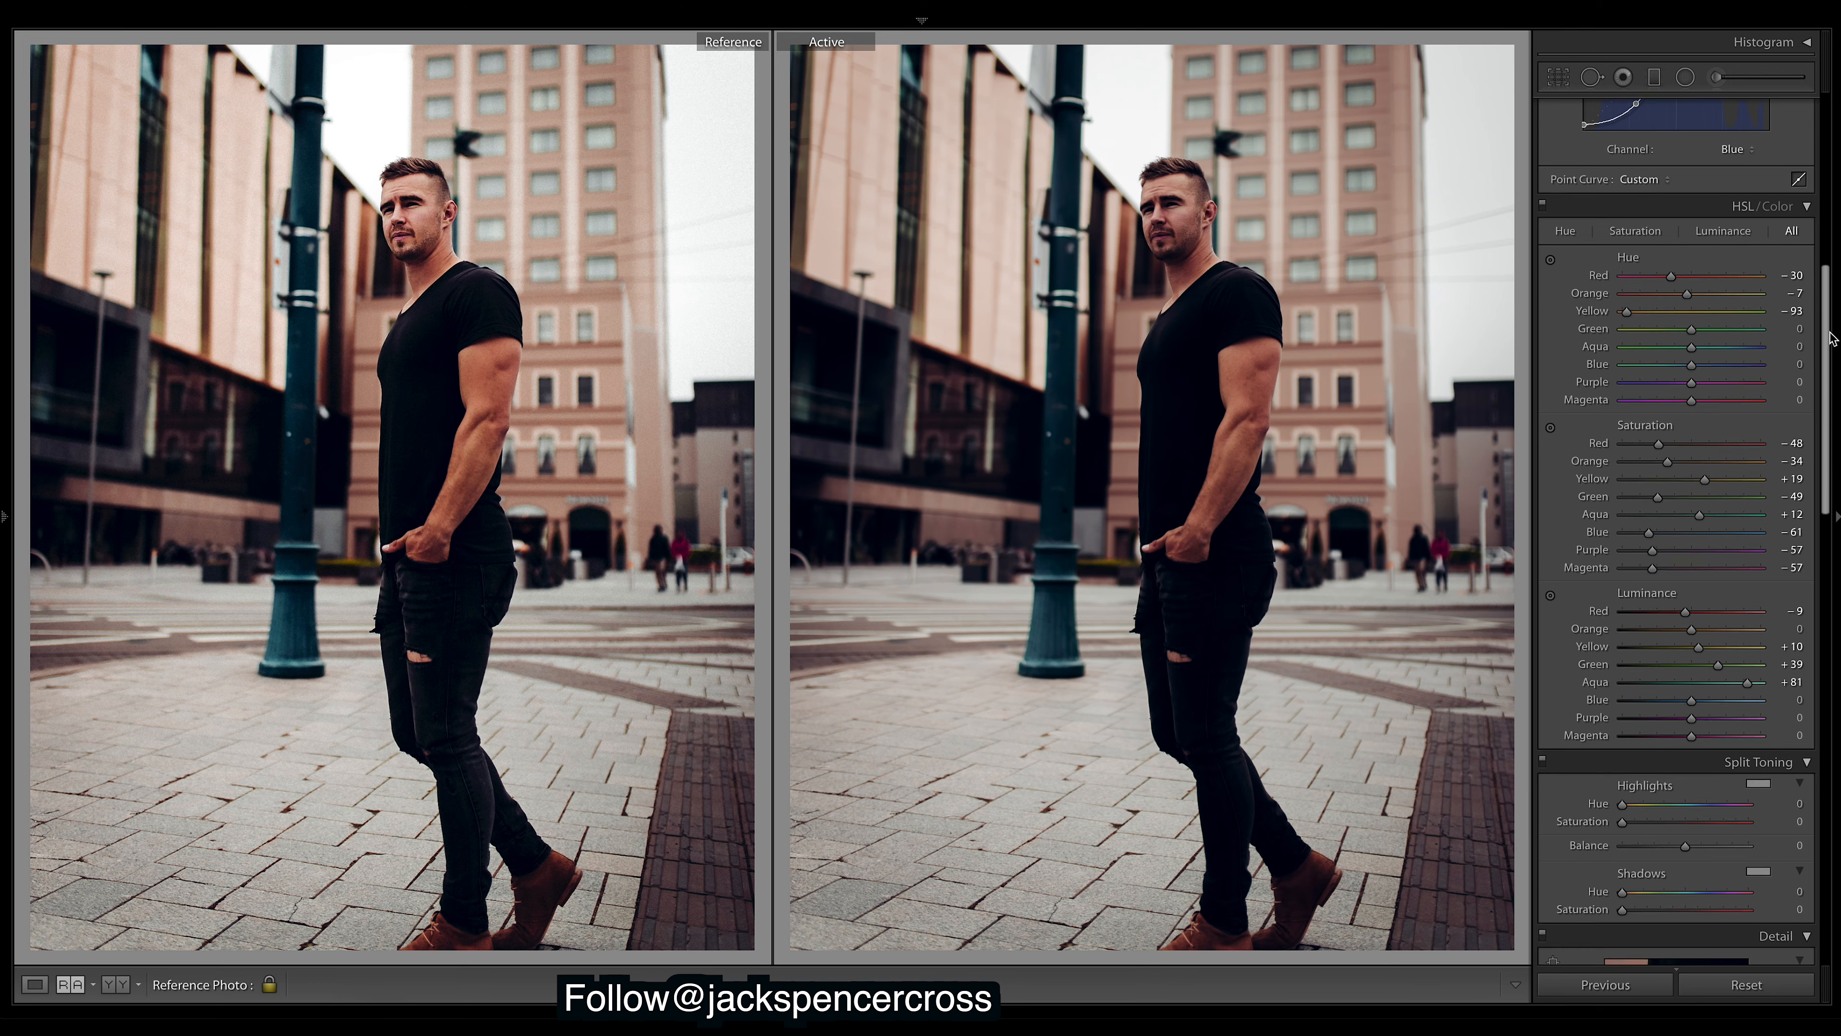
scroll(1832, 341, down, 4)
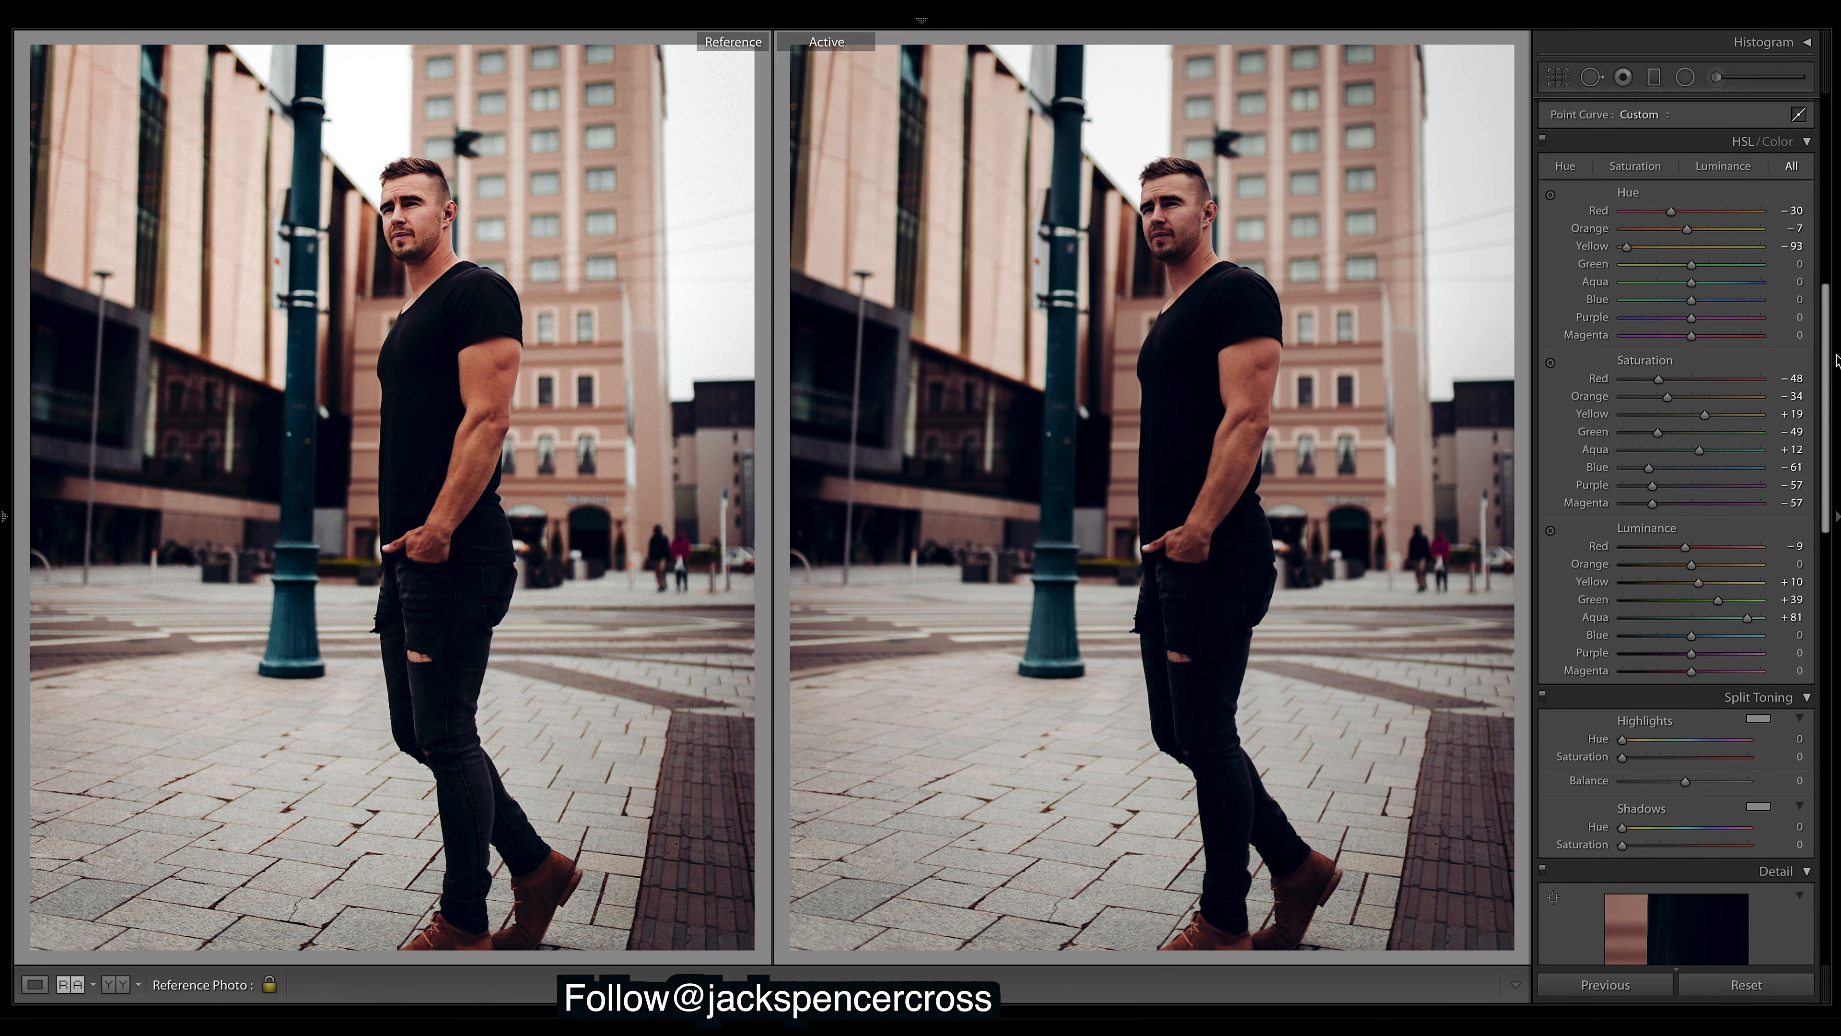
scroll(1836, 371, down, 2)
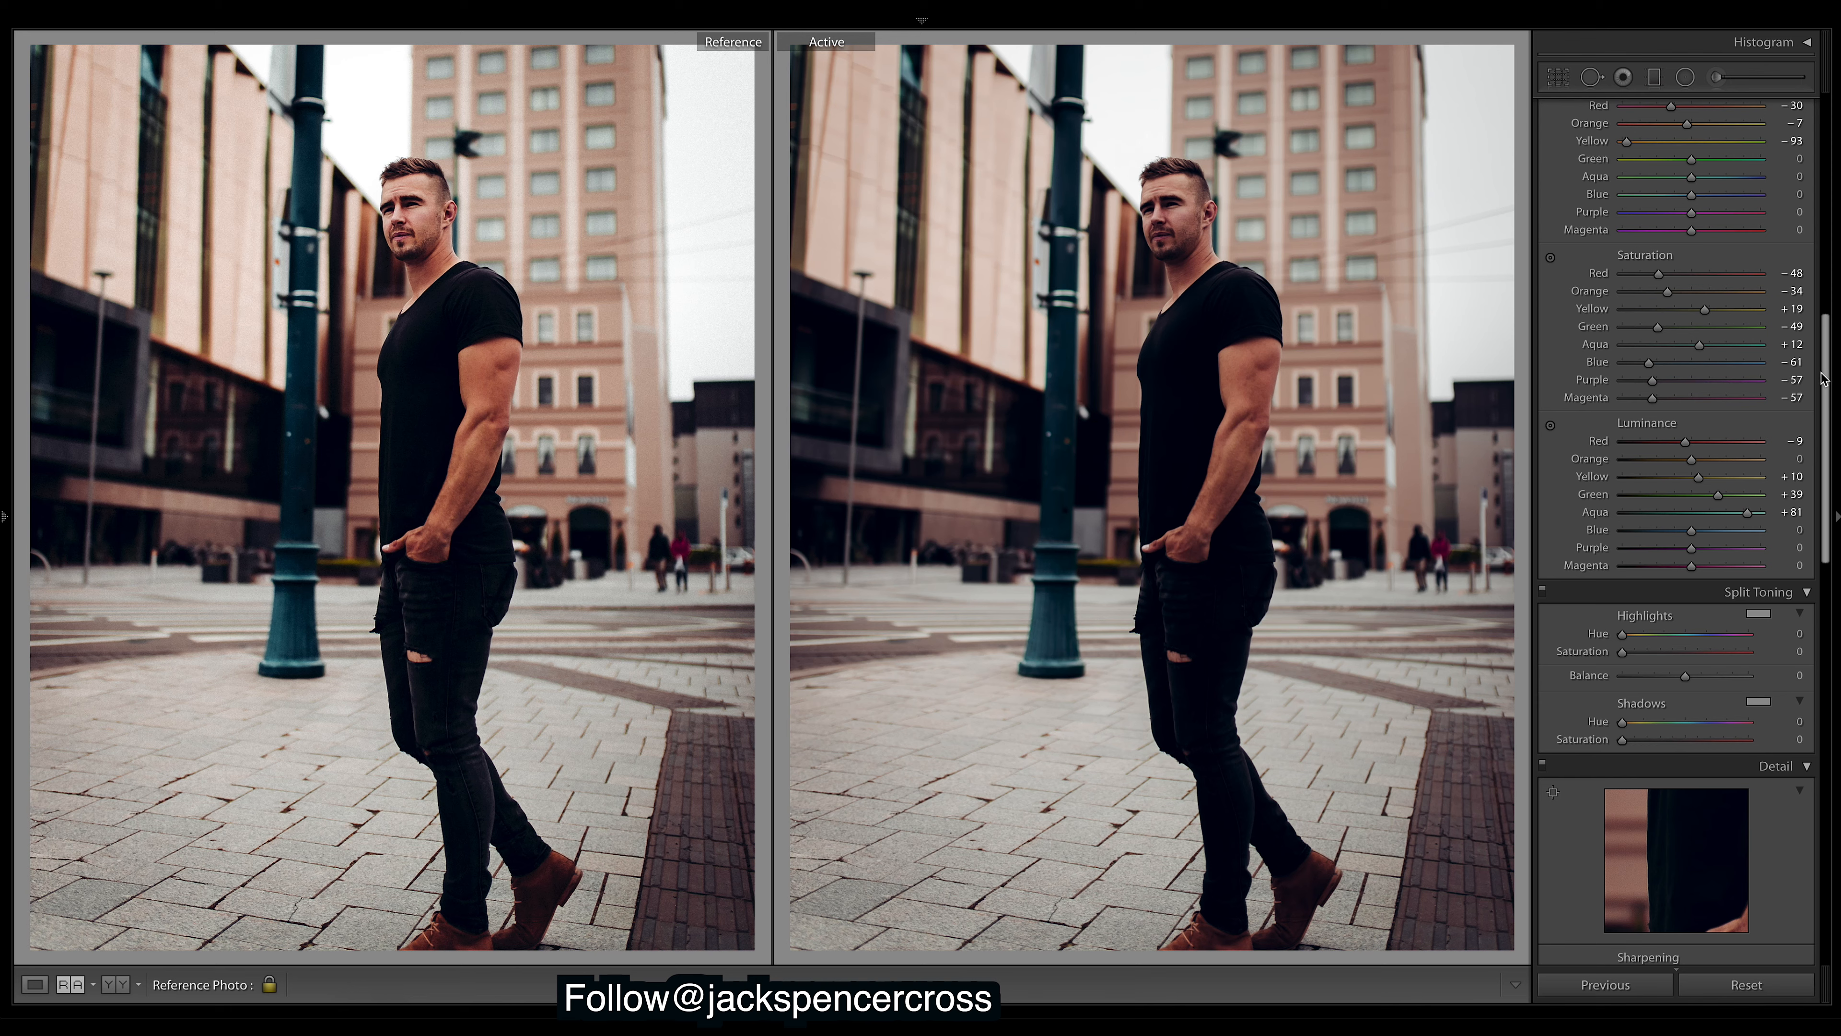
drag(1824, 375, 1825, 390)
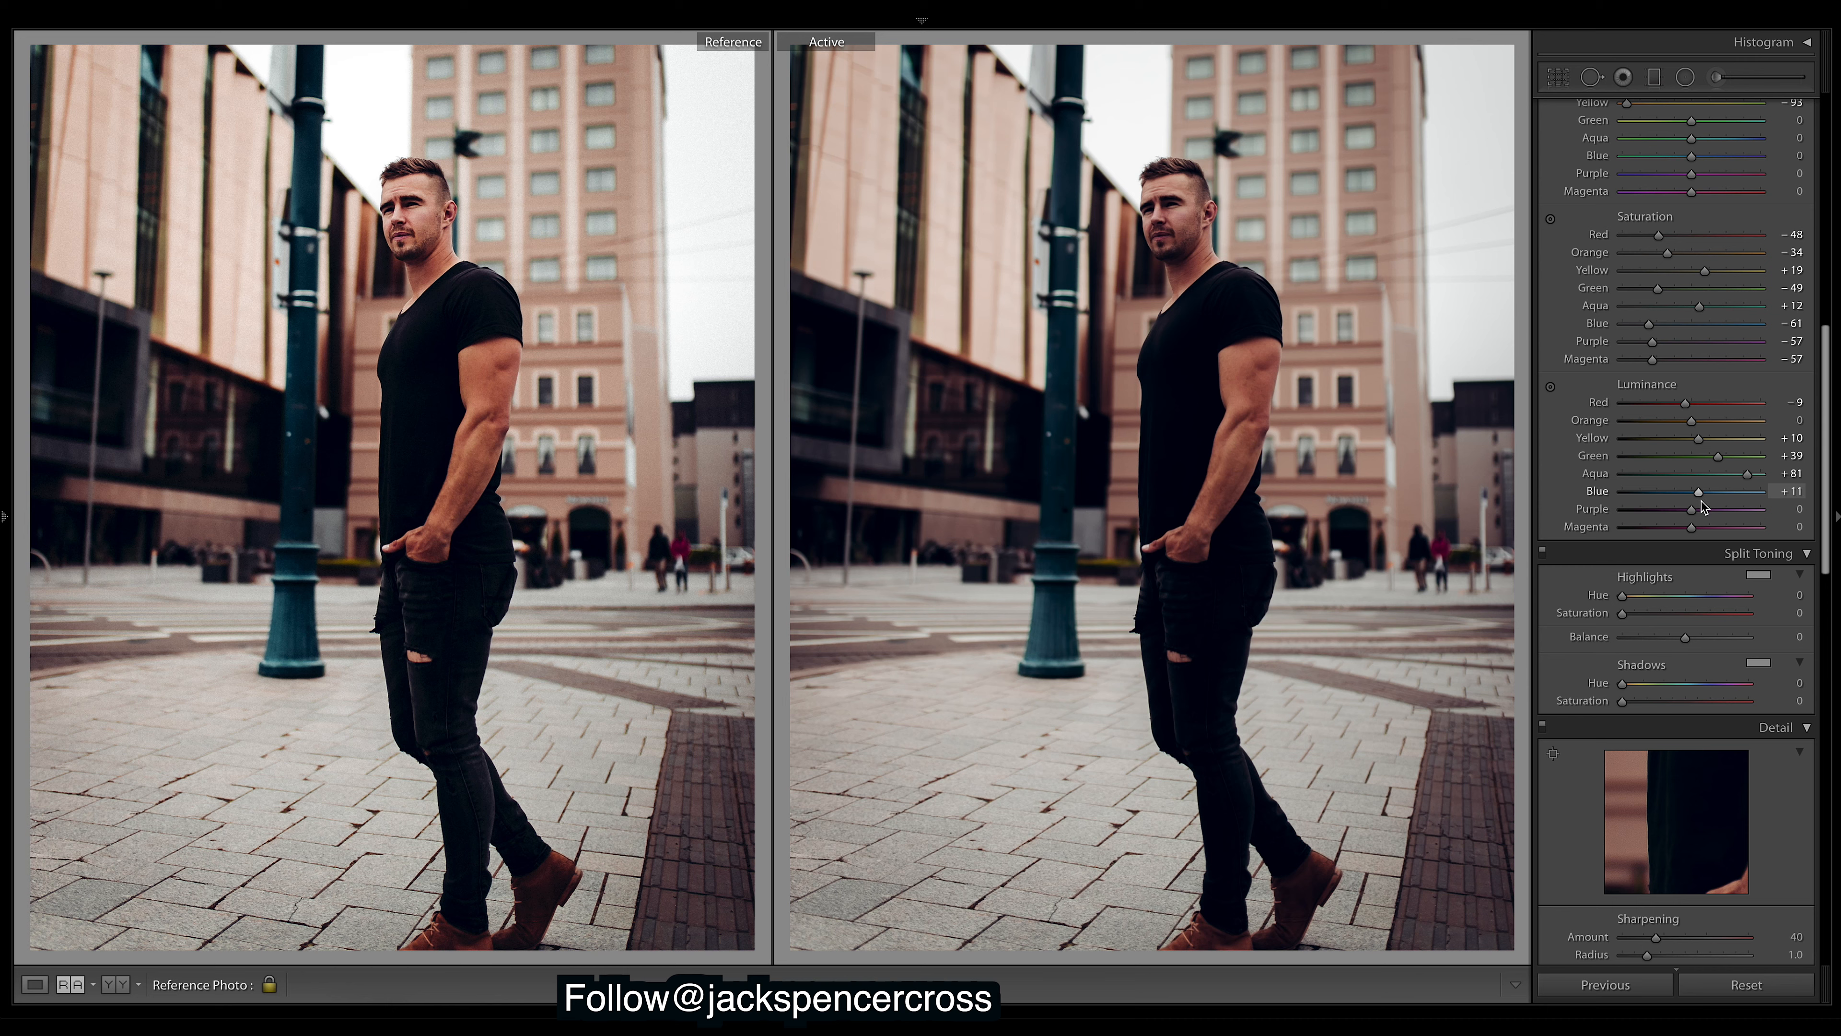
drag(1703, 502, 1706, 506)
drag(1710, 502, 1712, 503)
- Add grain with an Amount of 30, set the Sharpening Amount to 88 and raise the sharpening Masking
drag(1828, 382, 1830, 753)
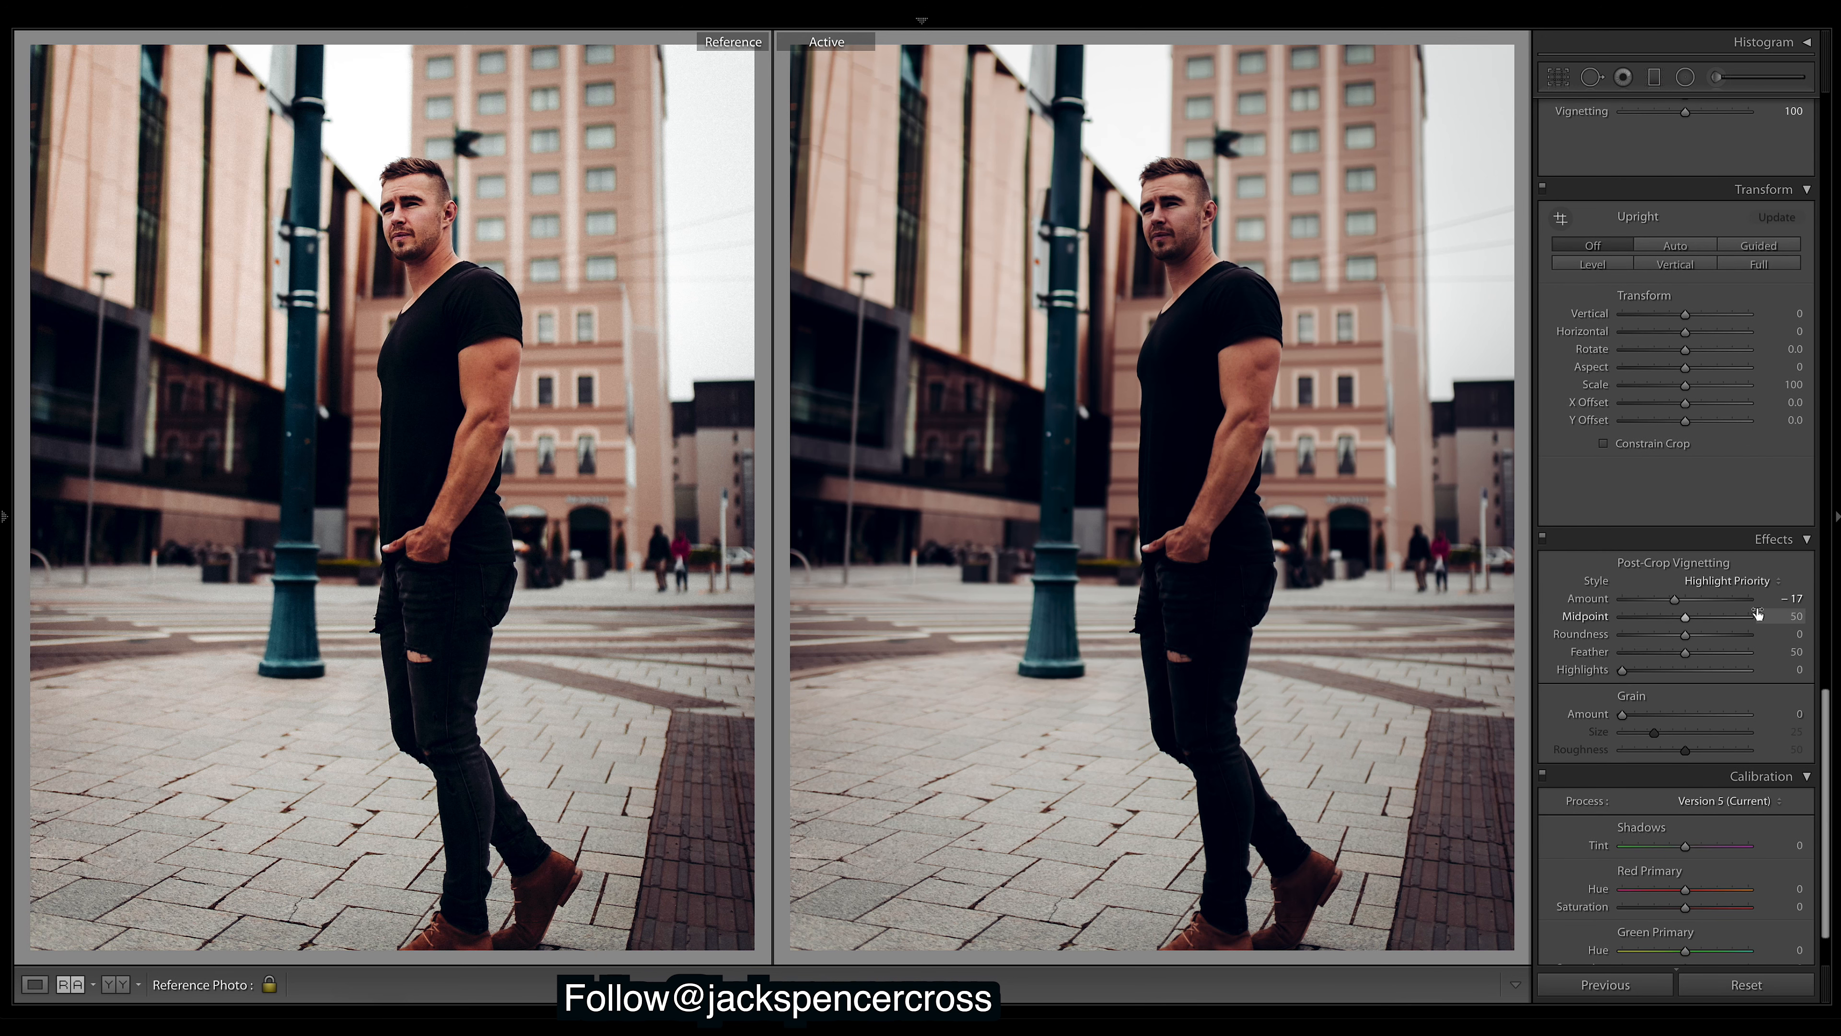
drag(1623, 715, 1661, 717)
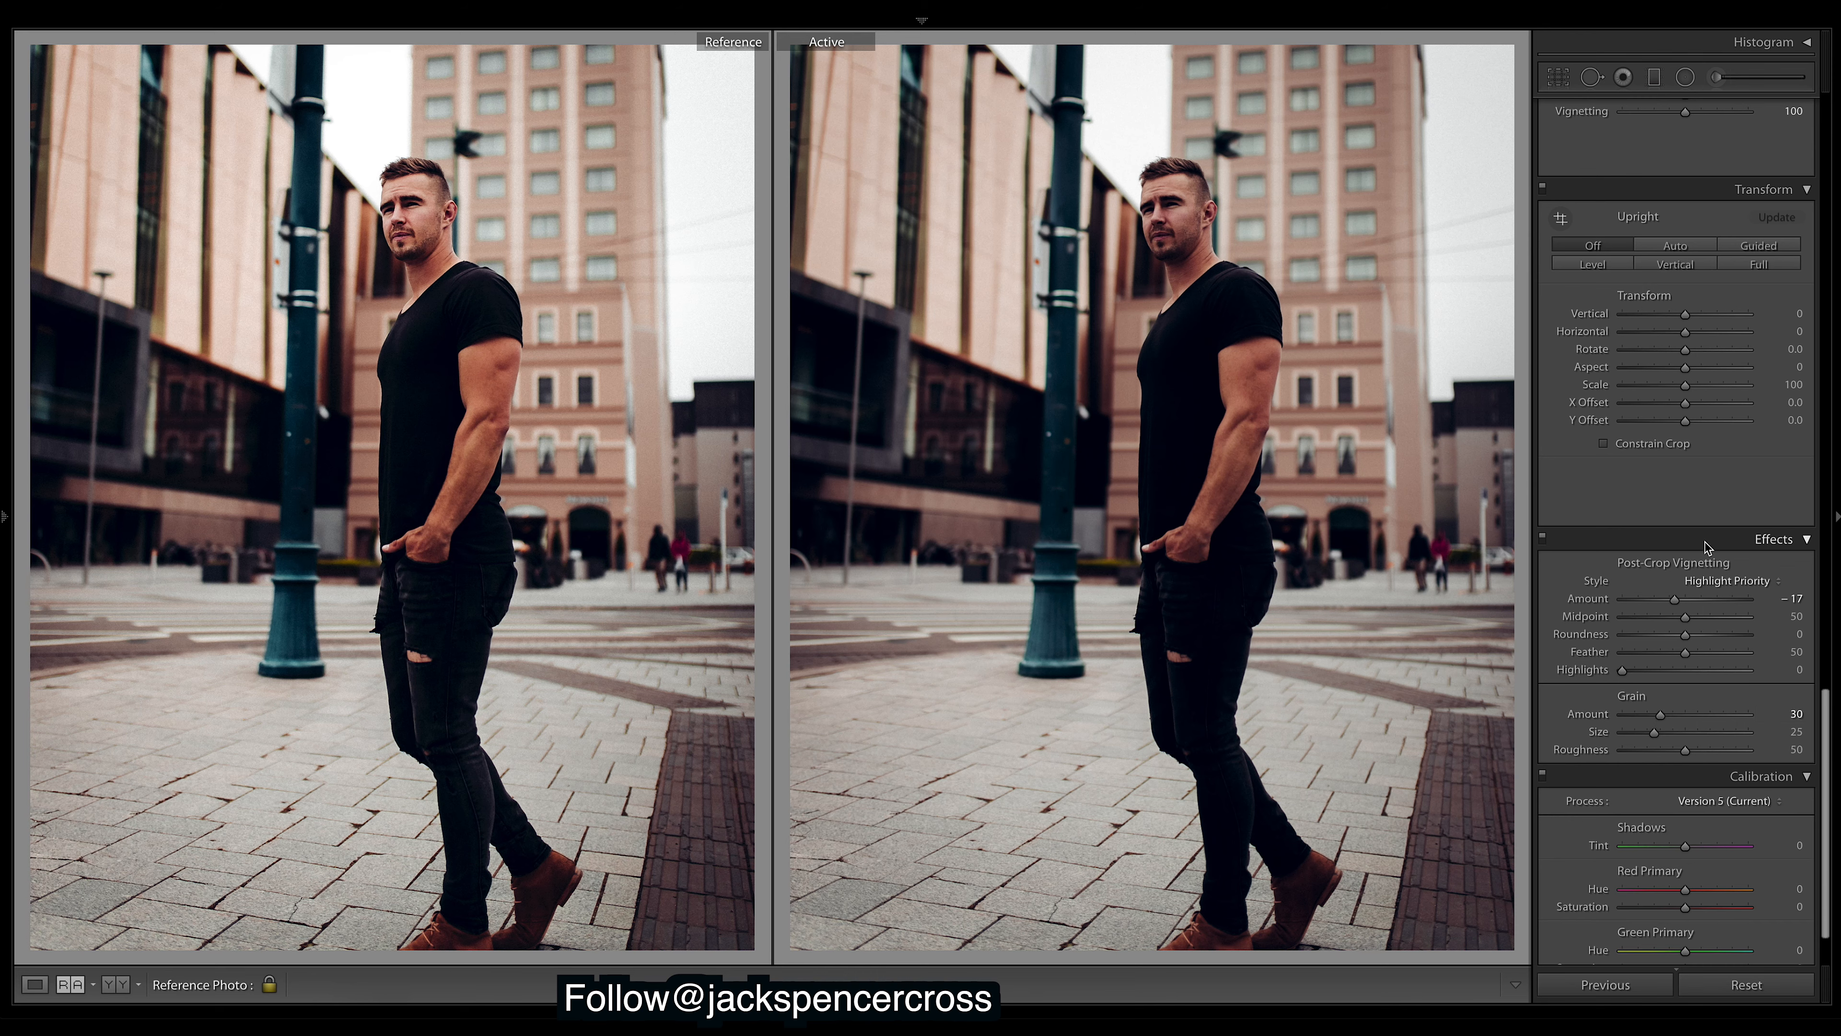
scroll(1704, 536, up, 10)
drag(1656, 658, 1682, 657)
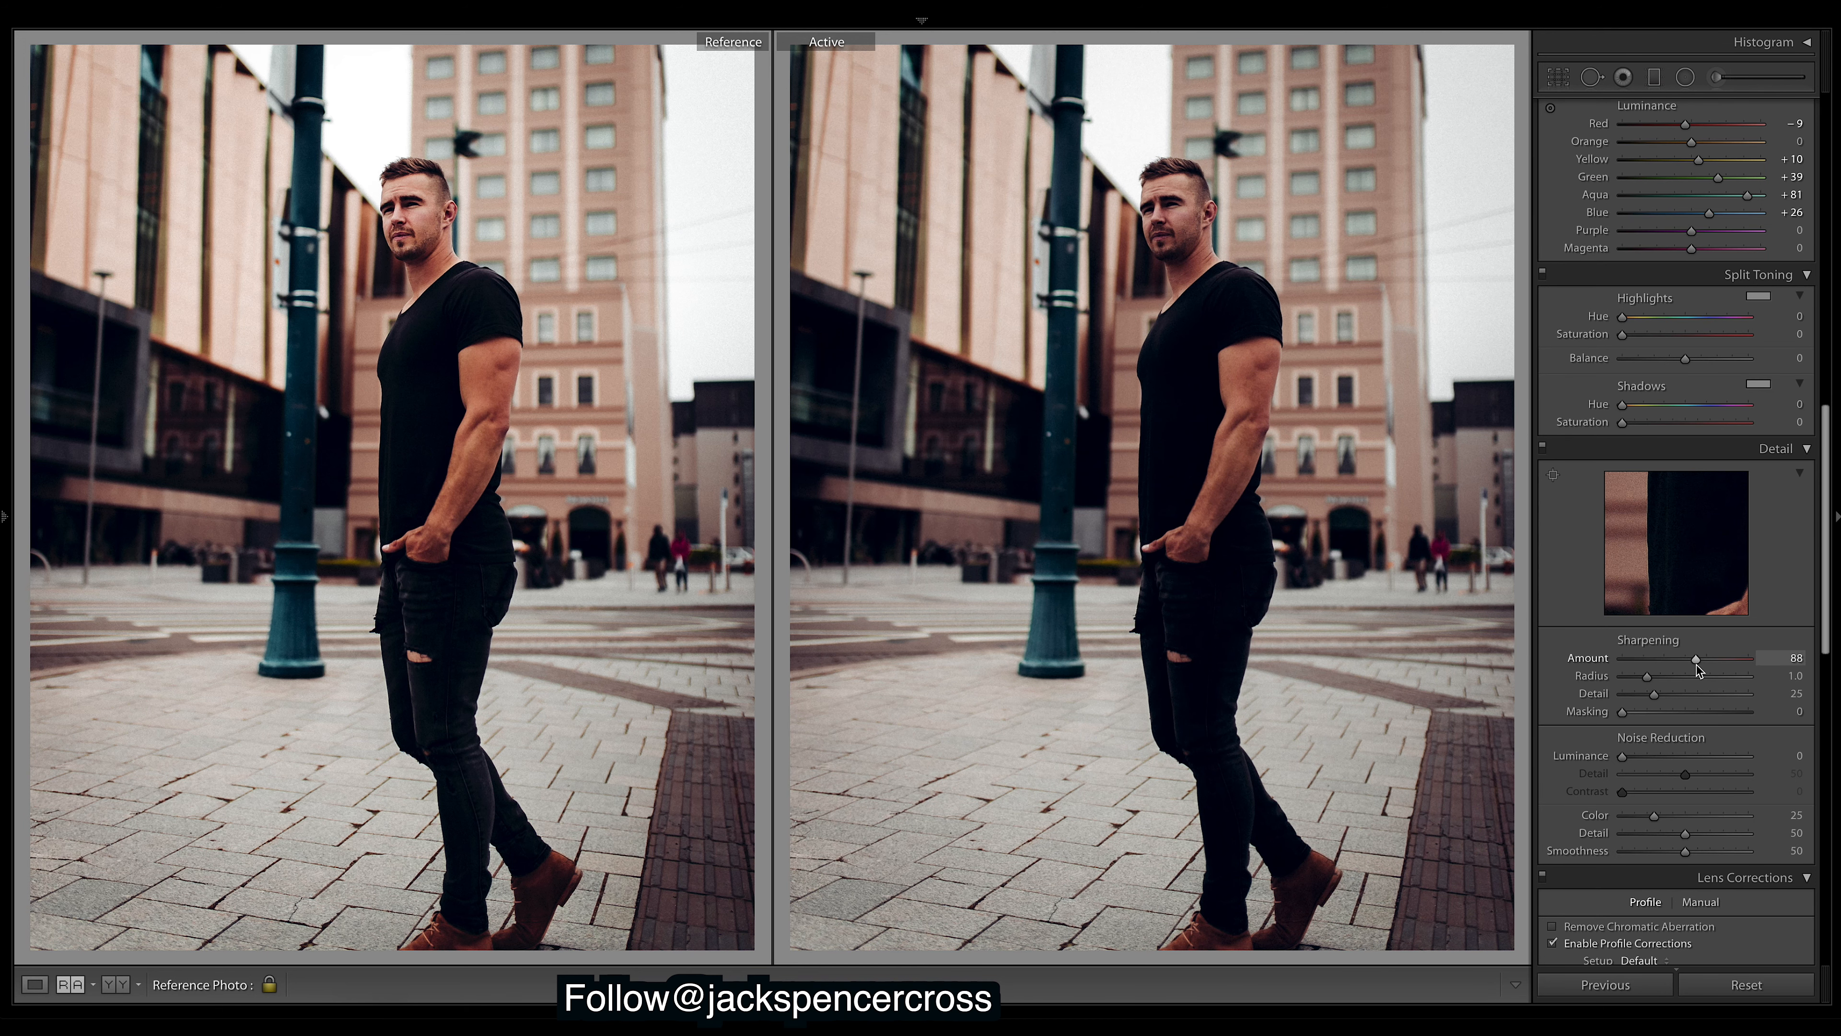
drag(1624, 712, 1705, 718)
- Refine the basic tone with Whites +39, Shadows -2, Contrast +3 and Exposure -0.10
scroll(1798, 508, up, 15)
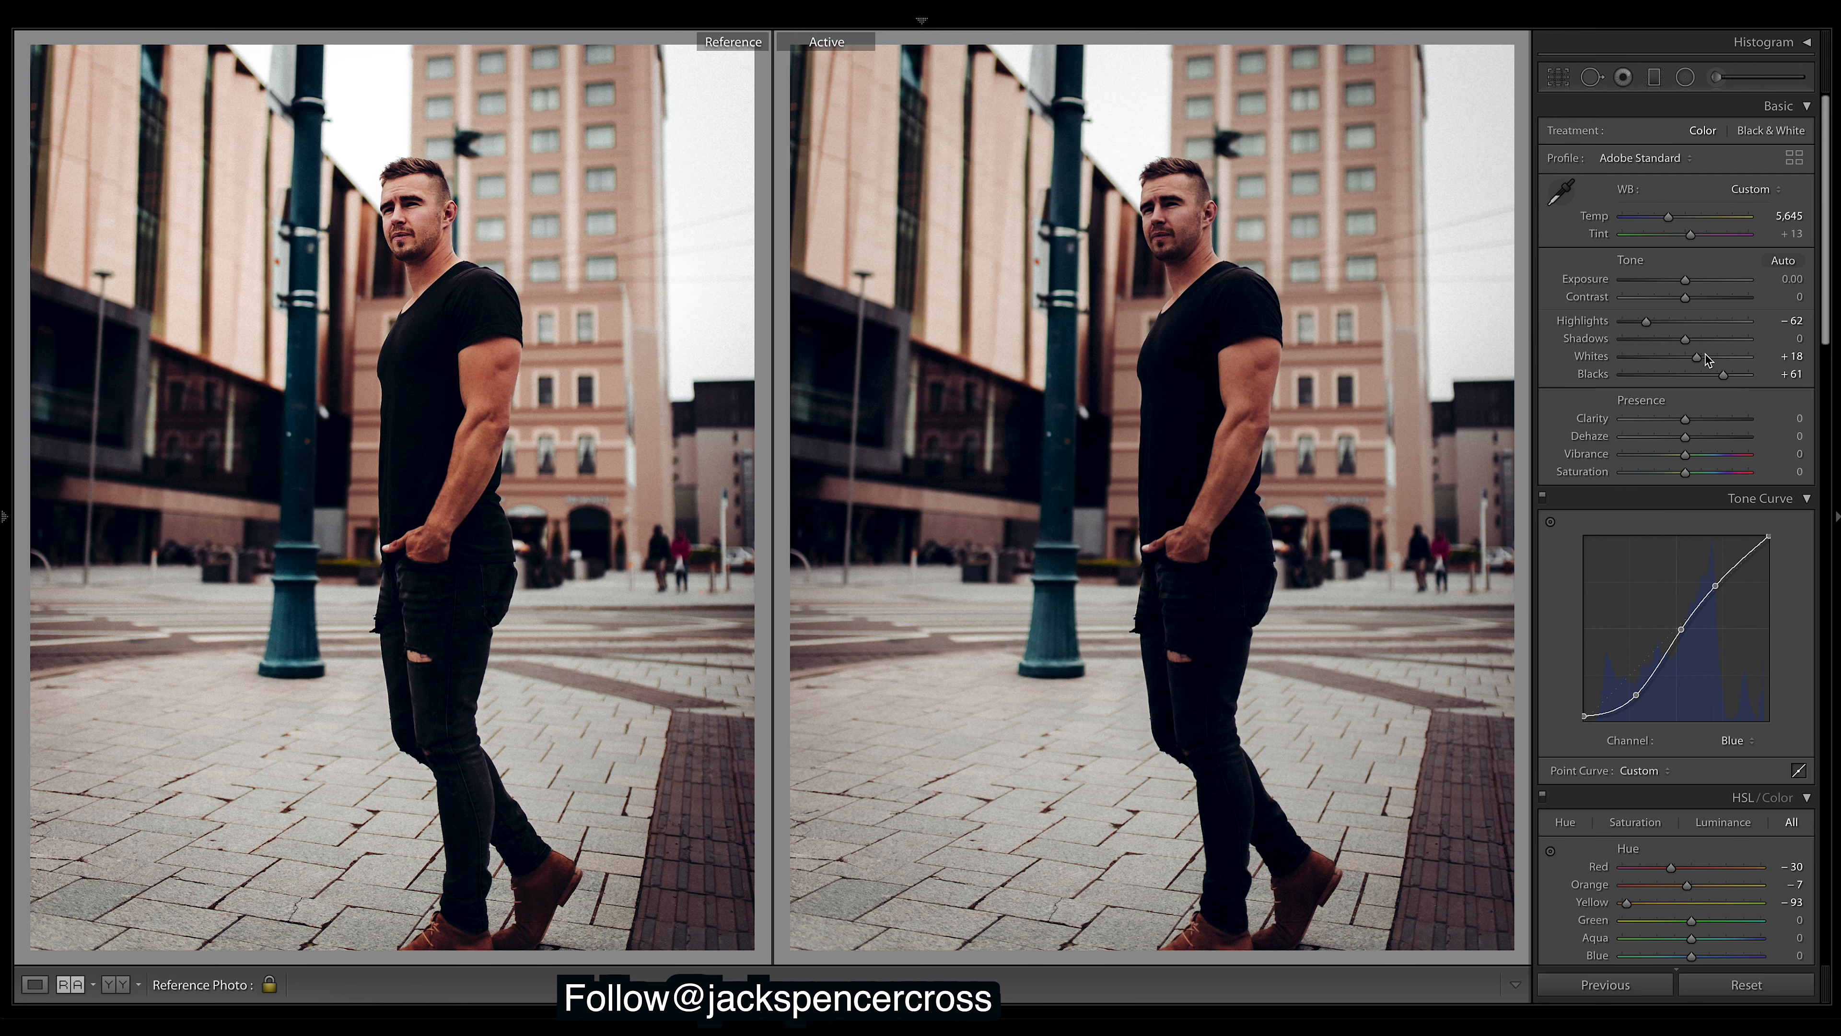
drag(1697, 357, 1714, 358)
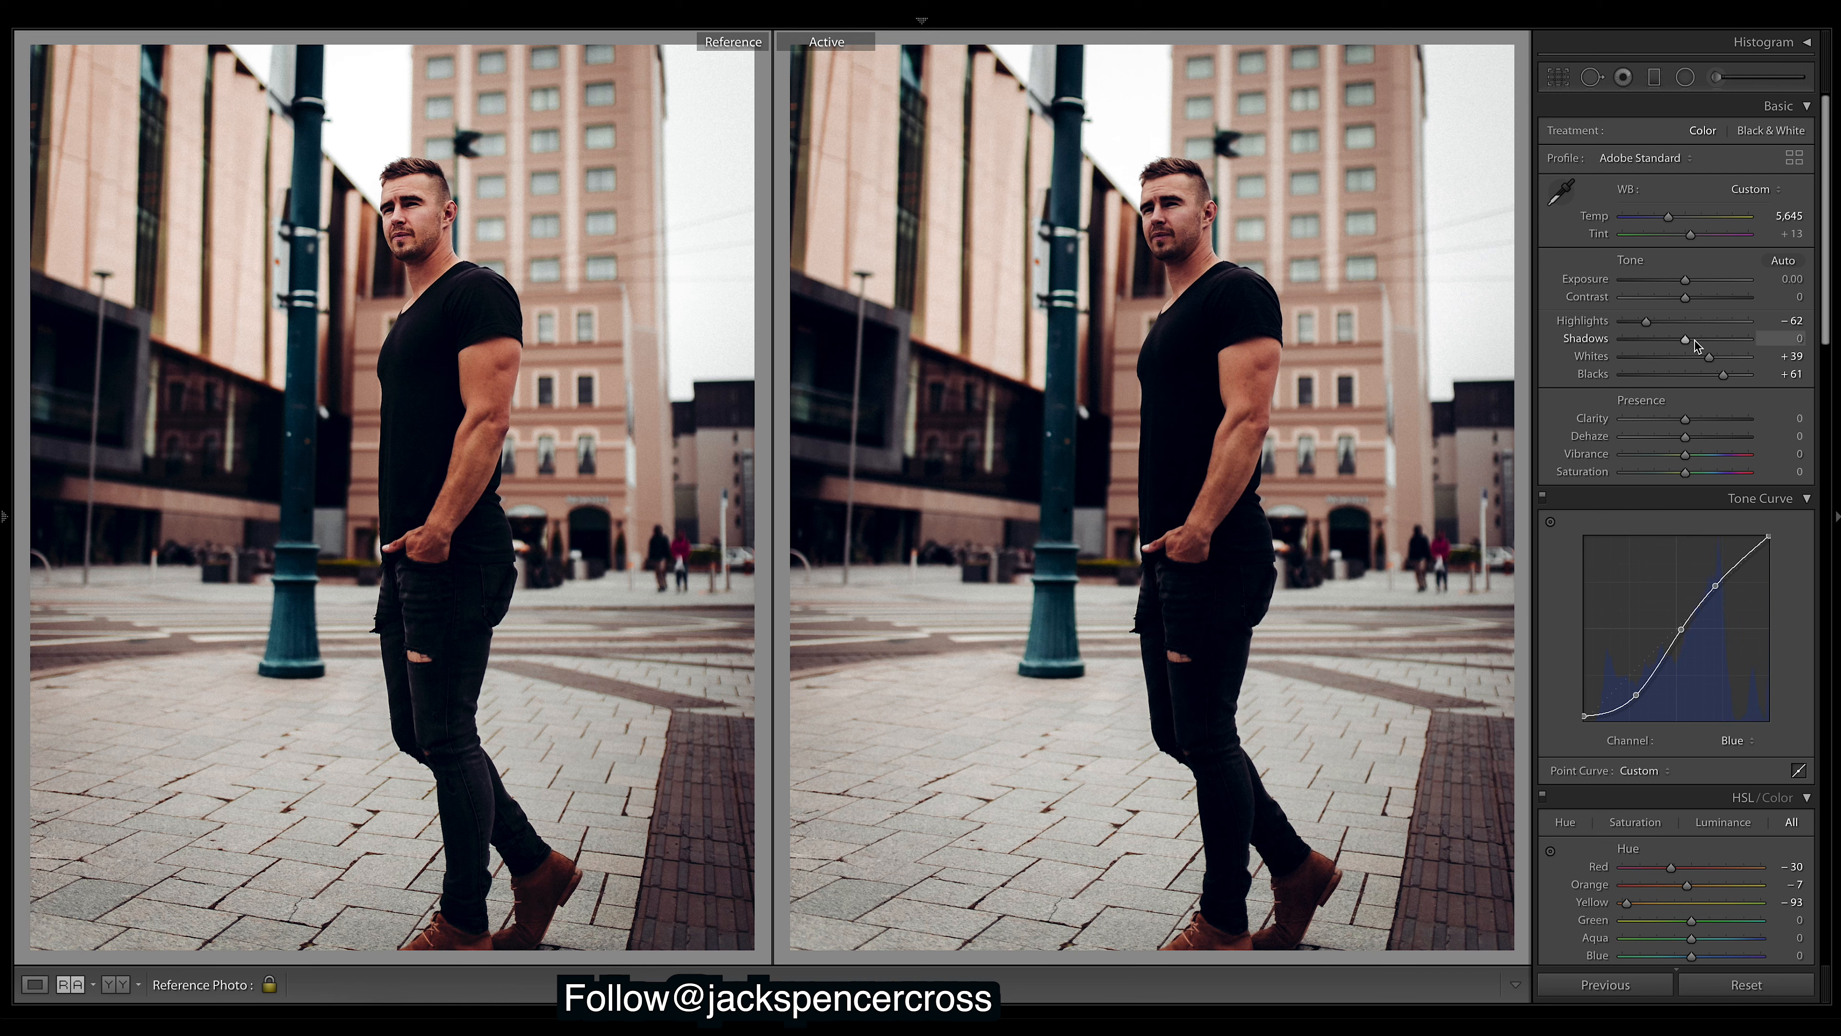
drag(1690, 341, 1687, 341)
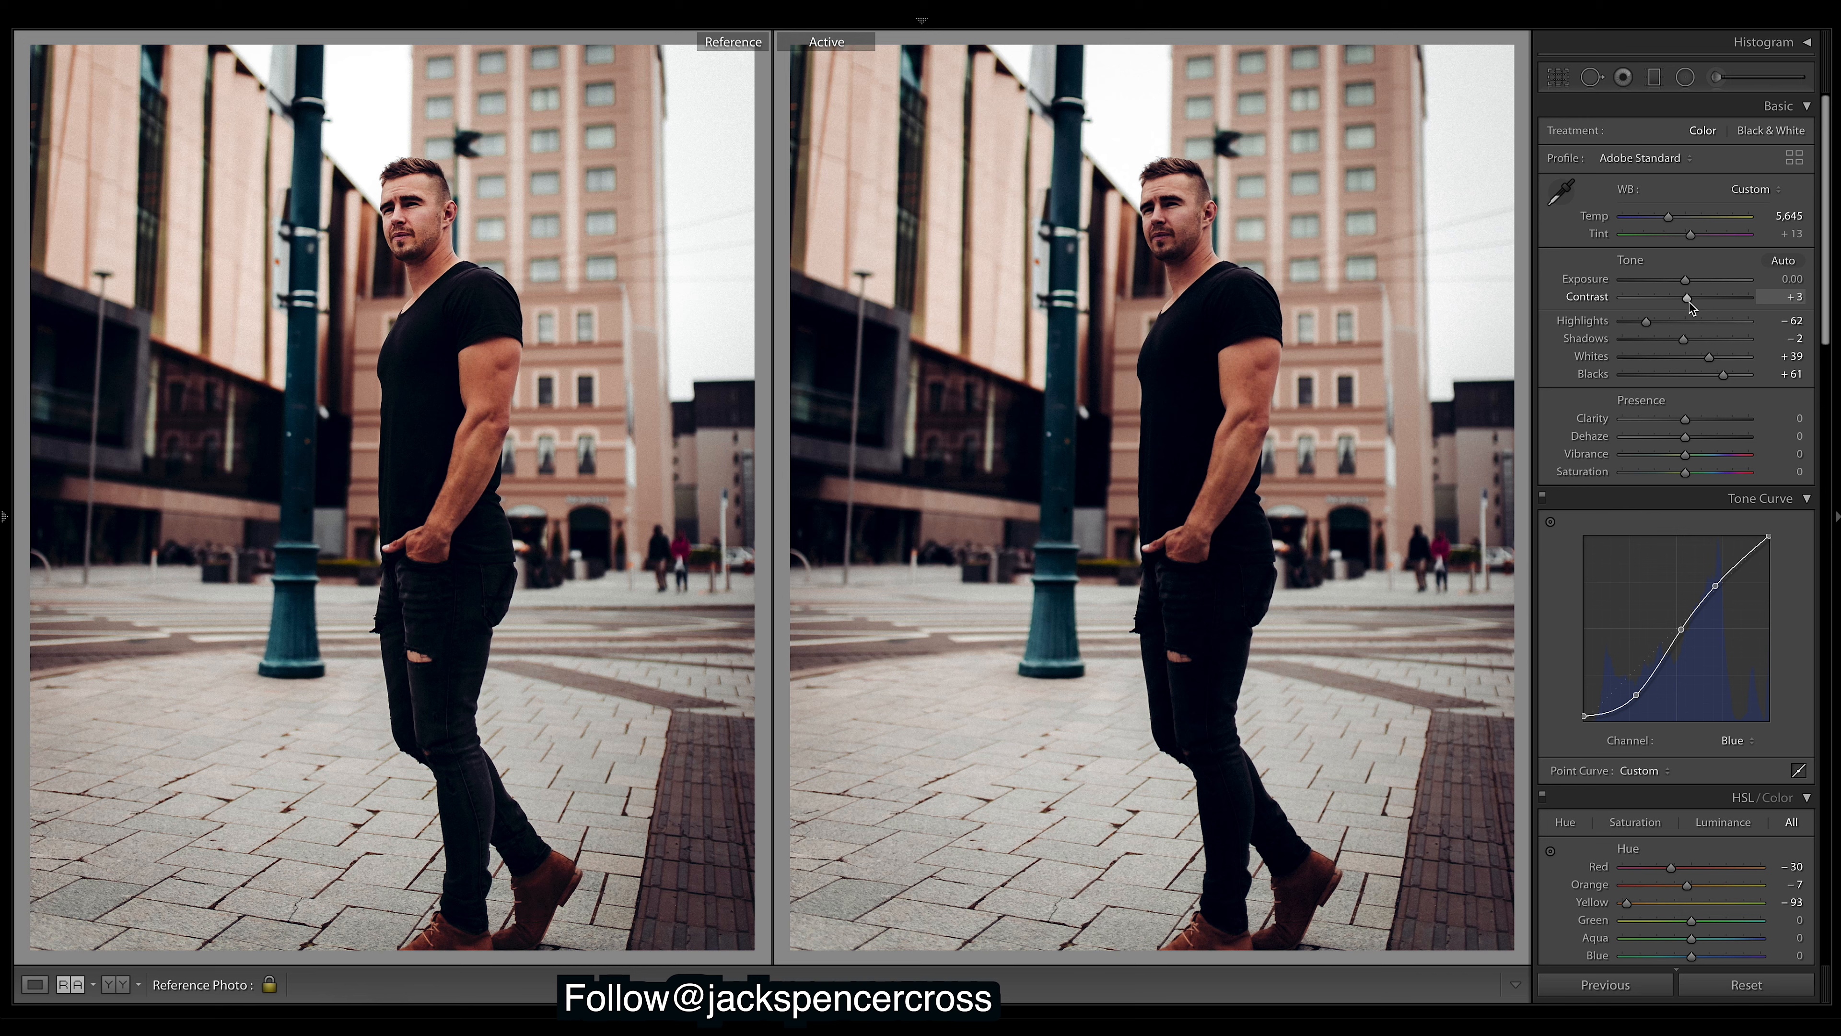
drag(1683, 283, 1682, 283)
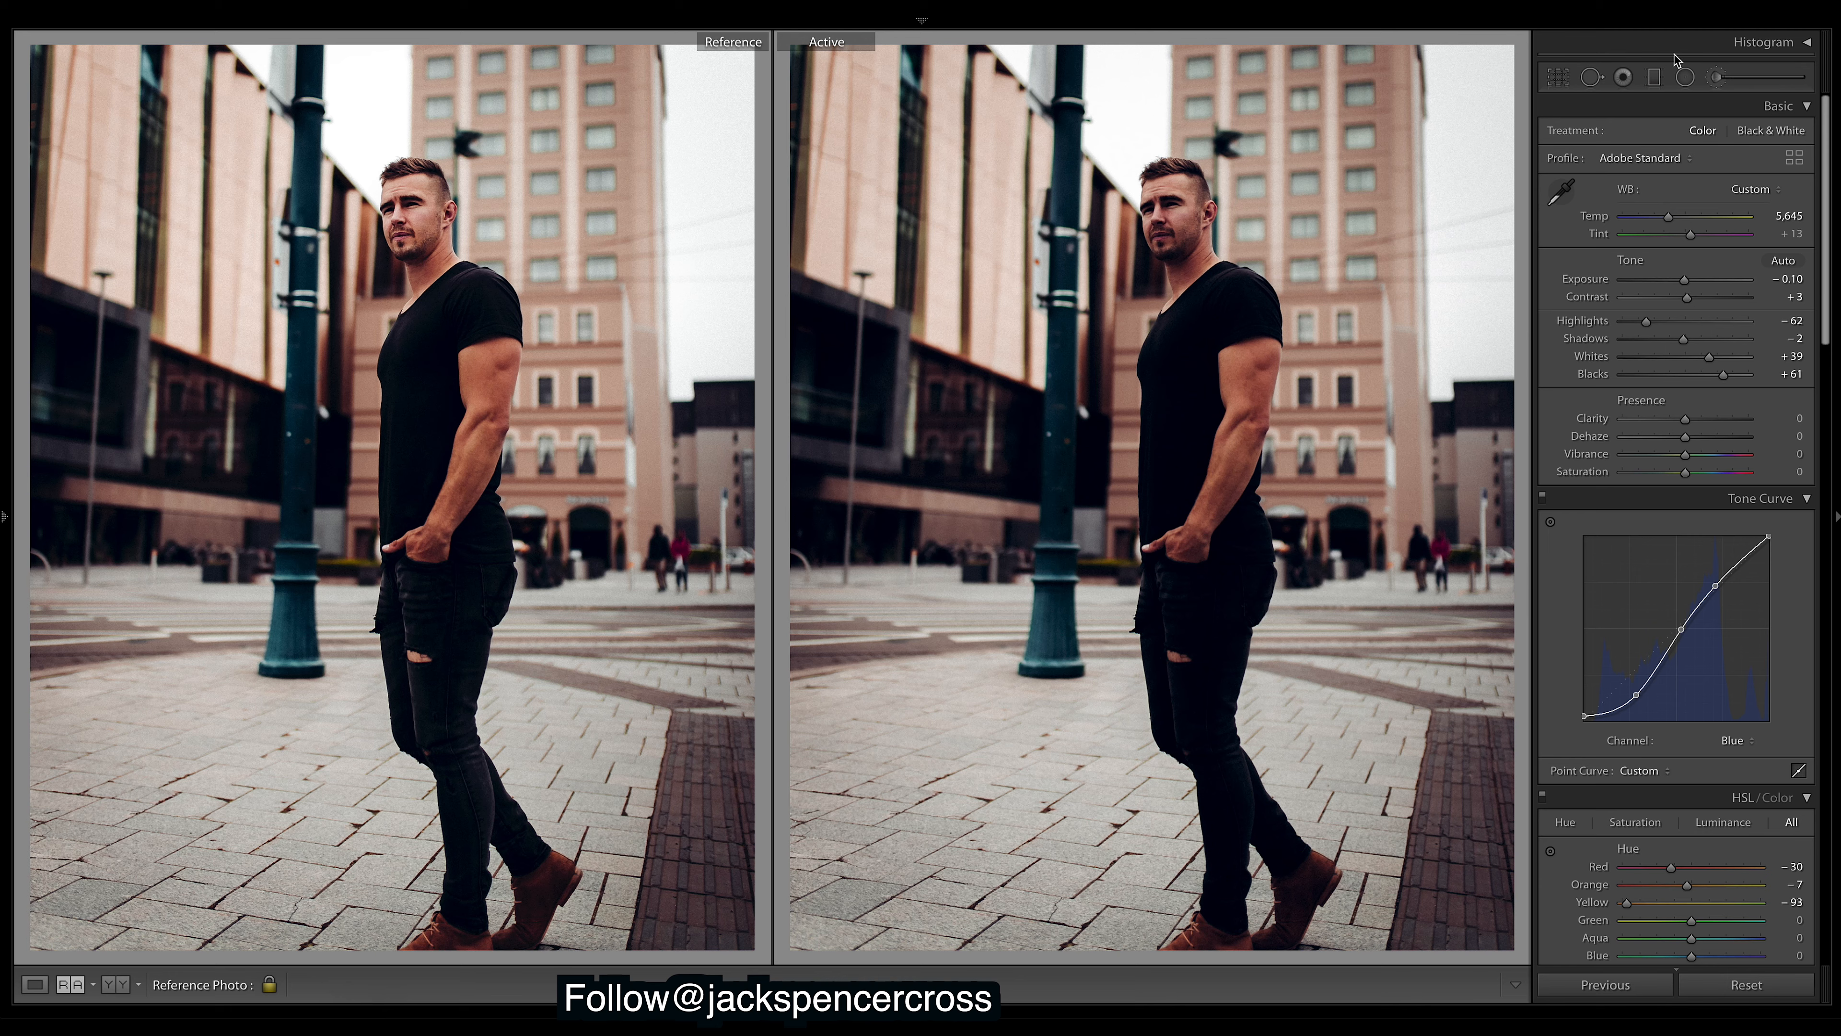
- Select the existing brush mask covering the man's whole body, check its overlay, and set Shadows to 47 and Contrast to 50
click(1717, 77)
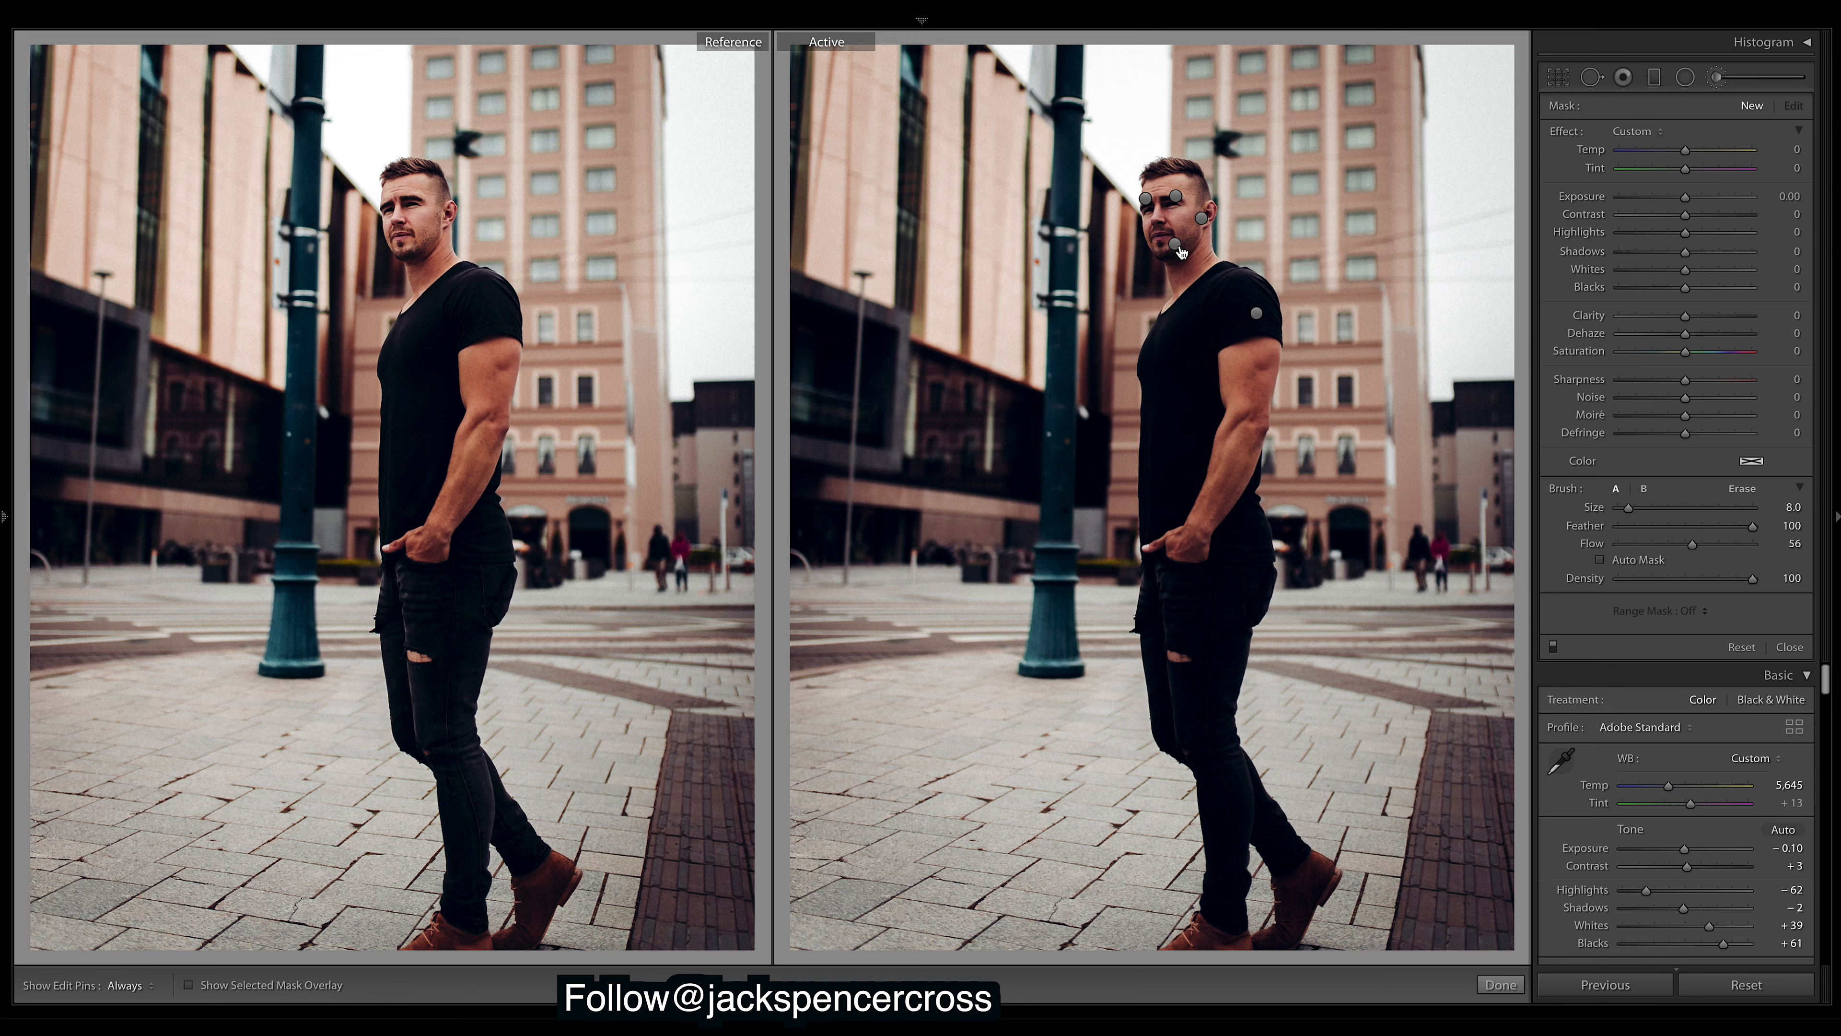
mouse_move(1177, 201)
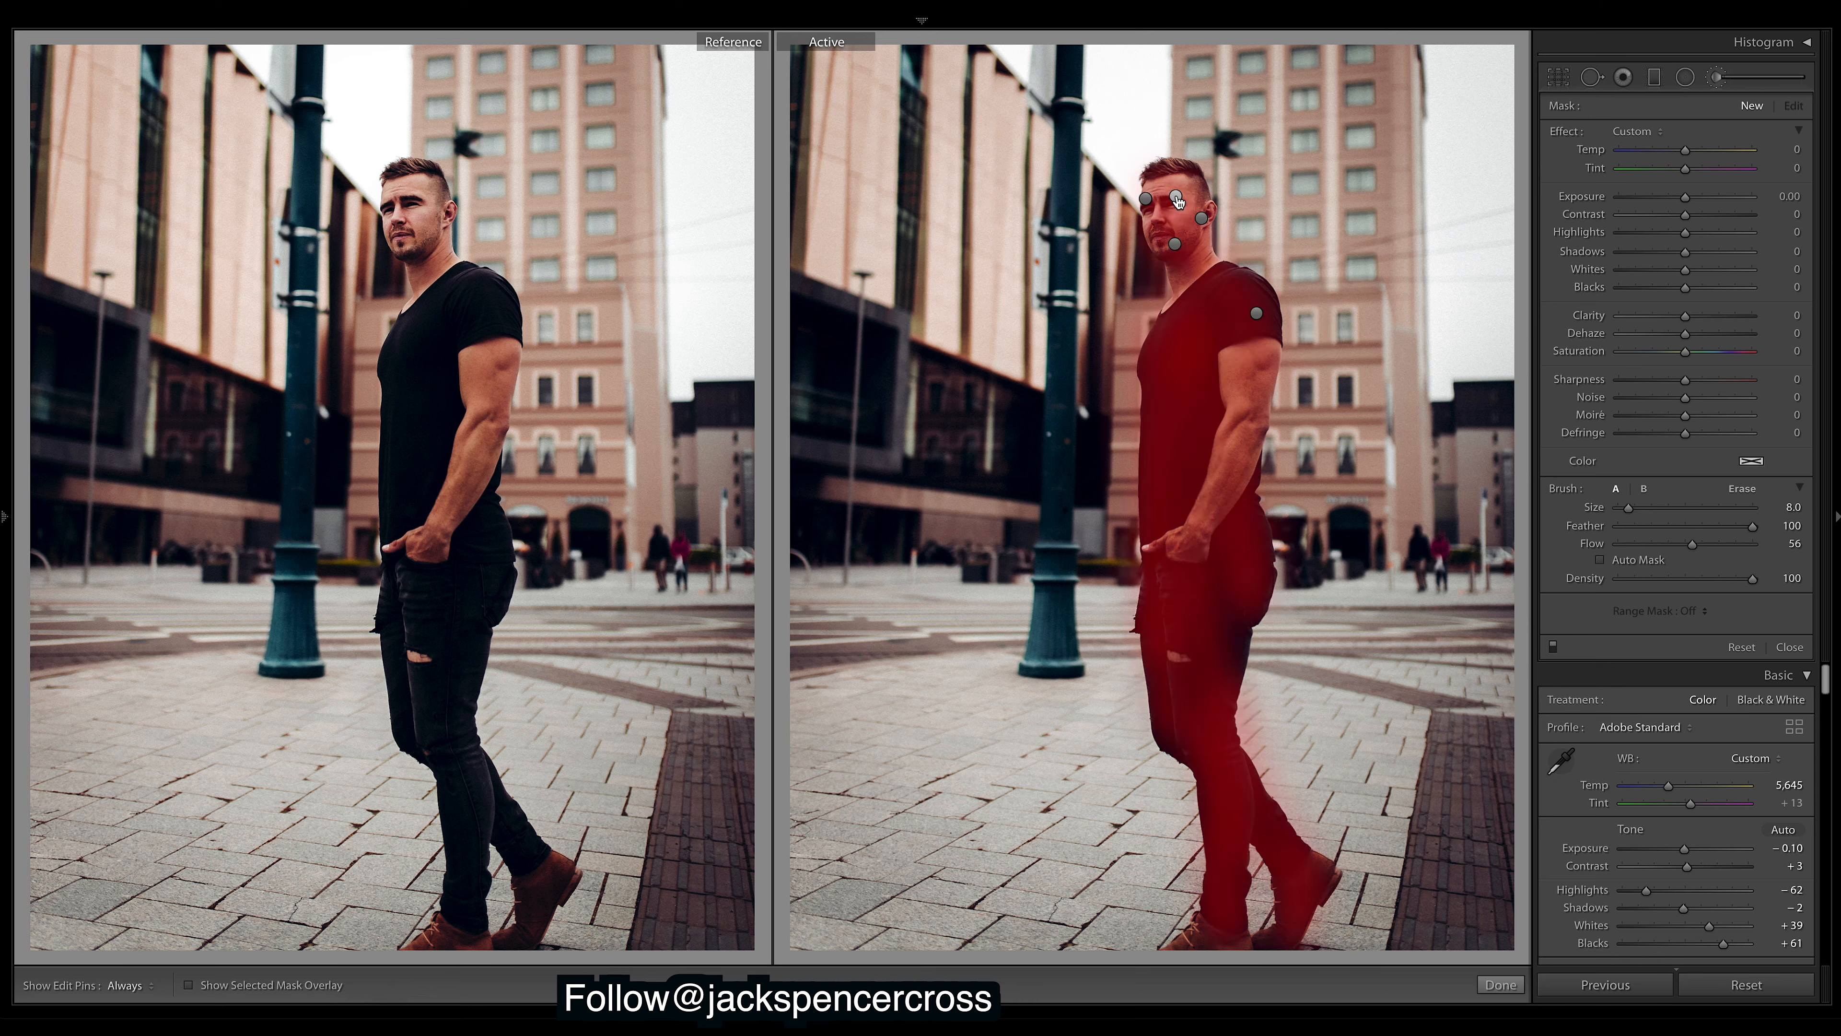
click(1176, 197)
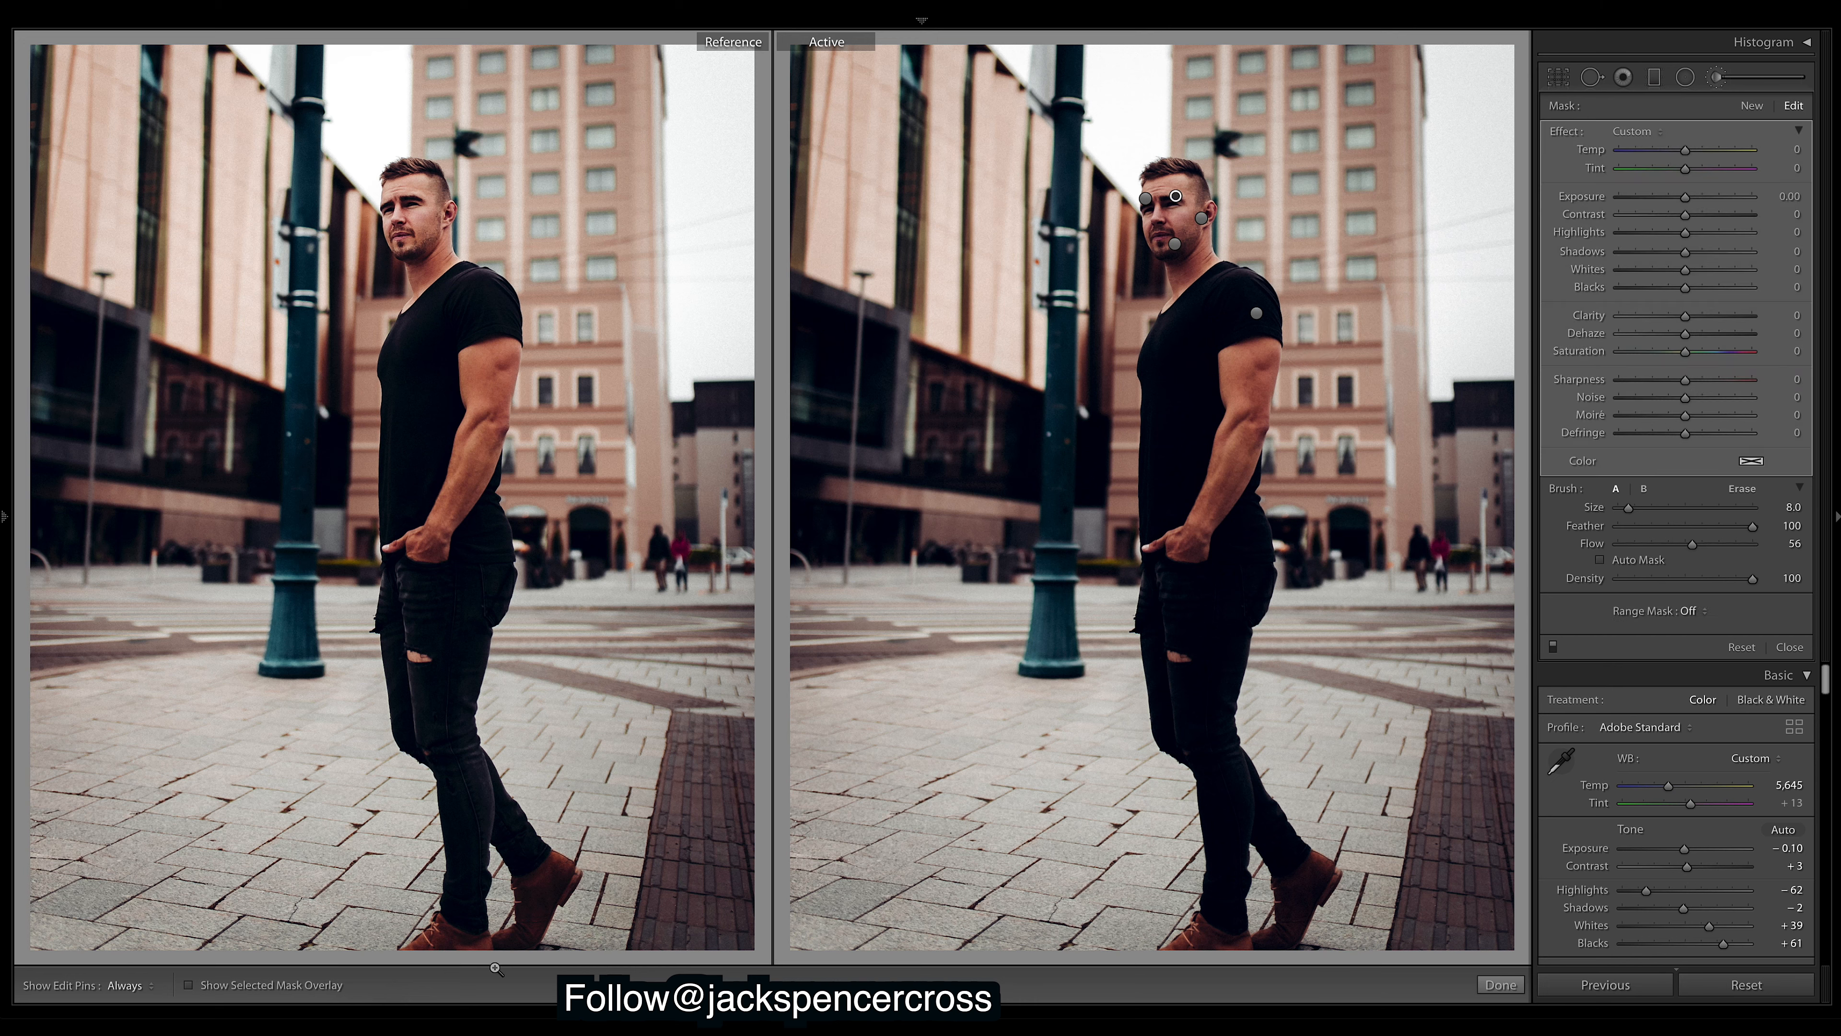
click(189, 985)
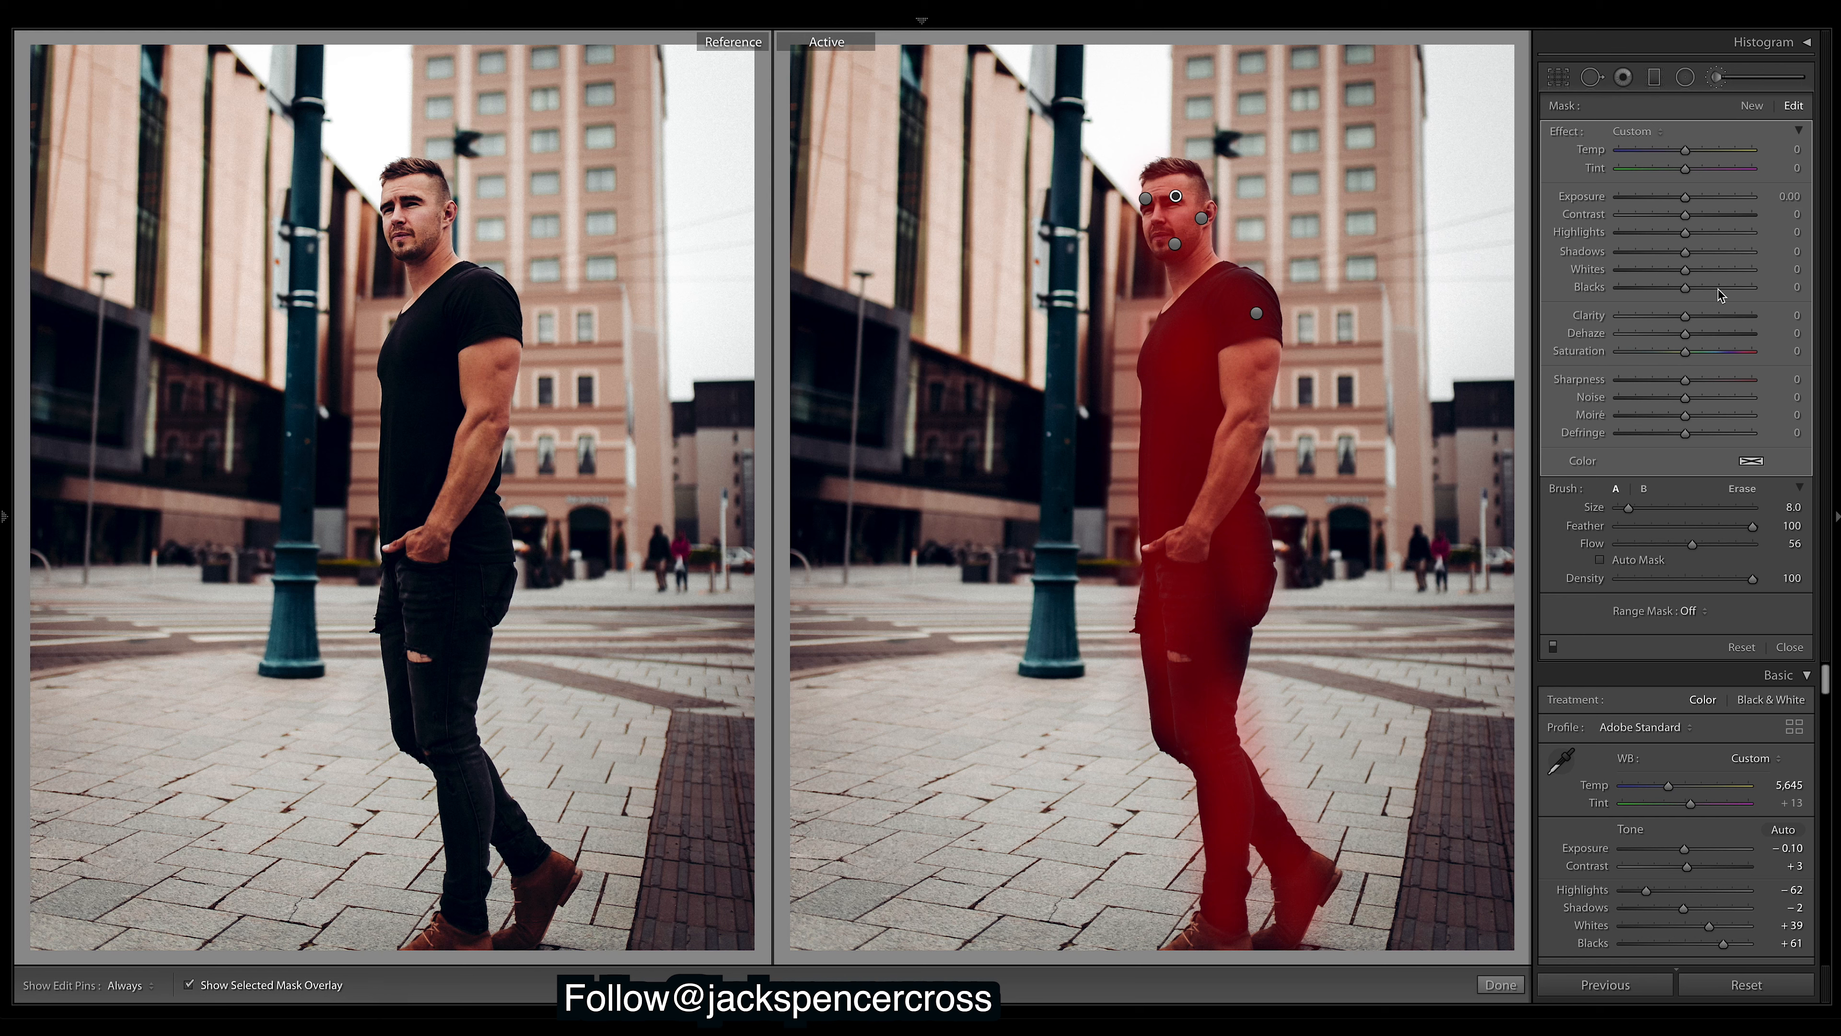
click(1720, 254)
click(190, 985)
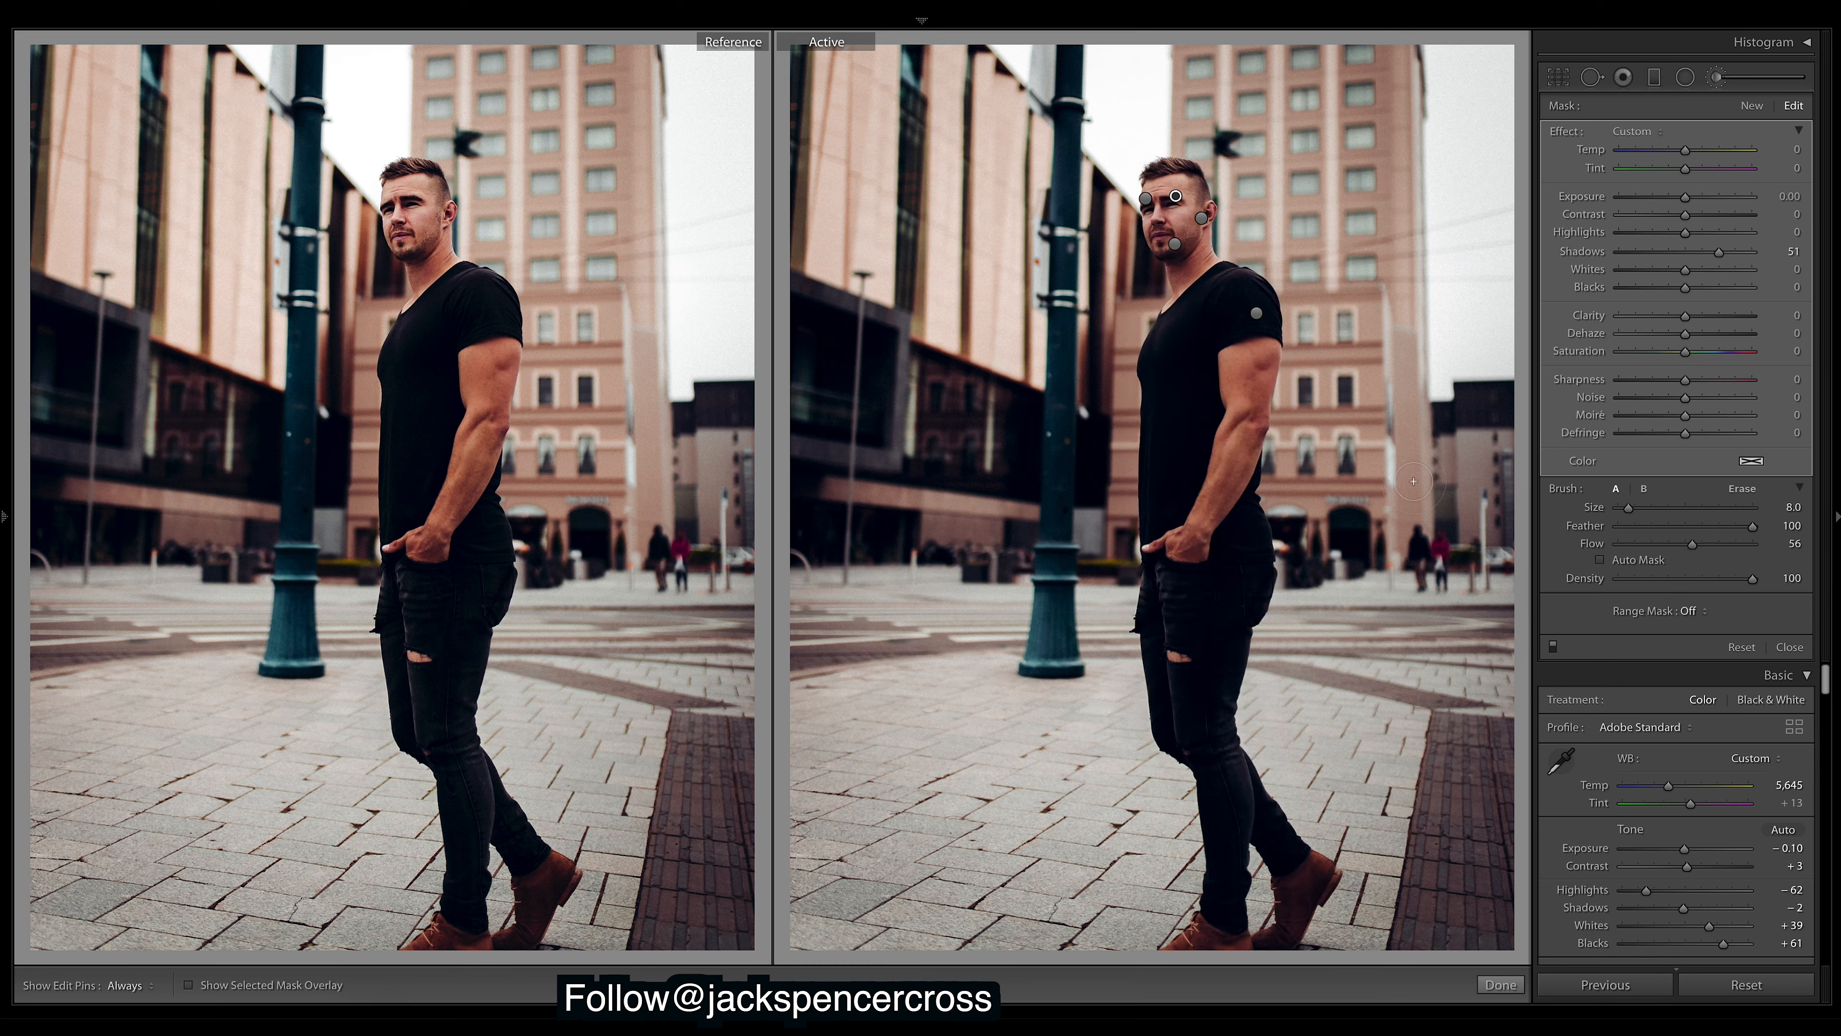
mouse_move(1719, 251)
mouse_down()
mouse_move(1696, 255)
mouse_move(1748, 252)
mouse_move(1720, 262)
mouse_up()
drag(1717, 262, 1716, 262)
click(1706, 216)
drag(1715, 219, 1719, 225)
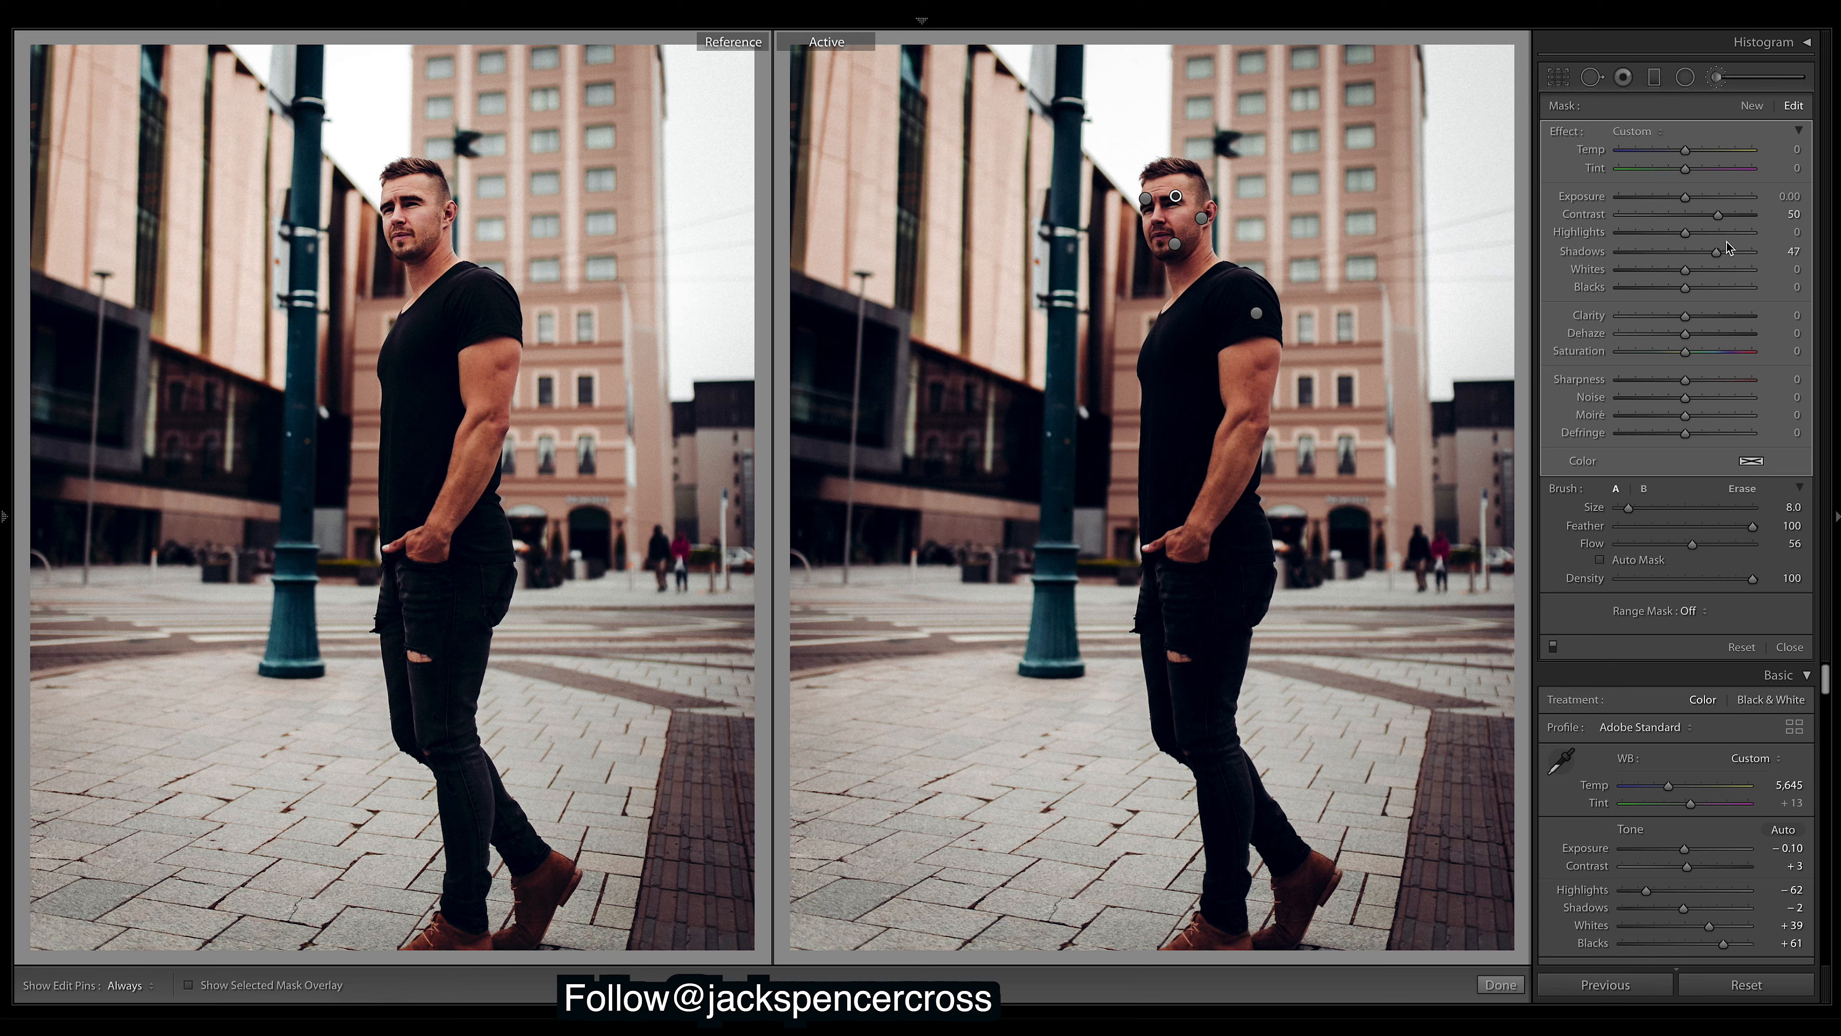
- Select the brush mask covering the man's clothes, check its overlay and set its Shadows to 38
click(1256, 314)
click(189, 985)
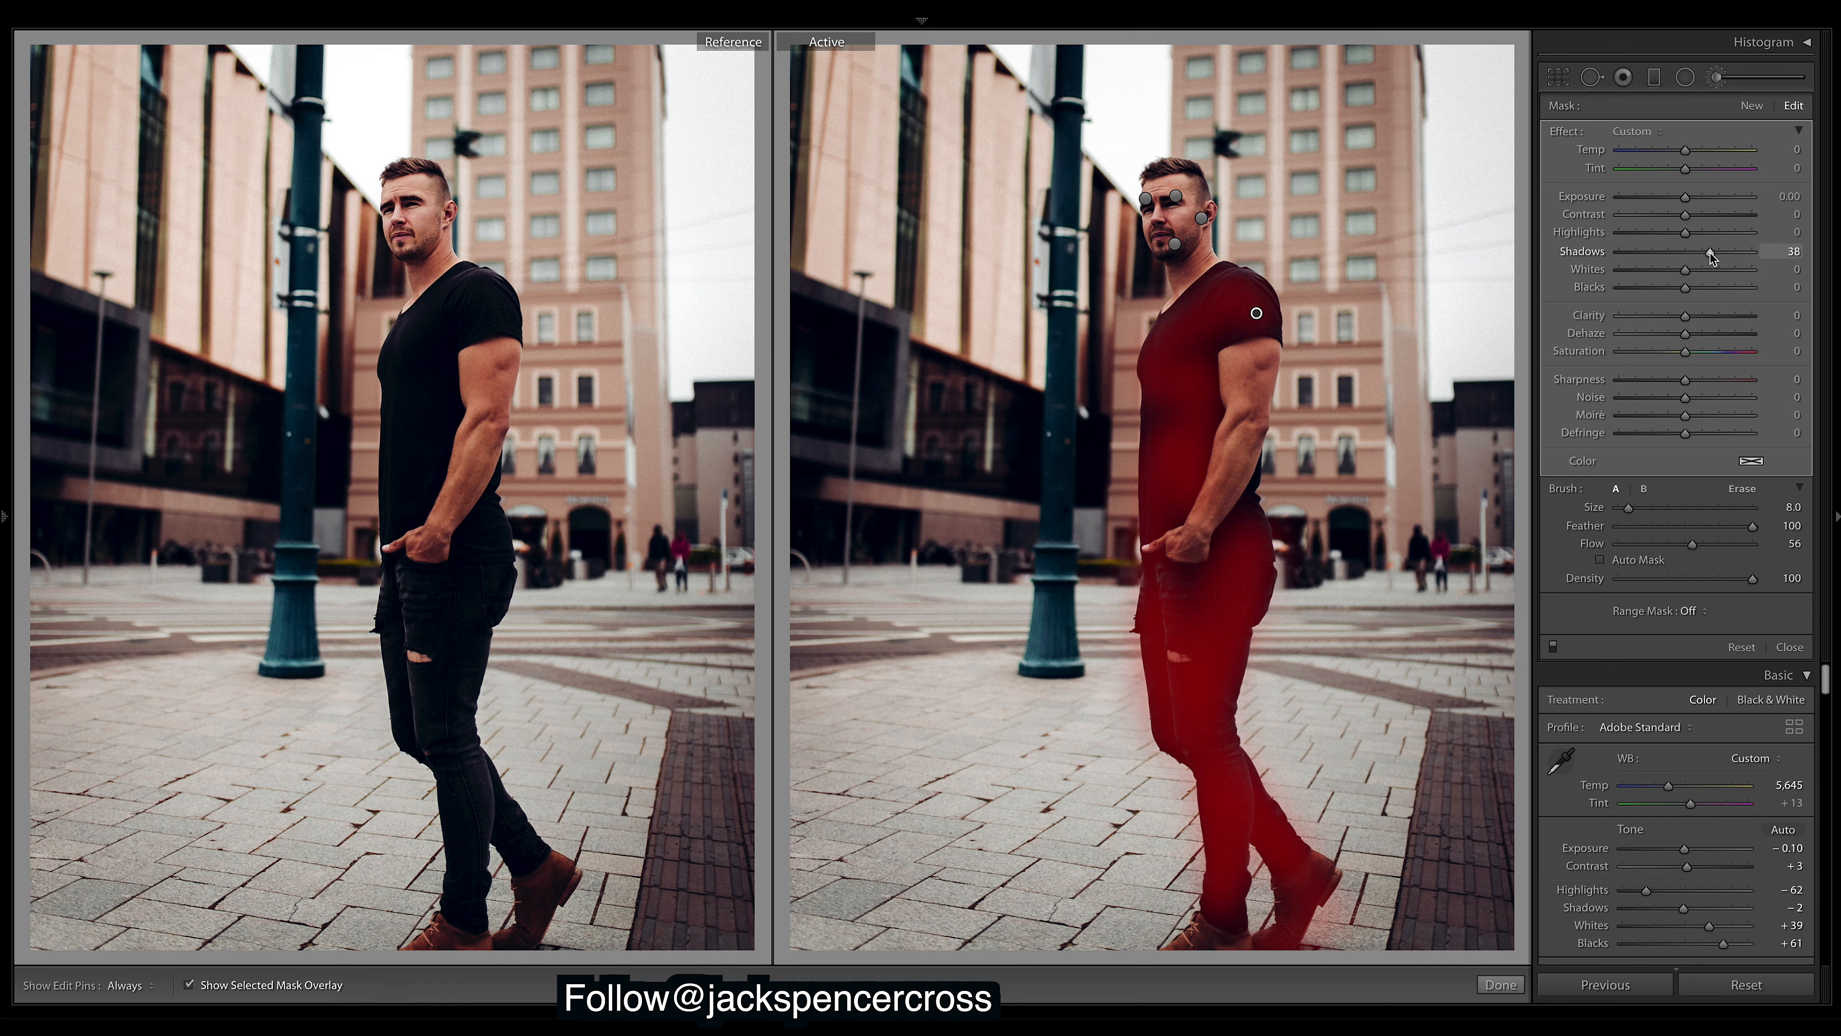
click(189, 985)
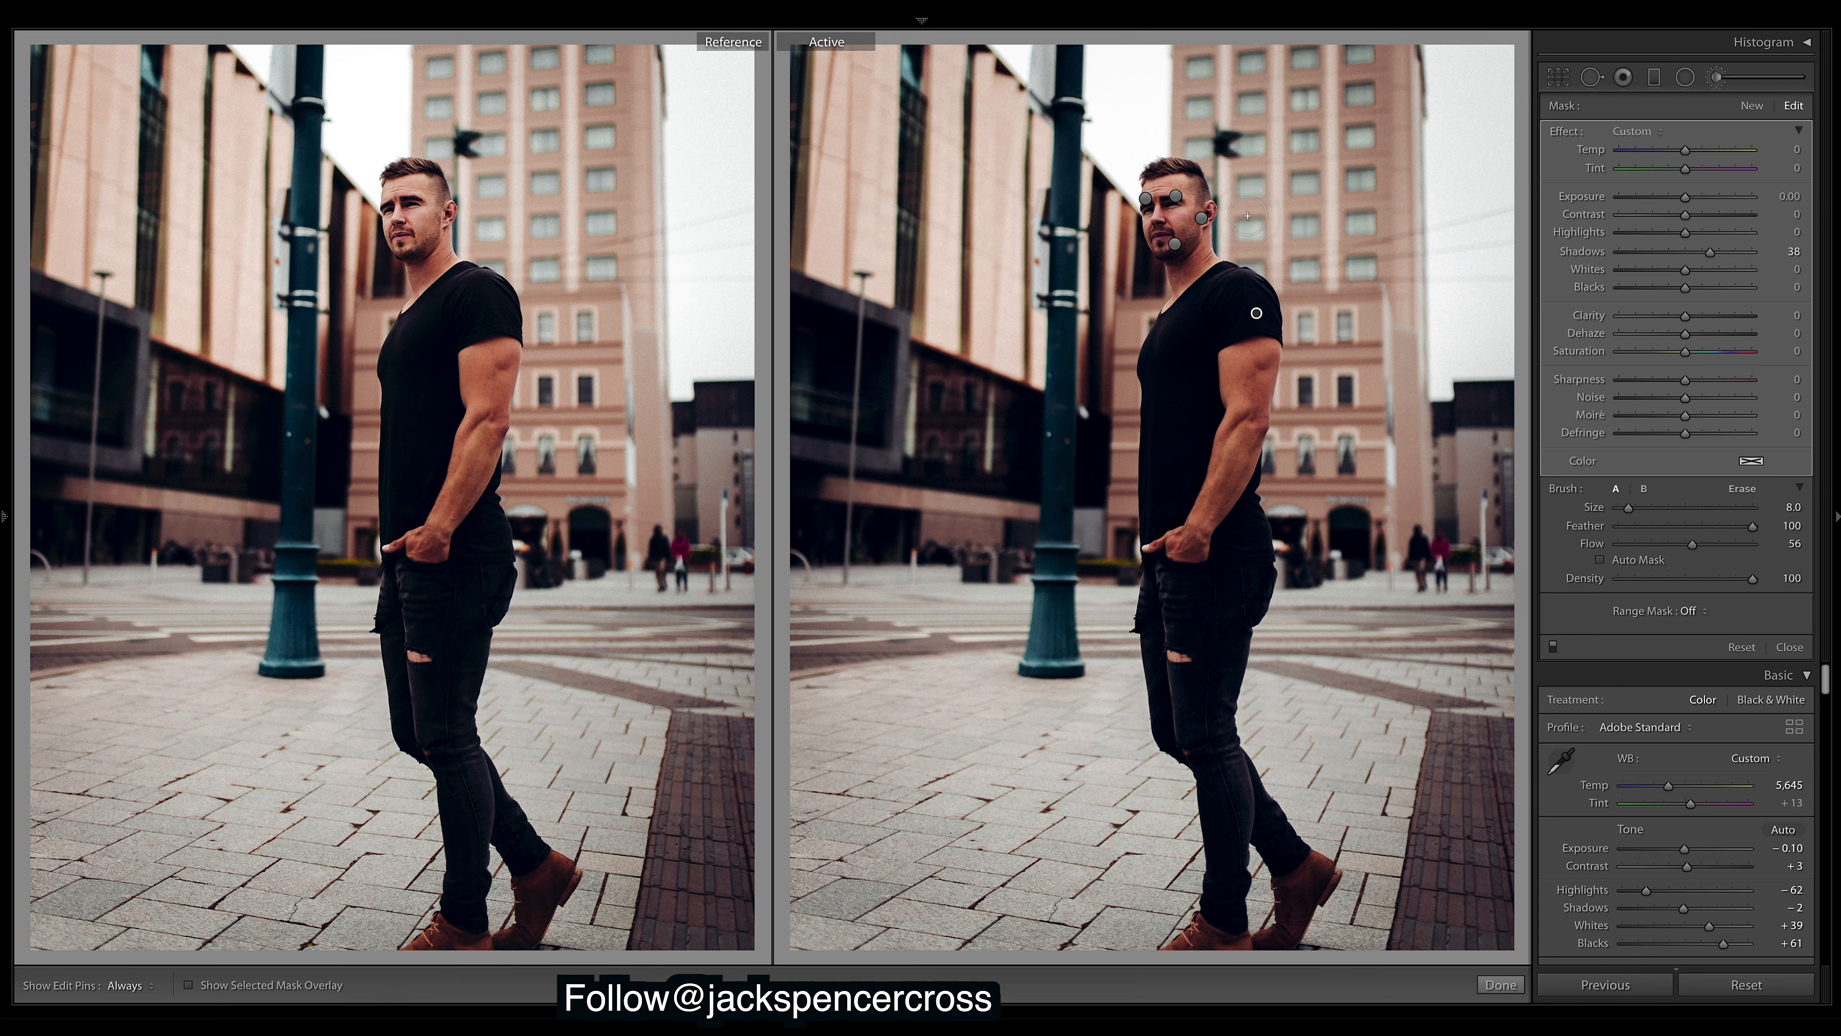
- Adjust the brush mask pinned beside the man's ear to Exposure 0.56, Highlights -81 and Whites -38
click(1201, 218)
drag(1690, 197, 1700, 197)
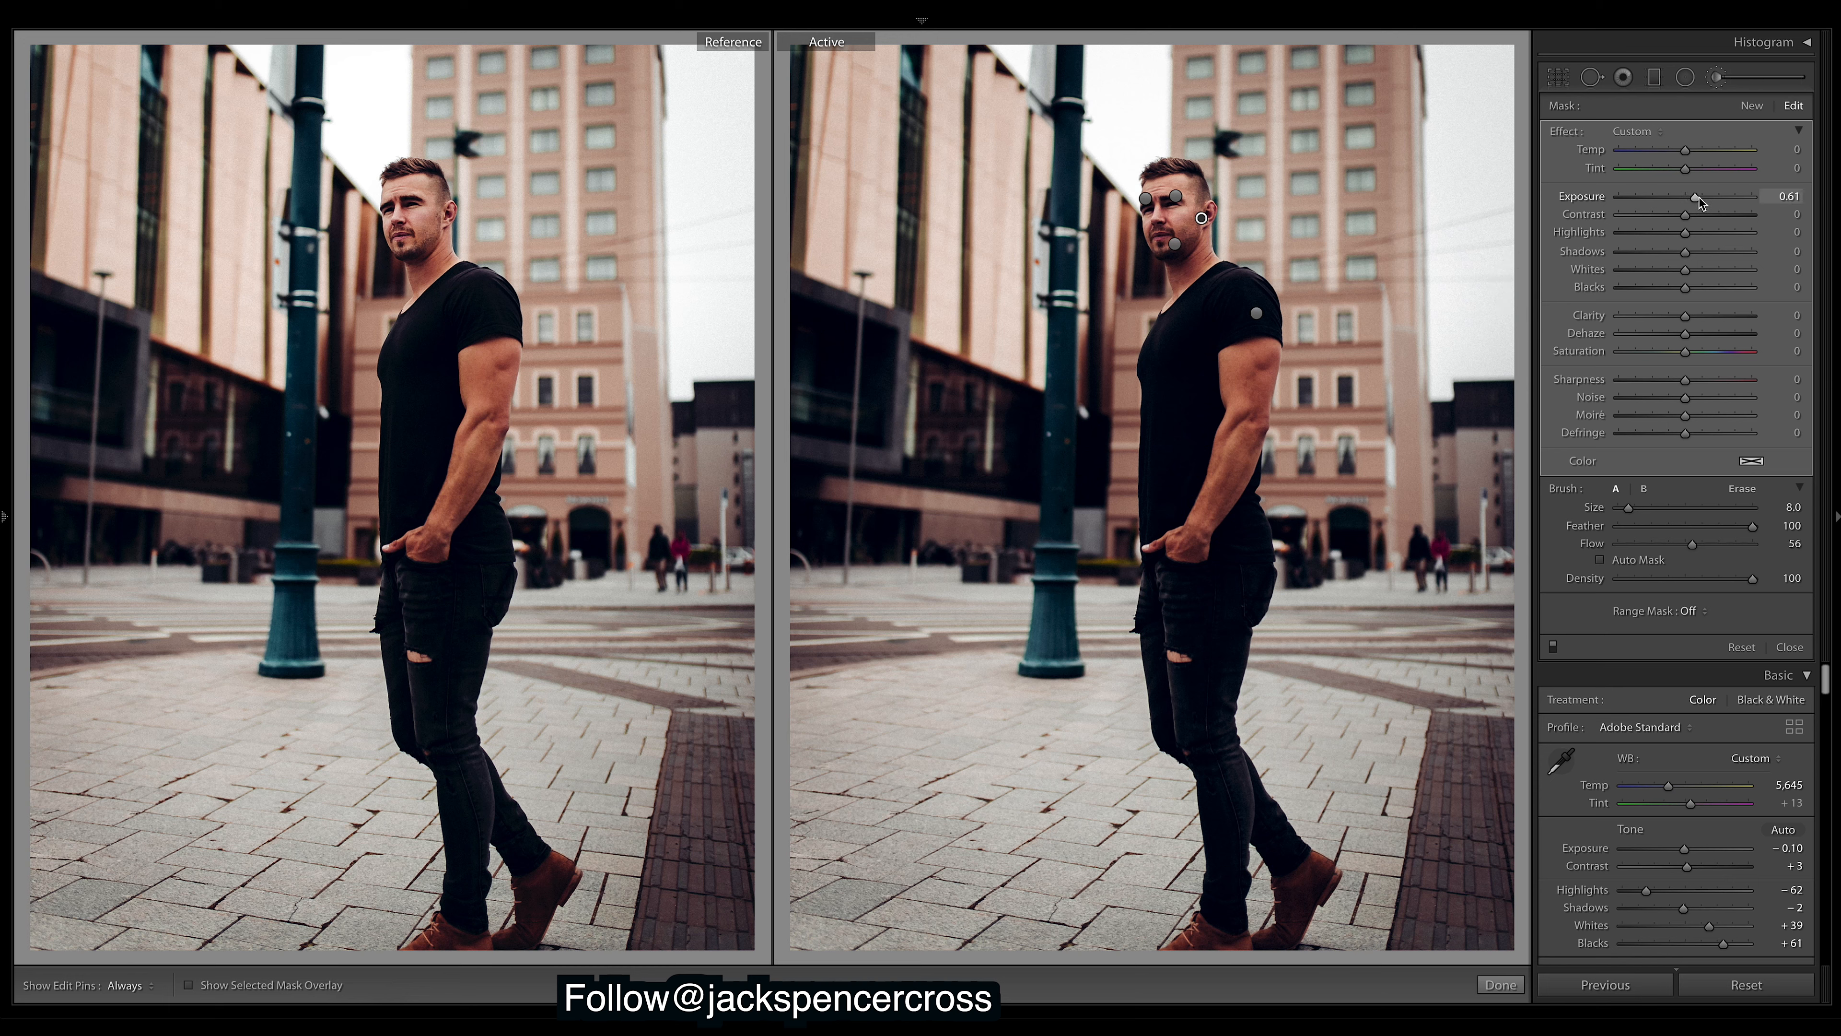
drag(1699, 197, 1703, 197)
click(1636, 232)
drag(1683, 276, 1658, 273)
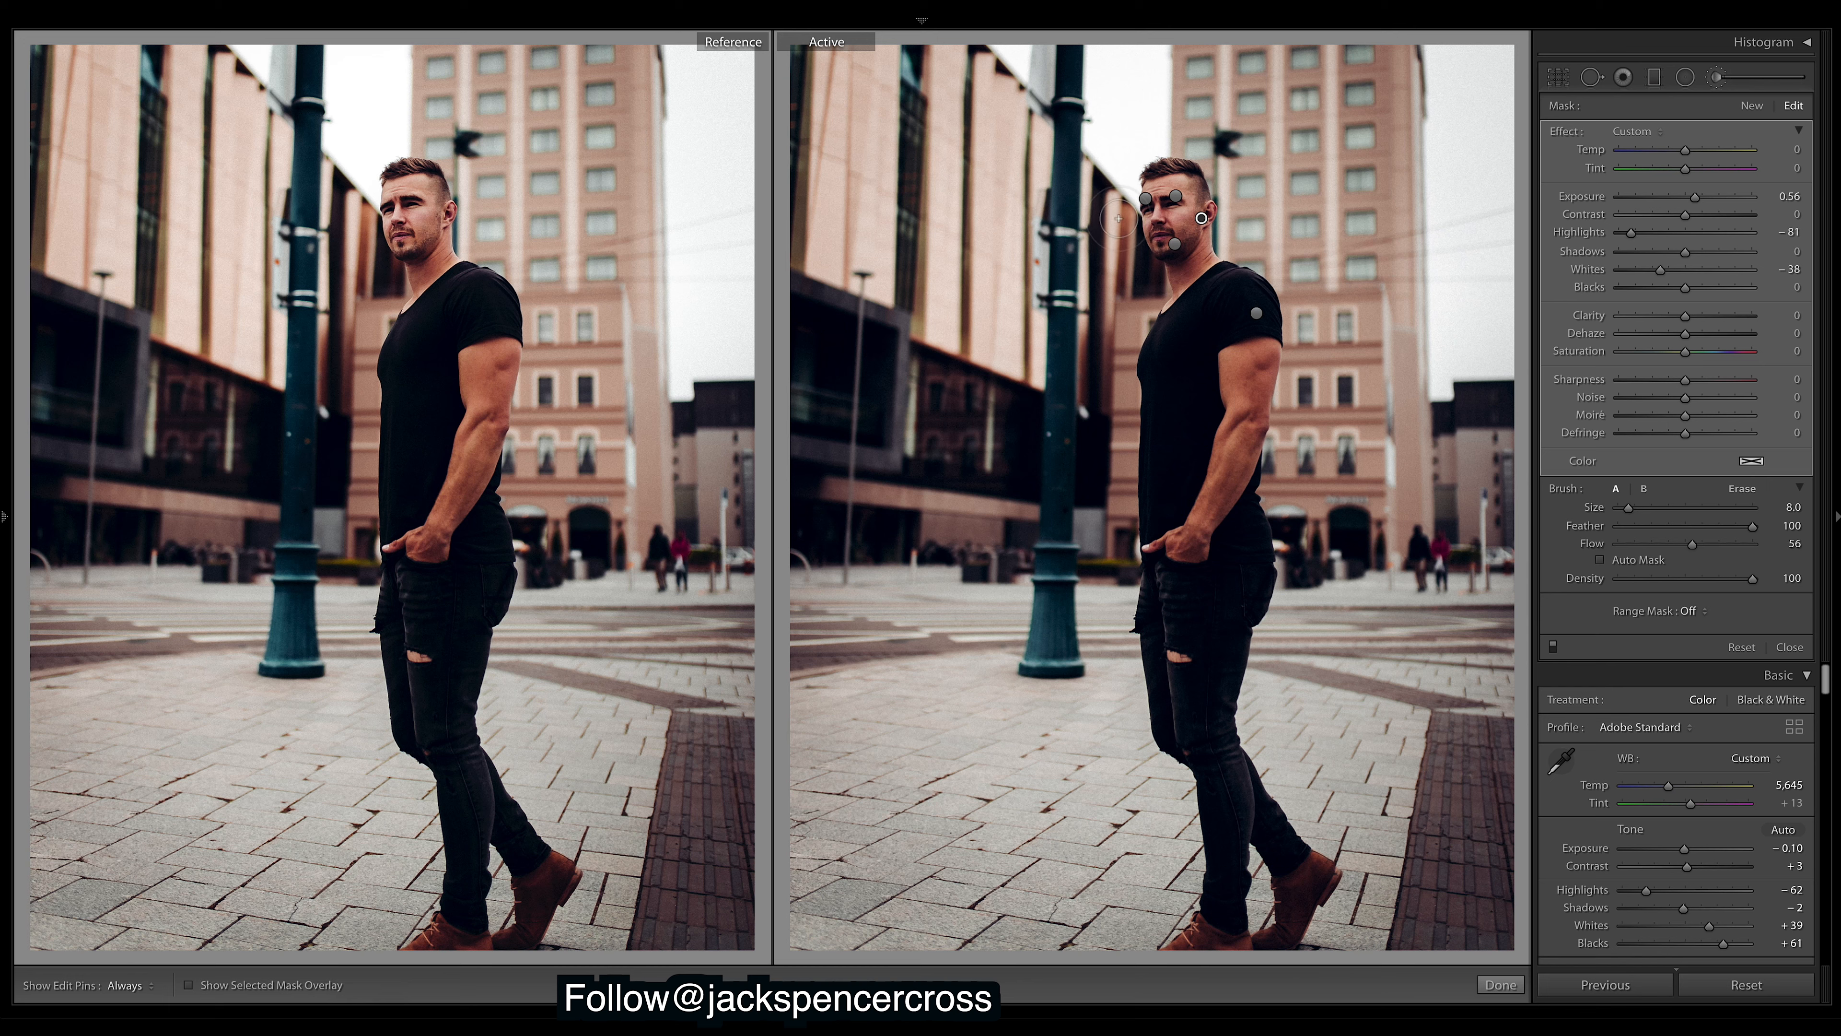
- Select the brush mask pinned on the man's chin, check its overlay, and set Exposure to 0.81 and Shadows to 11
click(1175, 244)
click(188, 985)
click(189, 985)
drag(1683, 197, 1696, 203)
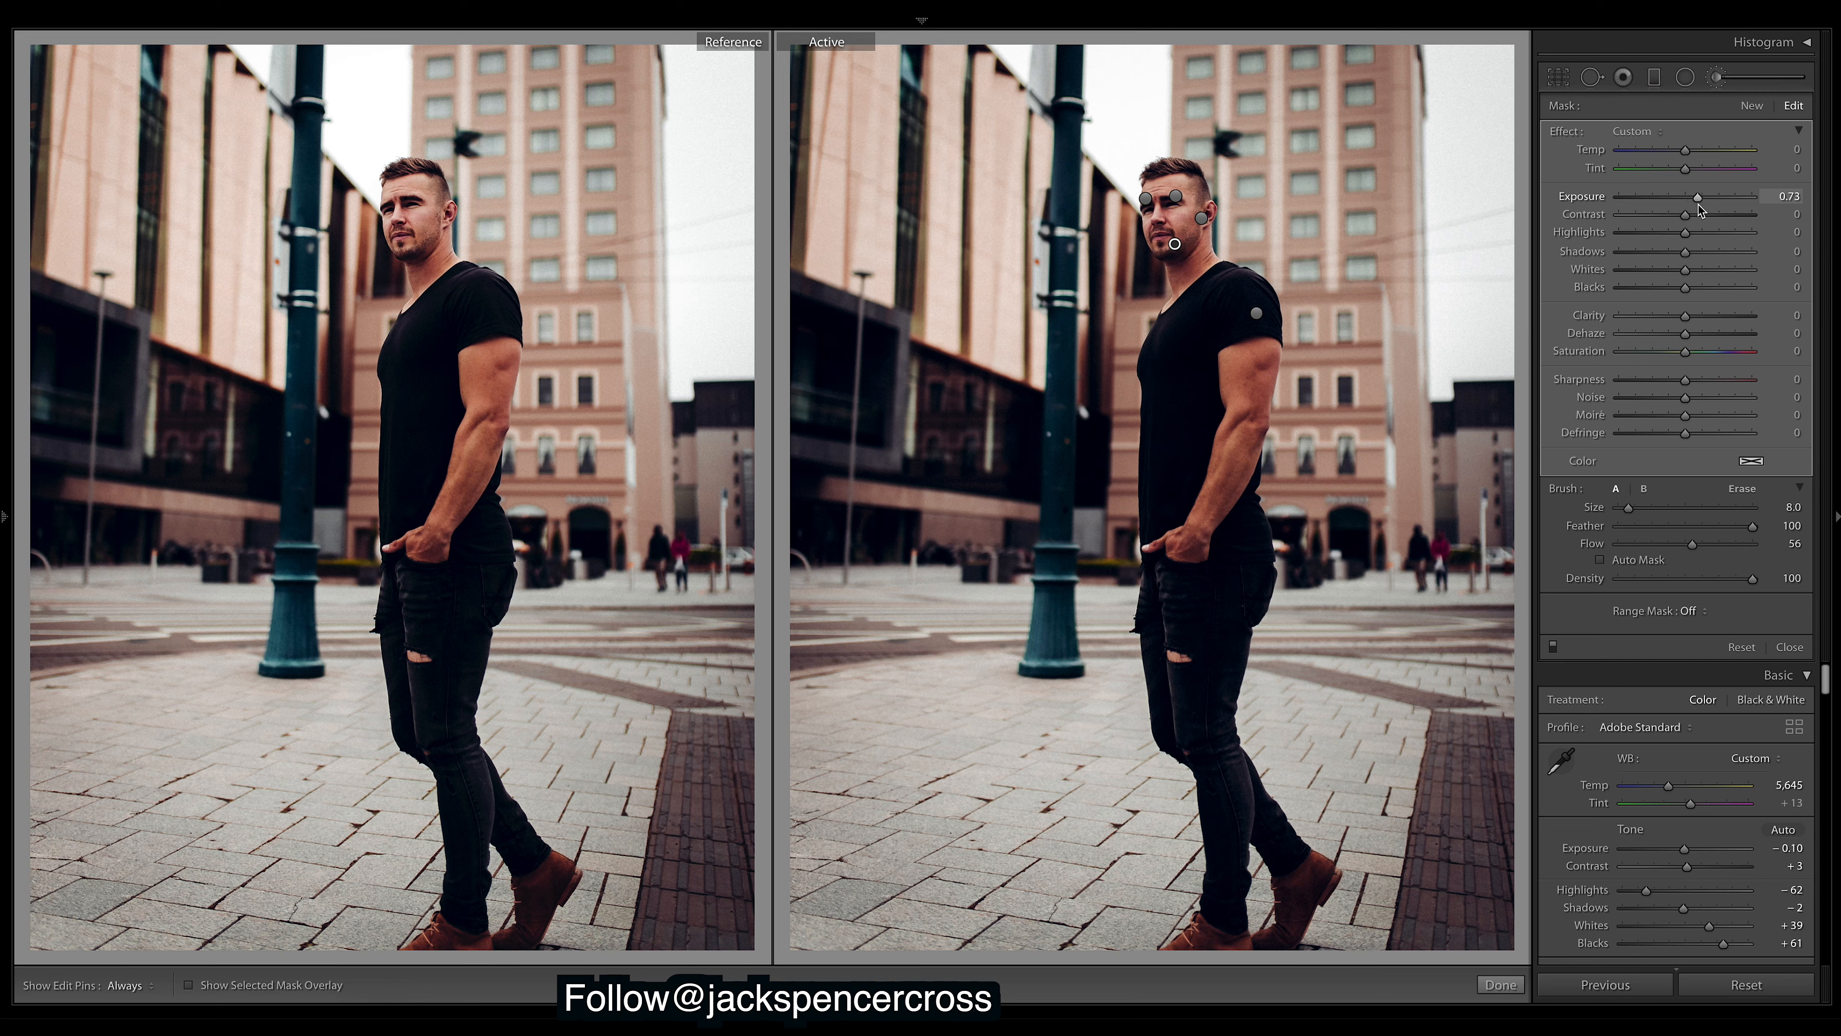
drag(1701, 206, 1699, 206)
drag(1686, 252, 1700, 261)
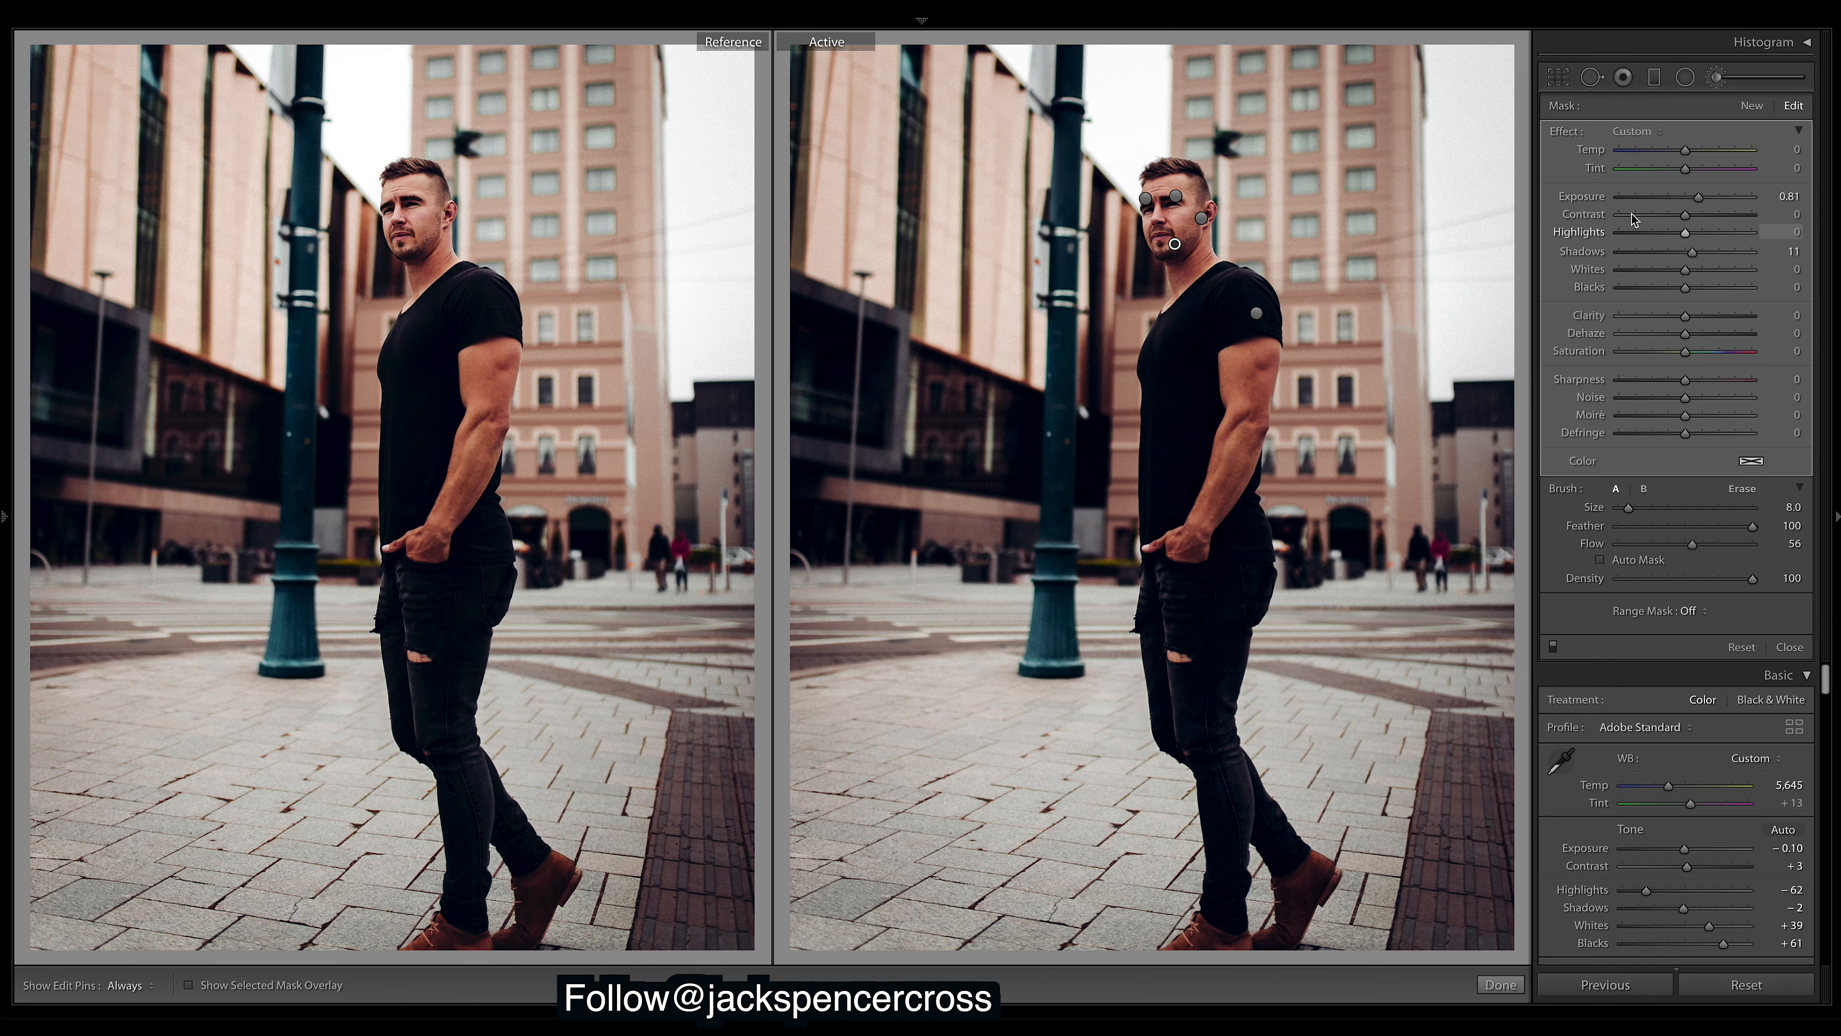
- Select the brush mask covering the man's skin, check its overlay and lower its Clarity to -66
click(1146, 198)
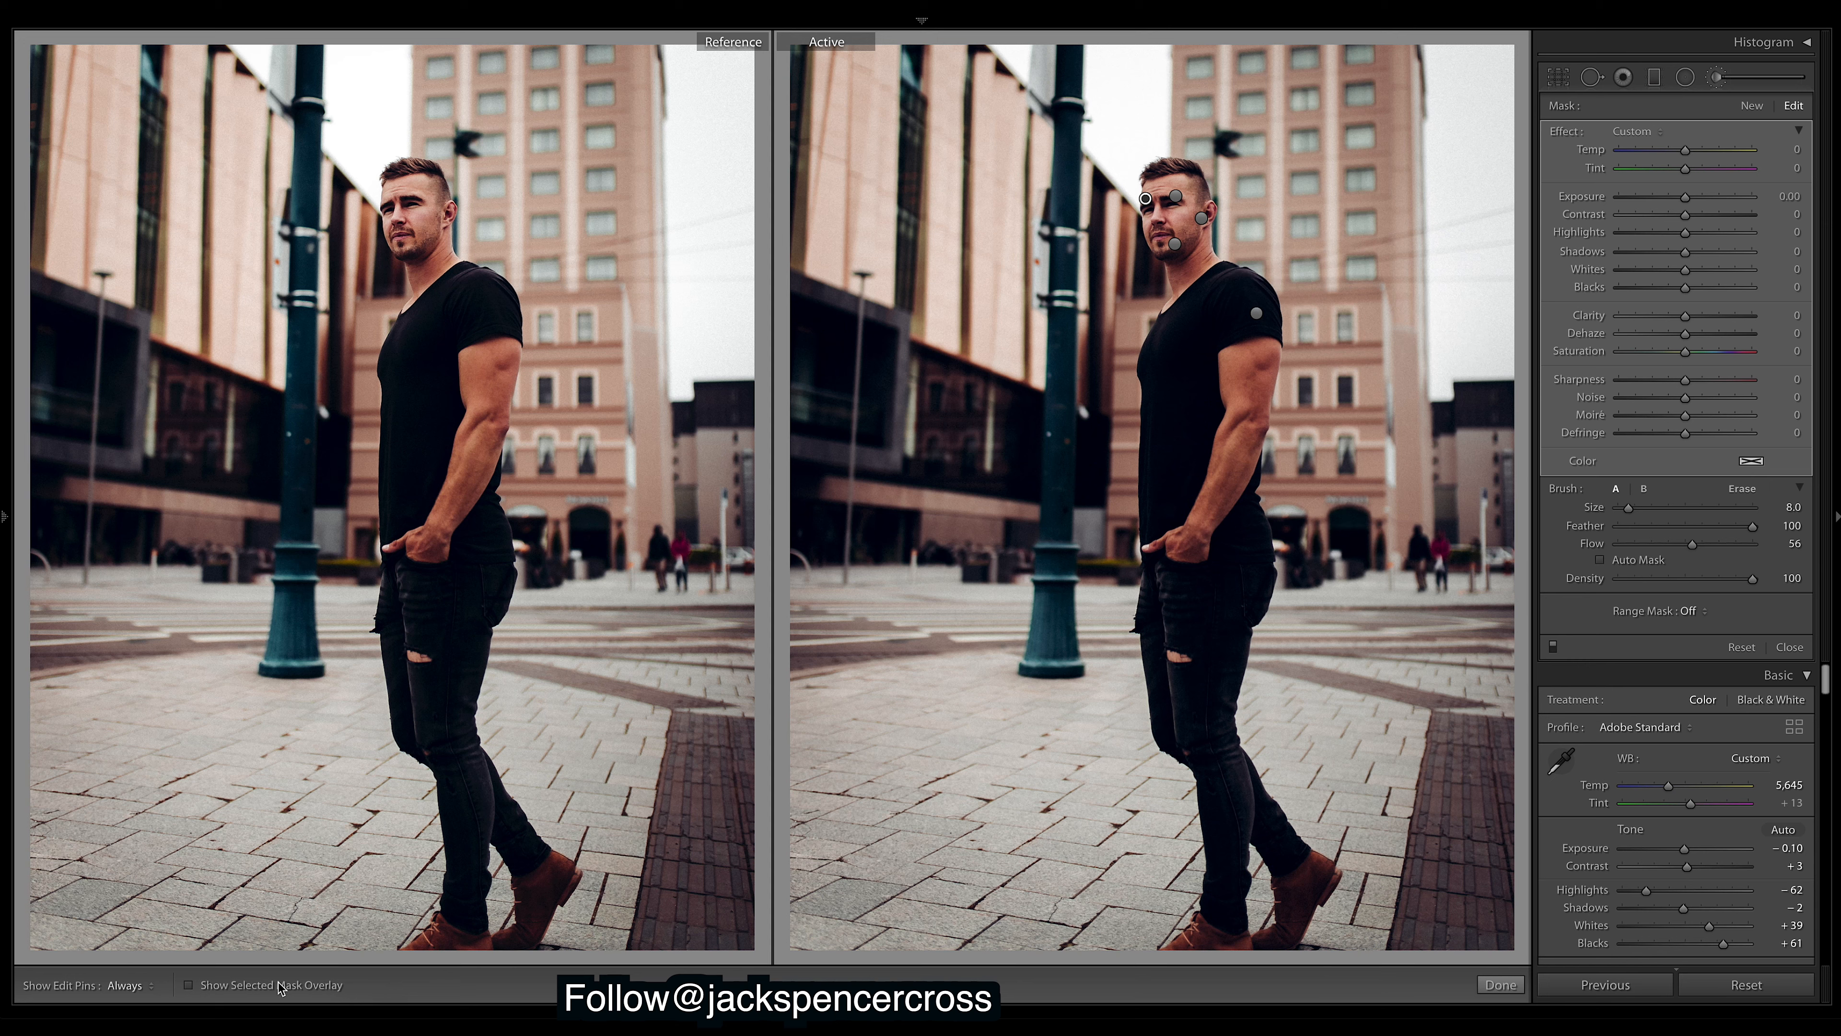
click(188, 984)
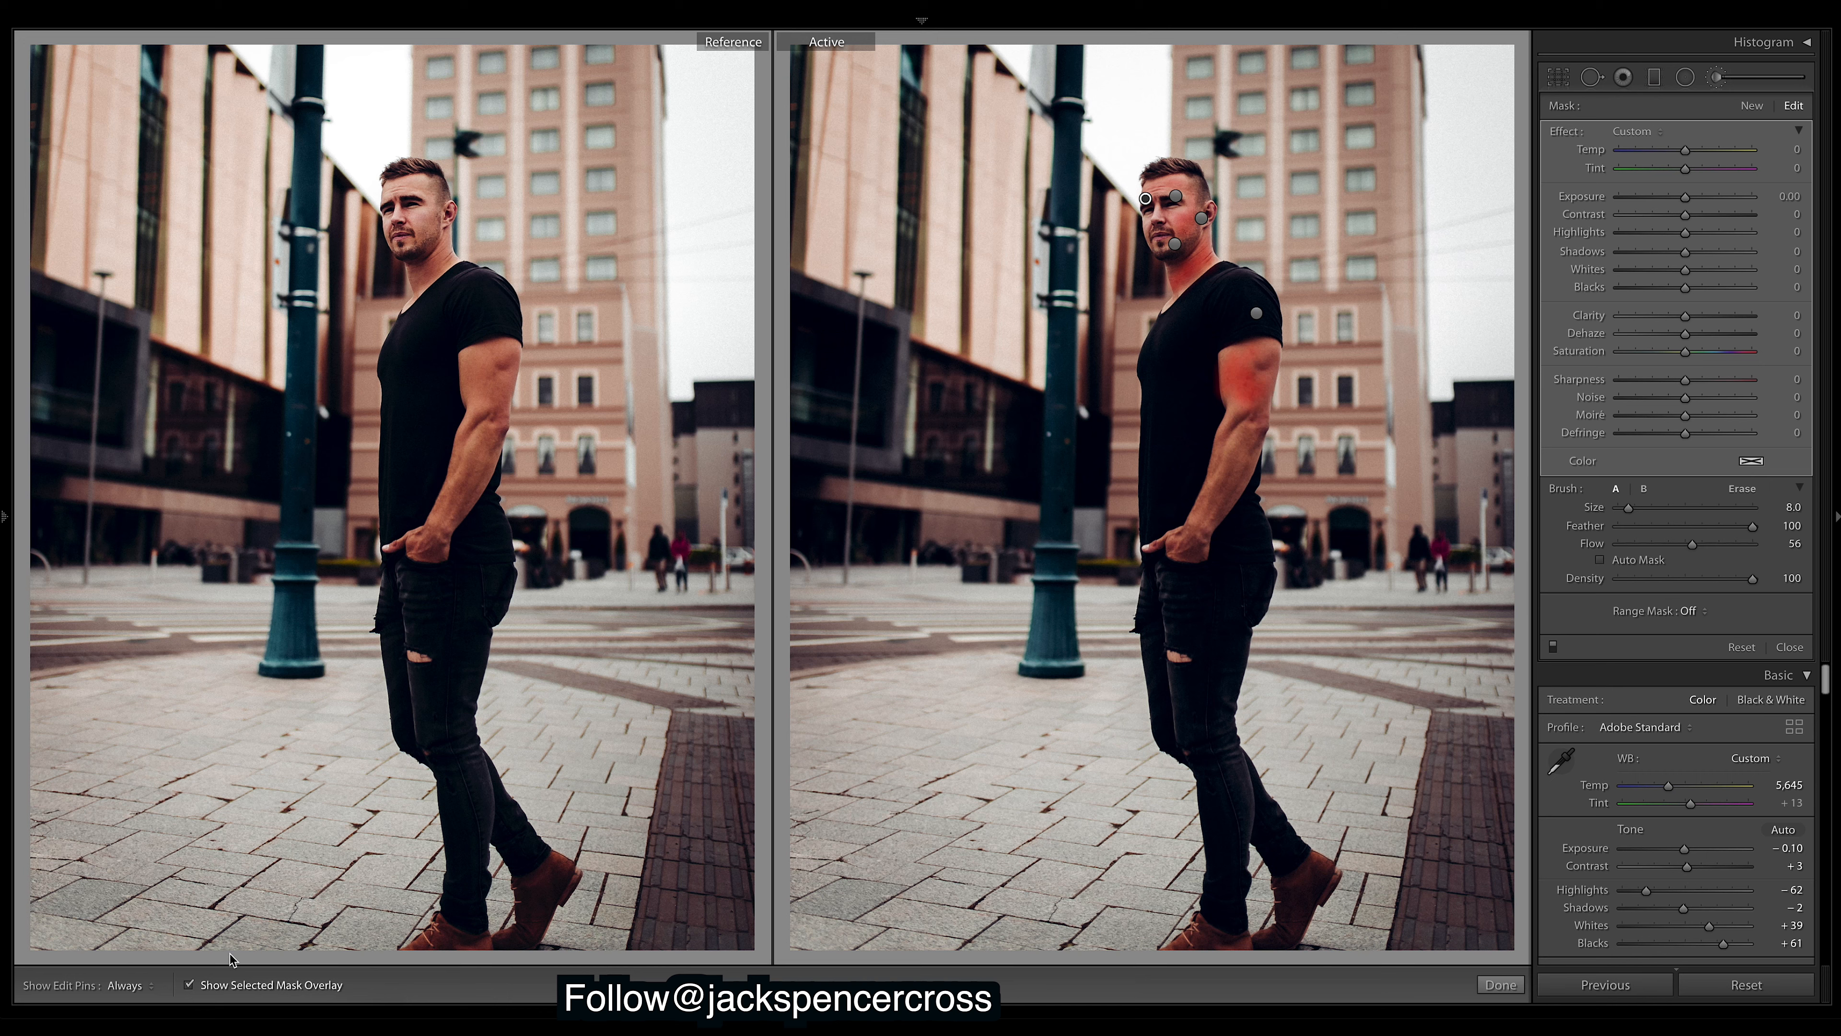
click(189, 985)
click(1652, 316)
mouse_move(1651, 317)
mouse_down()
mouse_move(1752, 317)
mouse_move(1656, 320)
mouse_up()
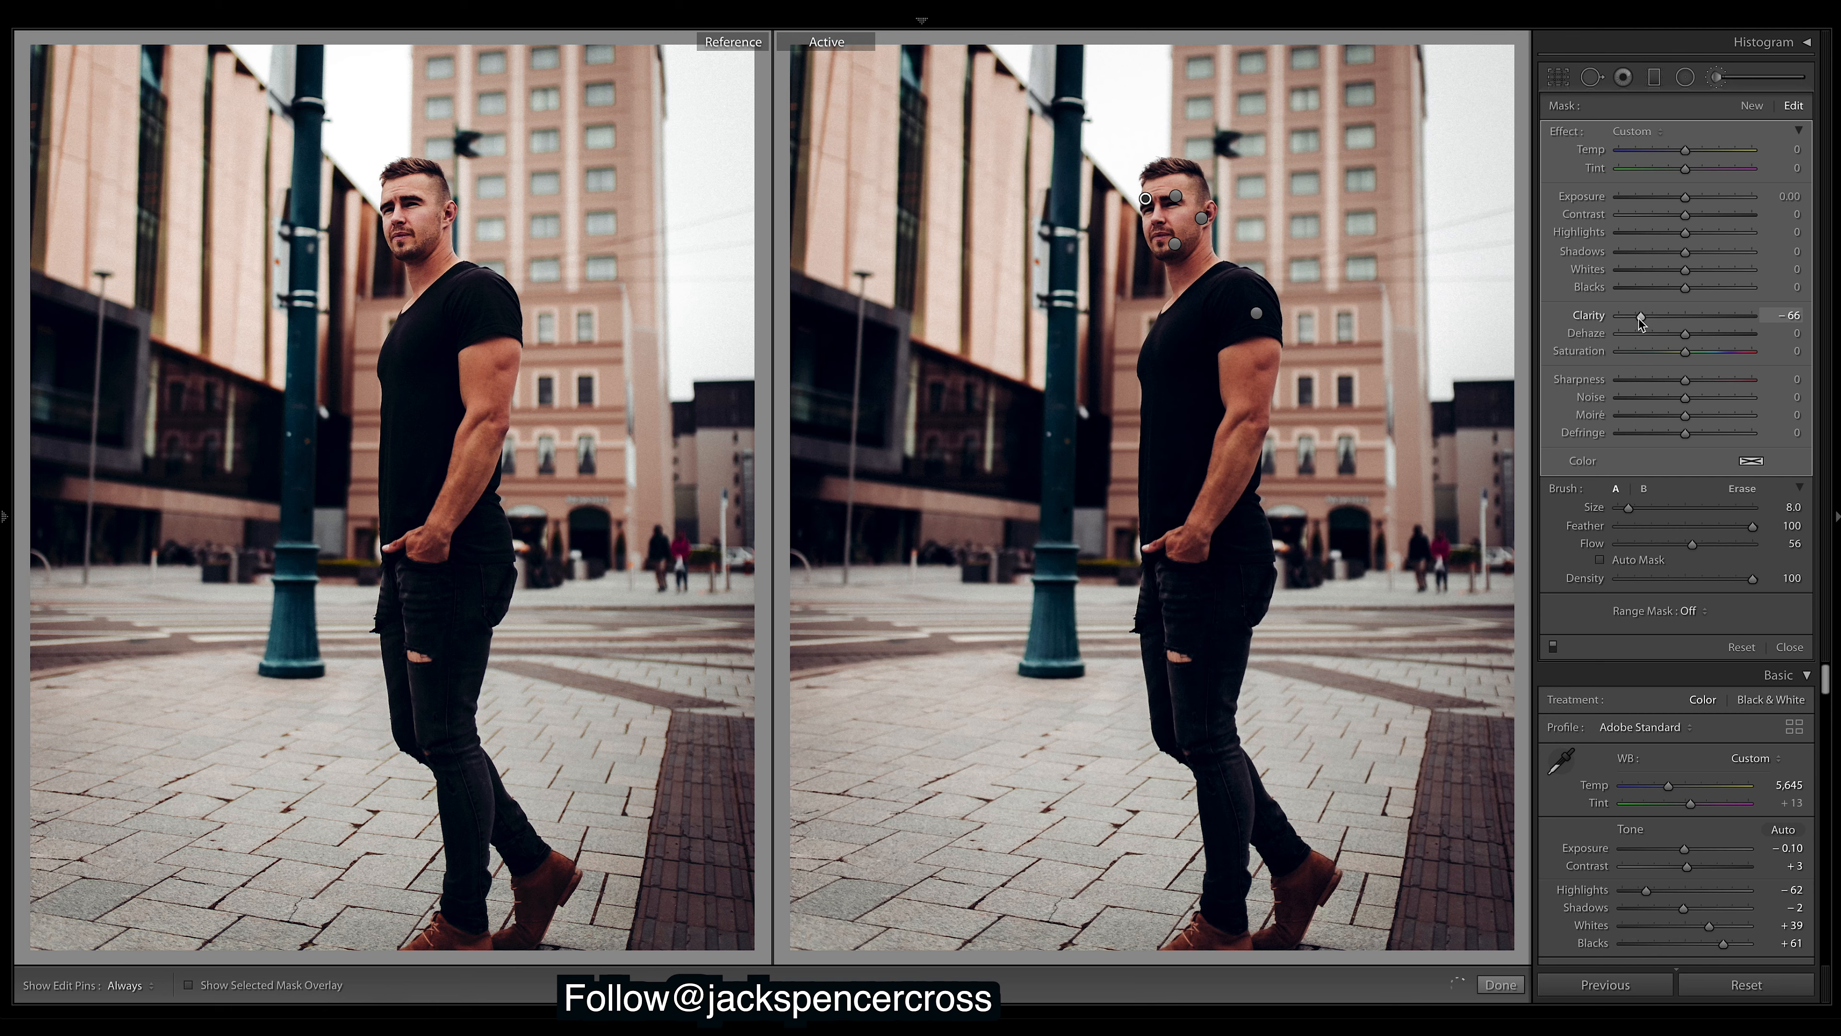
- Set the radial filter pinned in the sky to Exposure 0.10 and Highlights 37, and check the radial filter on the face
click(1500, 985)
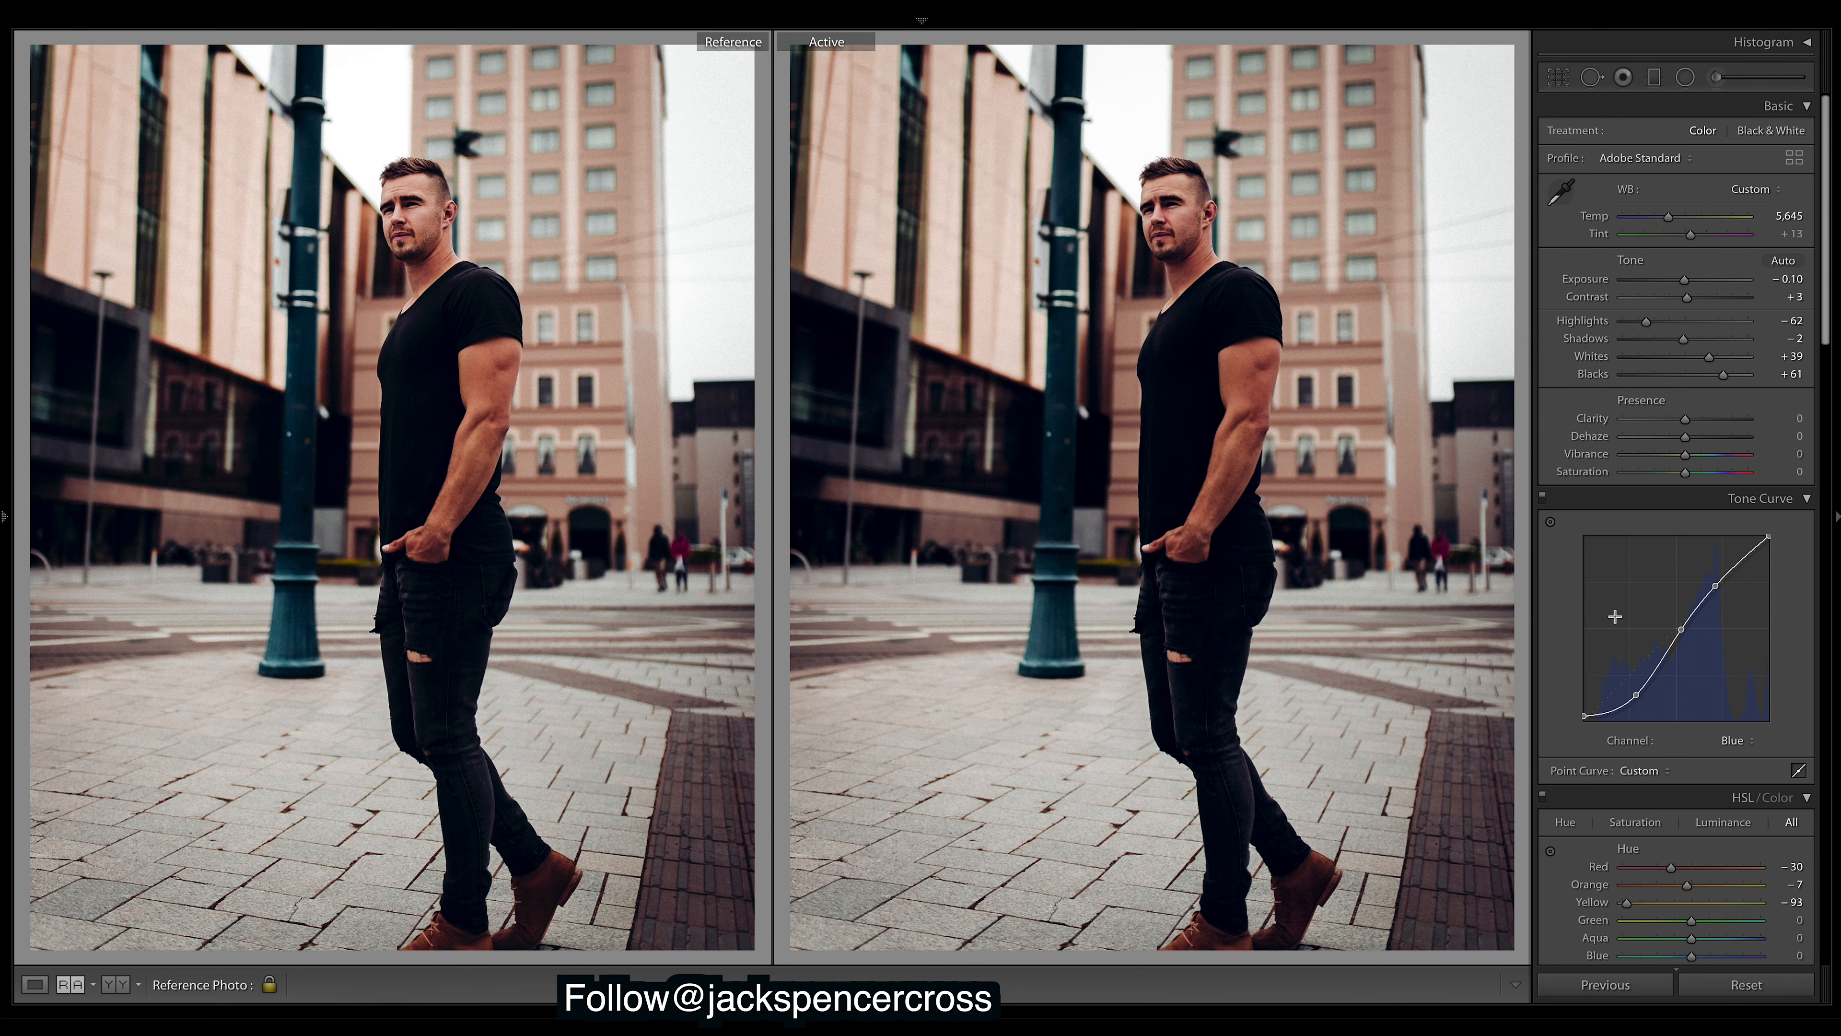
click(1686, 76)
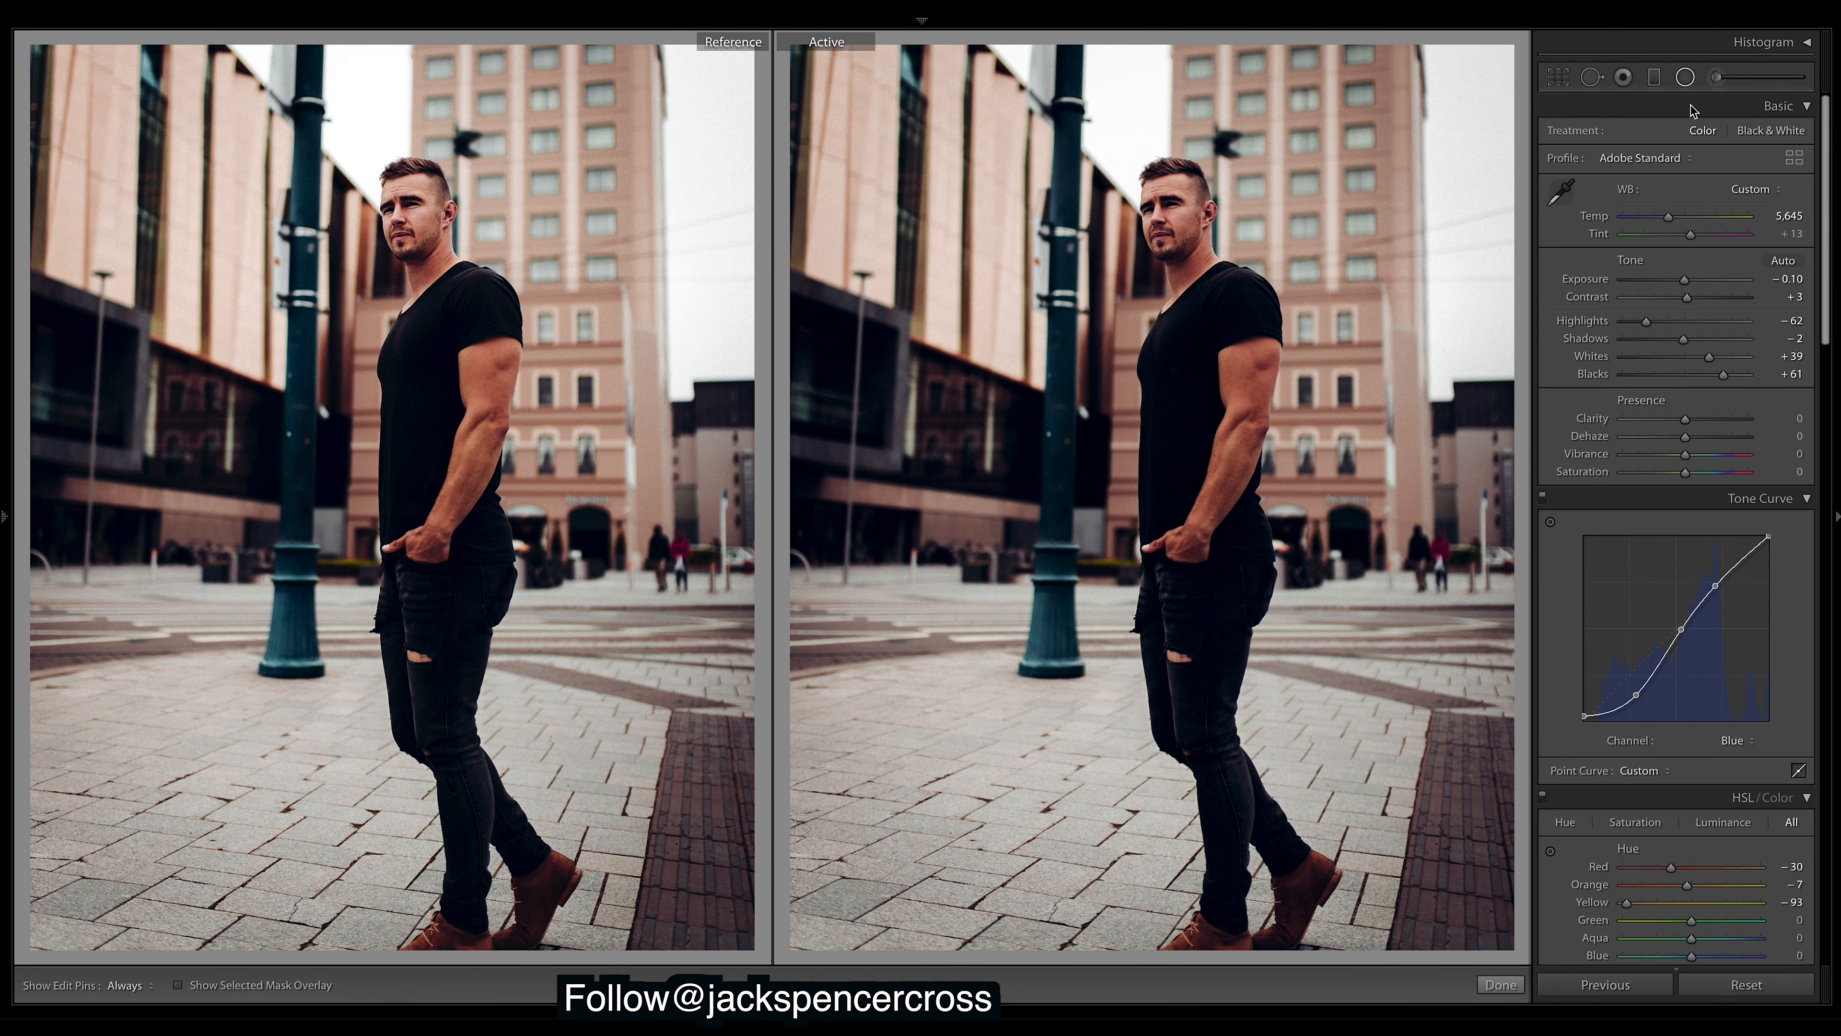
click(1404, 102)
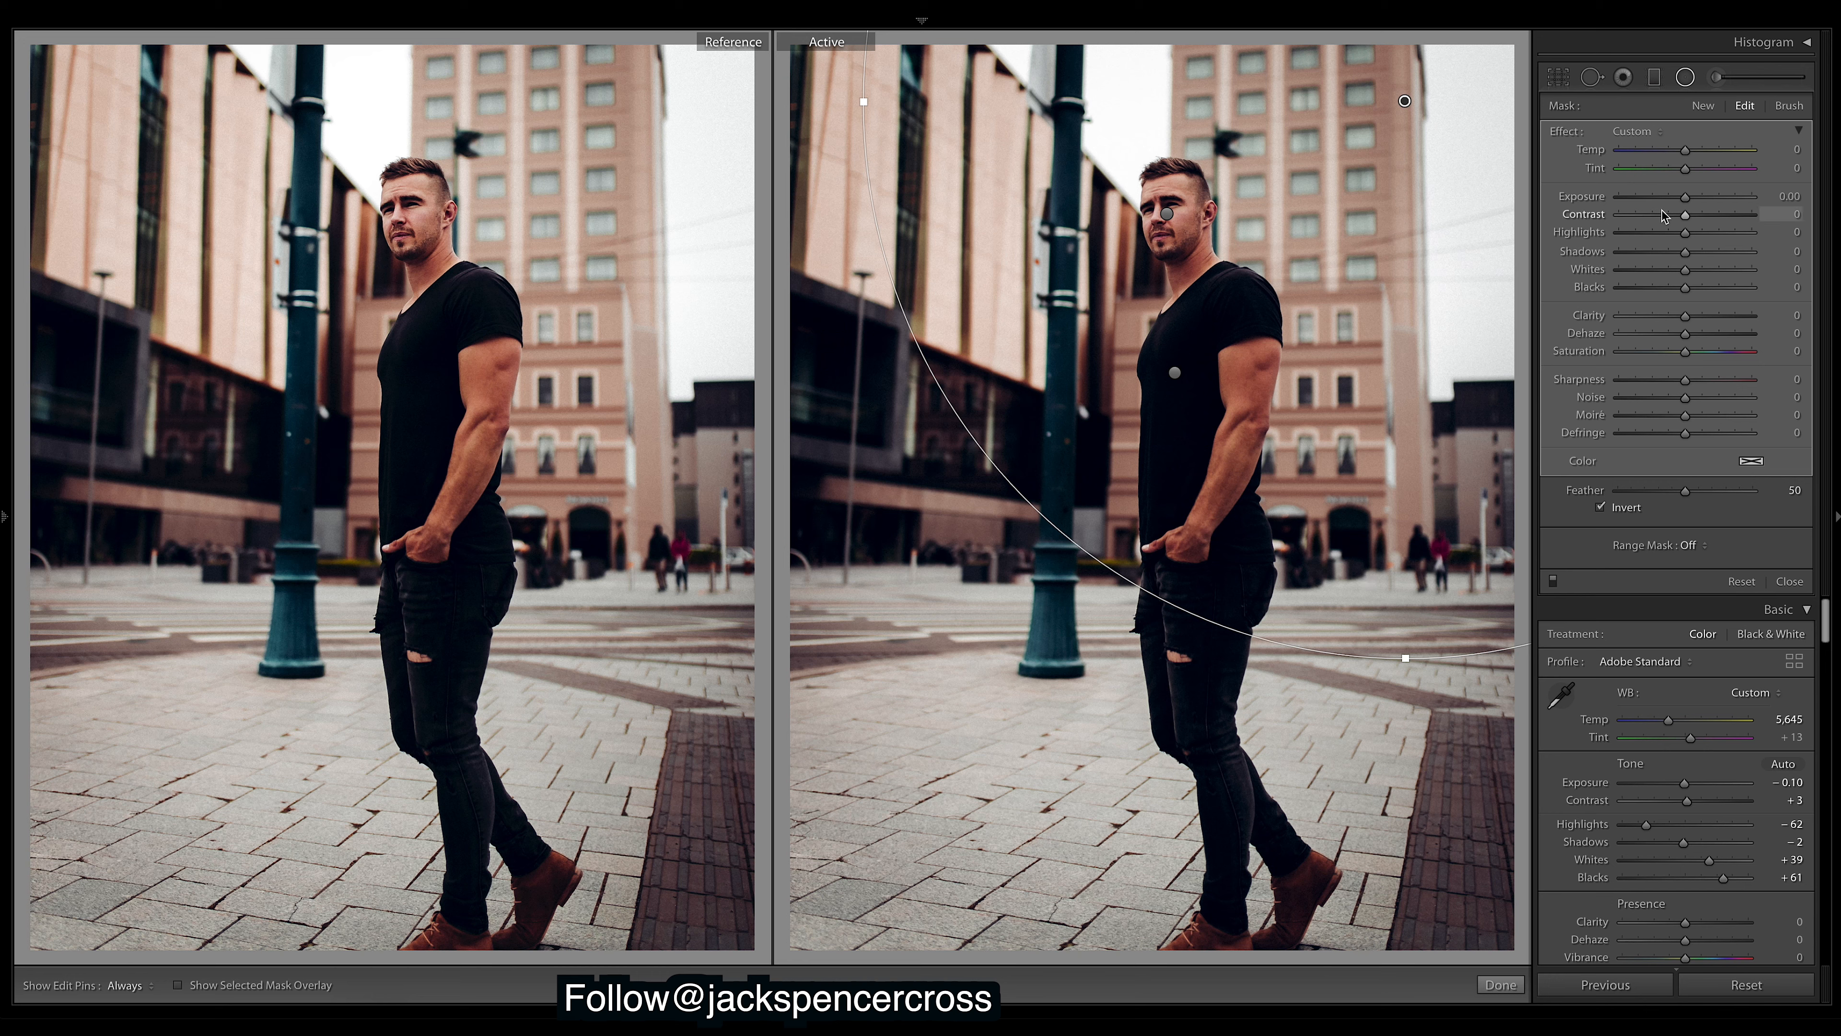
drag(1690, 200, 1691, 200)
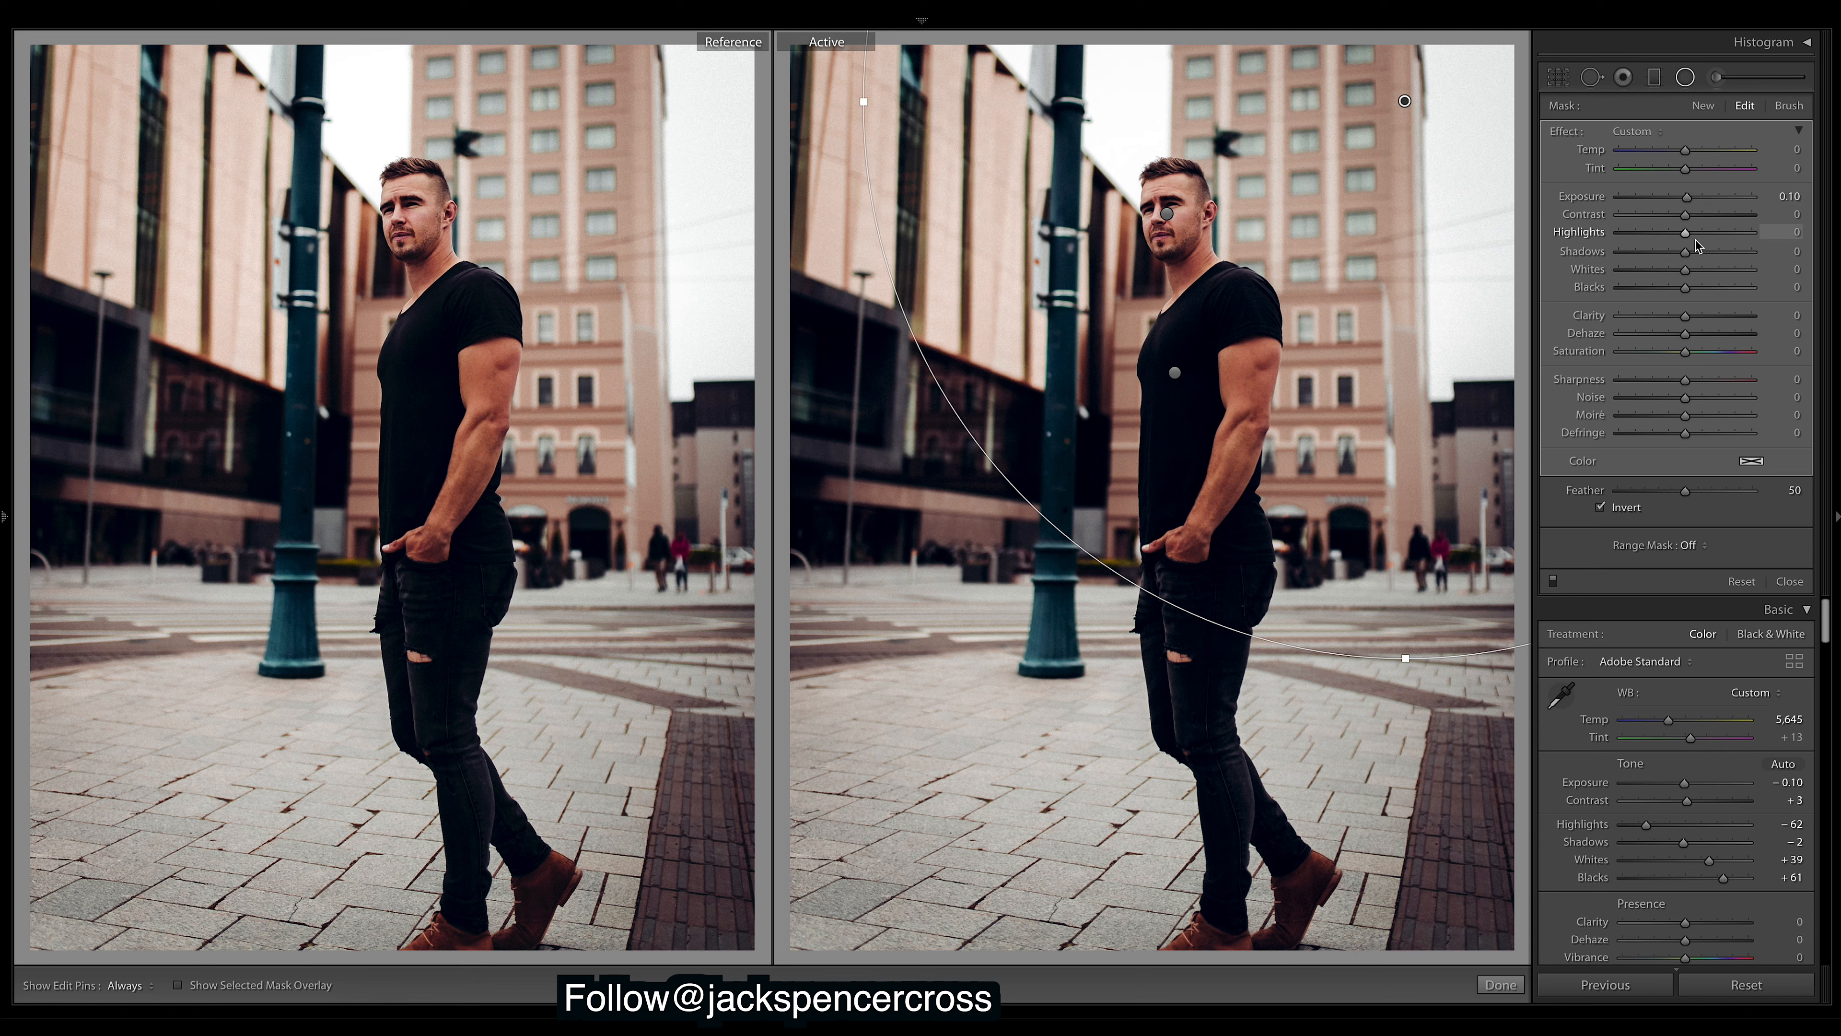
click(1710, 233)
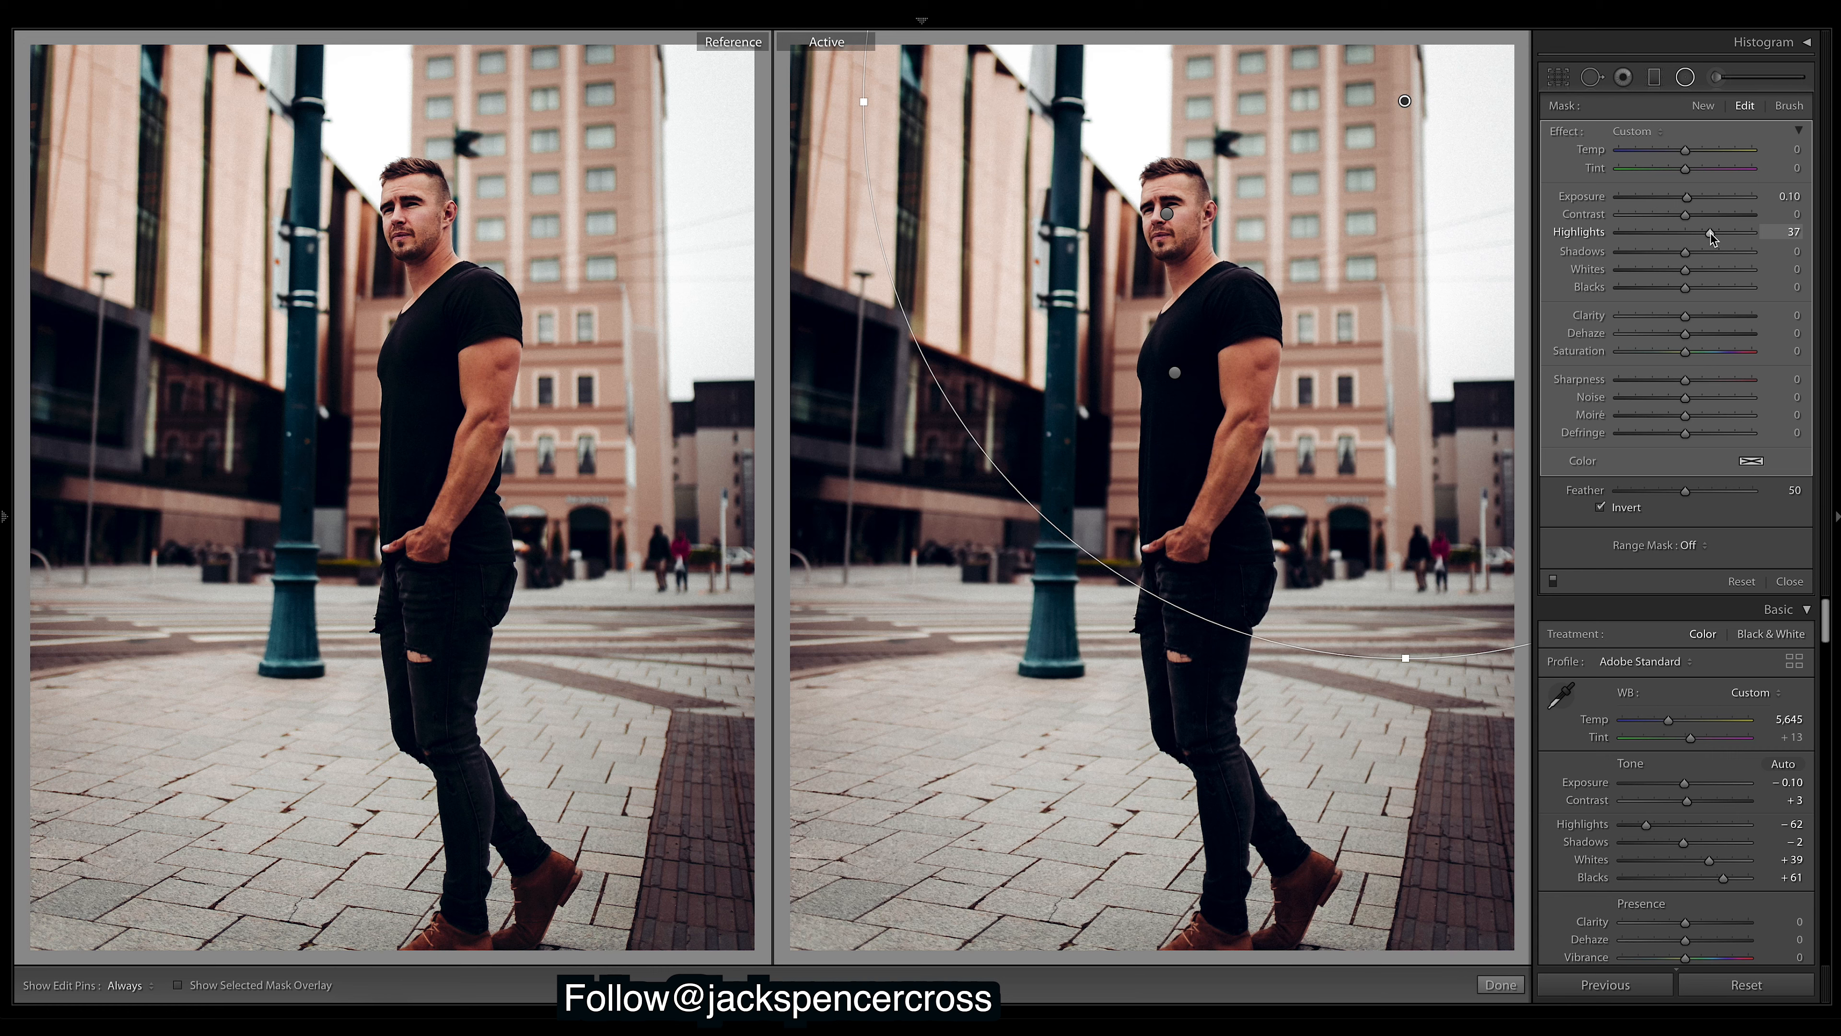
click(1167, 213)
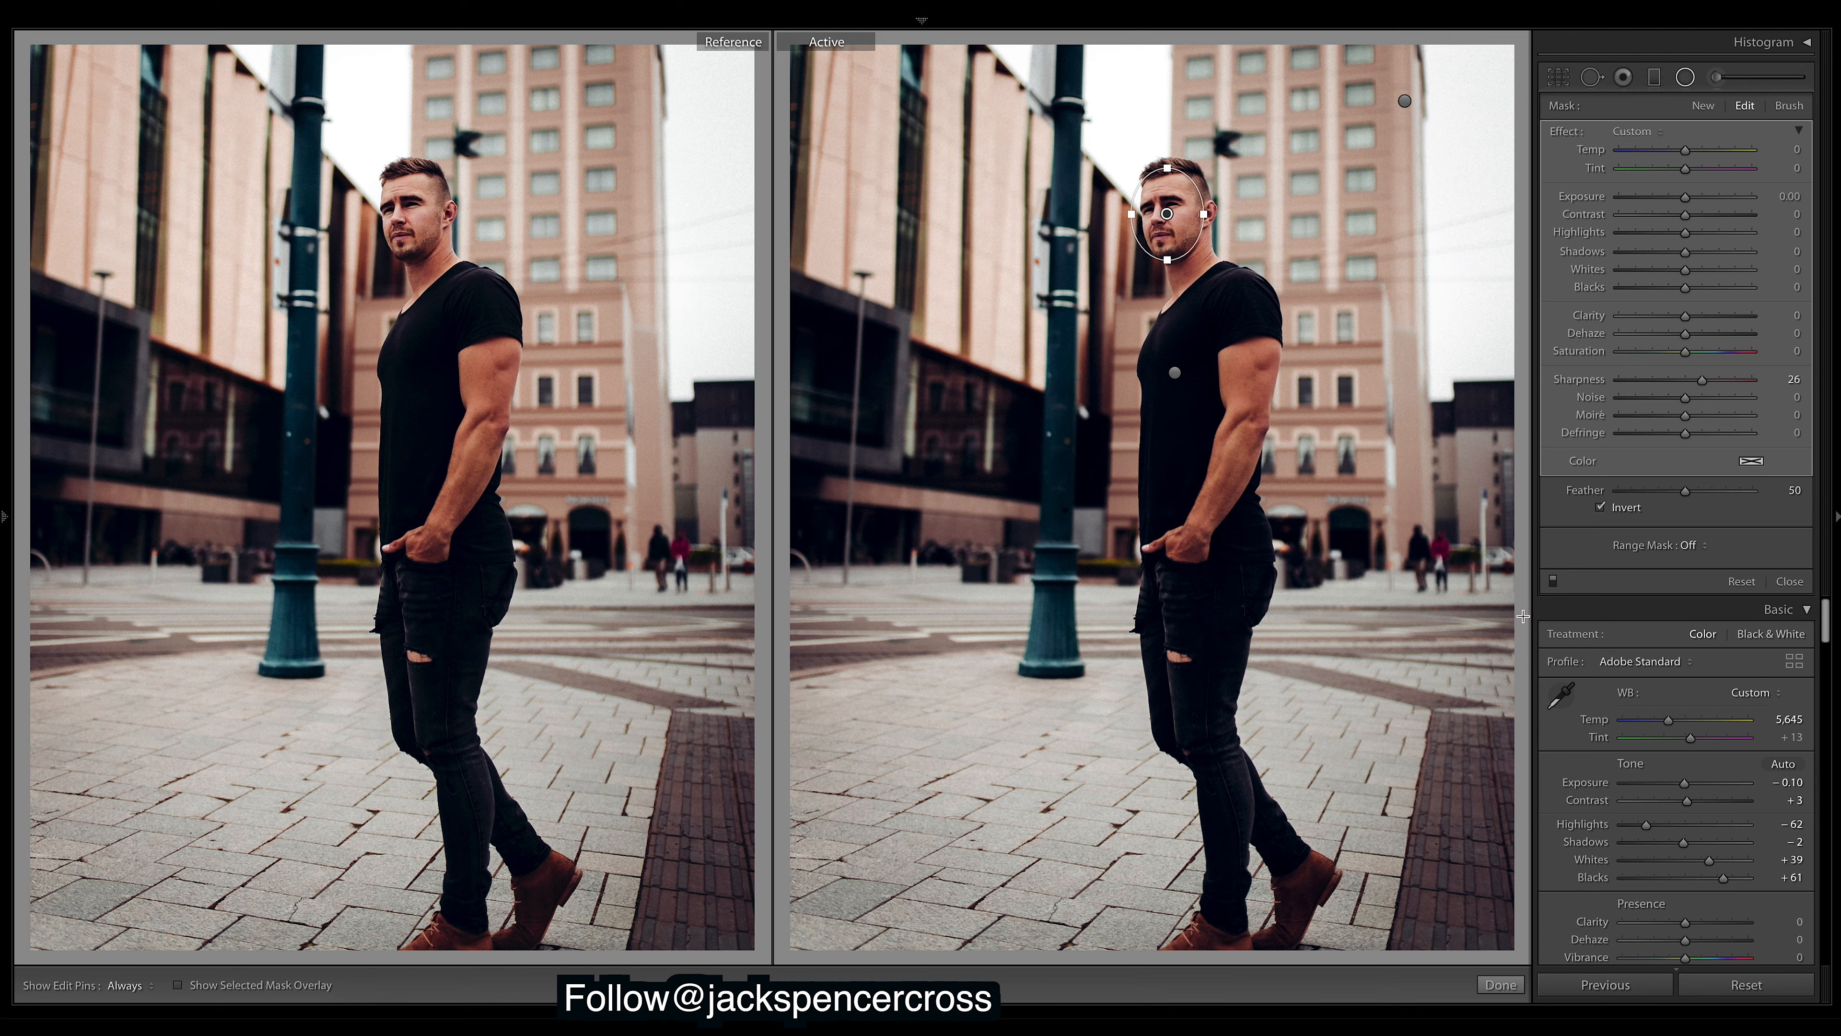
click(1512, 985)
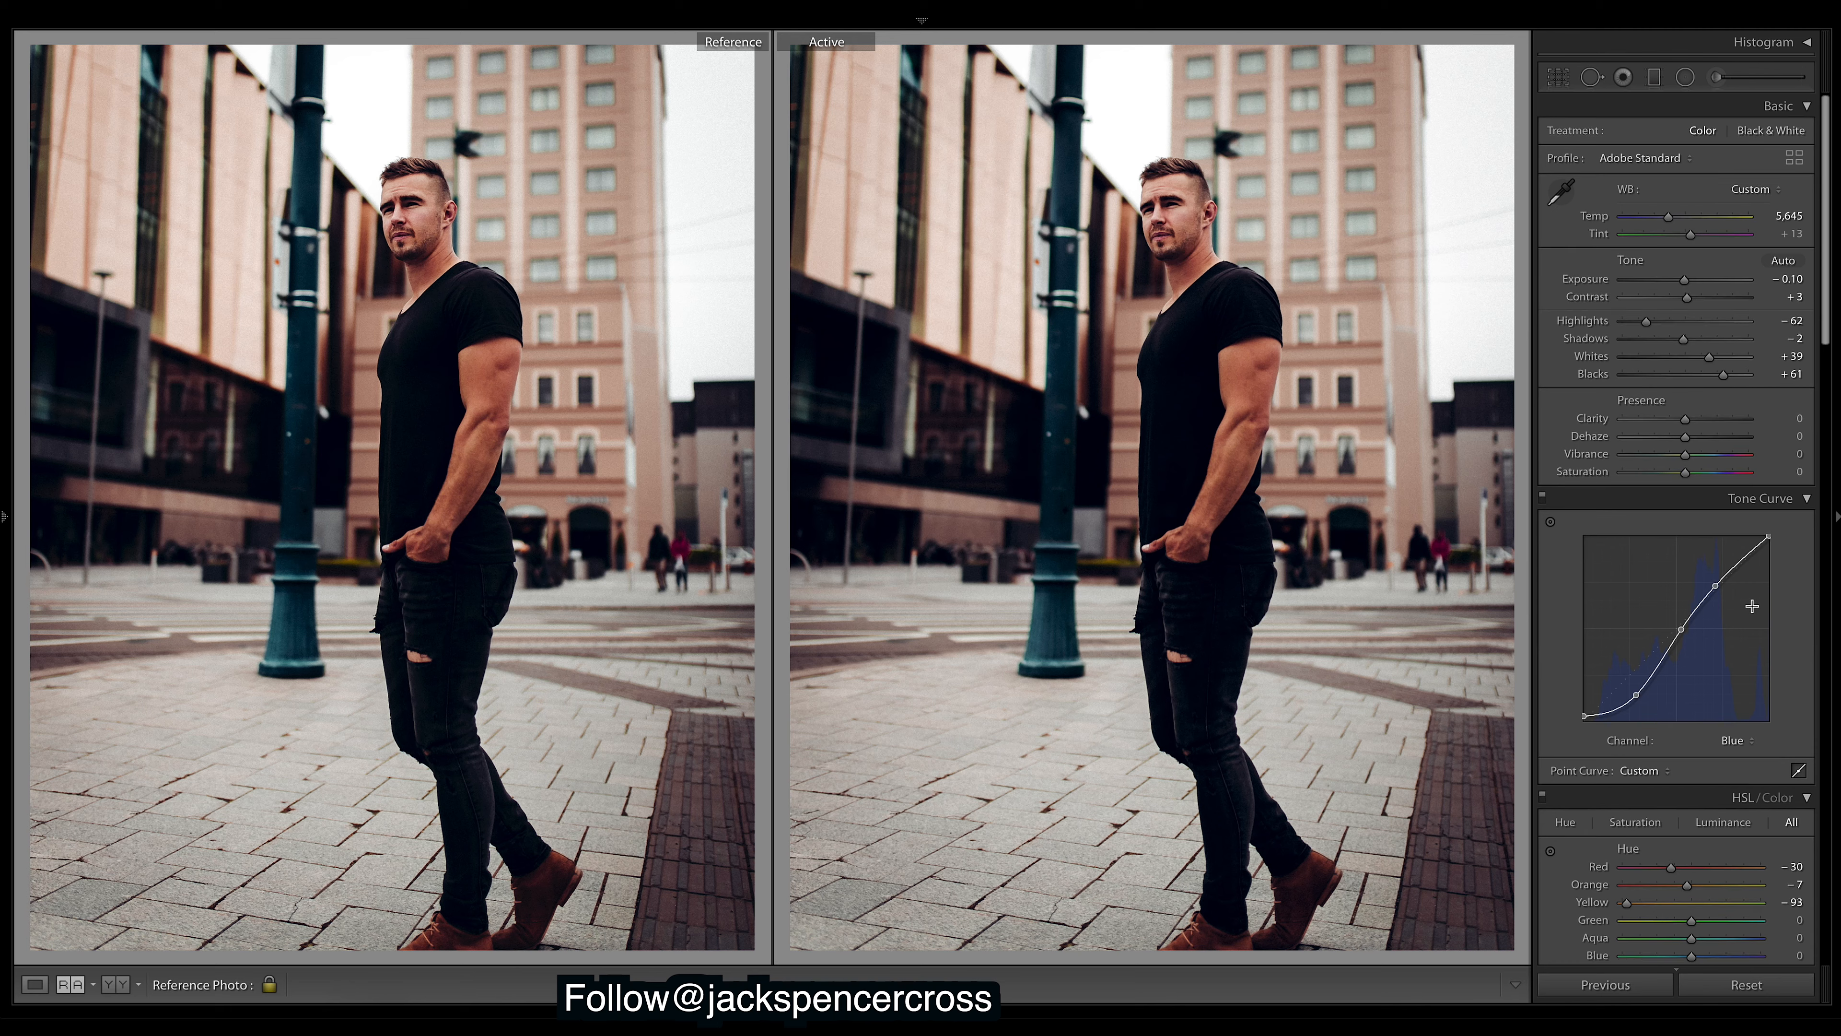
- Compare the edit with the unedited photo and review the tone curve's Green and RGB channels
key(backslash)
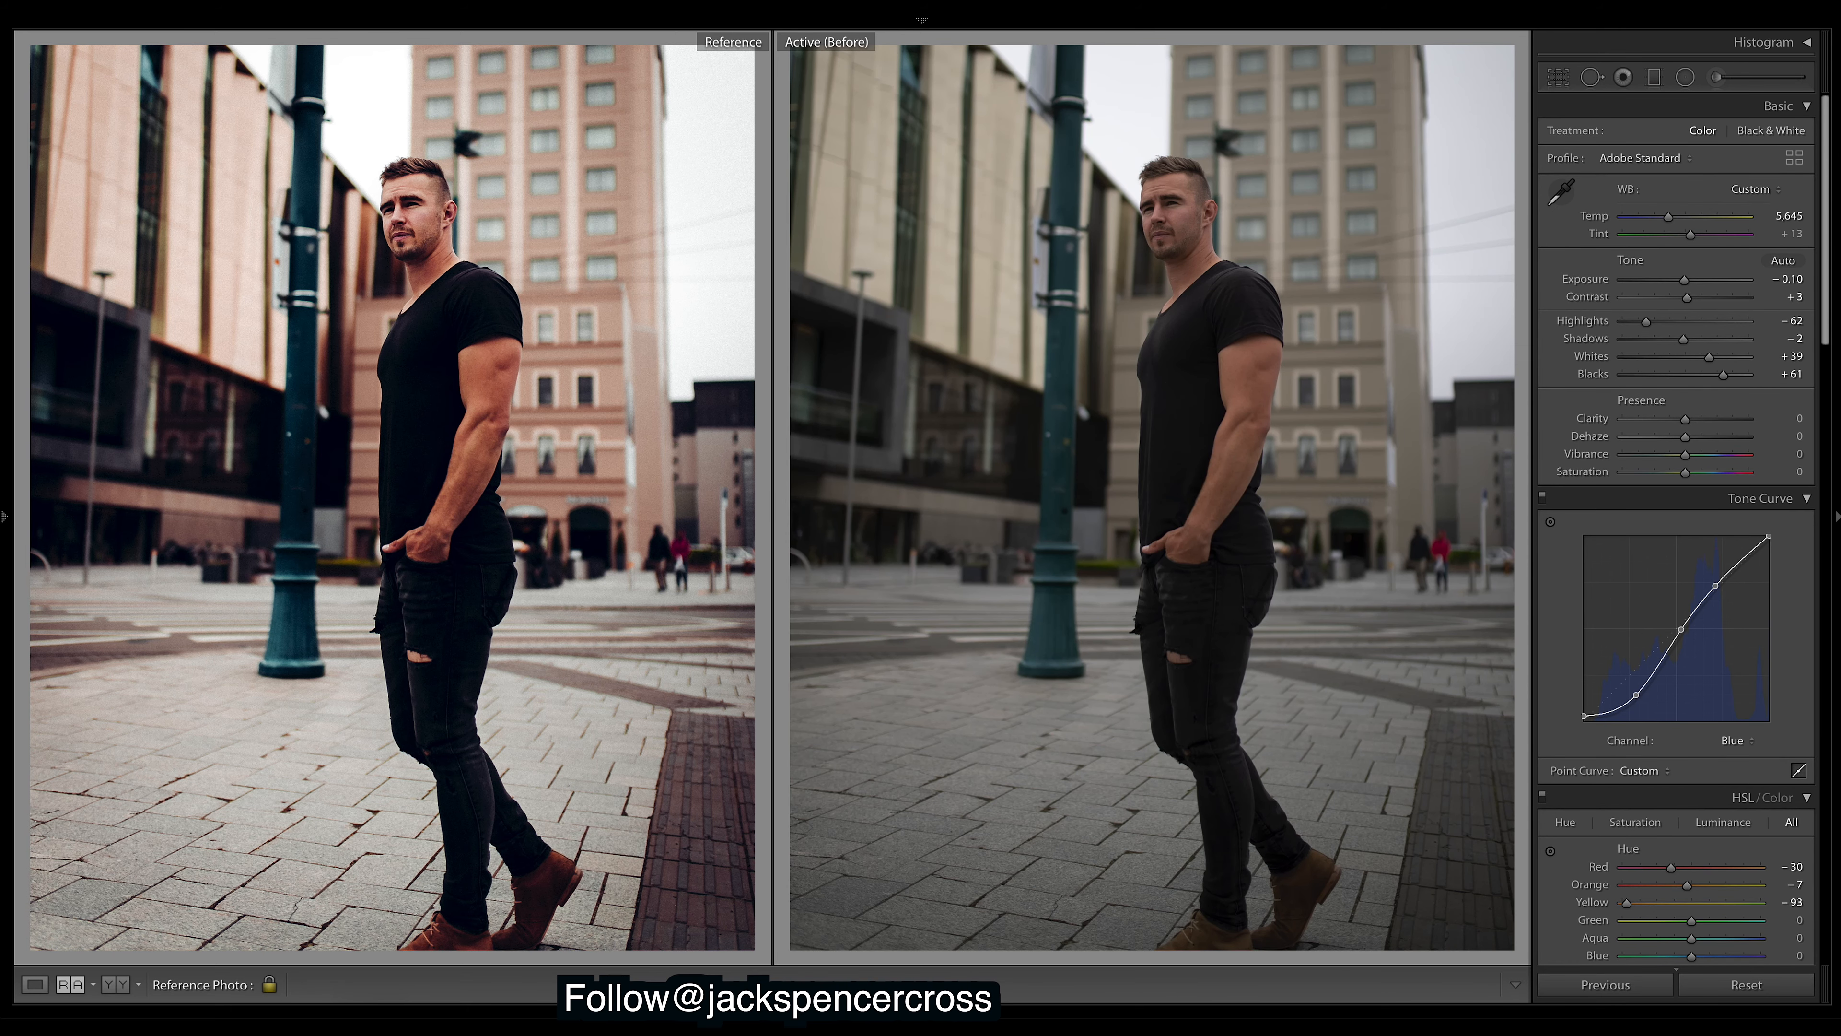
key(backslash)
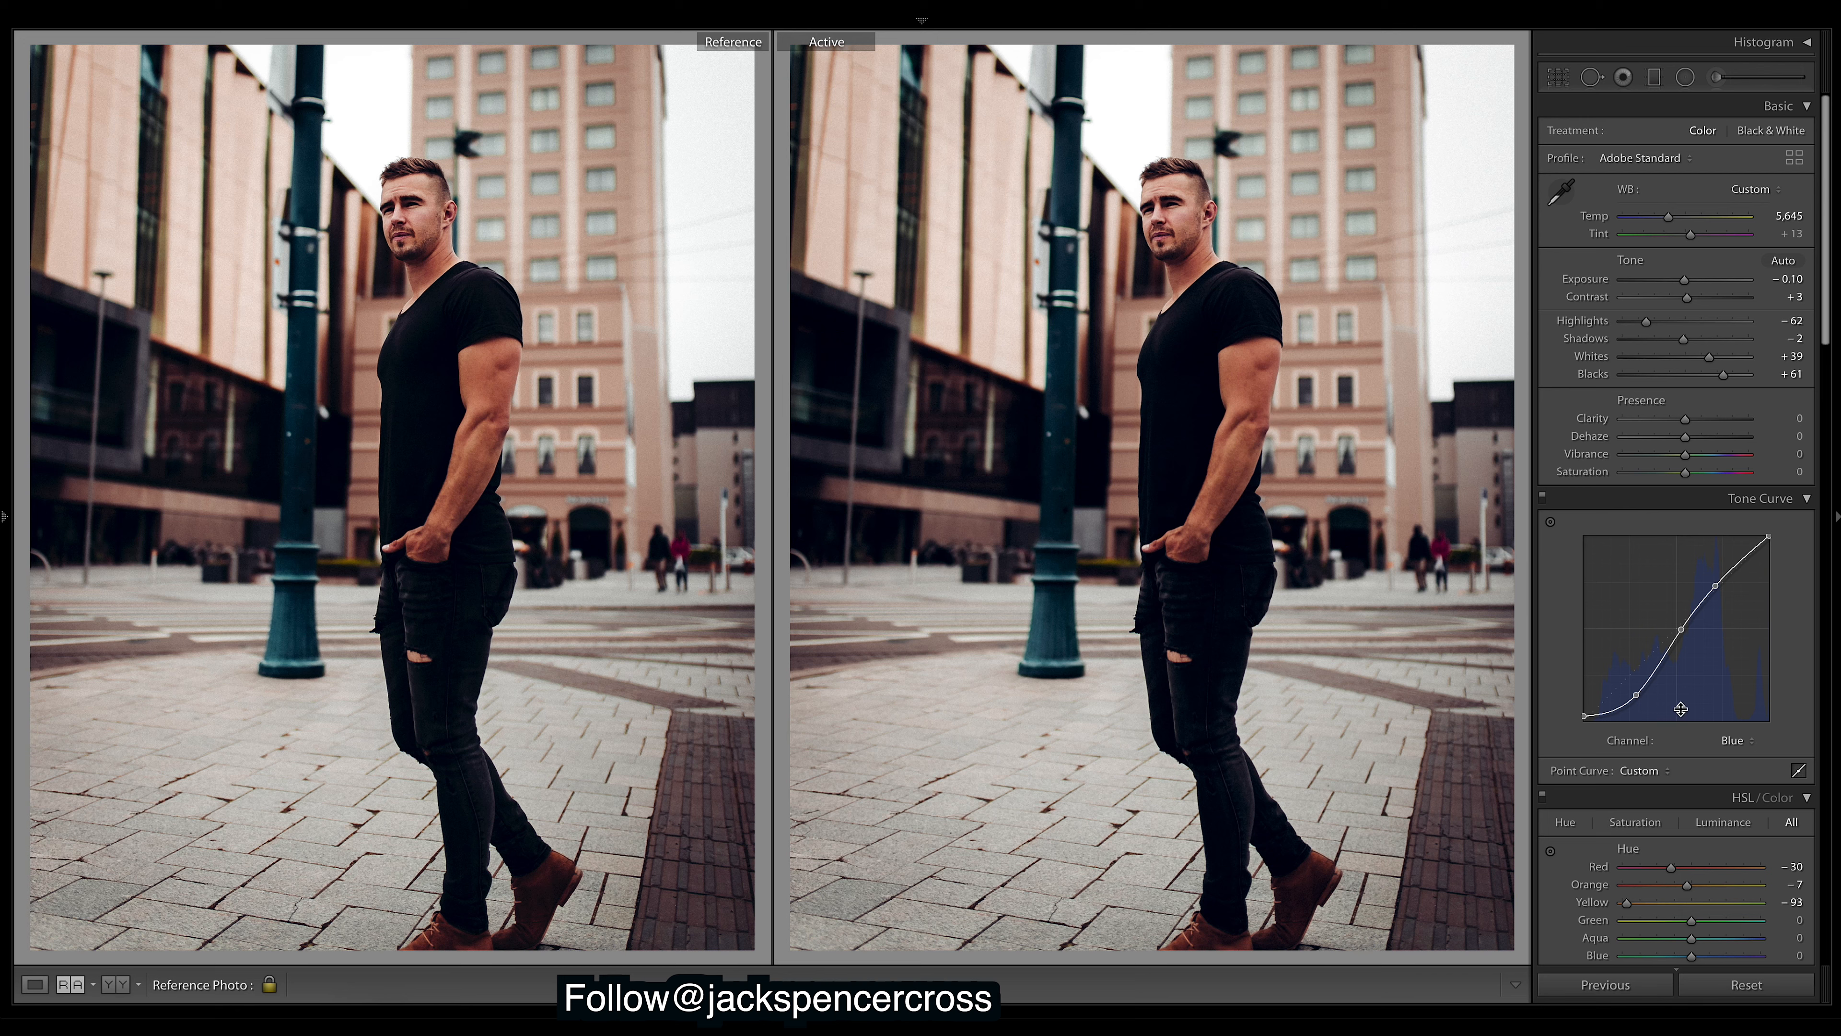
click(1747, 740)
click(1751, 724)
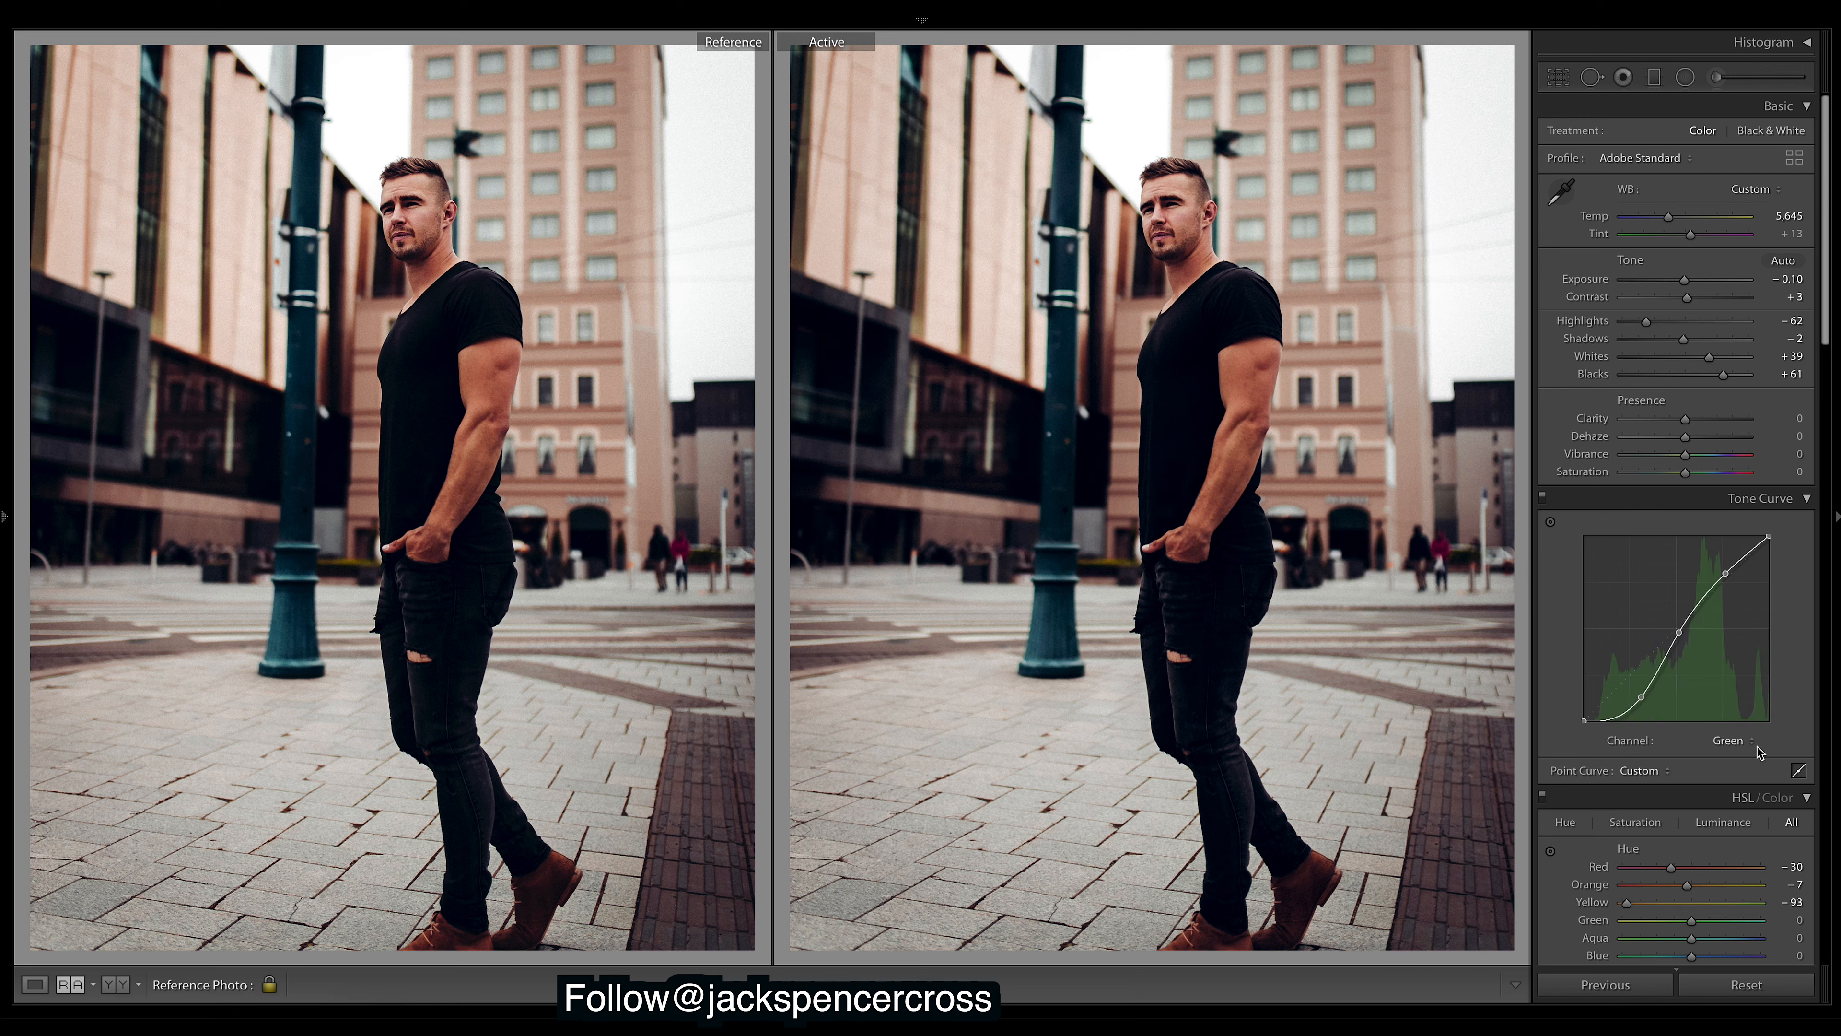
click(1747, 740)
click(1739, 741)
- Raise Vibrance to +12 and shift the HSL hues to Blue -49 and Aqua +79
drag(1686, 454, 1707, 471)
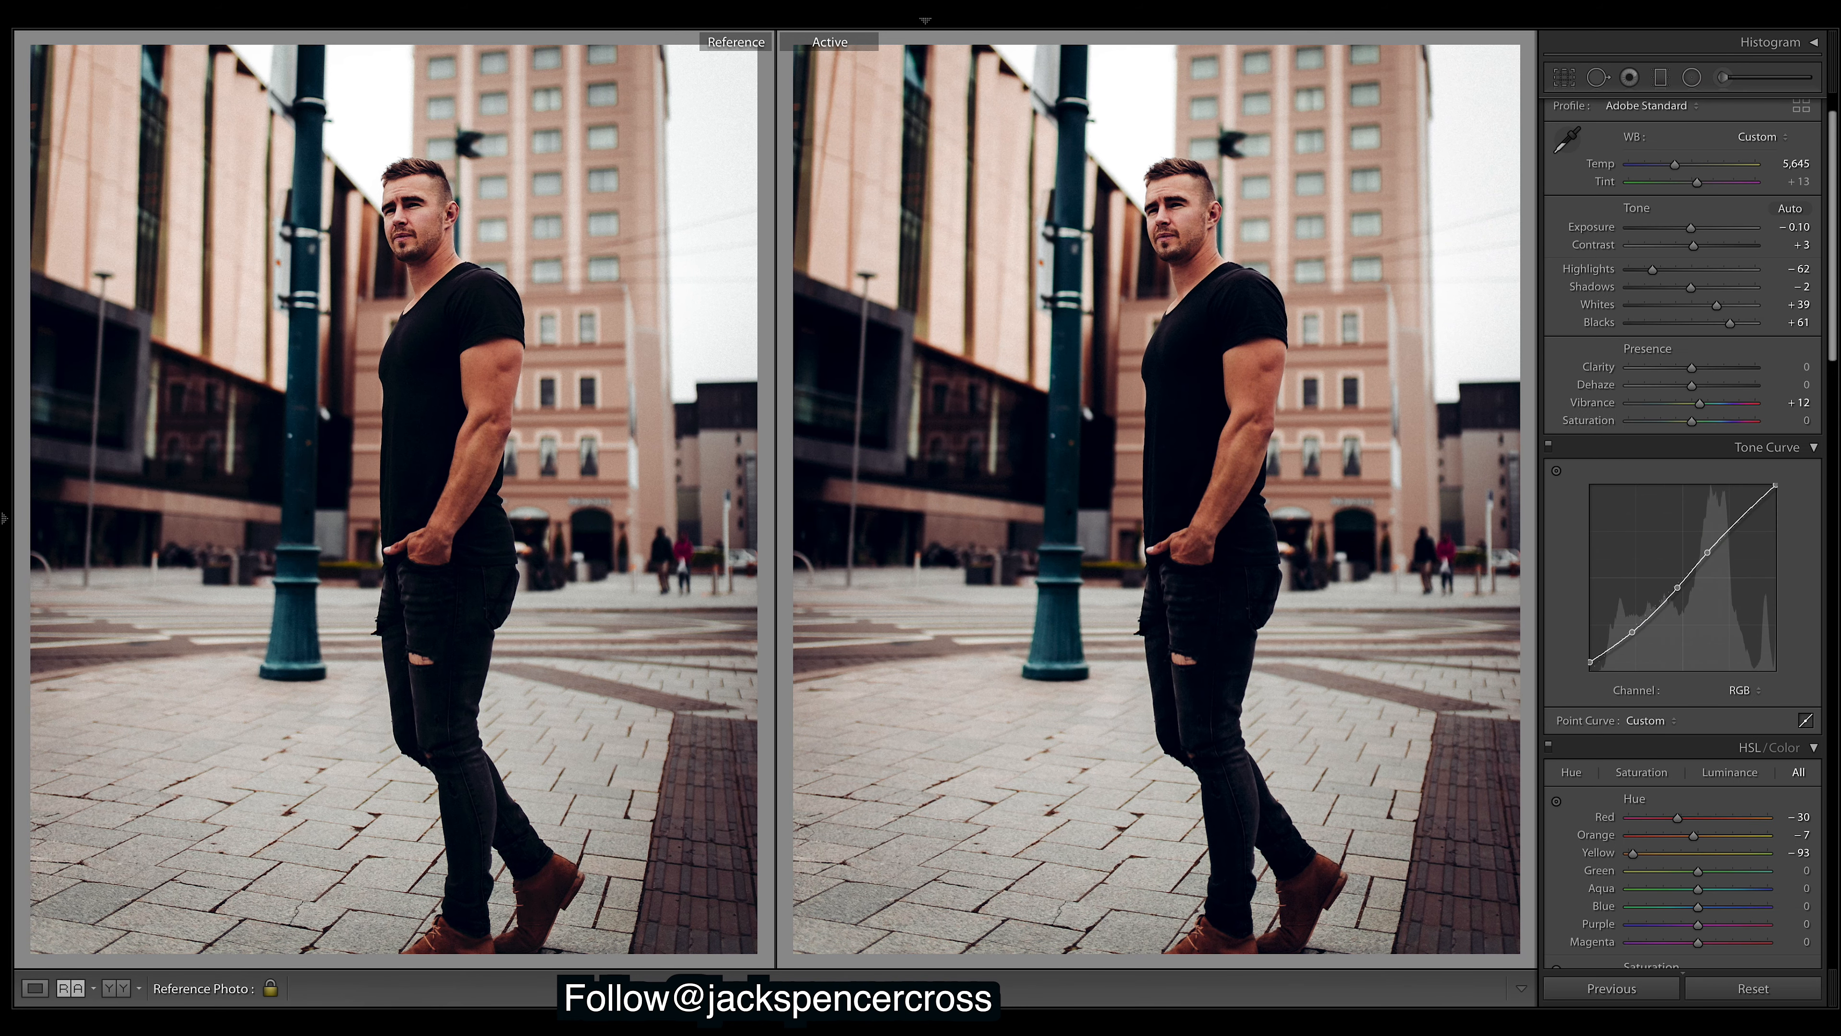
scroll(1682, 537, down, 5)
scroll(1700, 435, down, 4)
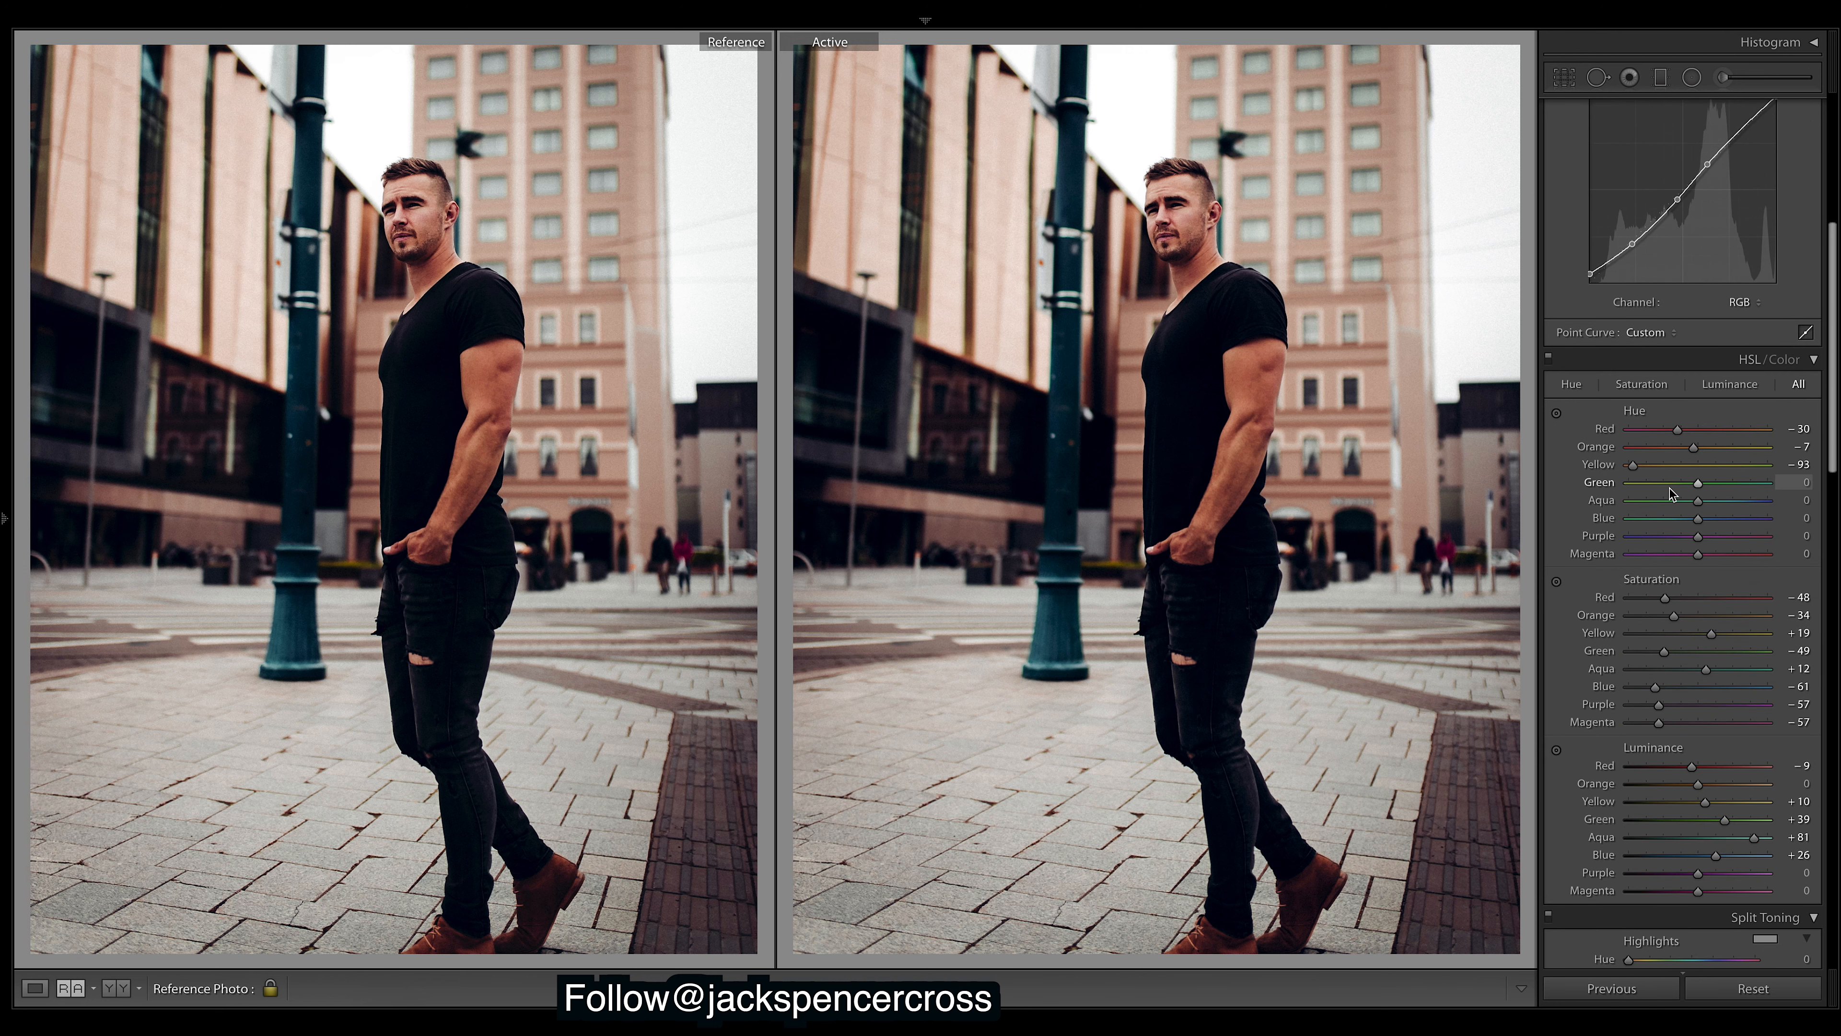
drag(1659, 518, 1668, 521)
drag(1698, 501, 1753, 506)
scroll(1726, 297, up, 4)
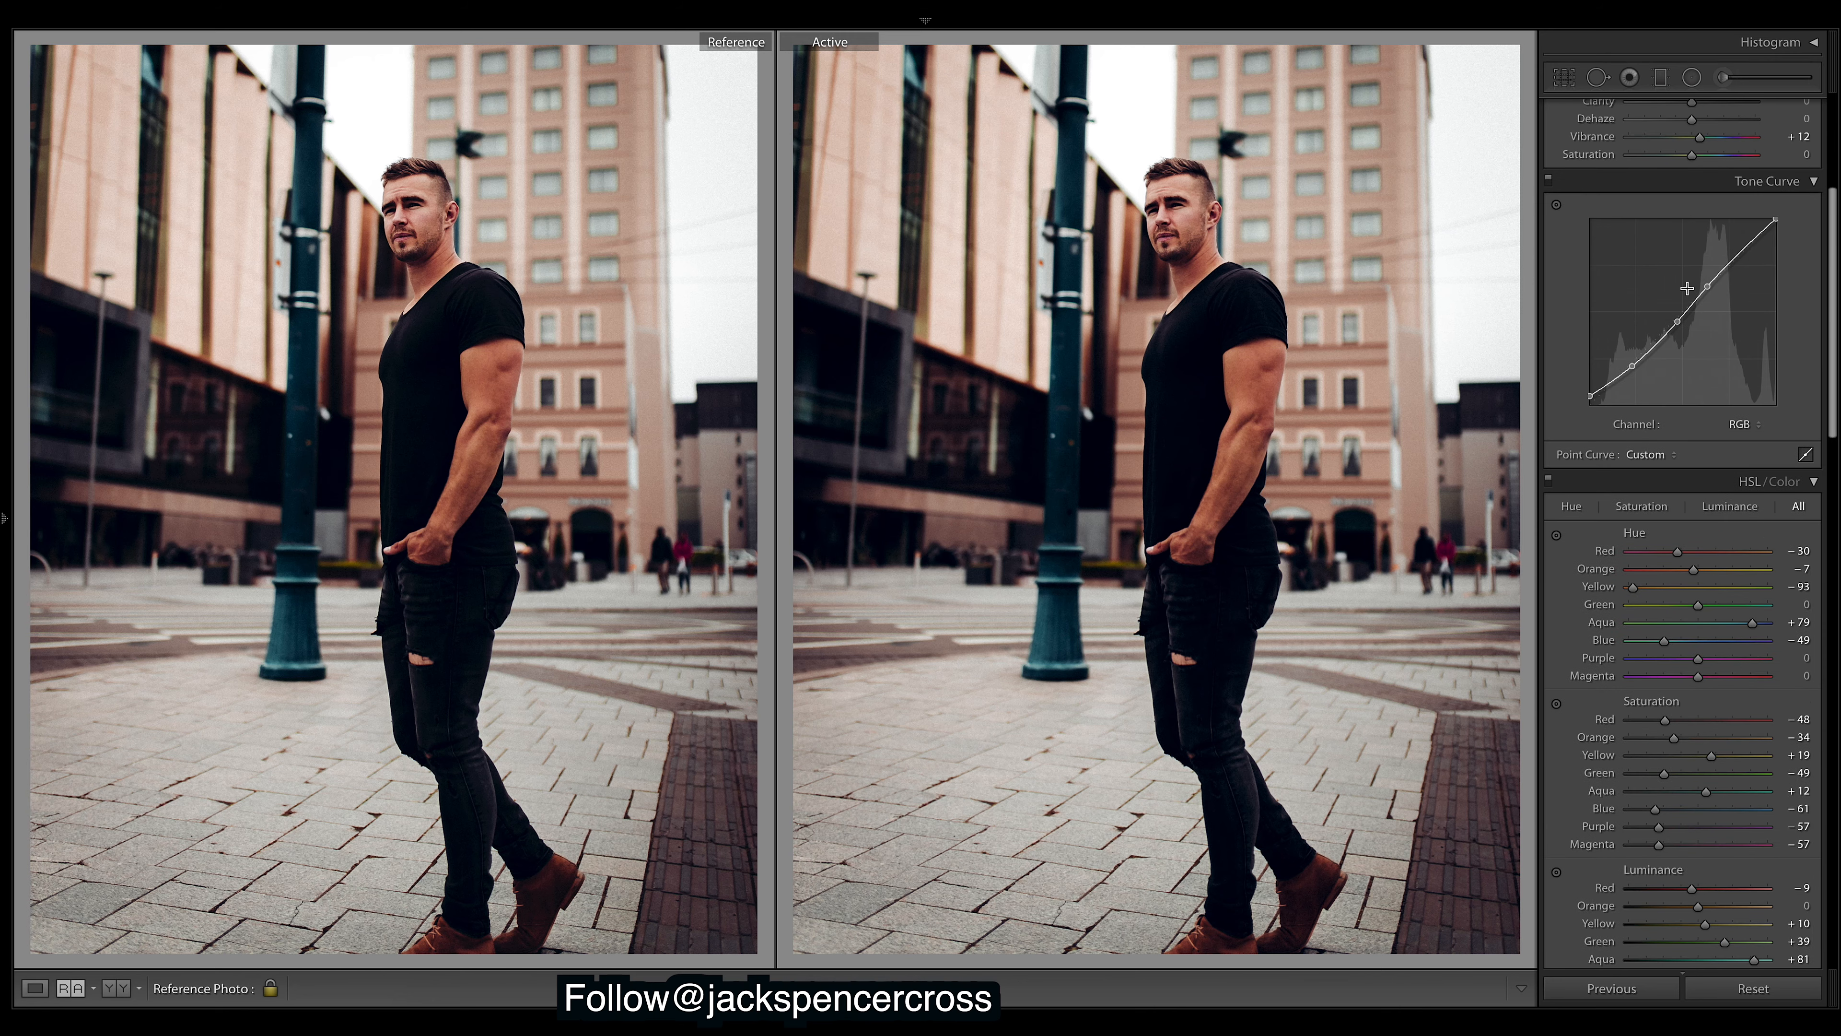
- Toggle the tone curve adjustment off and on to compare its effect on the photo
click(1550, 183)
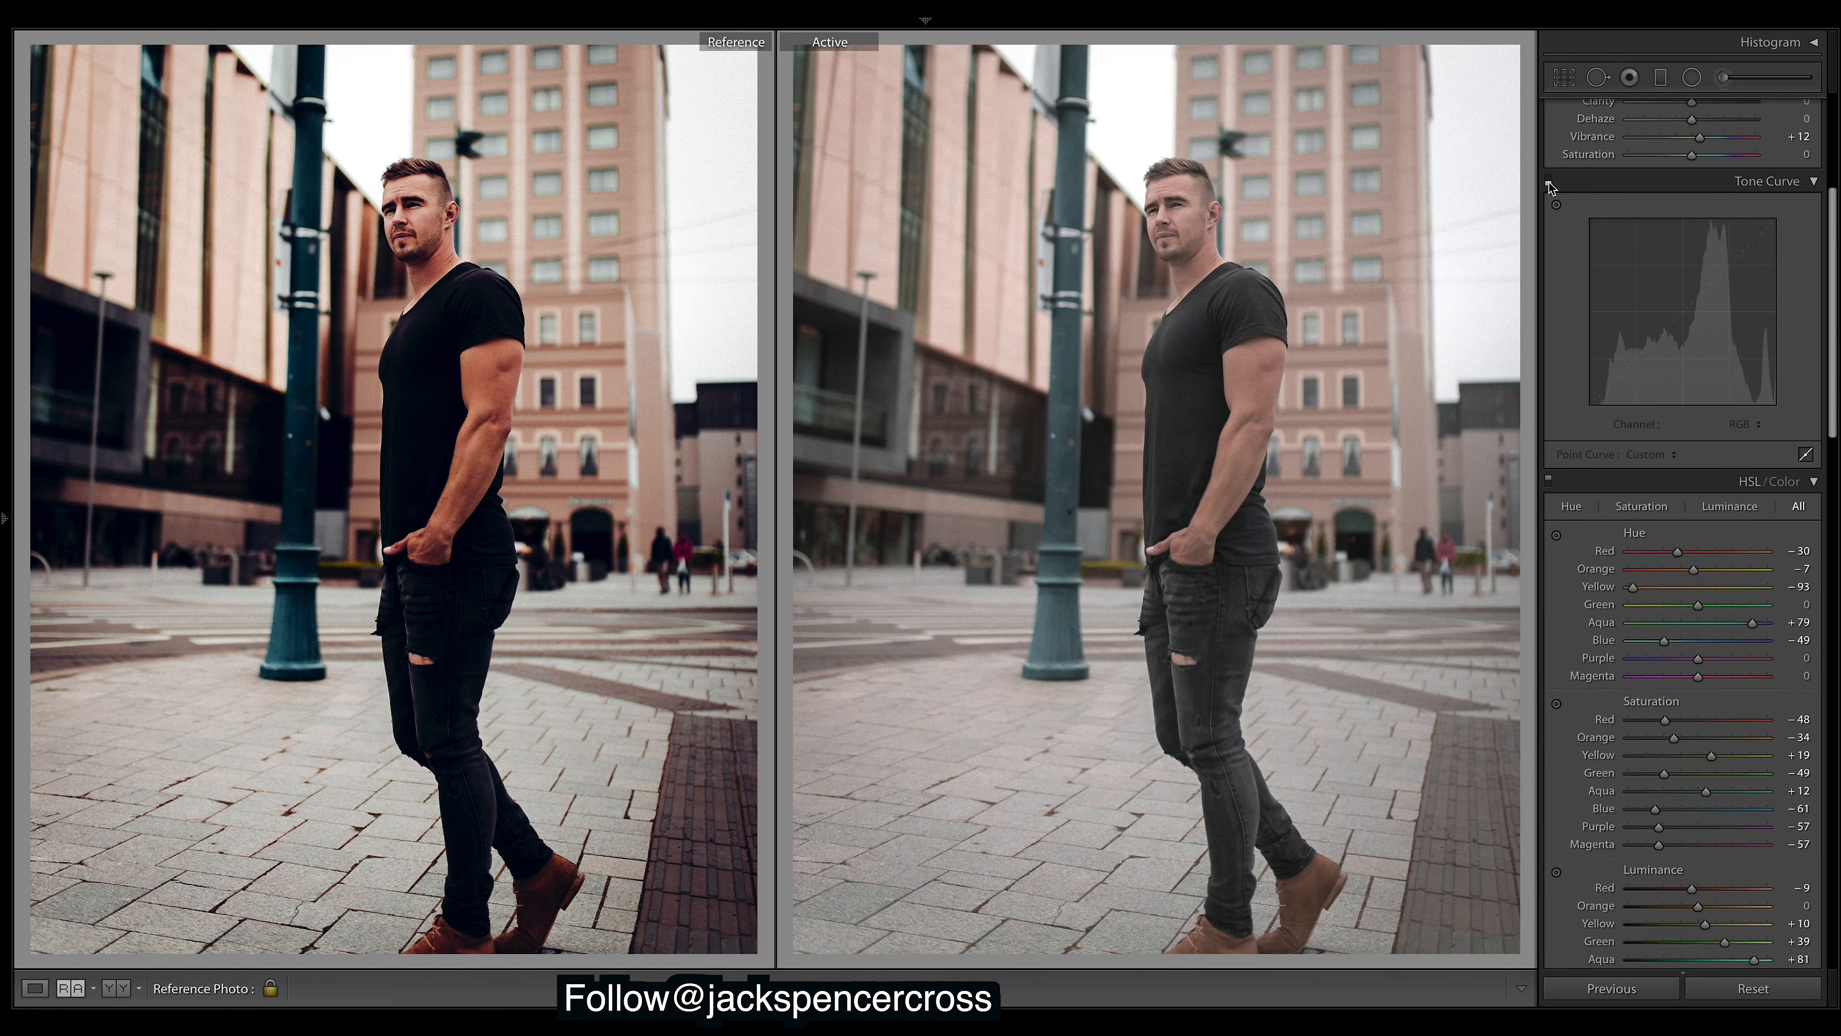
click(1550, 183)
click(1549, 183)
click(1549, 183)
click(1549, 181)
click(1550, 182)
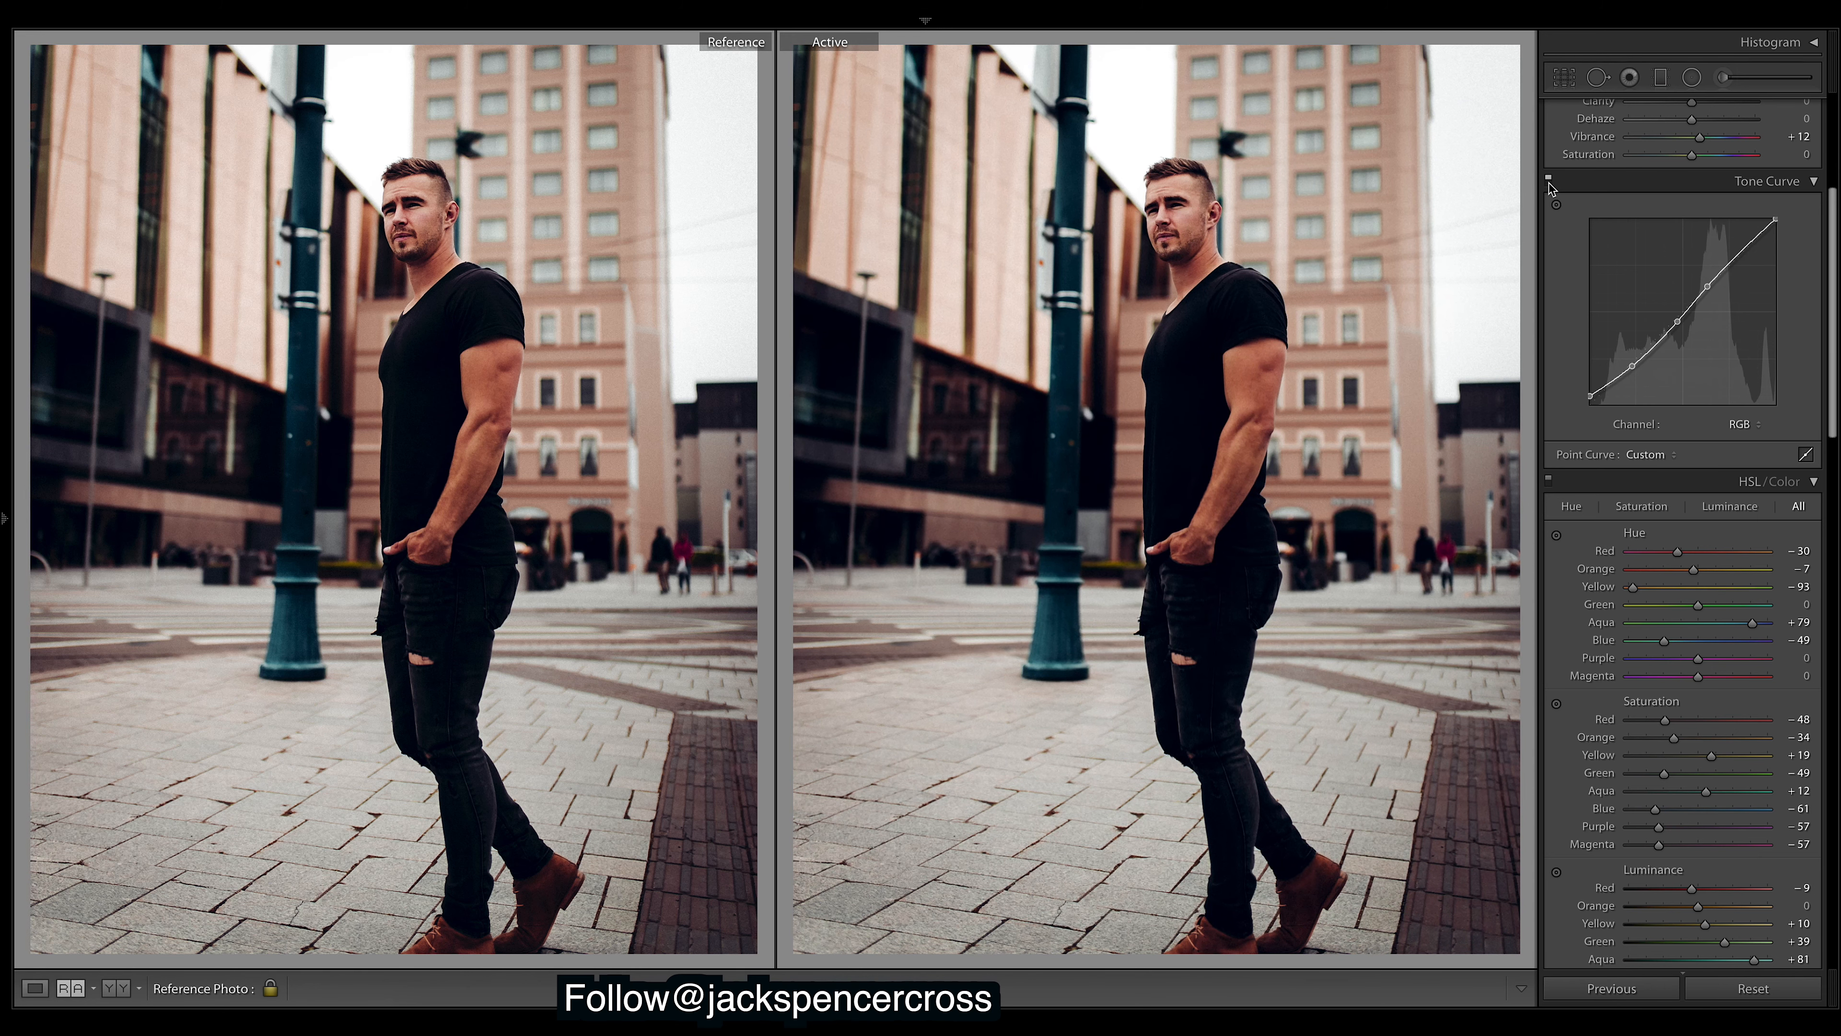
- Save the current settings as a new preset named O&T 1 Red Deep in the User Presets group
click(5, 518)
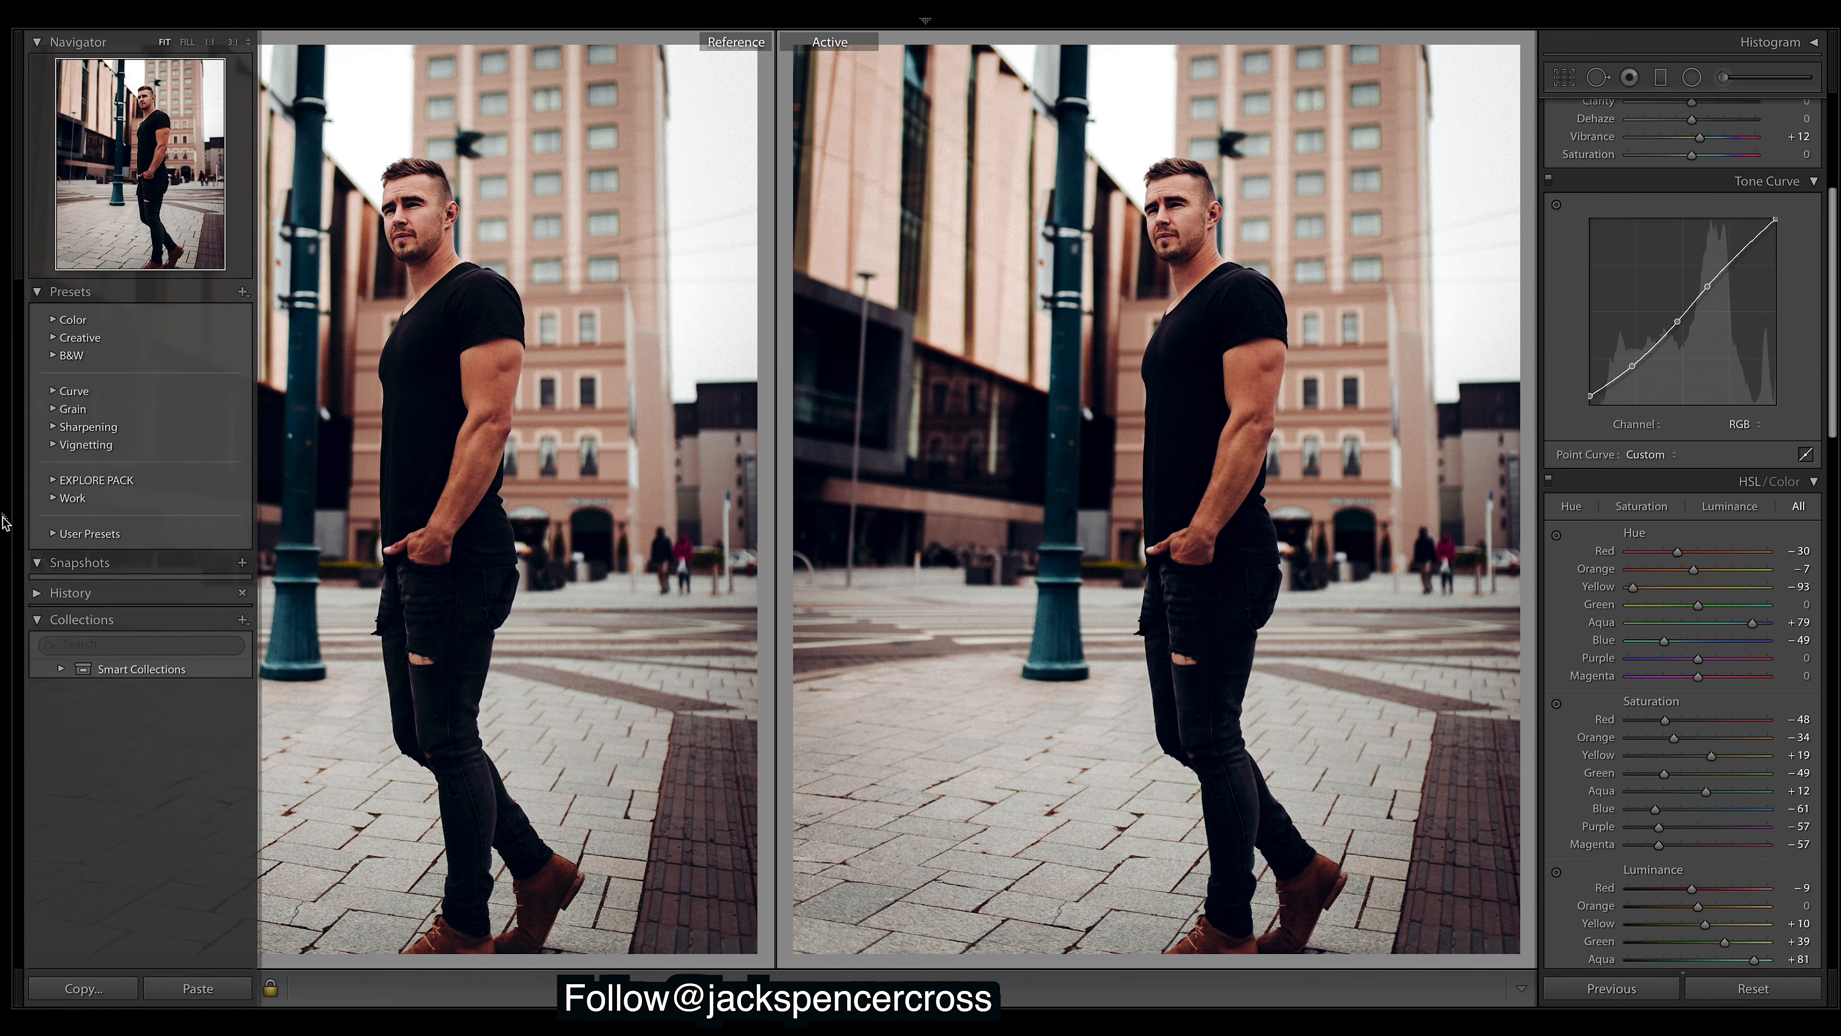
click(242, 292)
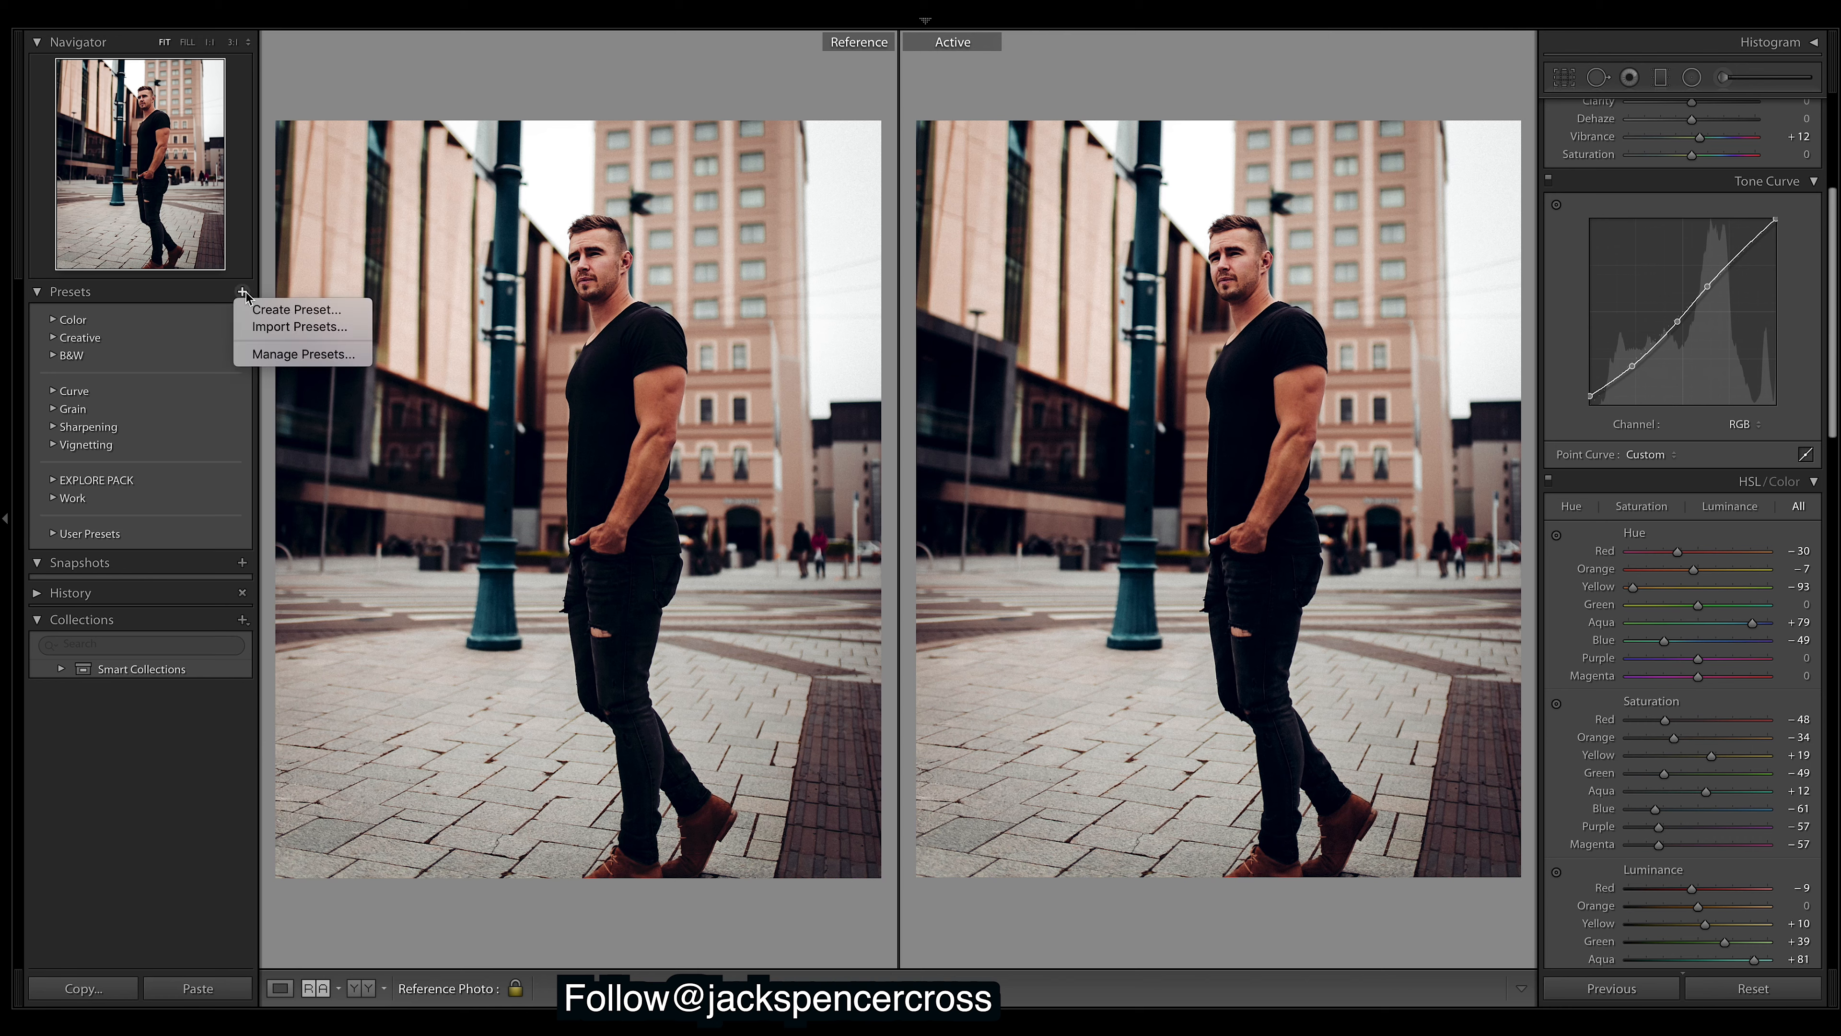
click(264, 310)
text(O&T 1)
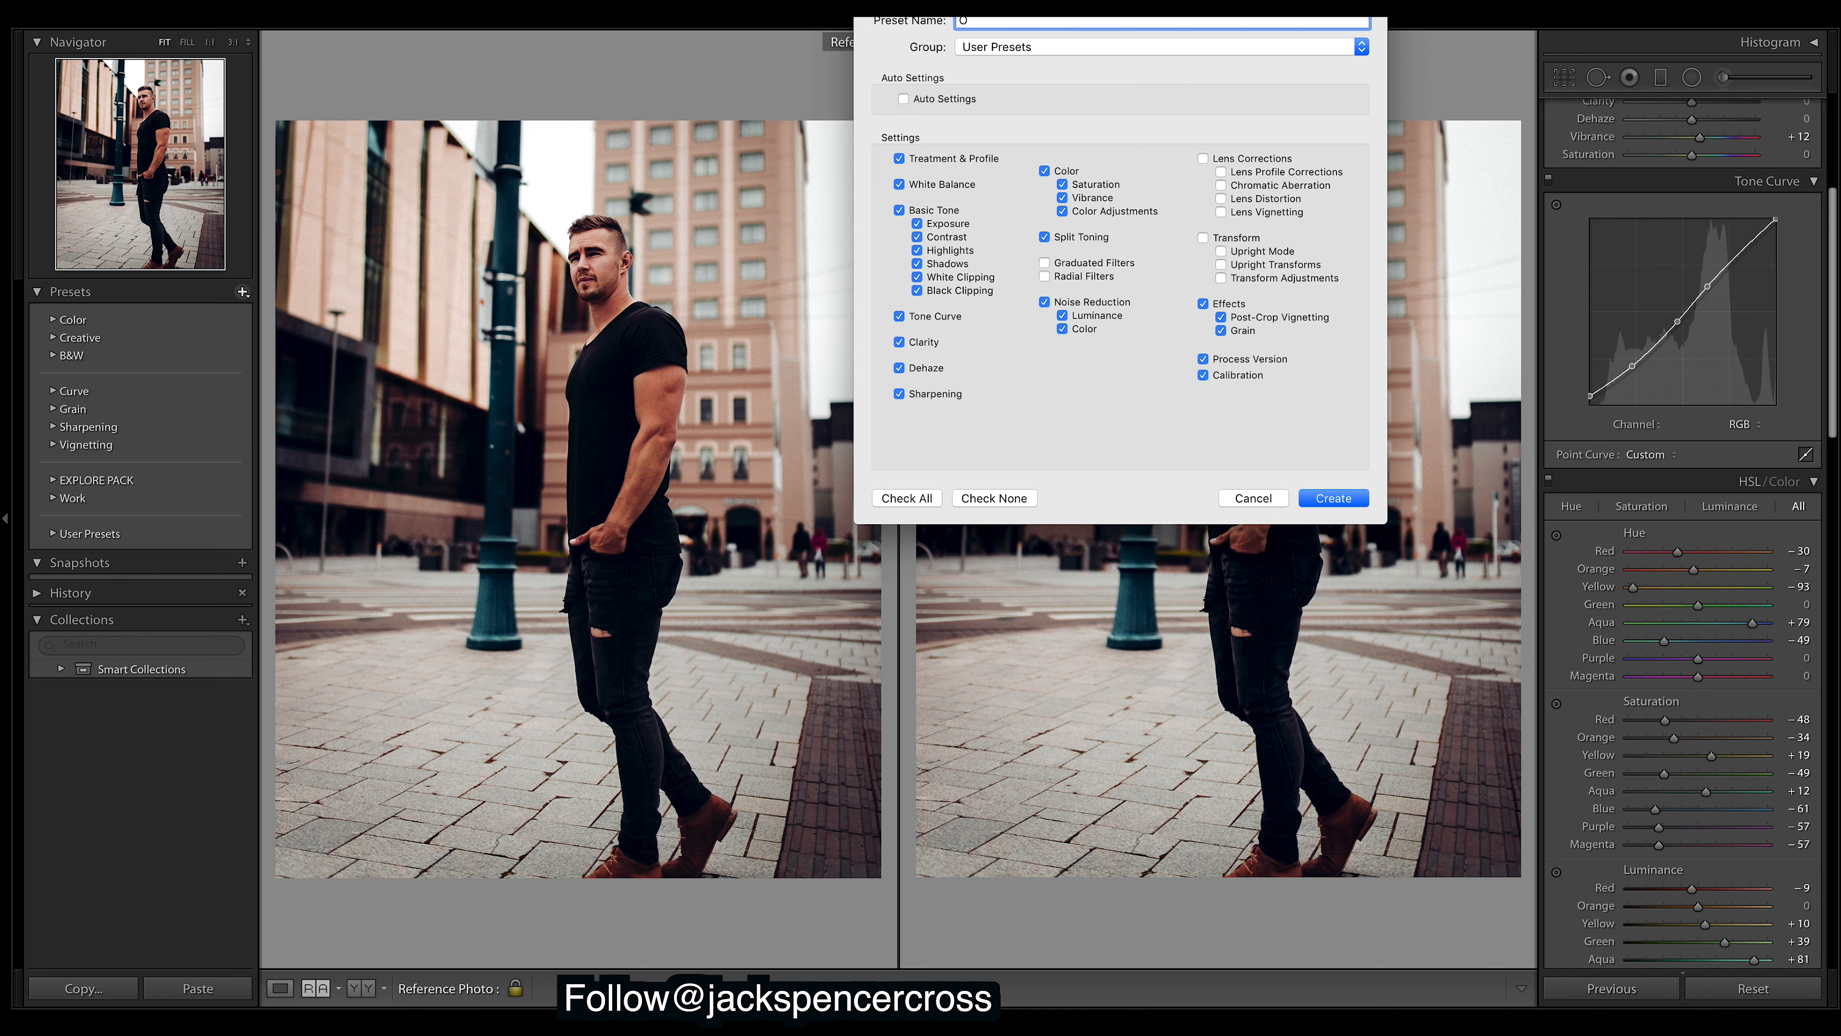
text( Red De)
click(1337, 502)
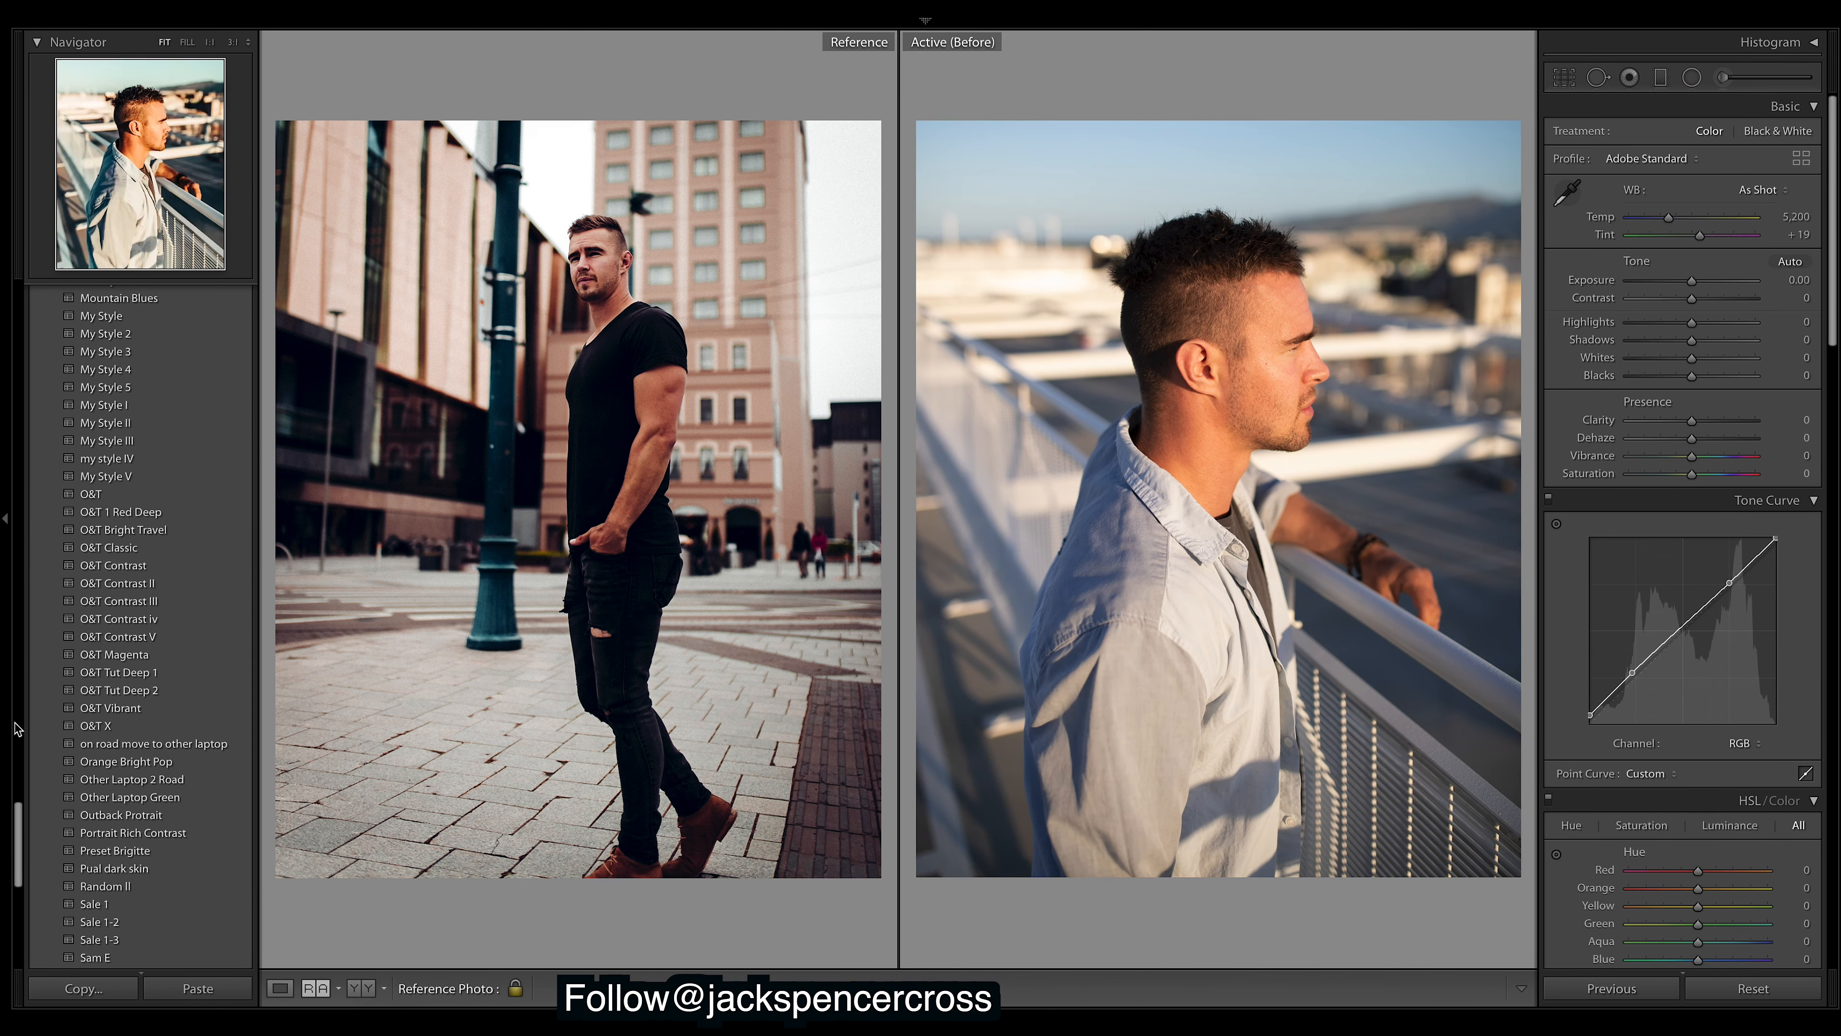
- Apply the O&T 1 Red Deep preset to the portrait of the man at the railing and cool its Temp to 4,314
click(121, 512)
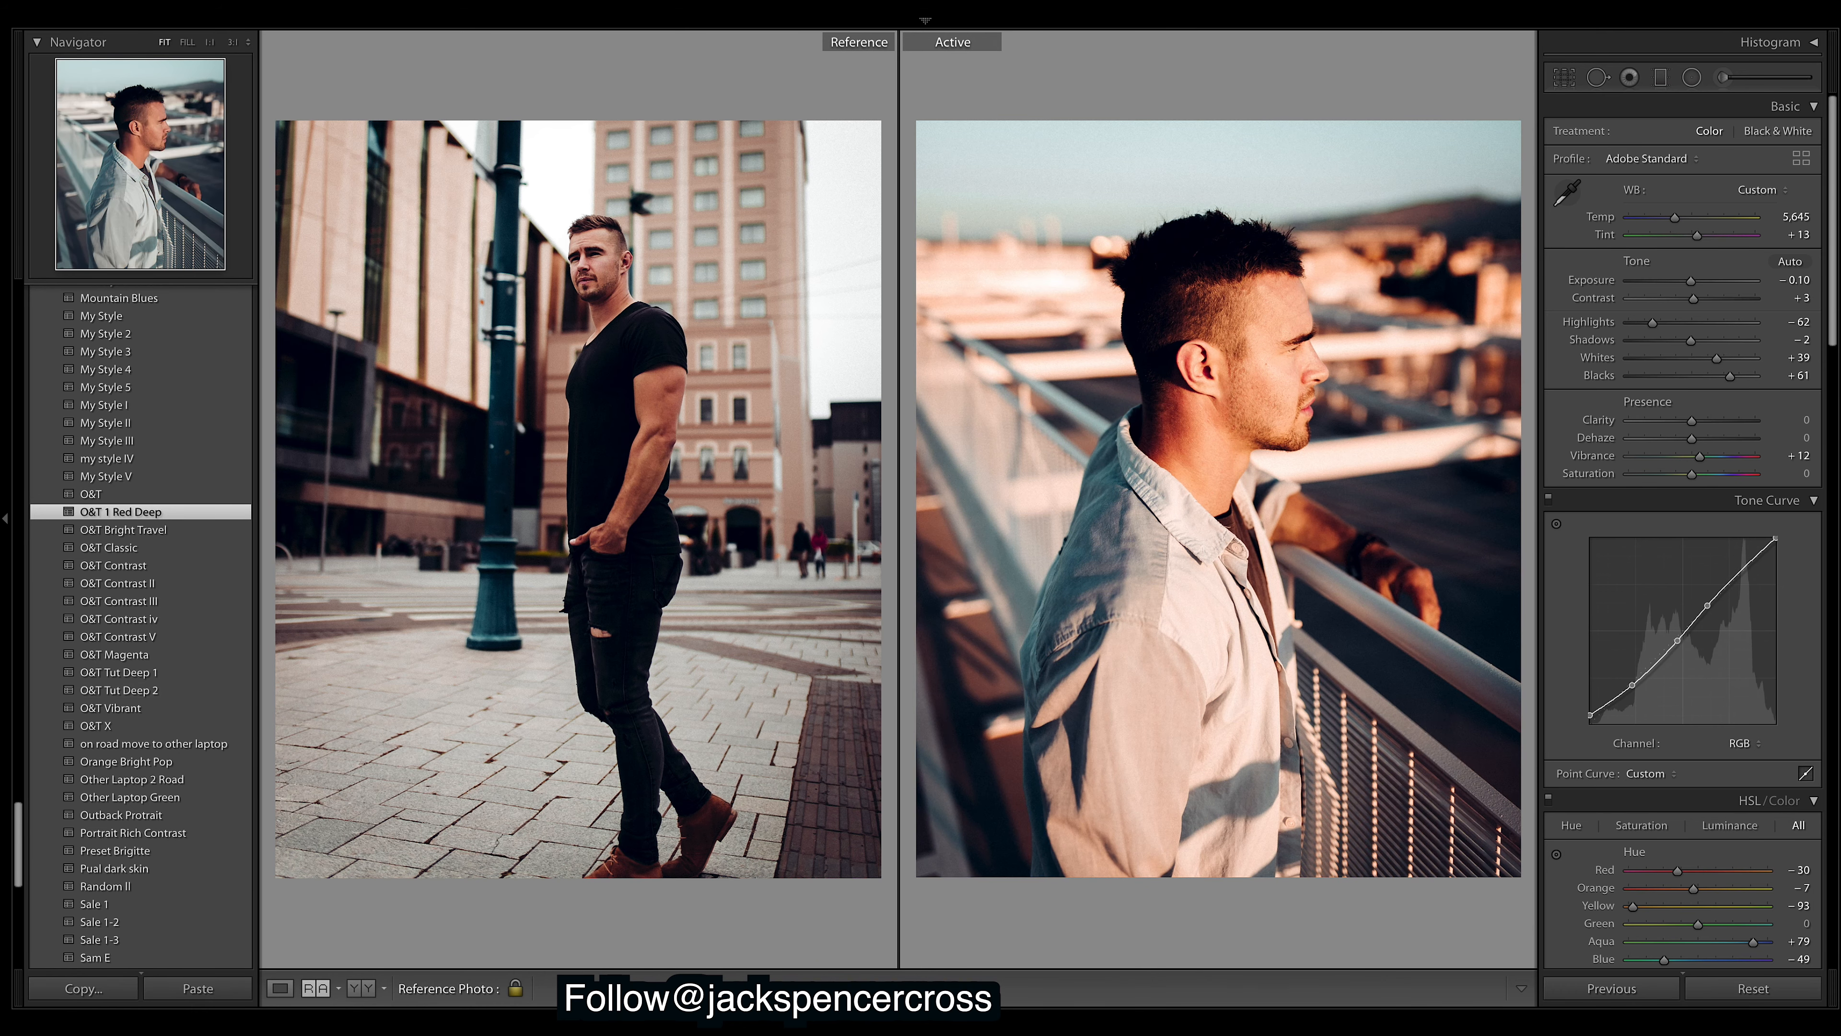
click(6, 519)
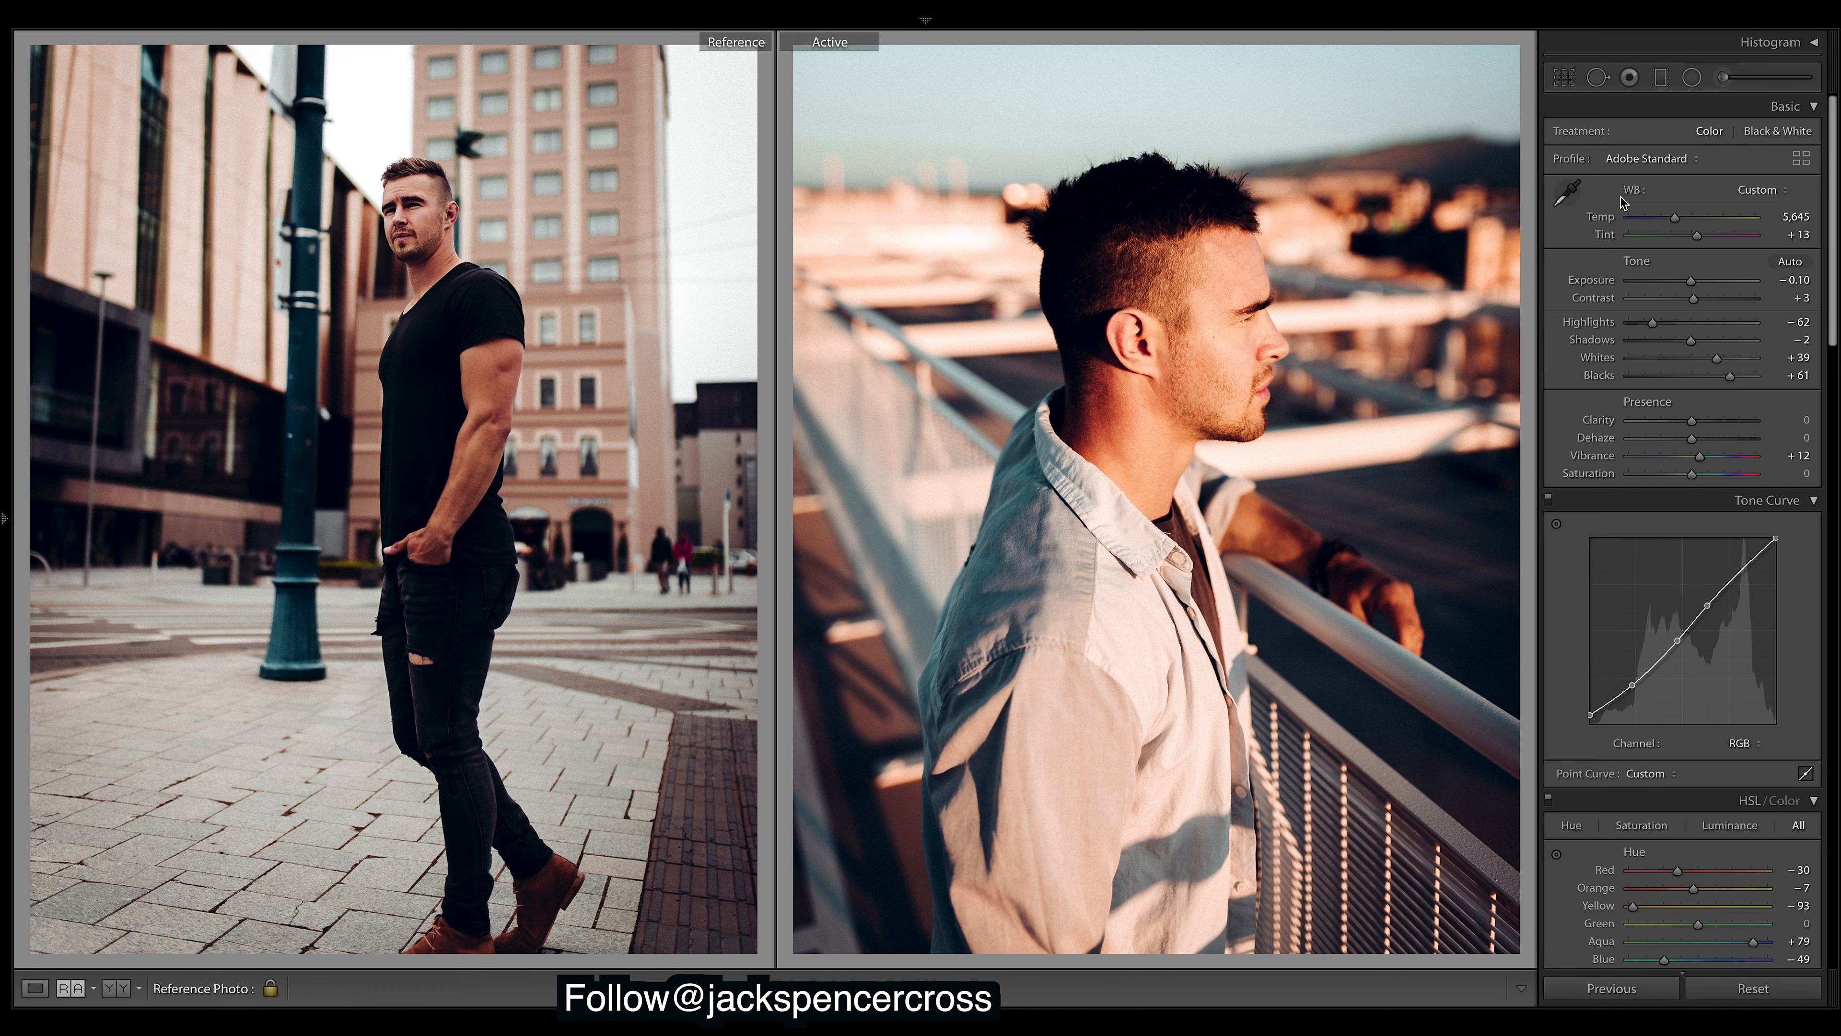
drag(1673, 216, 1662, 216)
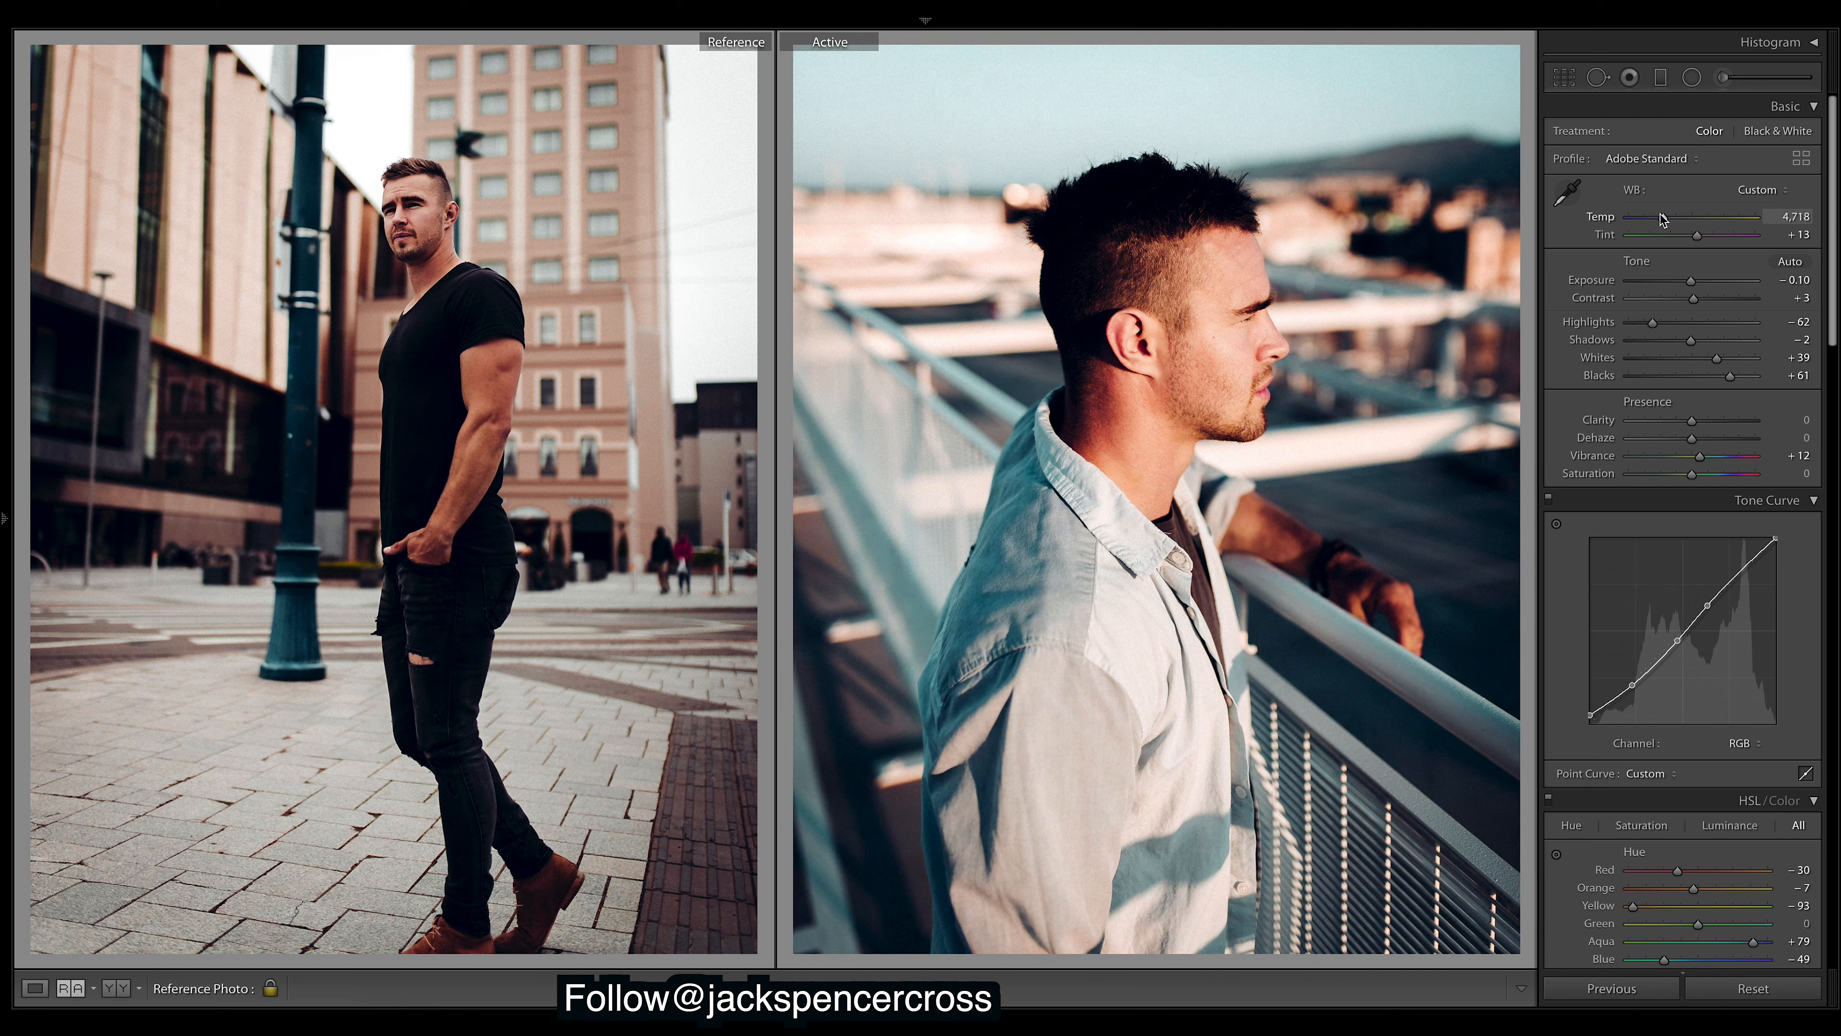
drag(1660, 216, 1657, 217)
drag(1660, 219, 1658, 219)
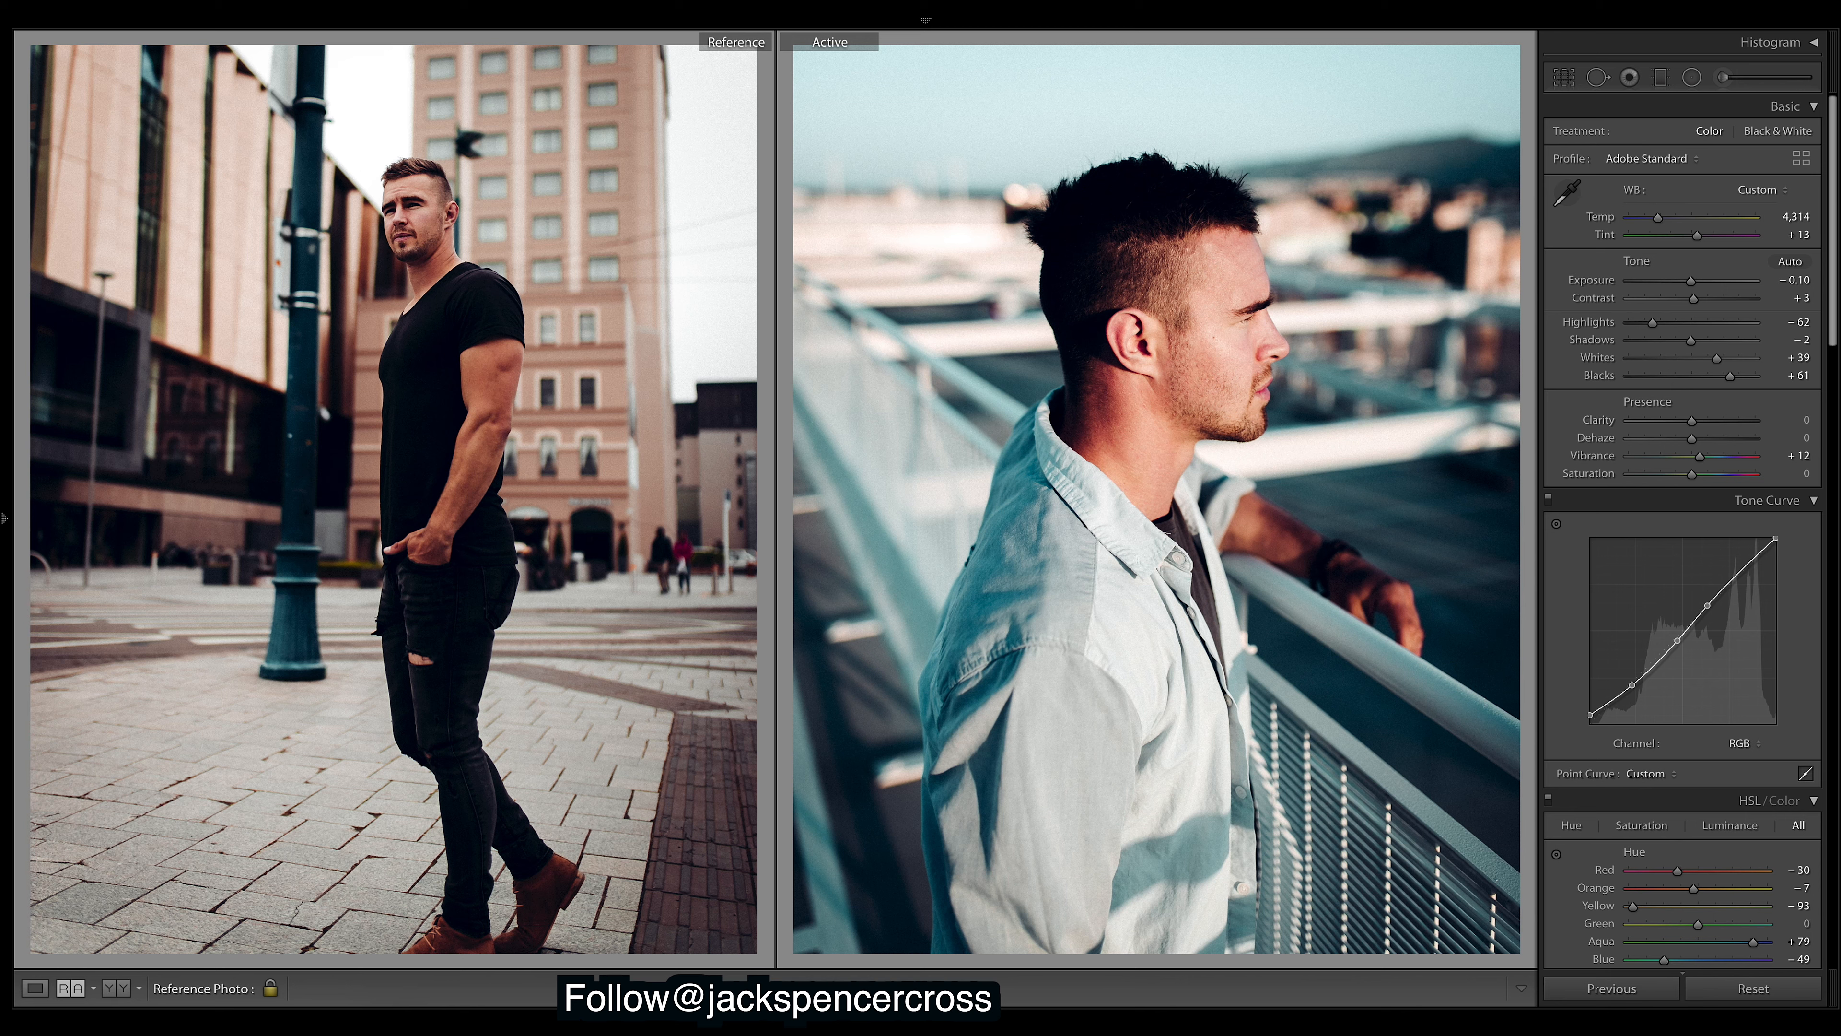
- Set Blacks to +66, lift the RGB tone curve's shadow point and move its highlight point further up the curve
key(ctrl+z)
scroll(1737, 612, down, 1)
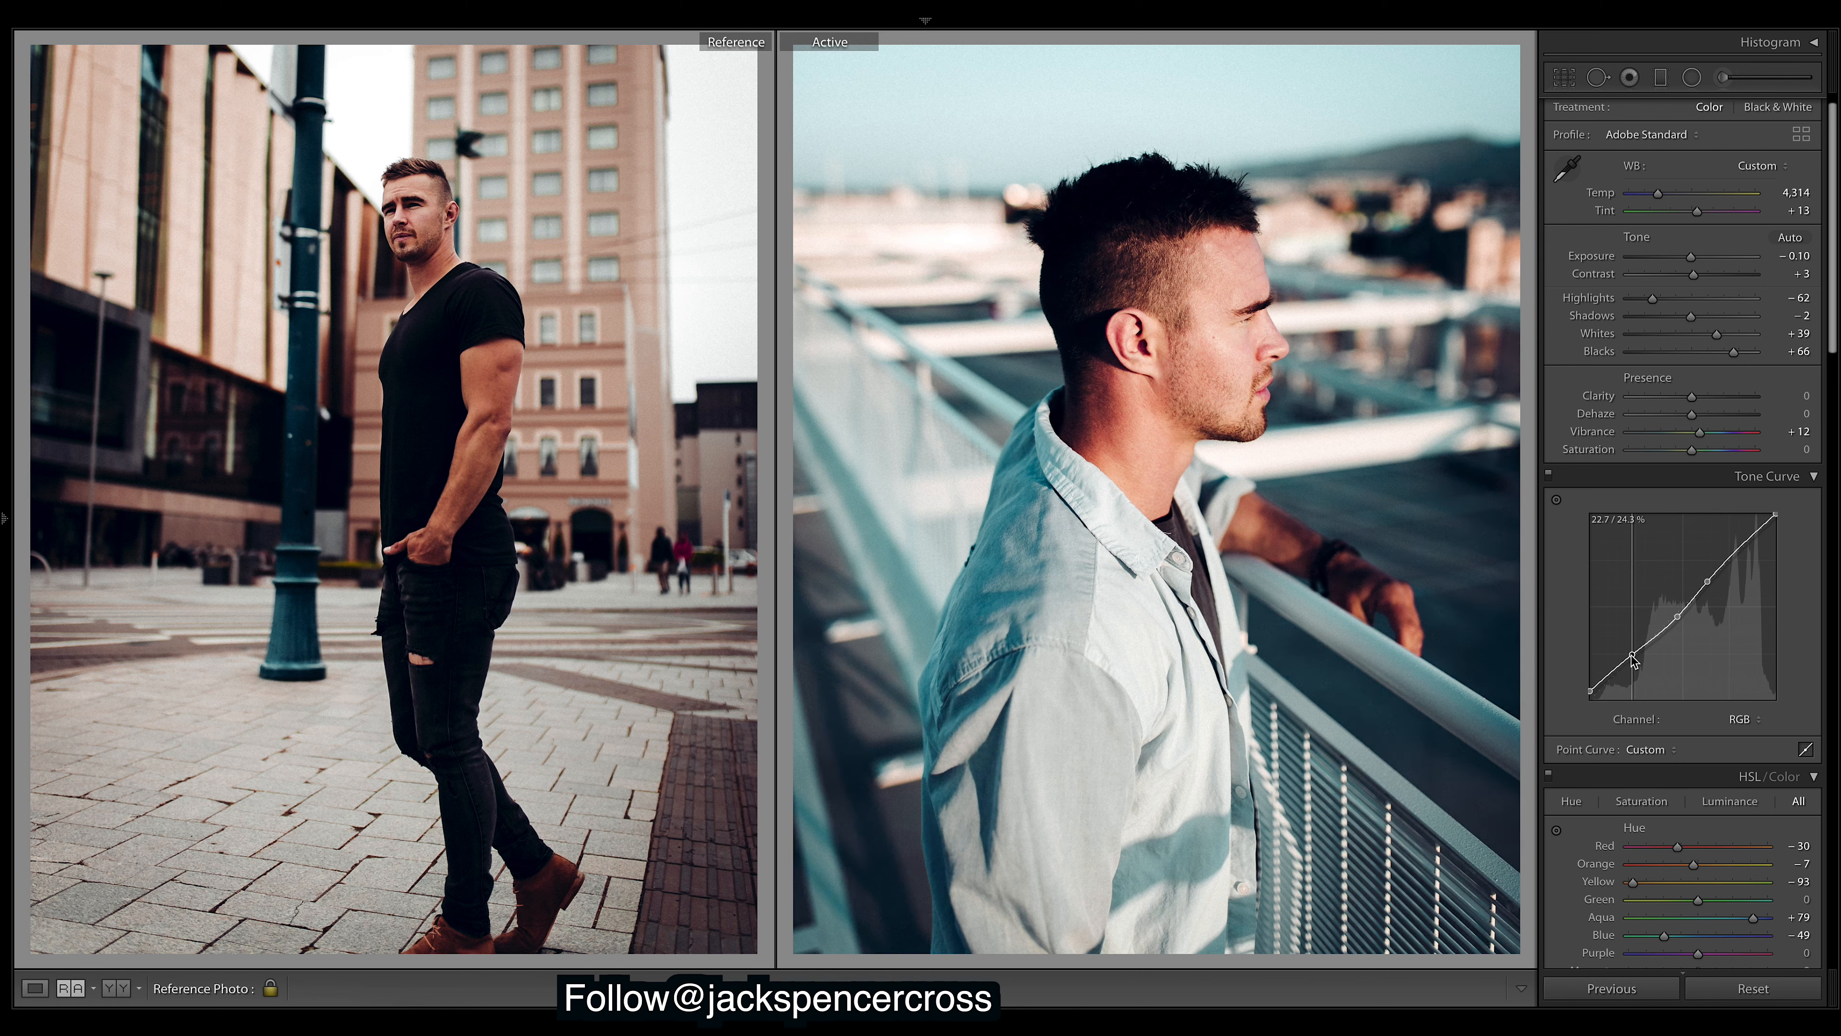
drag(1633, 659, 1630, 649)
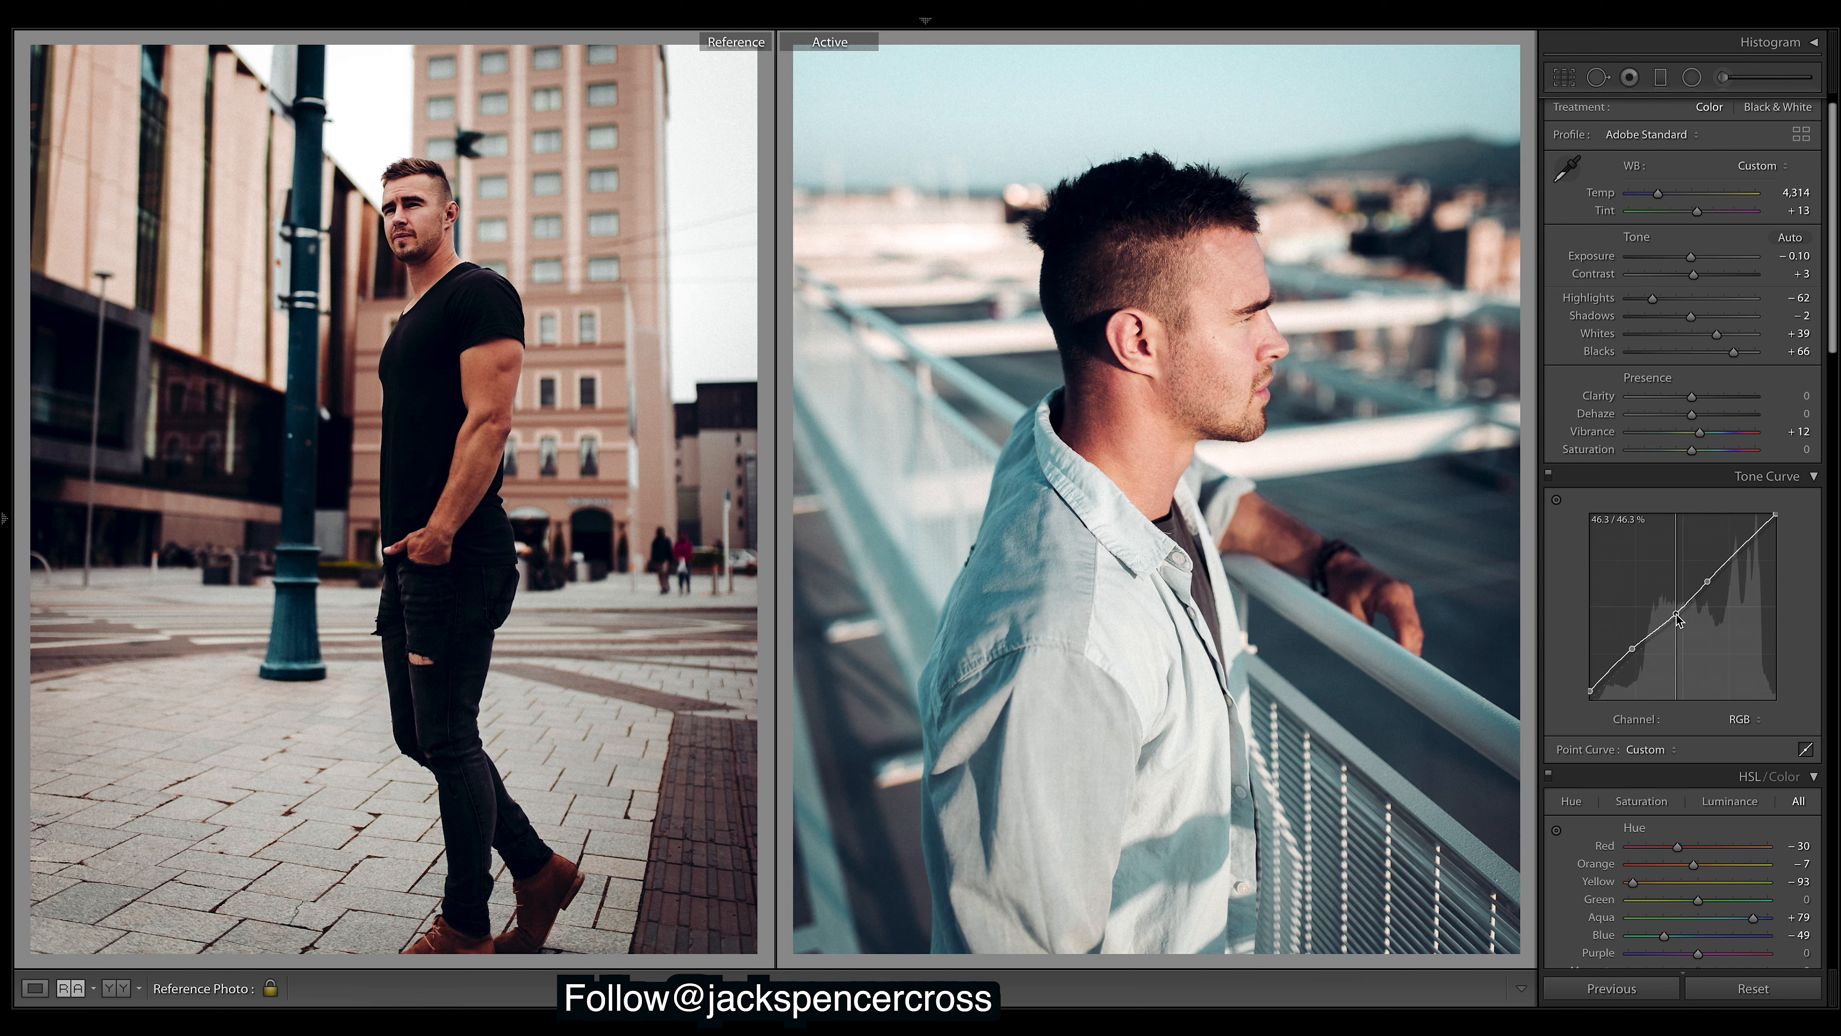
drag(1678, 616, 1732, 565)
- Shift the HSL hues to Red +25, Orange -10 and Yellow -82
scroll(1757, 662, down, 3)
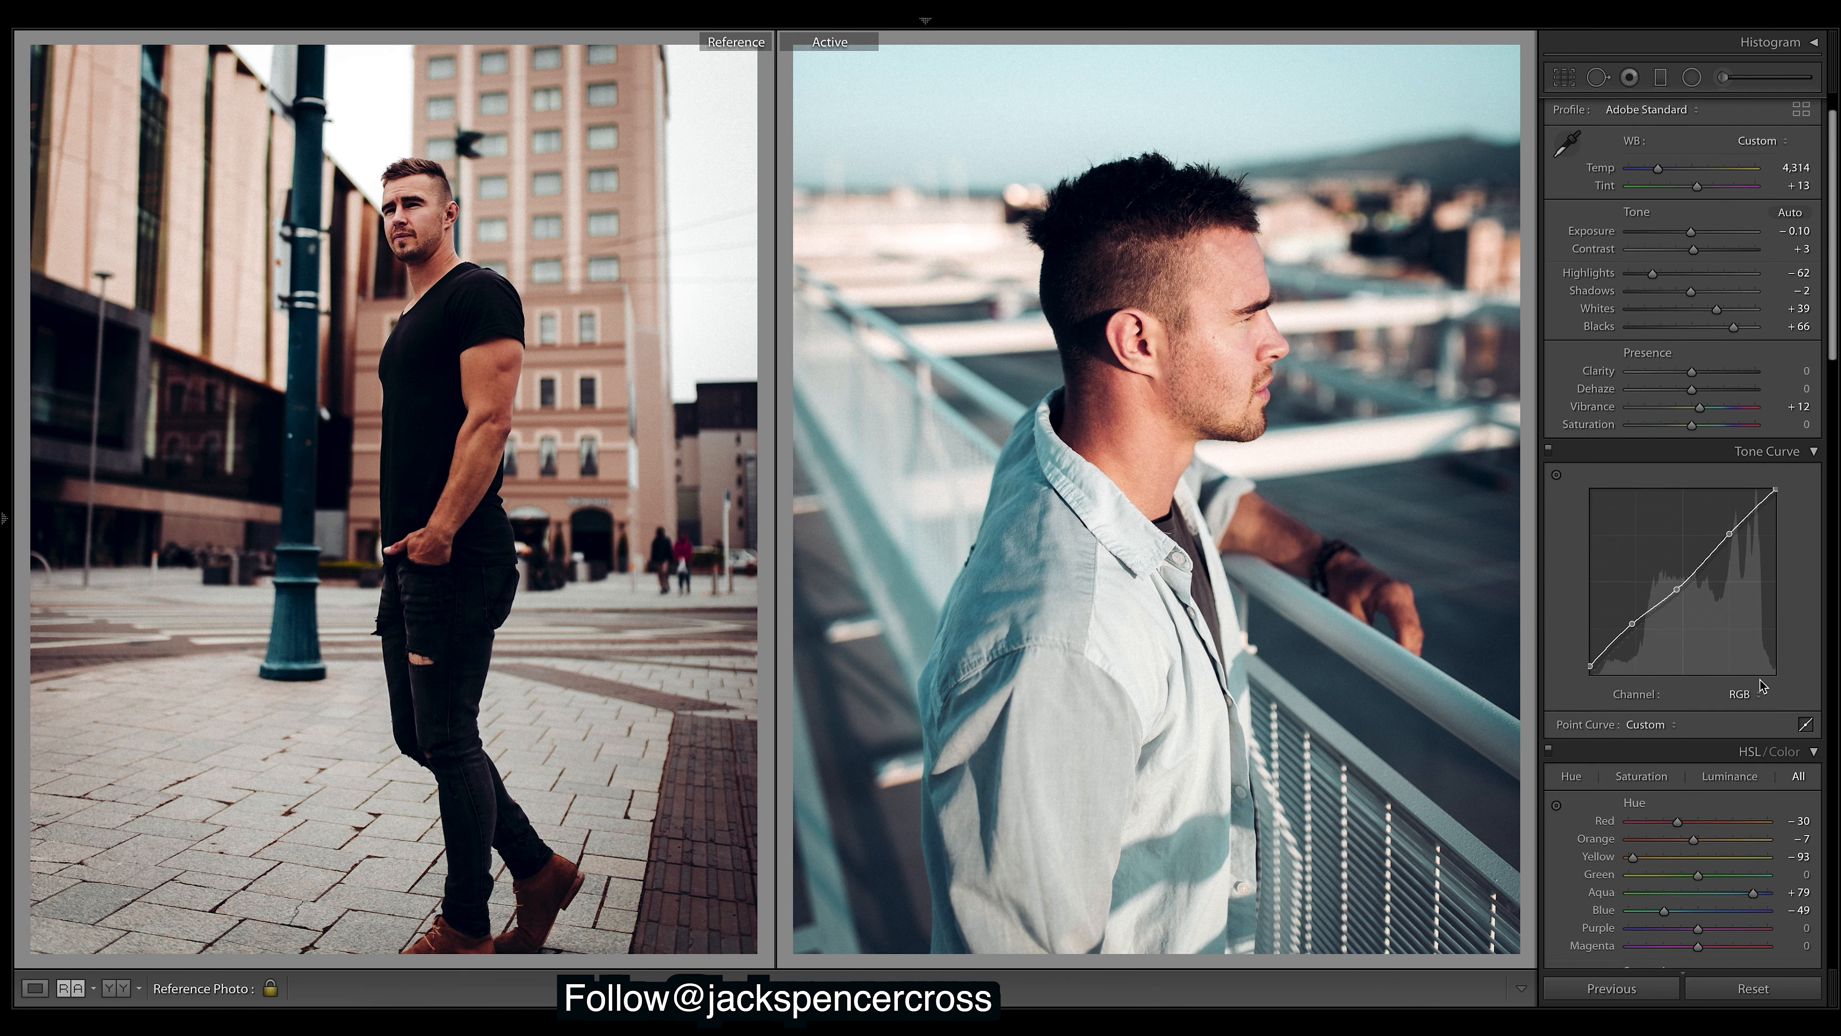
scroll(1769, 694, down, 8)
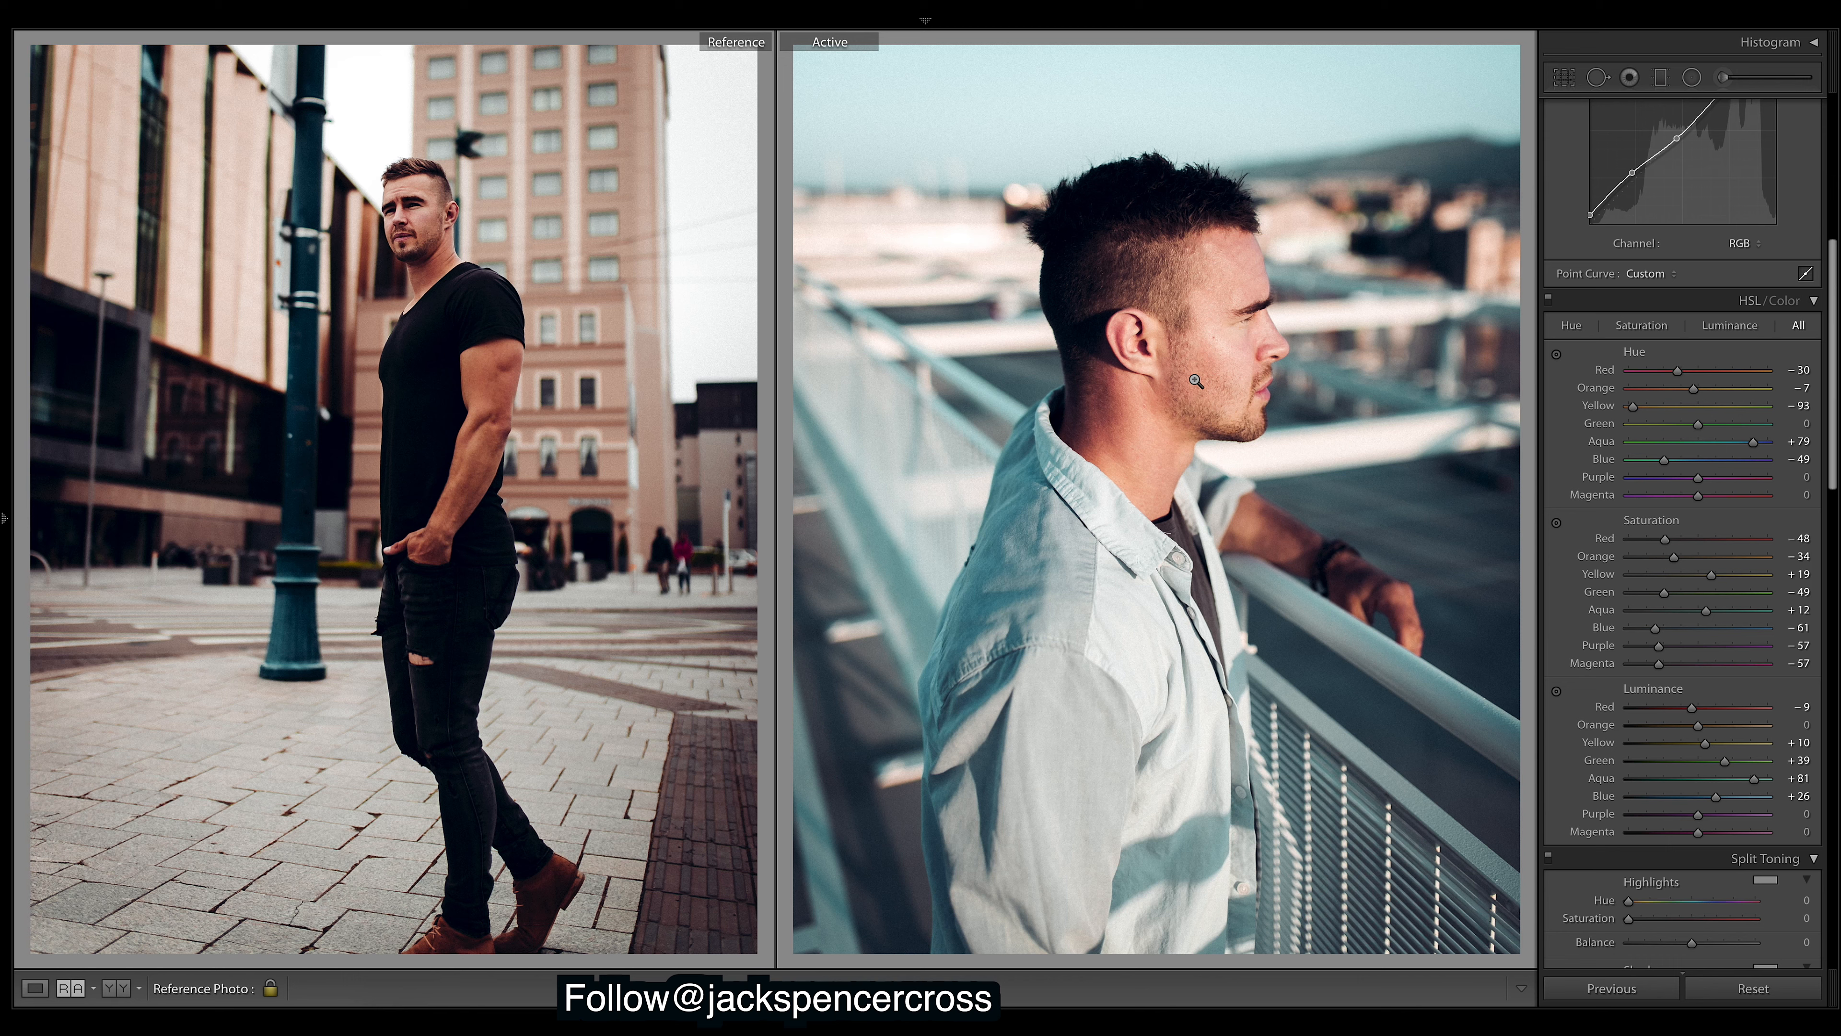
drag(1677, 371, 1715, 377)
mouse_move(1694, 389)
mouse_down()
mouse_move(1674, 389)
mouse_move(1692, 391)
mouse_up()
scroll(1666, 551, down, 1)
- Set the HSL saturation to Red -35, Orange -26, Yellow -47, Blue -70 and Aqua -22
drag(1664, 524, 1660, 523)
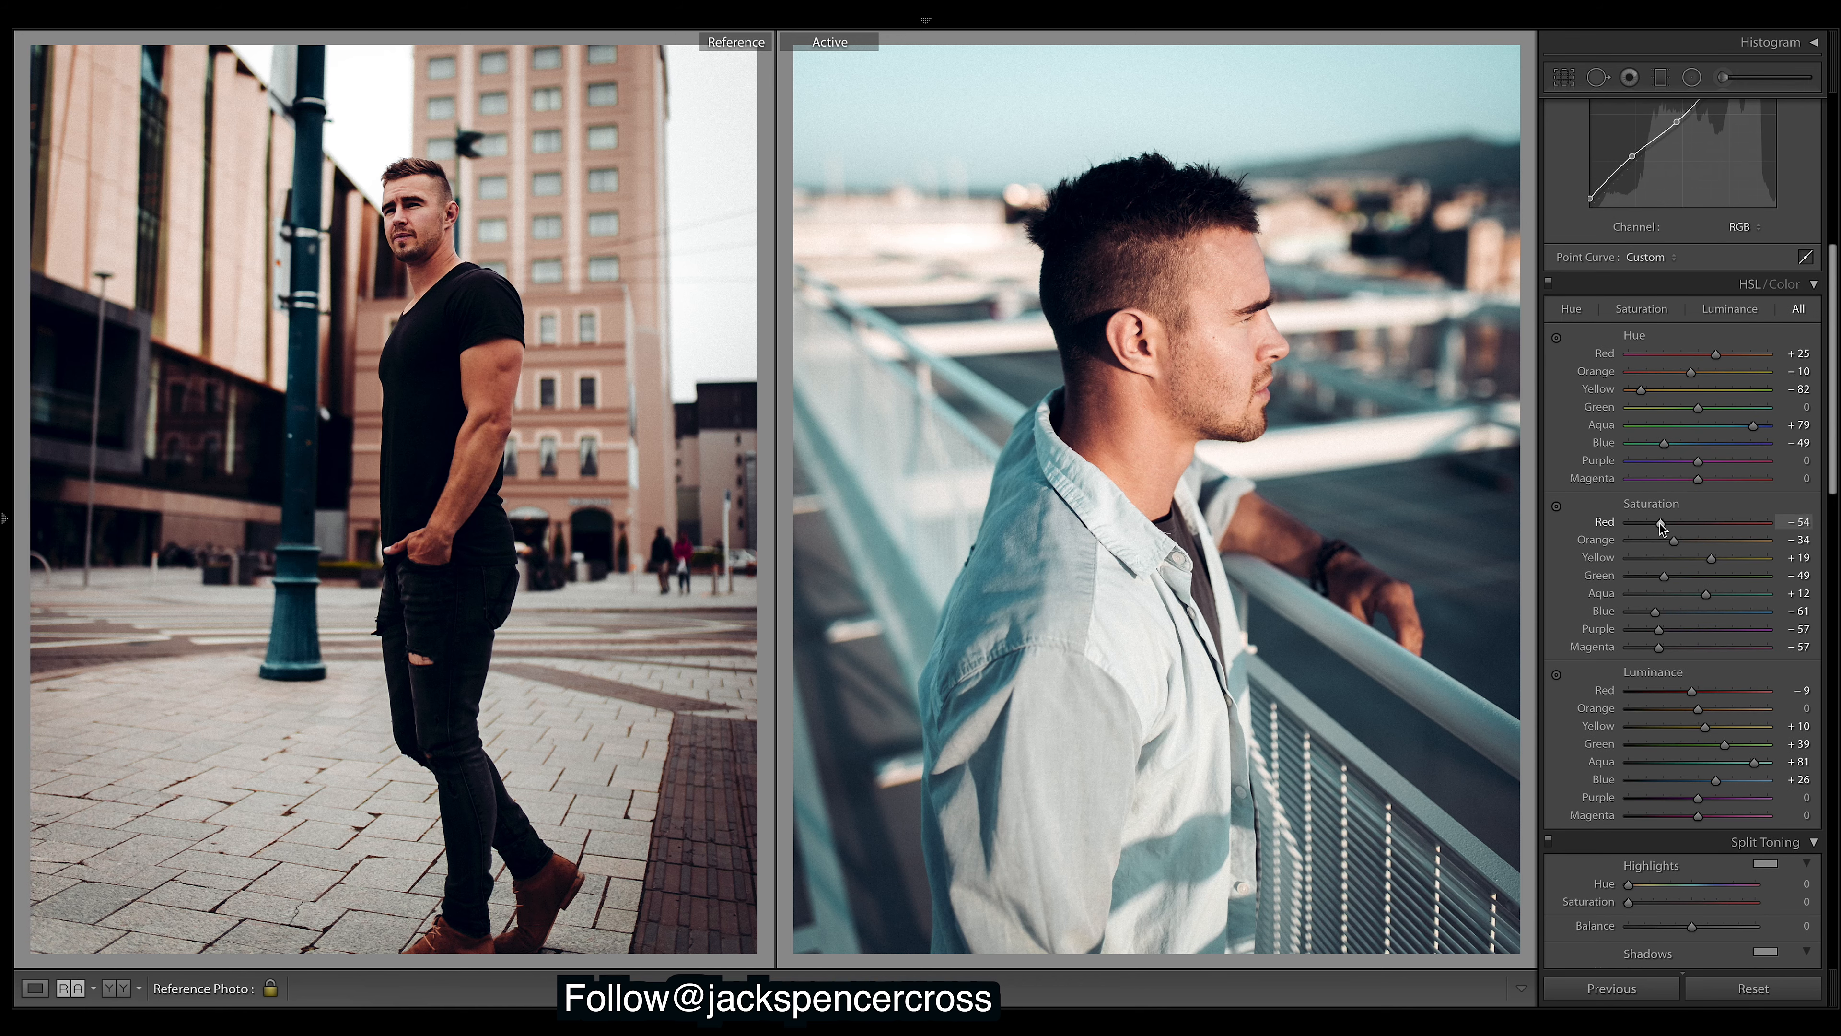
drag(1660, 524, 1670, 526)
drag(1679, 539, 1680, 539)
drag(1711, 559, 1659, 553)
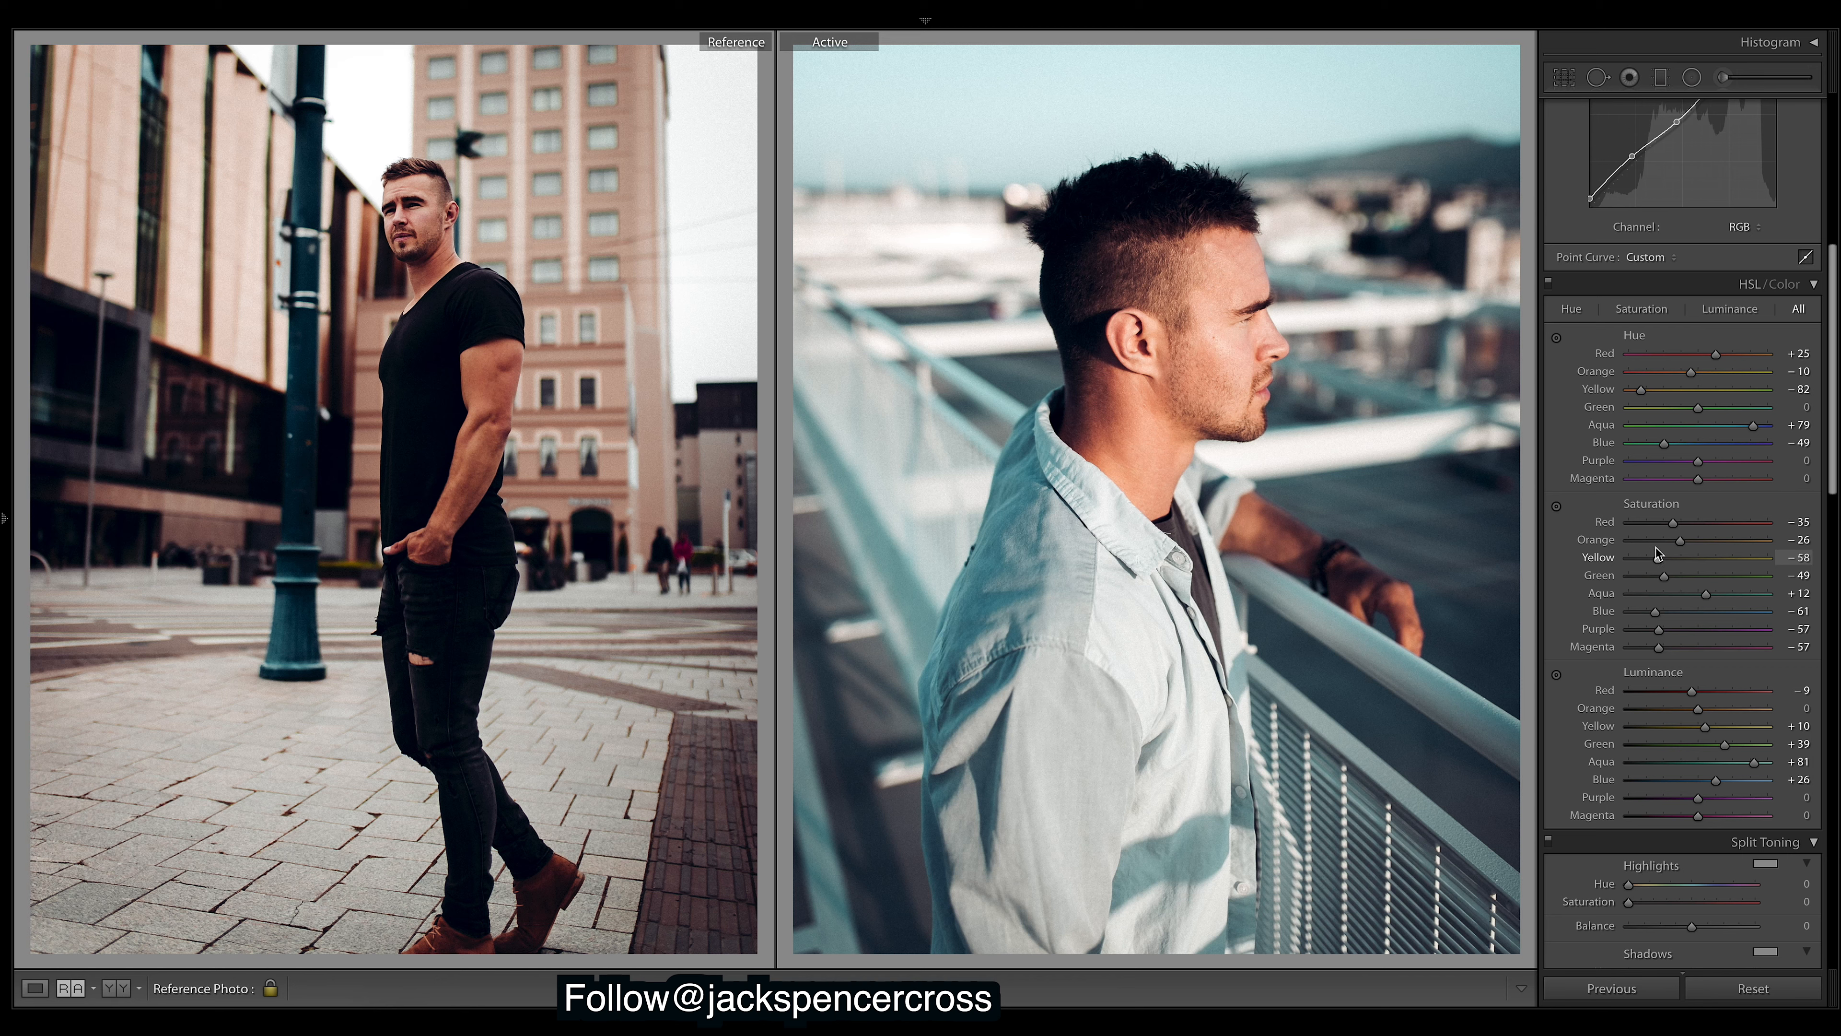
drag(1657, 554, 1664, 554)
mouse_move(1653, 613)
mouse_down()
mouse_move(1670, 613)
mouse_move(1651, 613)
mouse_up()
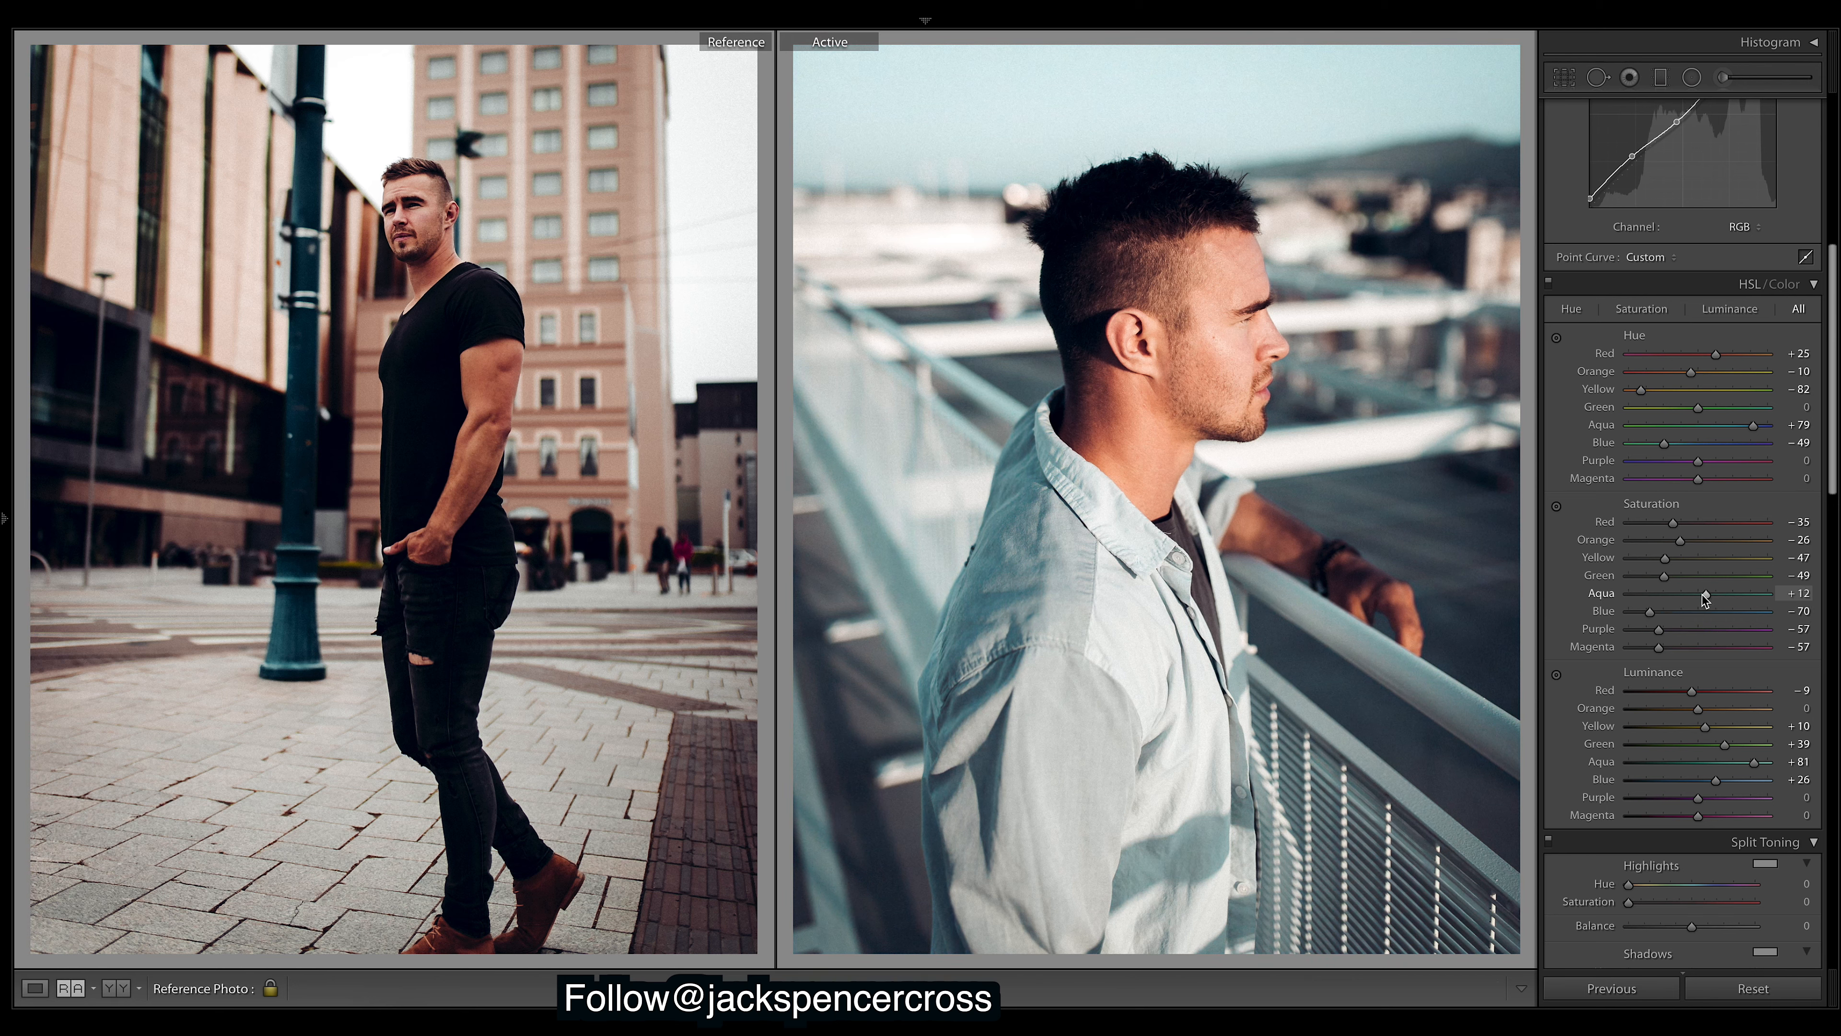
drag(1706, 595, 1676, 581)
drag(1666, 595, 1678, 595)
- Try different Blue and Aqua hue shifts in HSL and undo them
drag(1830, 427, 1832, 468)
scroll(1831, 450, down, 5)
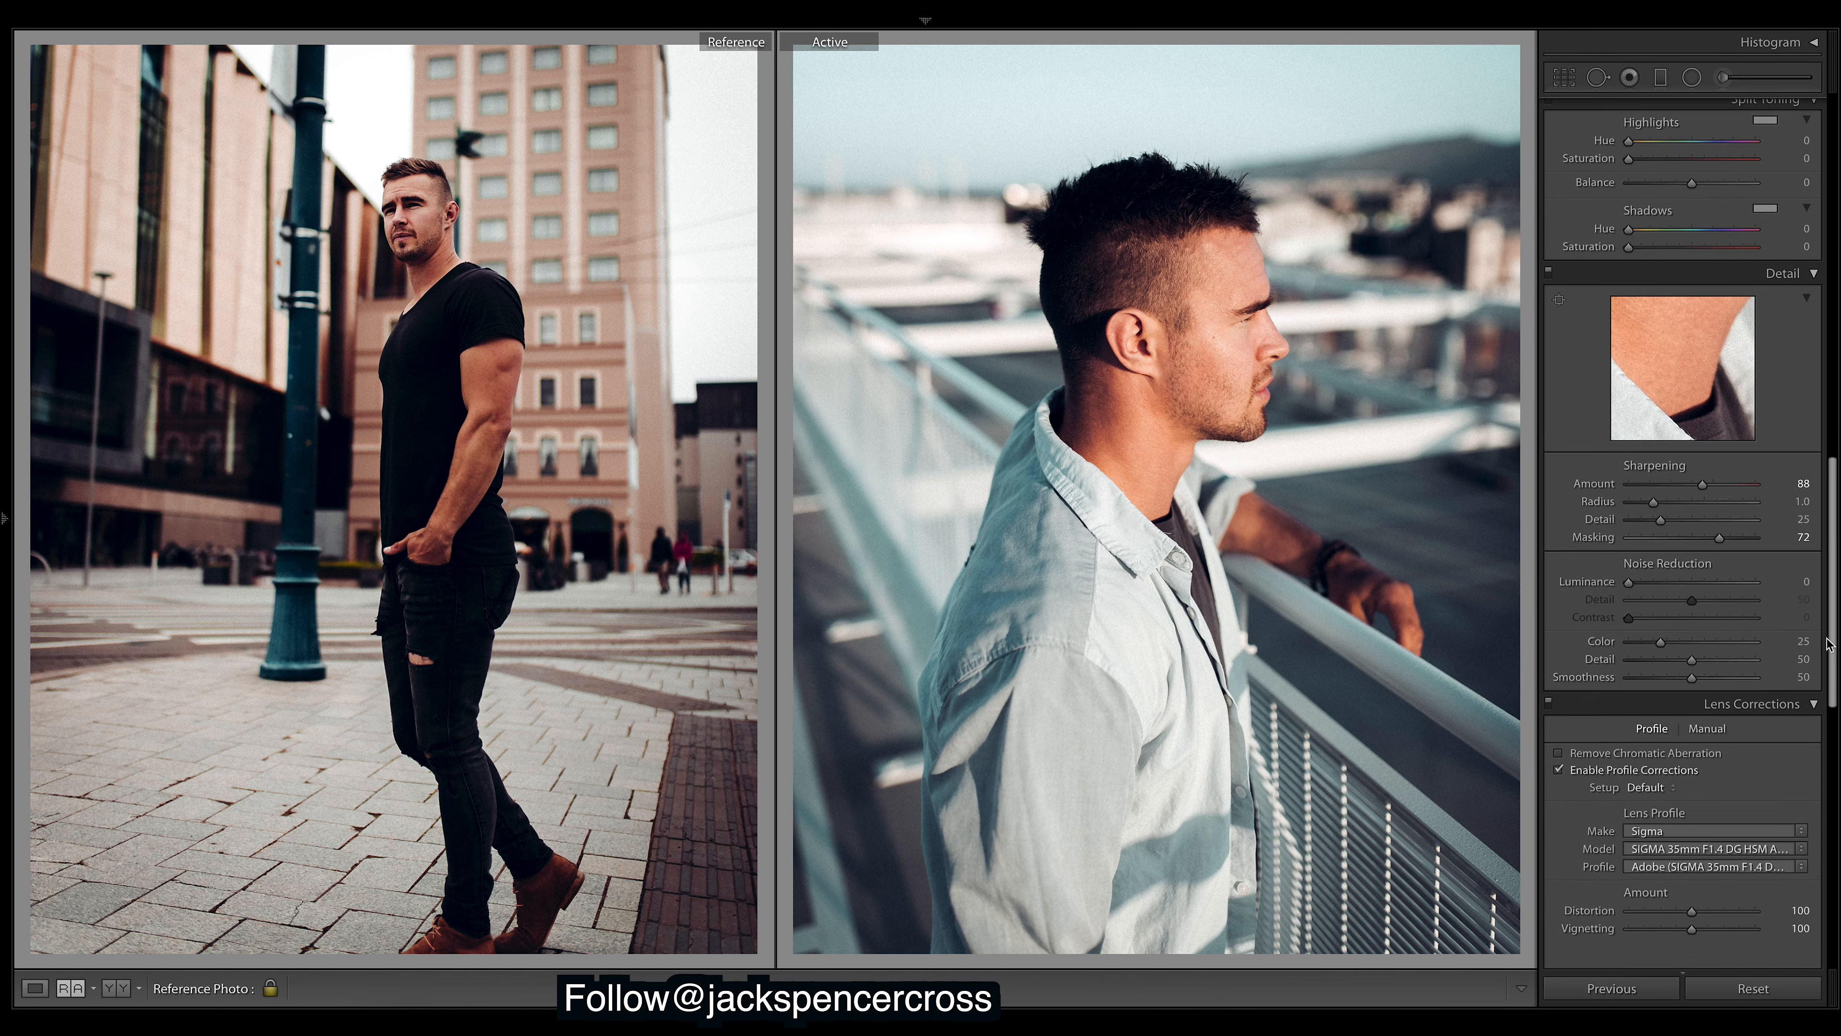
scroll(1830, 435, up, 15)
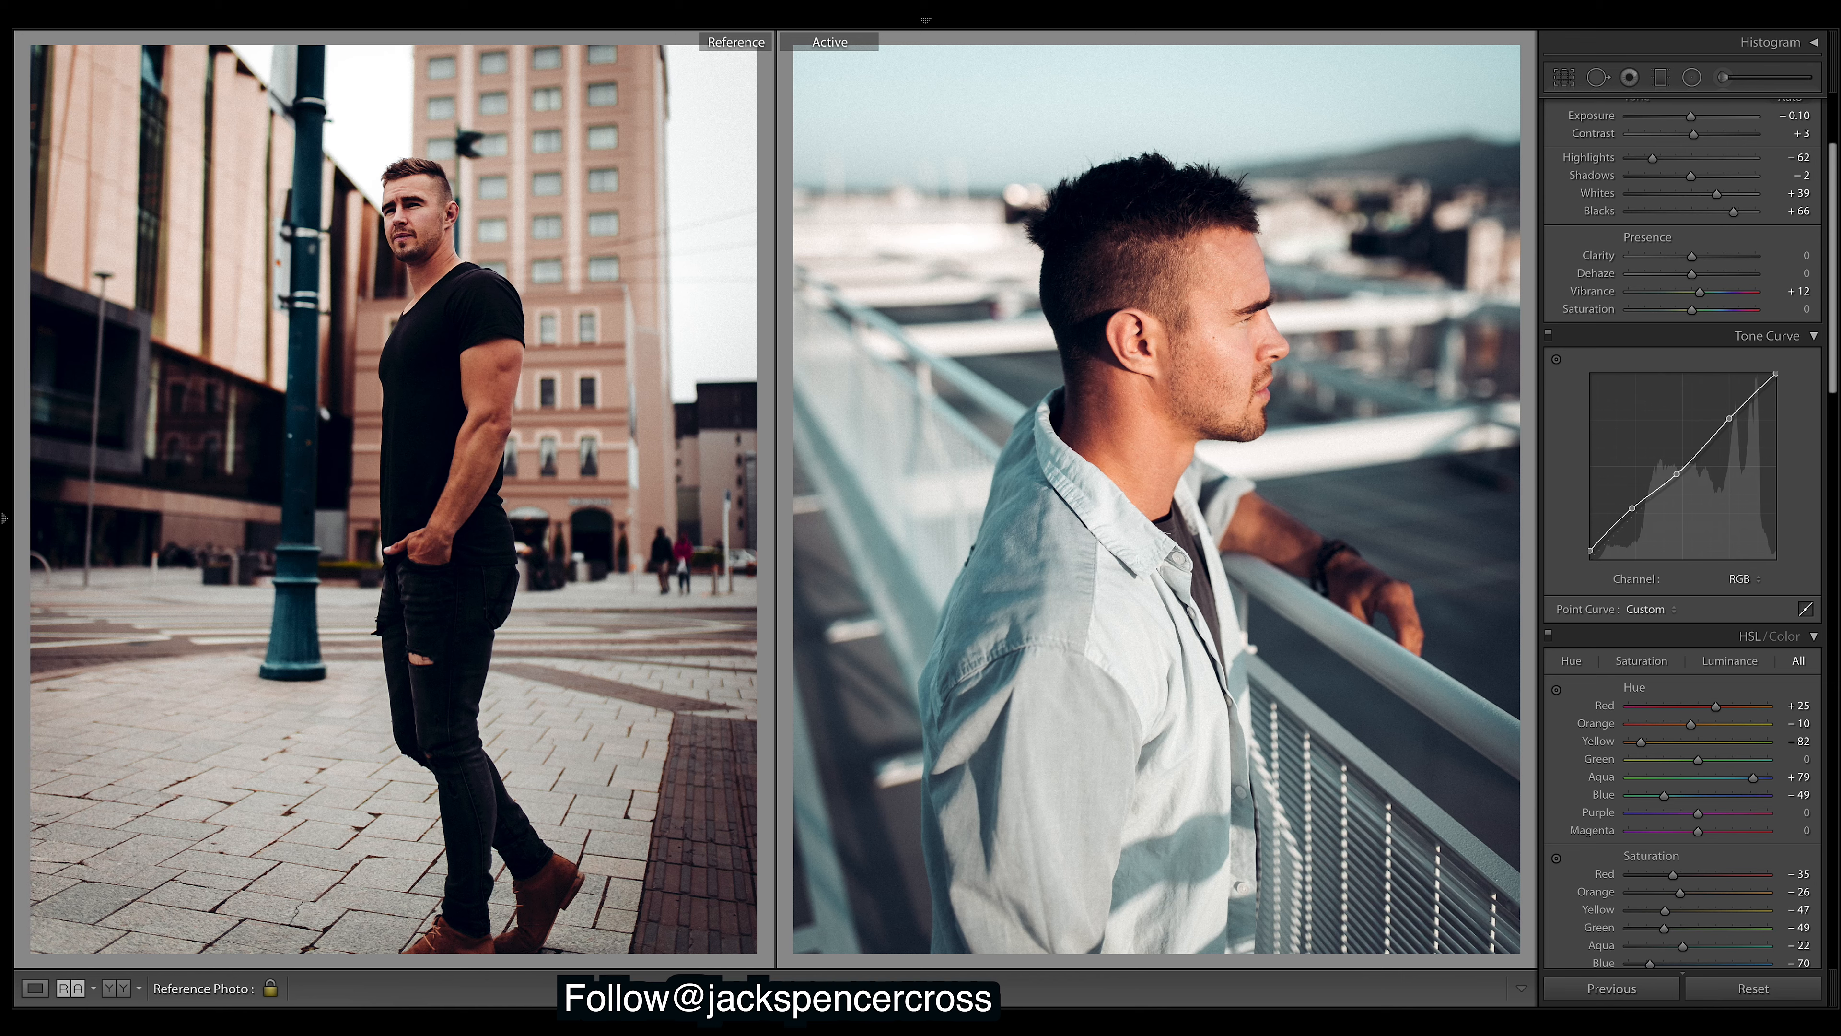
scroll(1836, 176, down, 3)
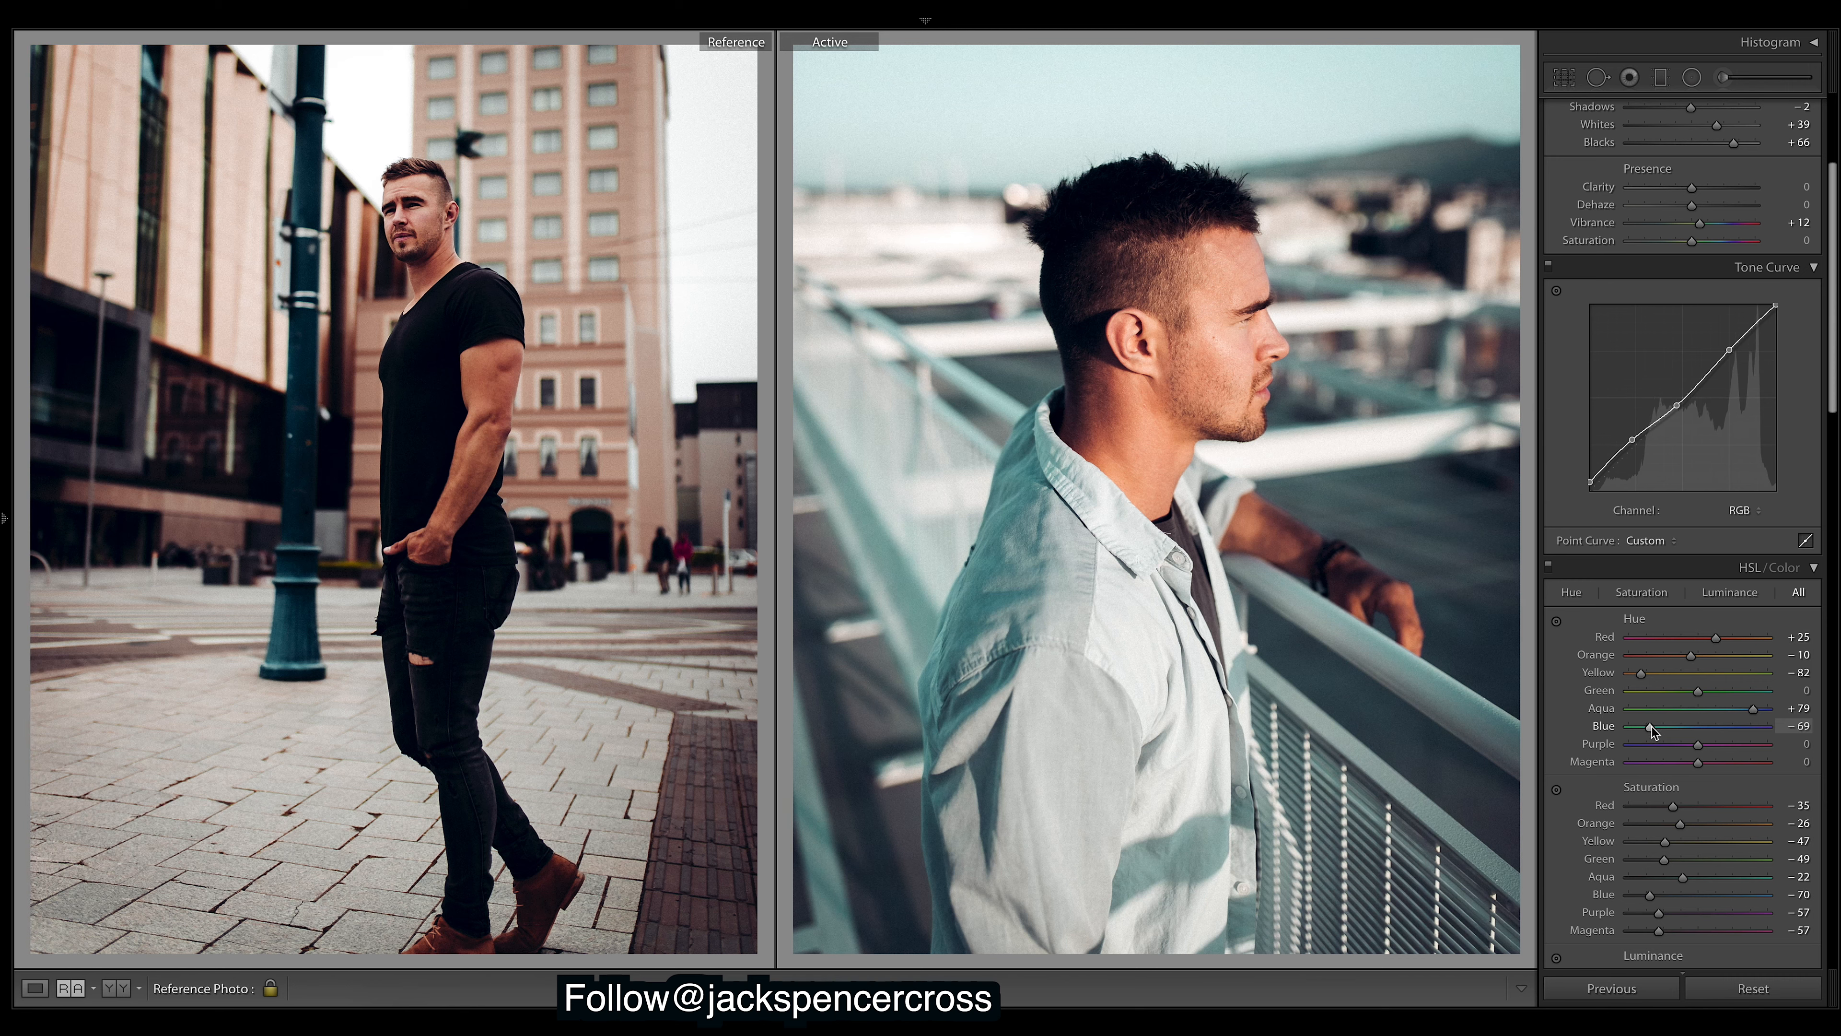
key(ctrl+z)
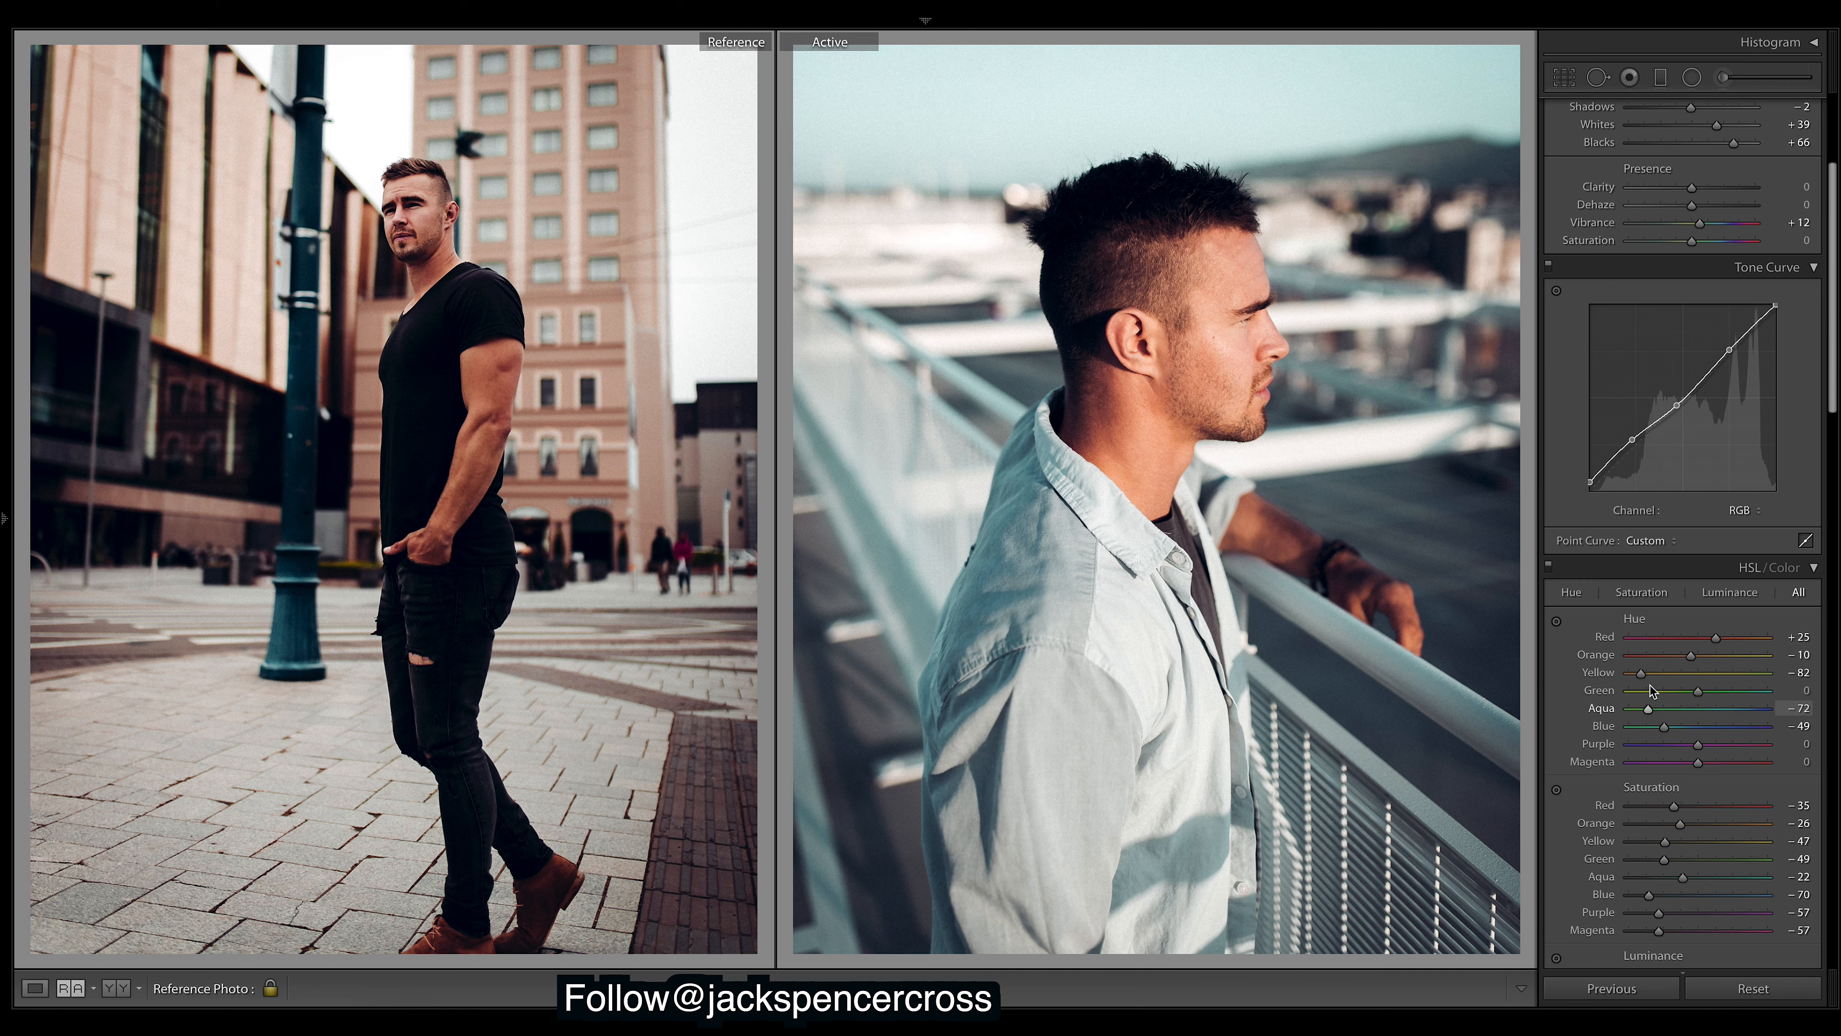
key(ctrl+z)
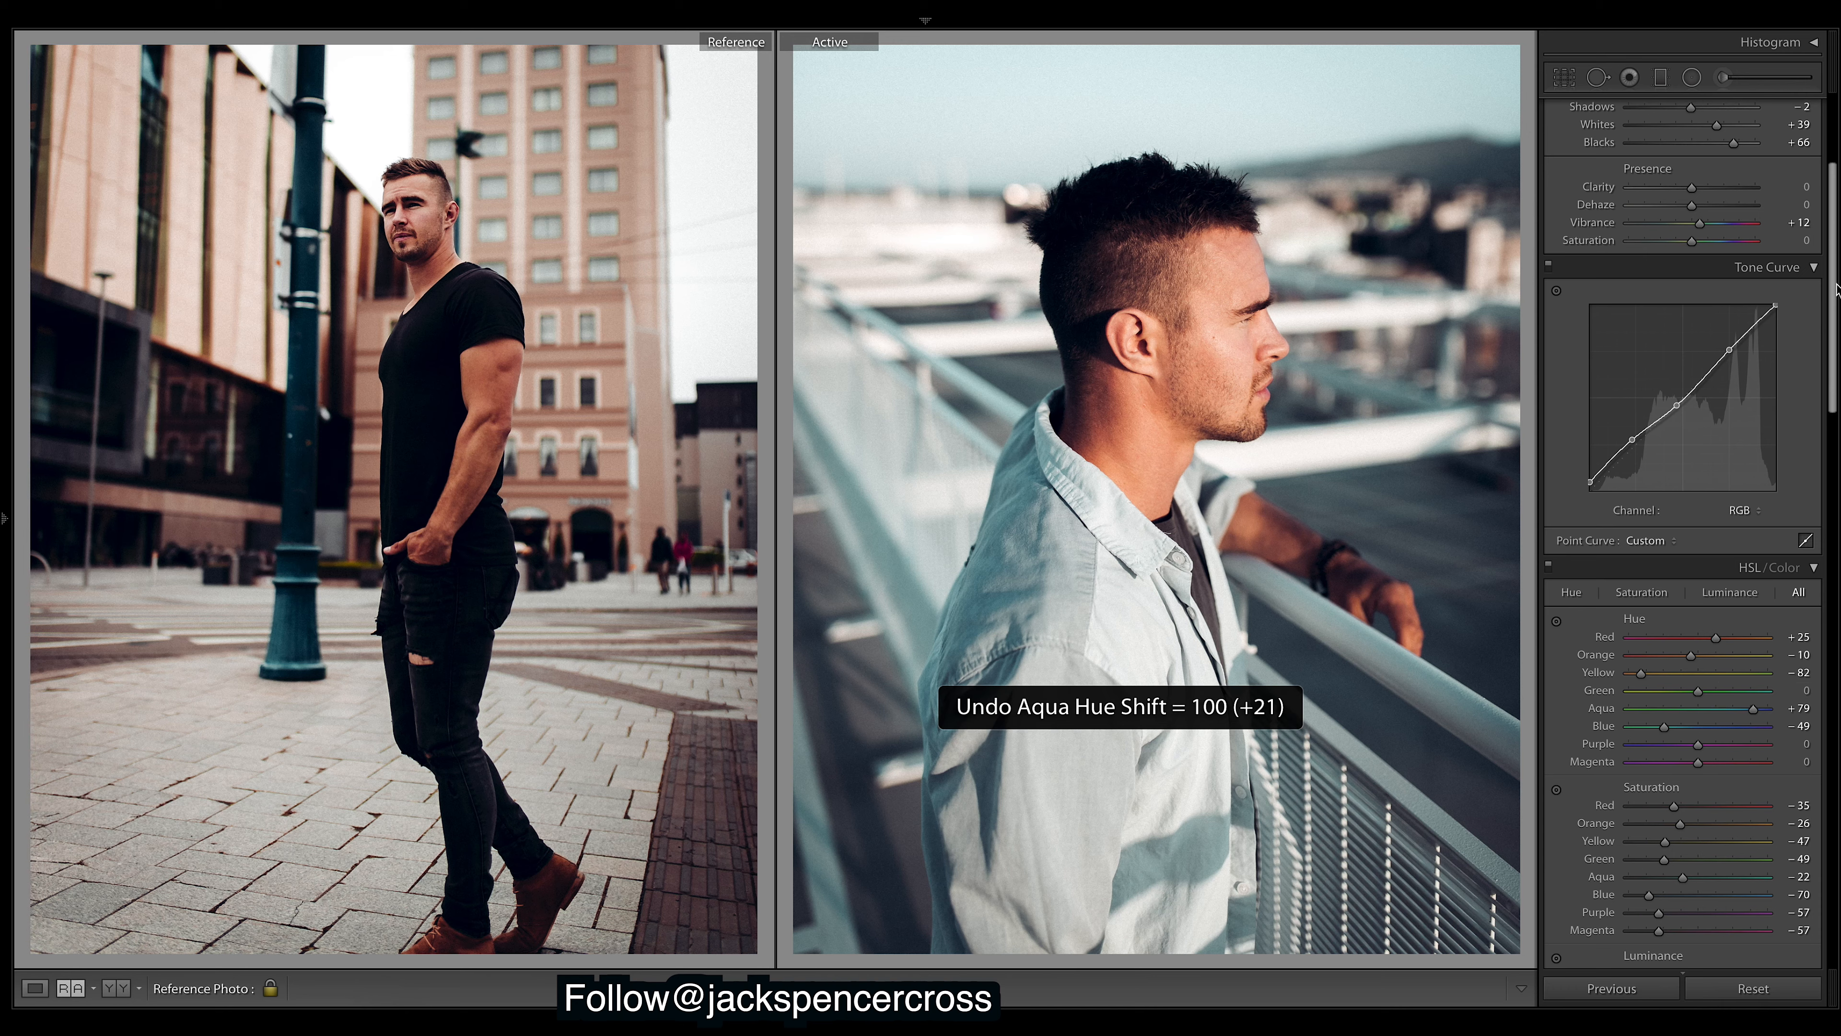
- Try stronger green shifts of the Calibration Shadows Tint, then settle it at -25
scroll(1810, 485, down, 15)
scroll(1689, 536, down, 10)
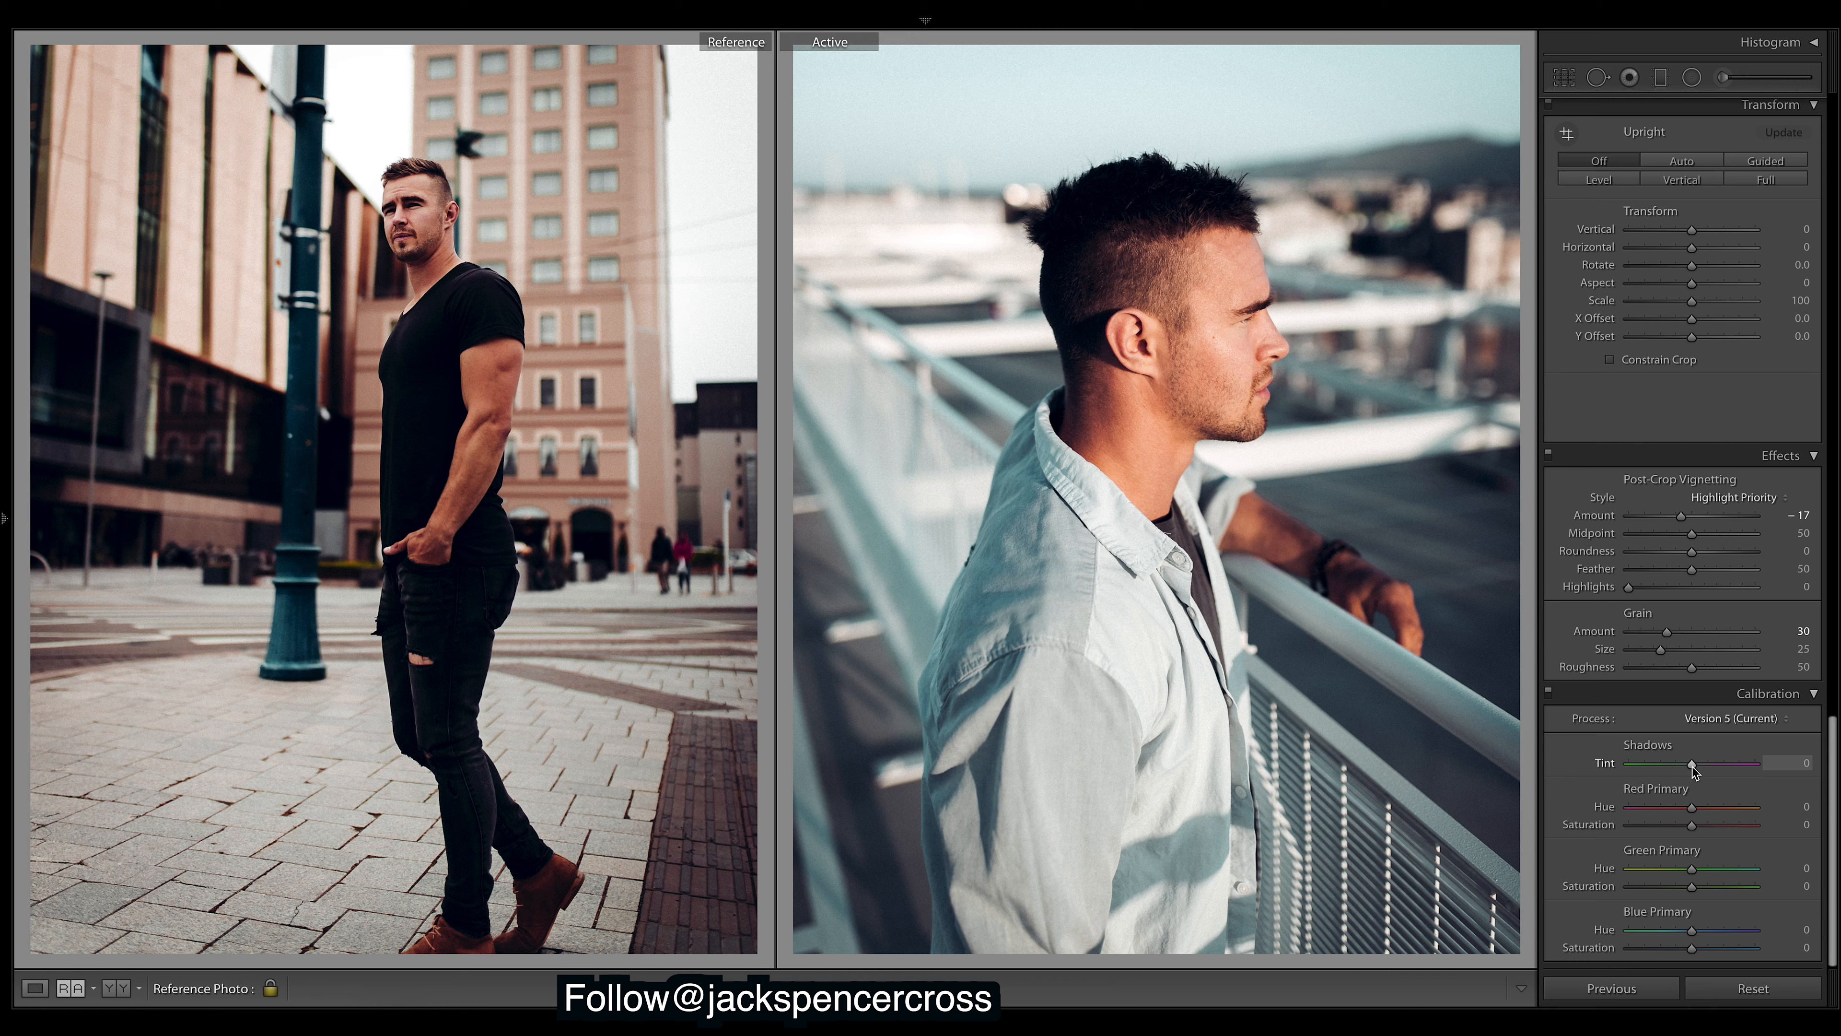
drag(1693, 767, 1578, 764)
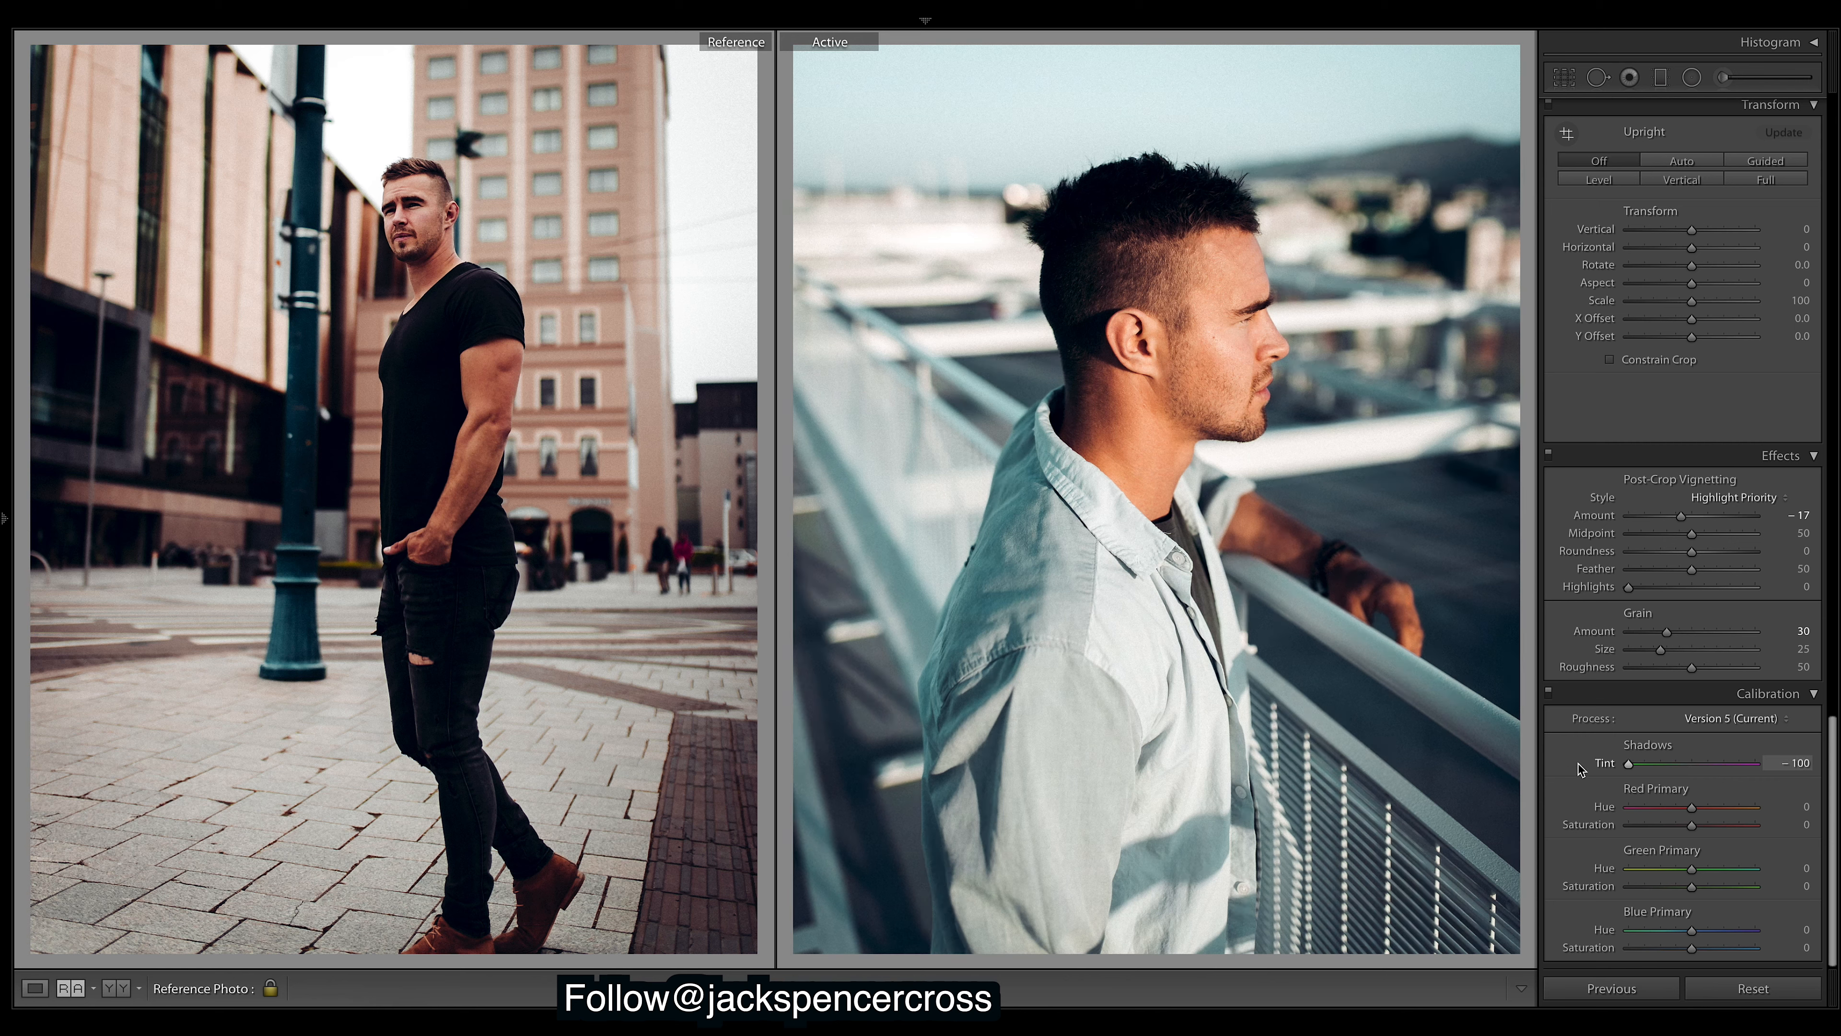
drag(1578, 764, 1662, 771)
scroll(1833, 754, up, 10)
scroll(1833, 754, up, 4)
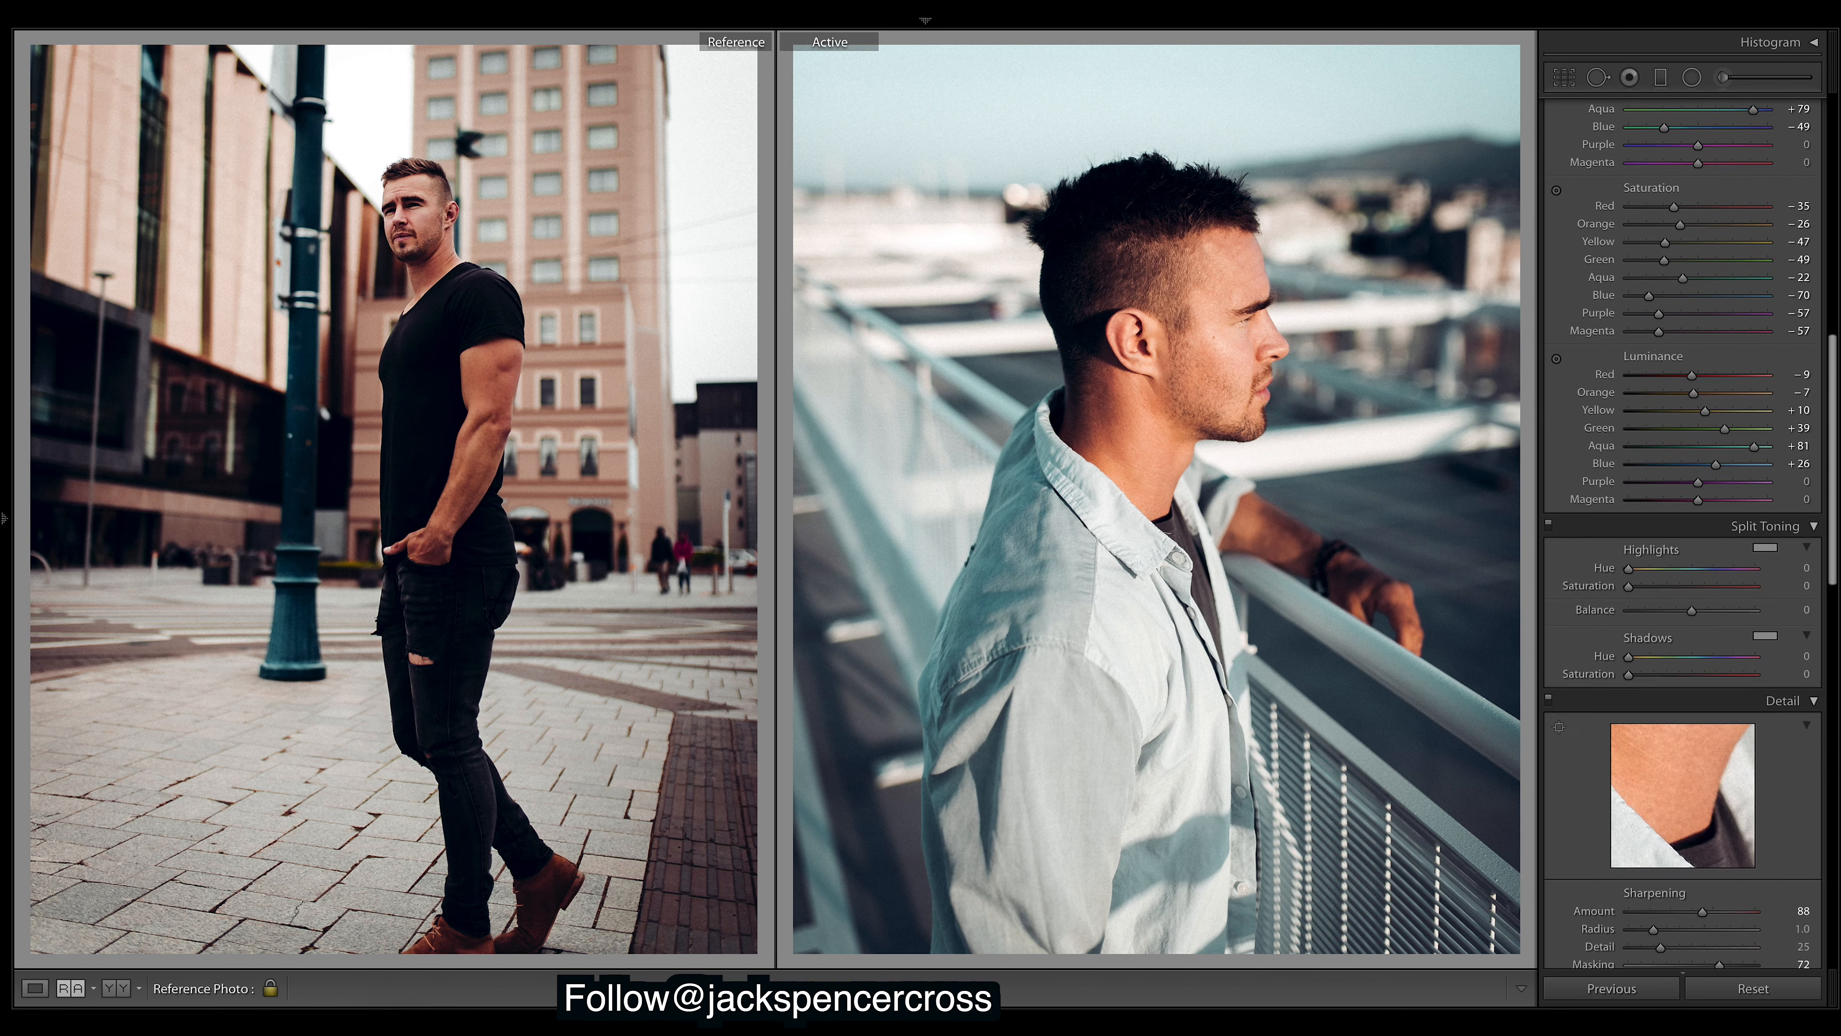
scroll(1678, 784, down, 14)
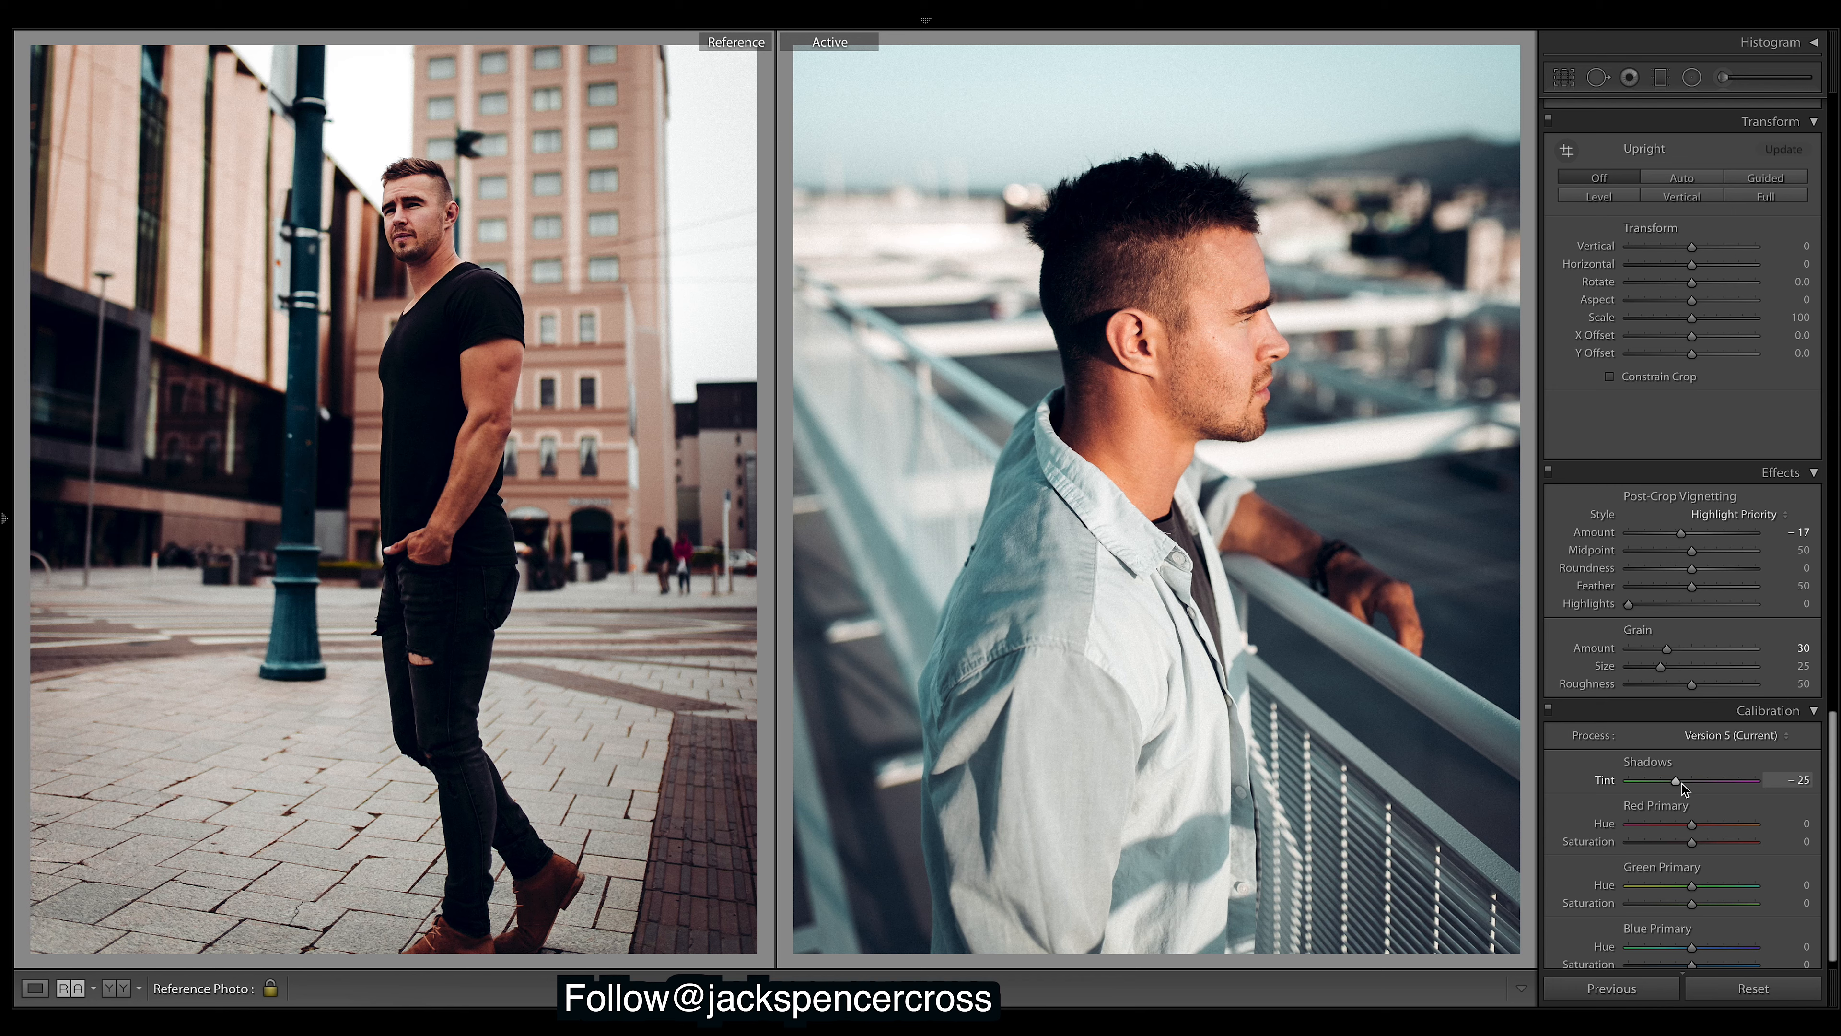
- Compare the active portrait before and after its edits
drag(1830, 777, 1829, 537)
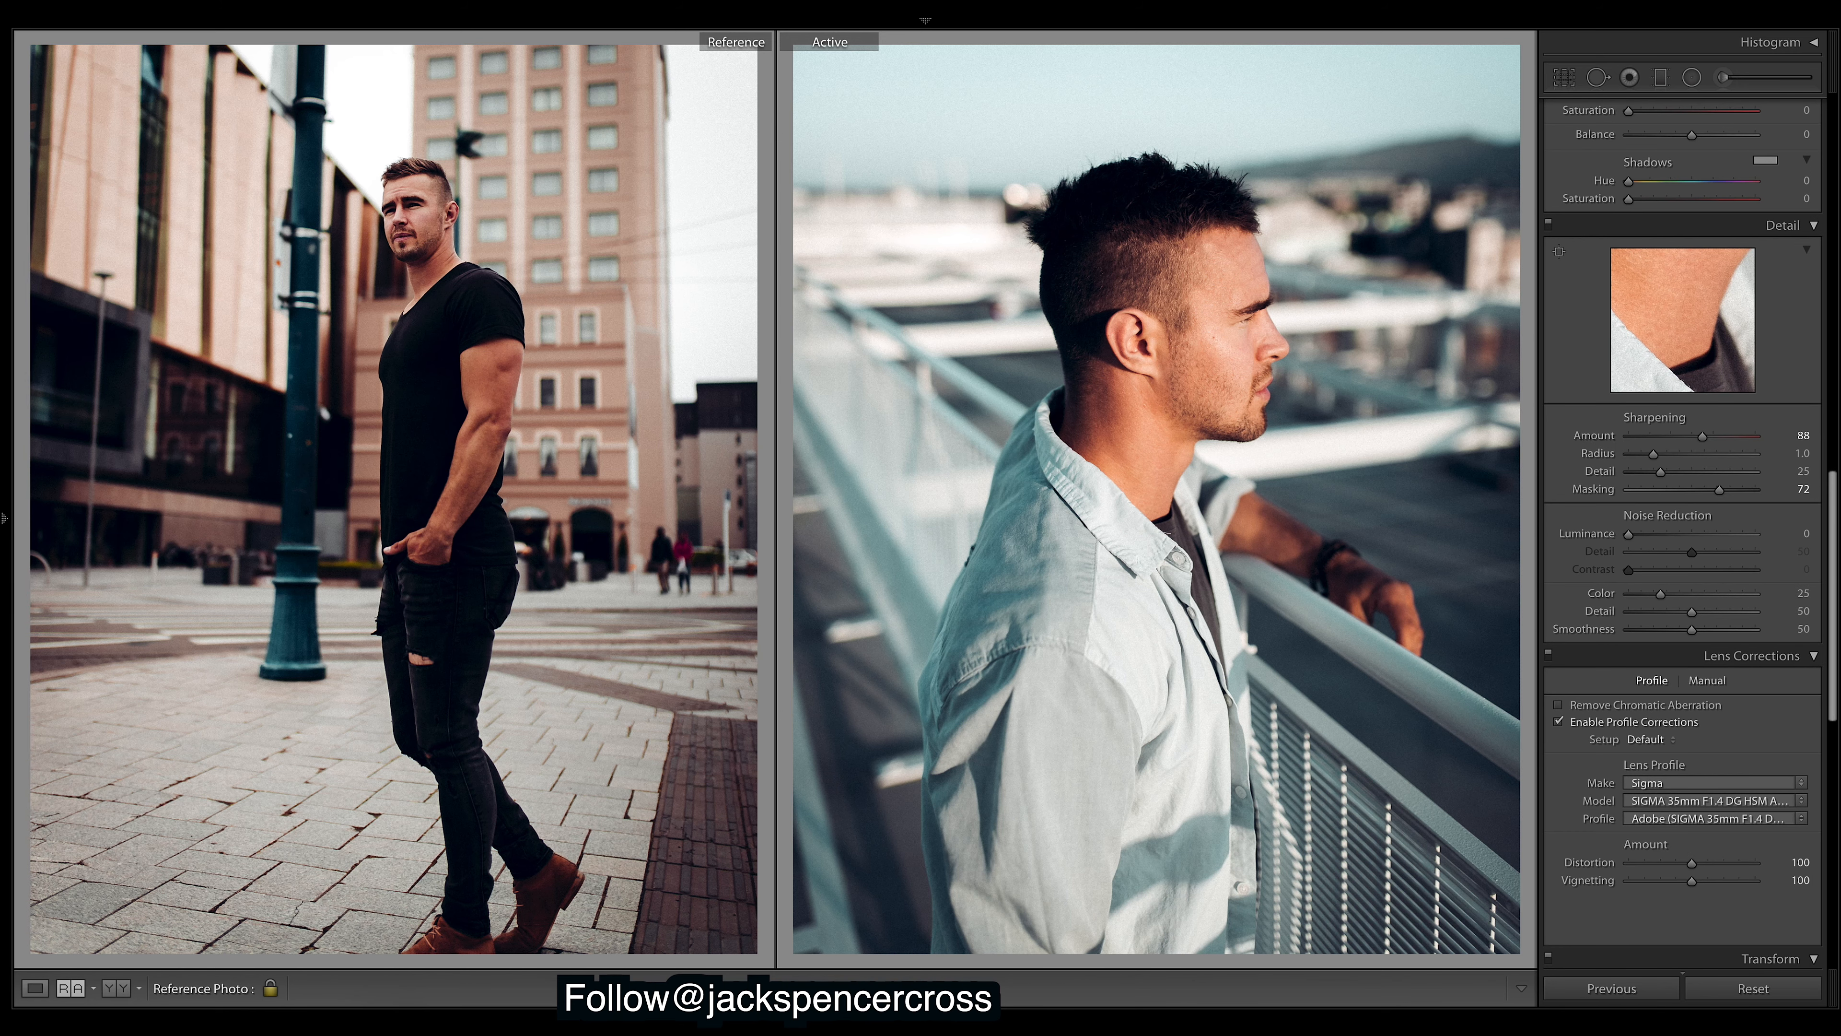
scroll(1804, 120, up, 20)
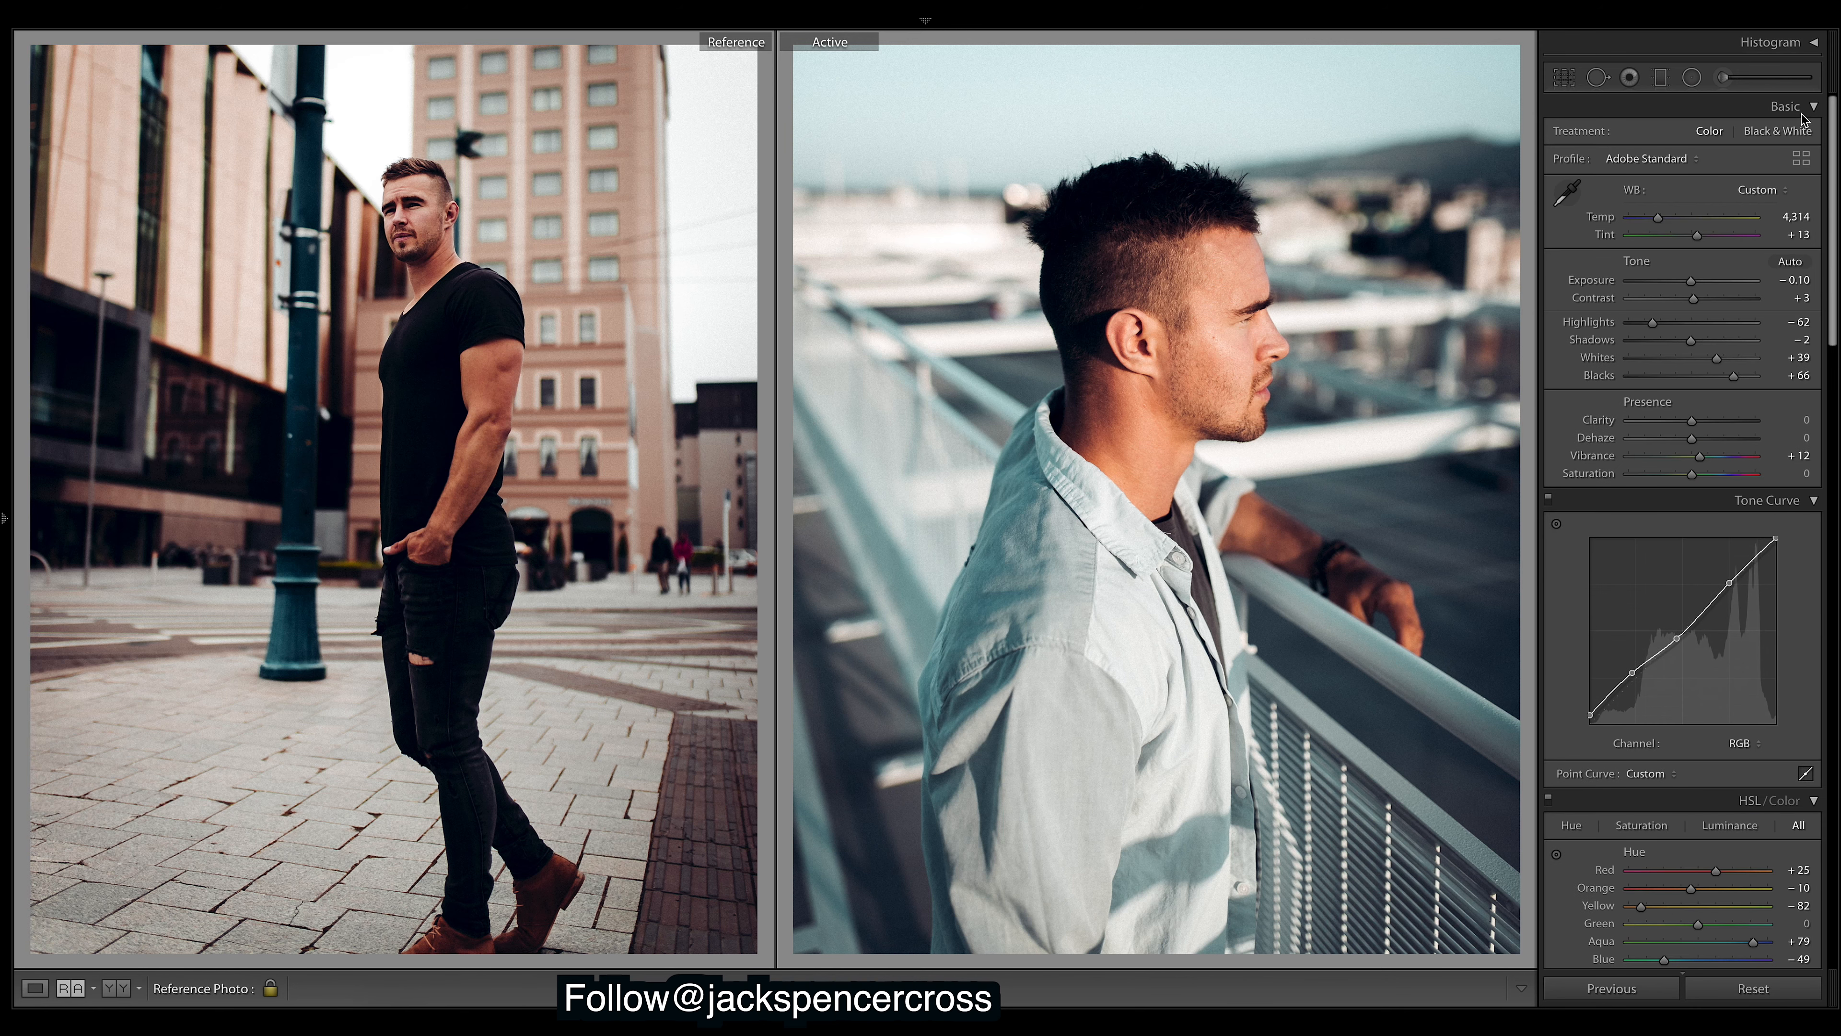
key(backslash)
key(backslash)
key(backslash)
key(backslash)
- Save the current settings as the preset "O&T 2 Deep Reds Cold" in the User Presets group
mouse_move(4, 517)
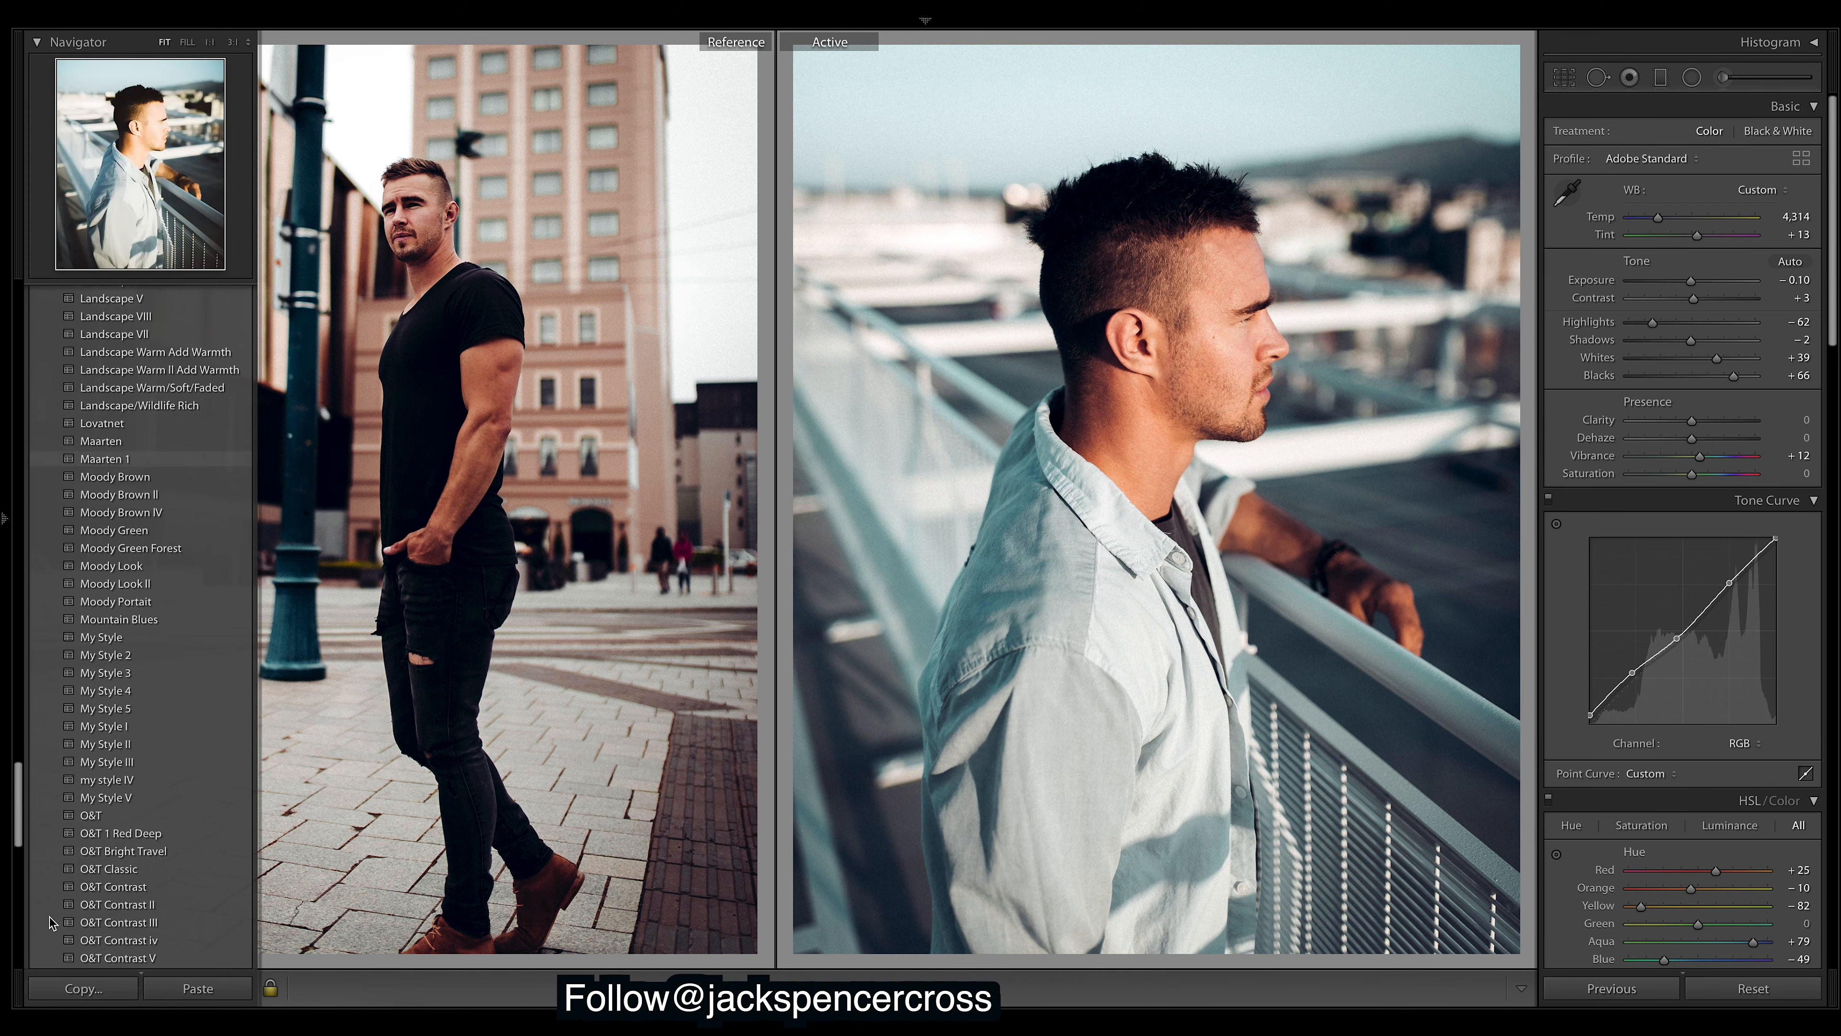
scroll(138, 653, up, 20)
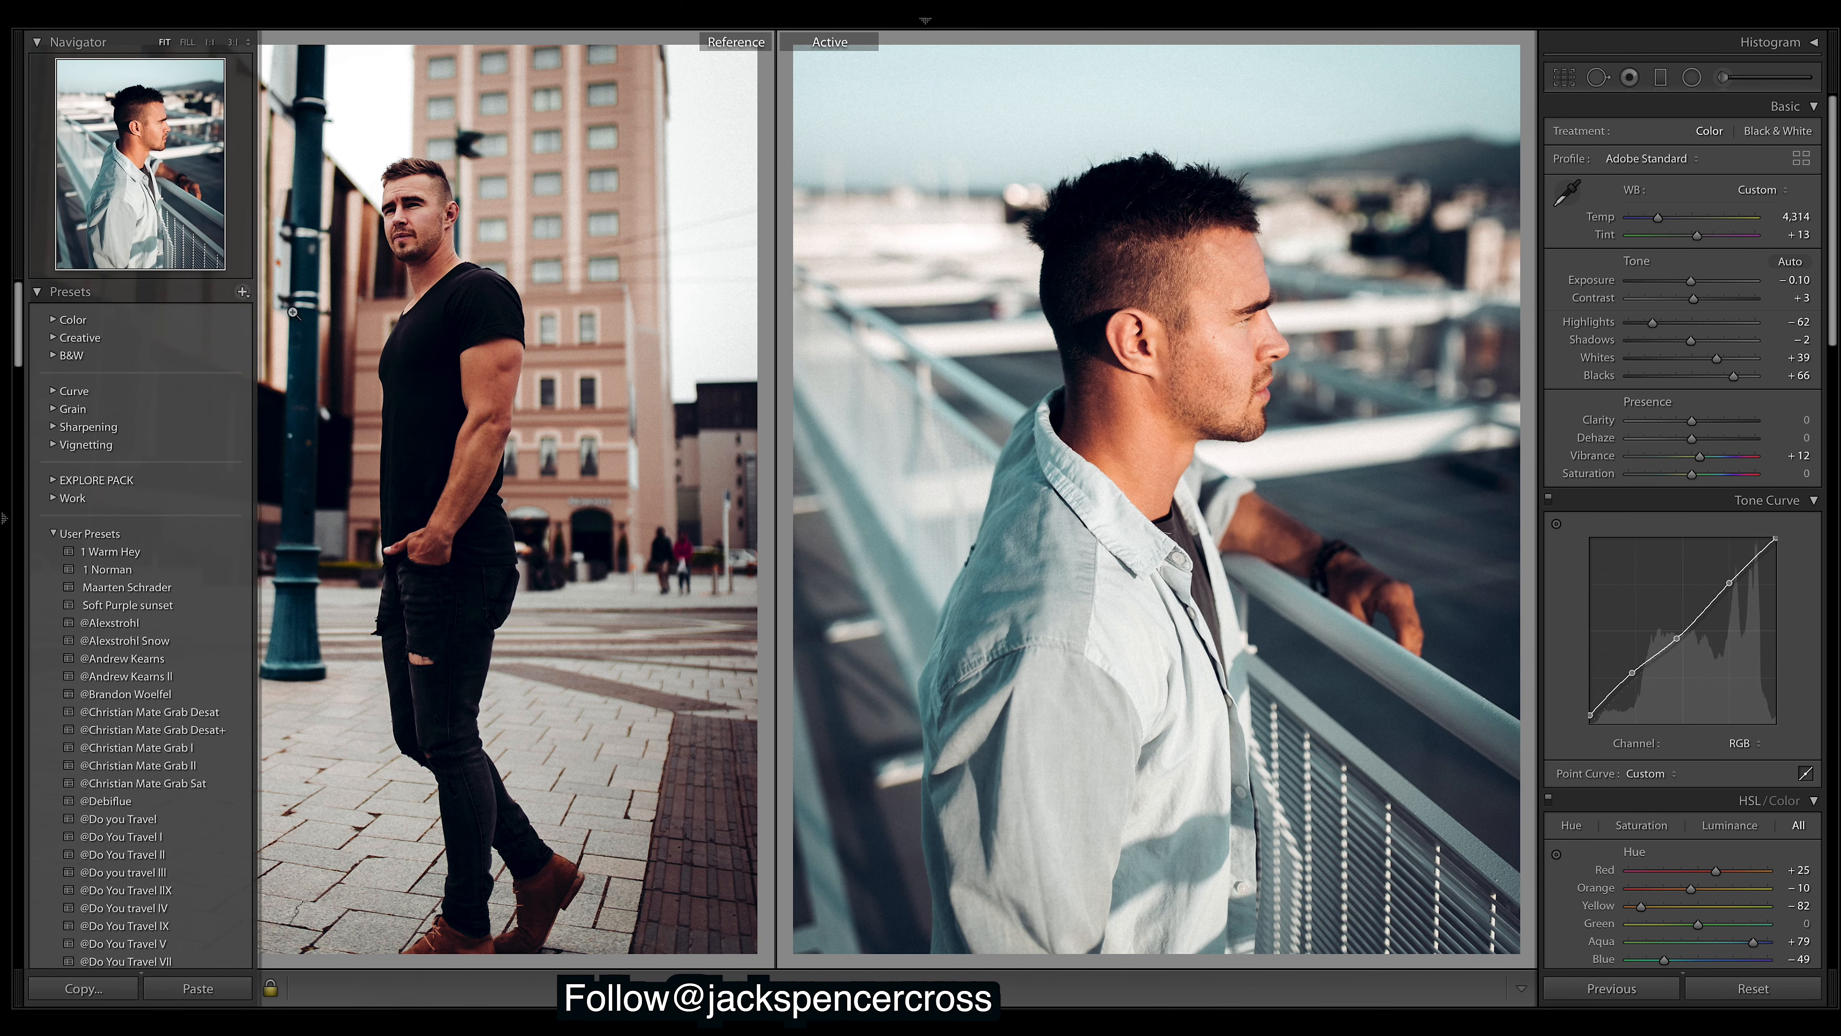
click(243, 292)
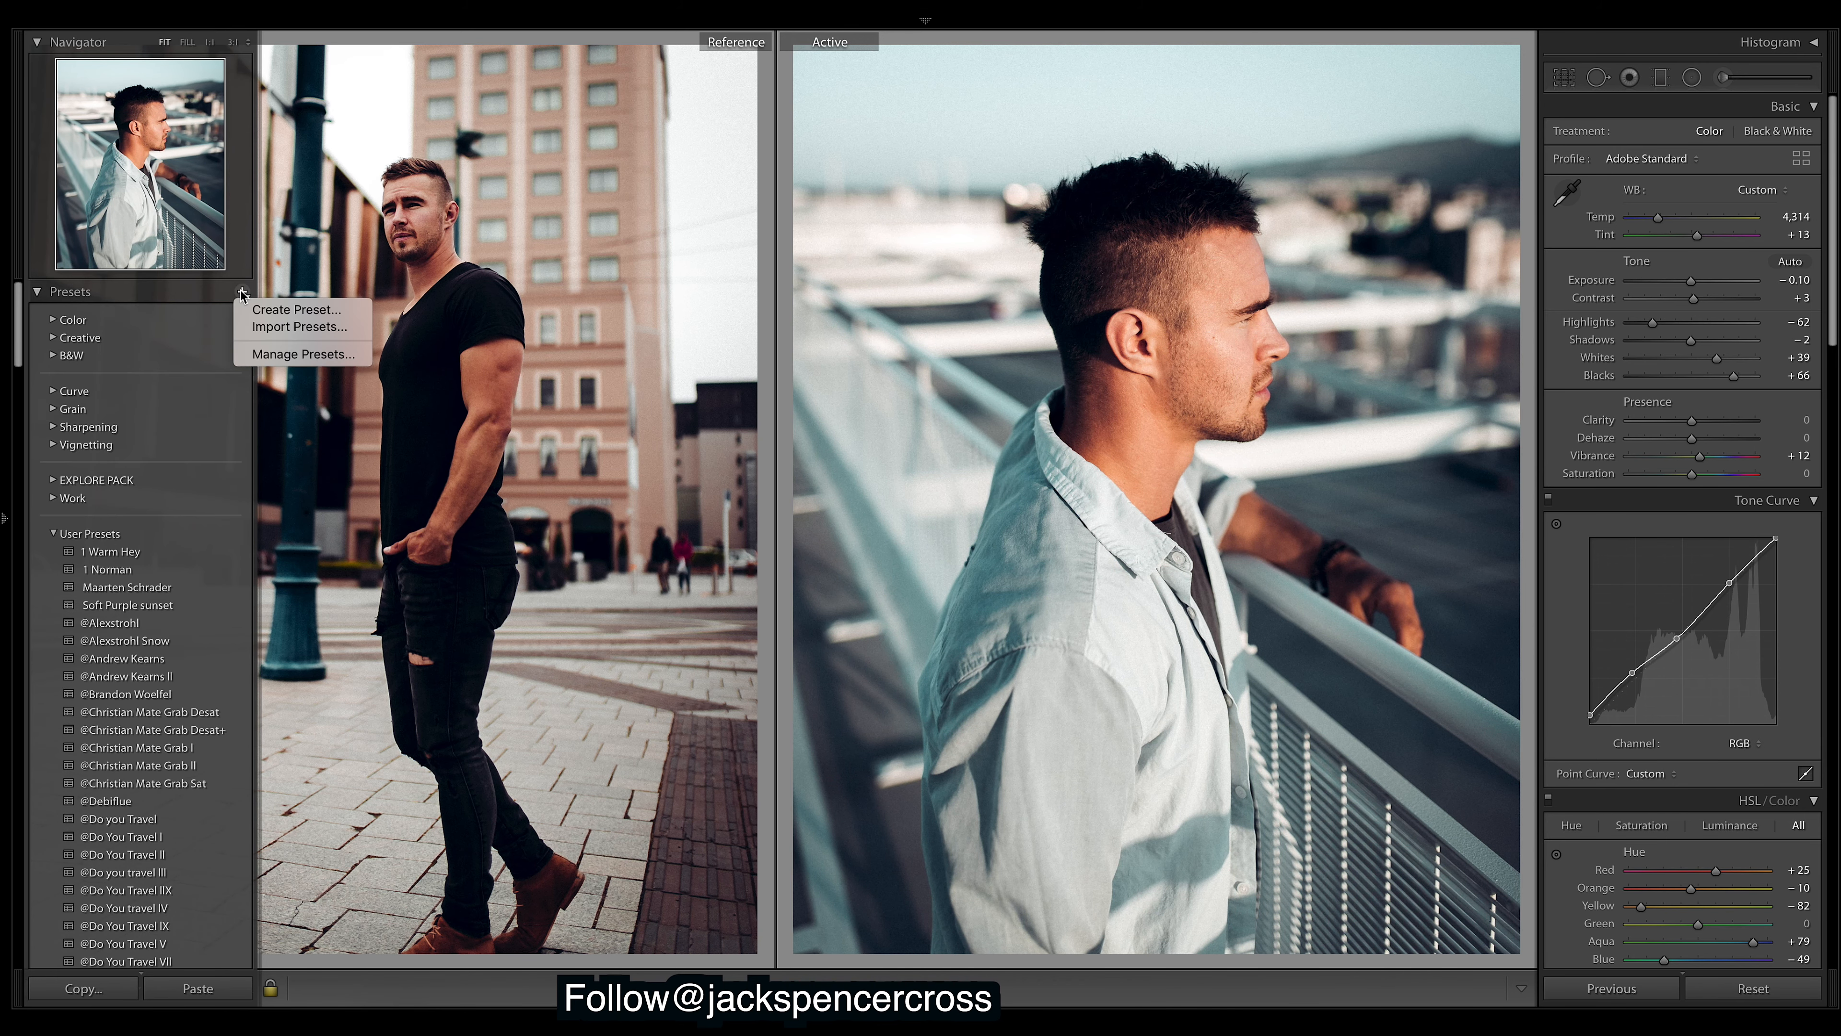
click(277, 310)
key(BackSpace)
text(O)
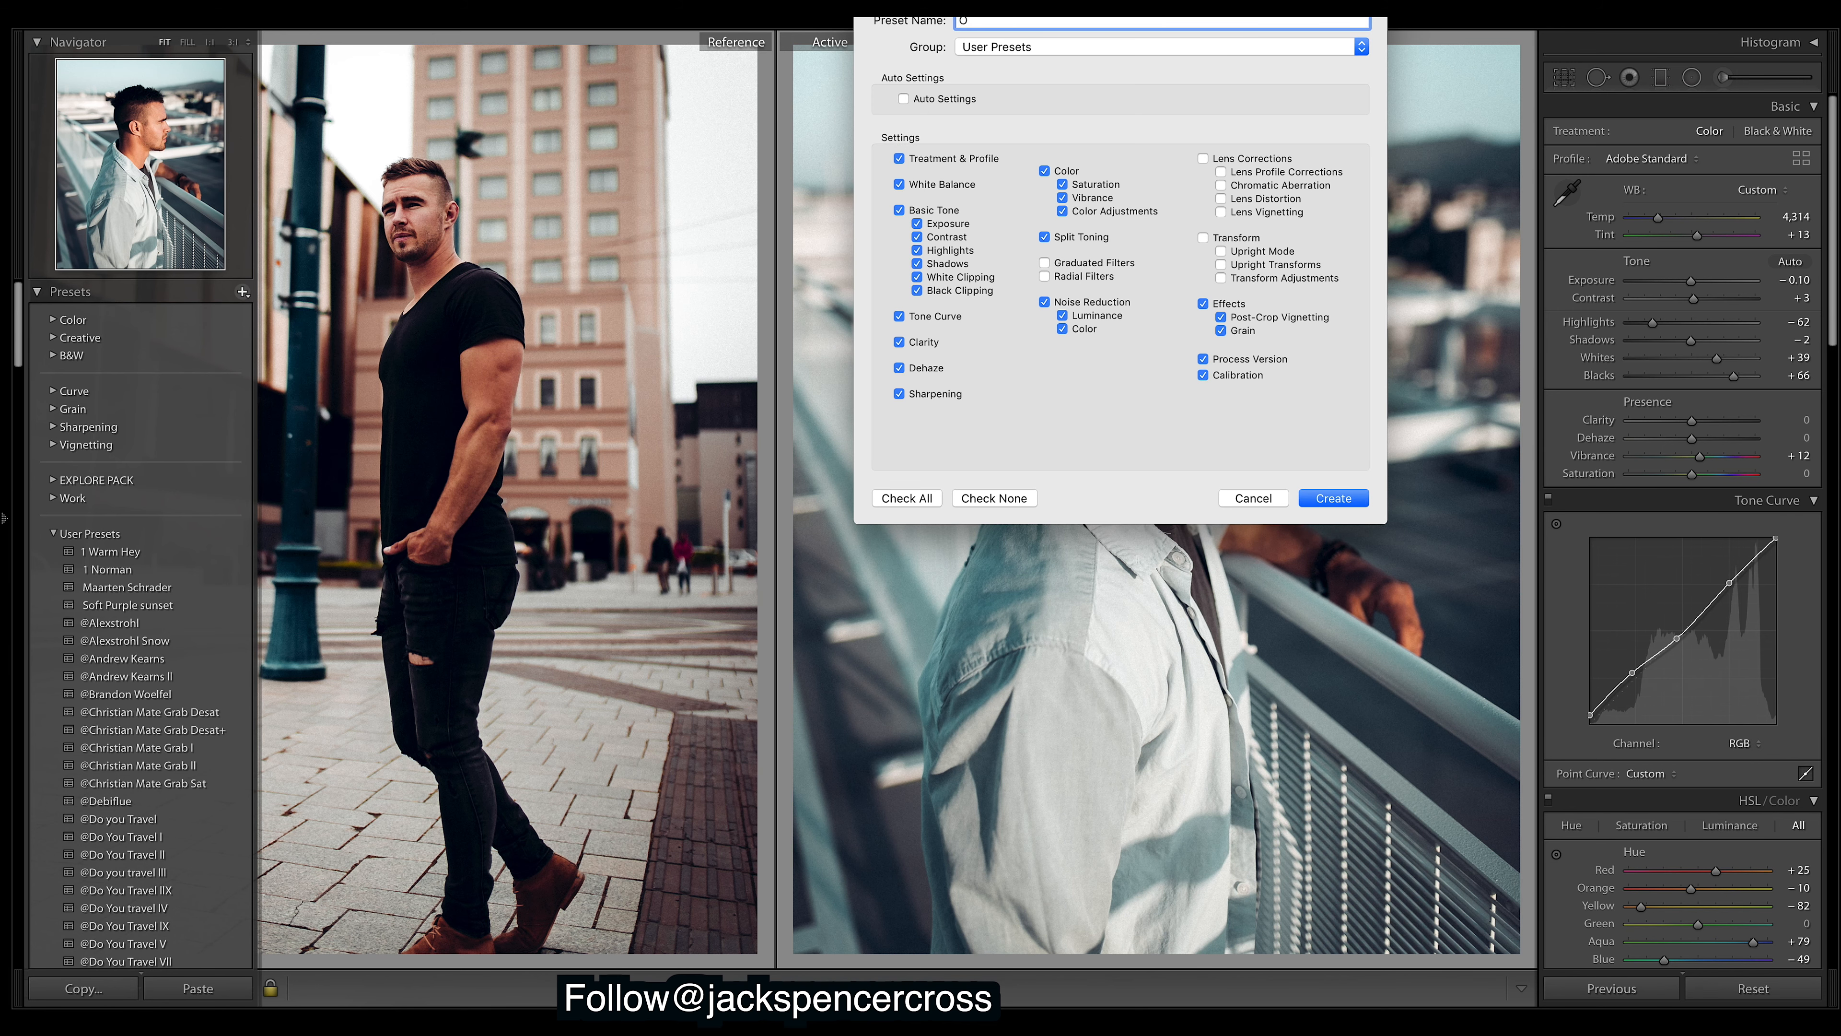
text(&T 2 Deep Reds Cold)
click(1336, 499)
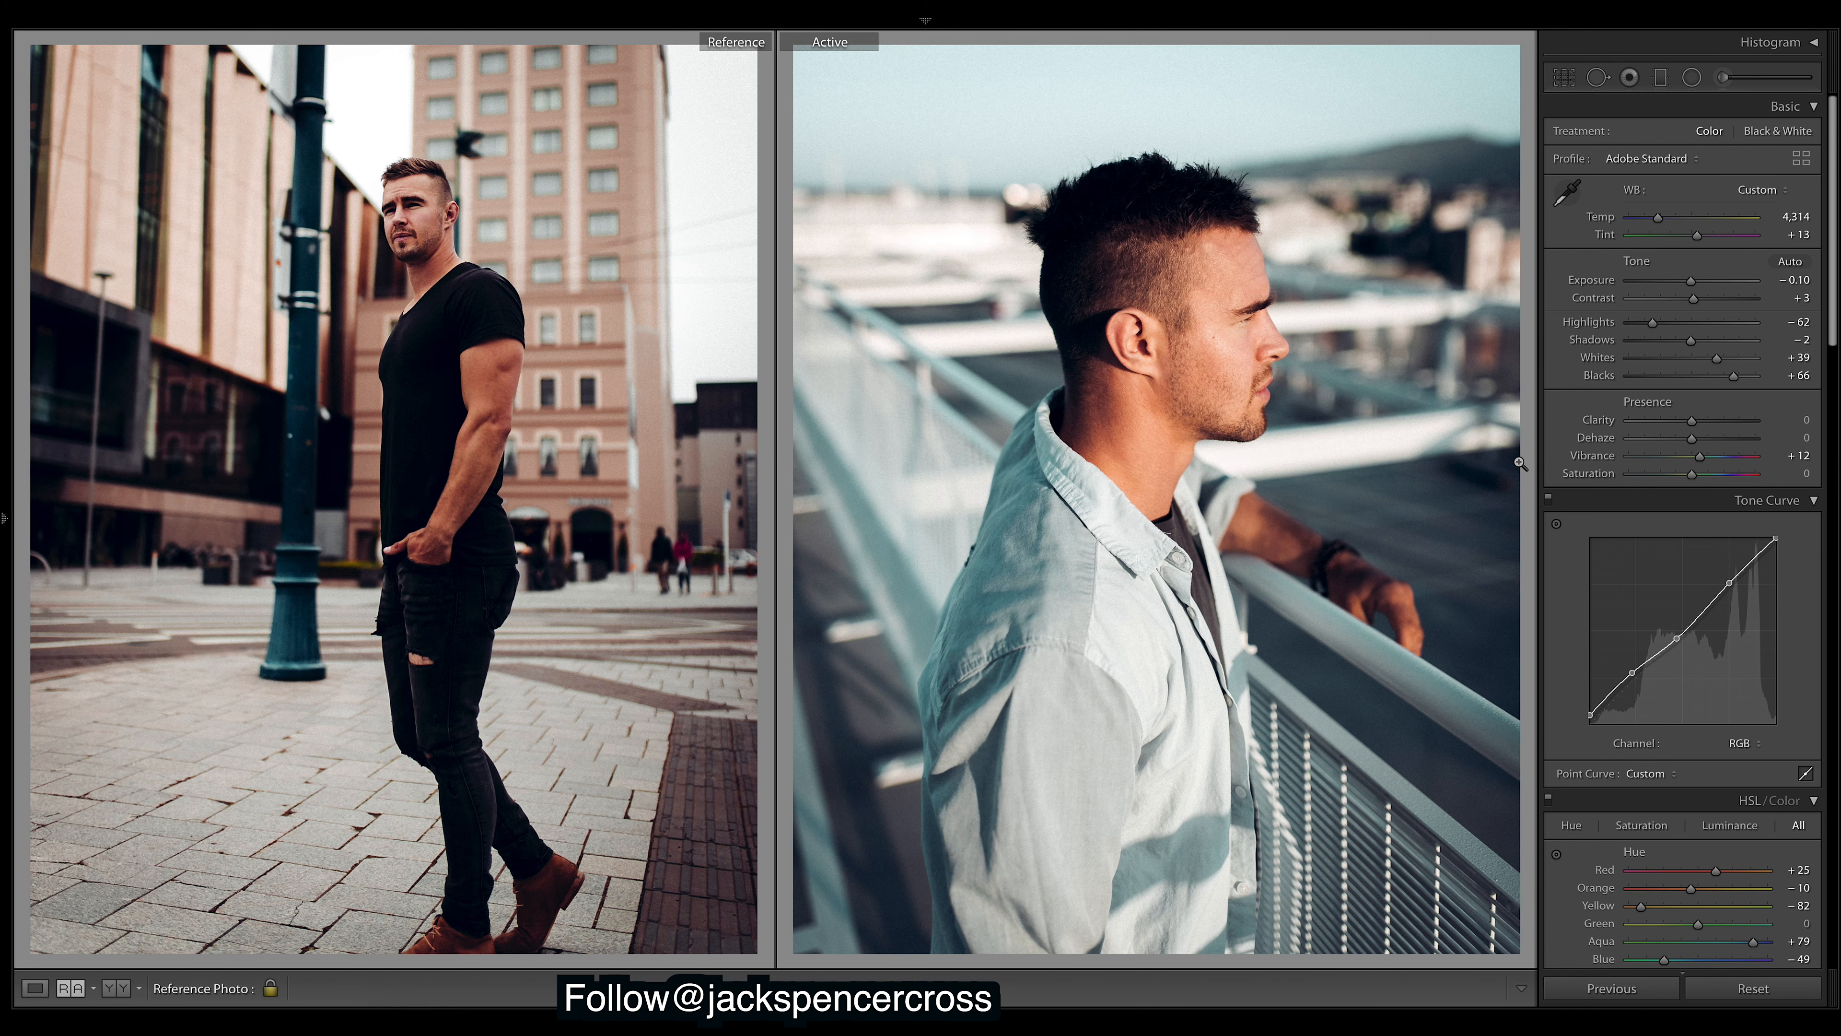
- Review the unedited and edited versions of the side-profile portrait again
key(backslash)
key(backslash)
key(backslash)
key(backslash)
- Turn the Tone Curve adjustments off and back on to check their effect on the portrait
click(1548, 500)
click(1548, 499)
click(1548, 500)
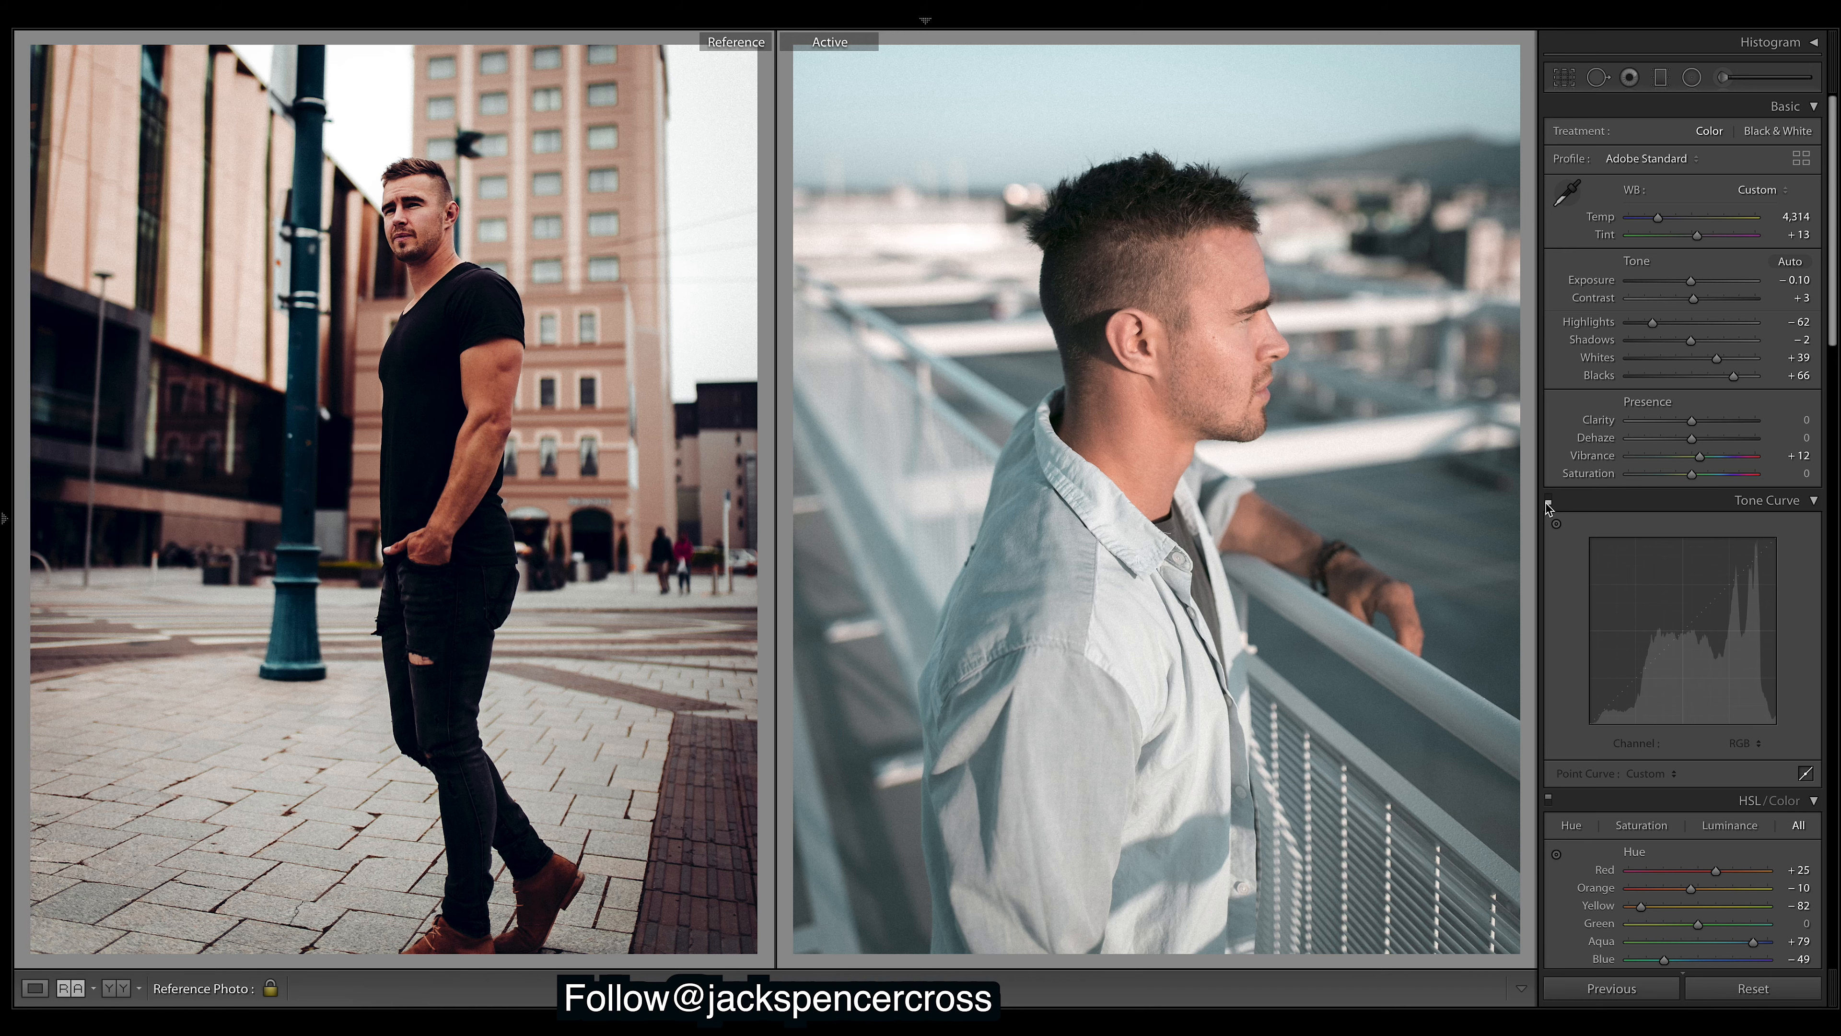
click(1549, 500)
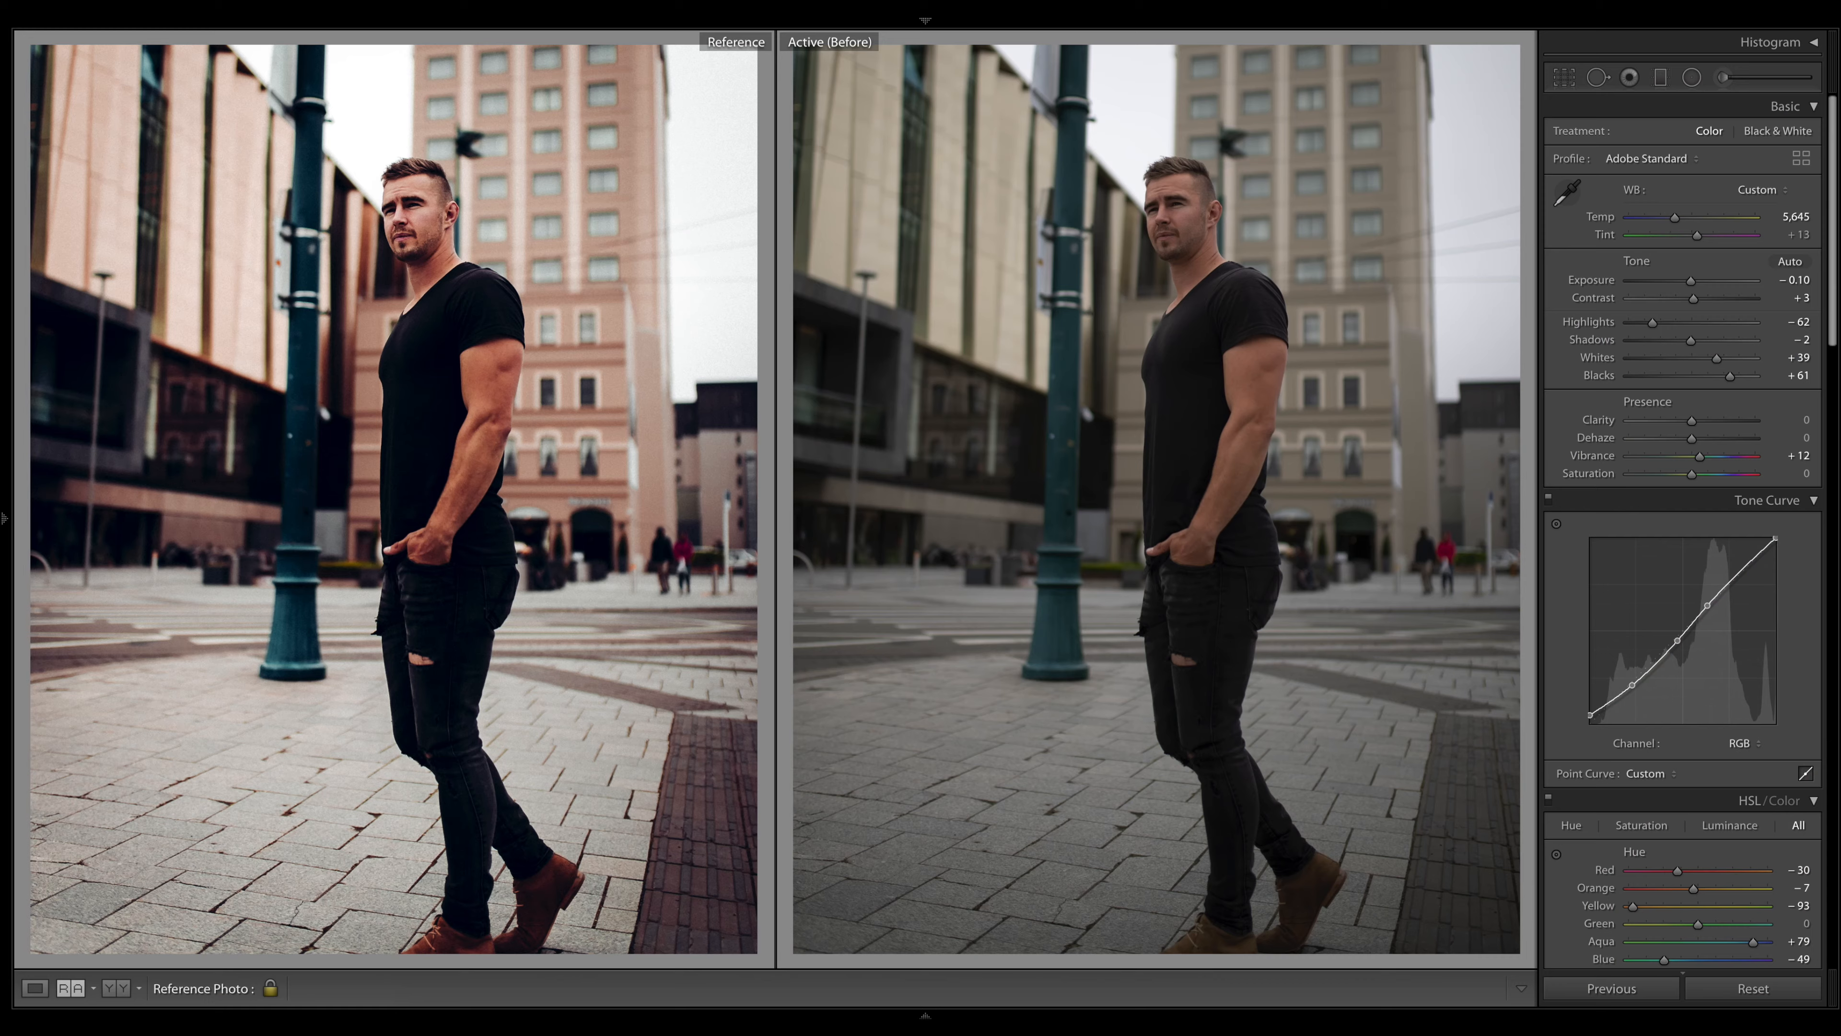
- Compare the before and after versions of the street and side-profile portraits in Reference and single-photo views
key(backslash)
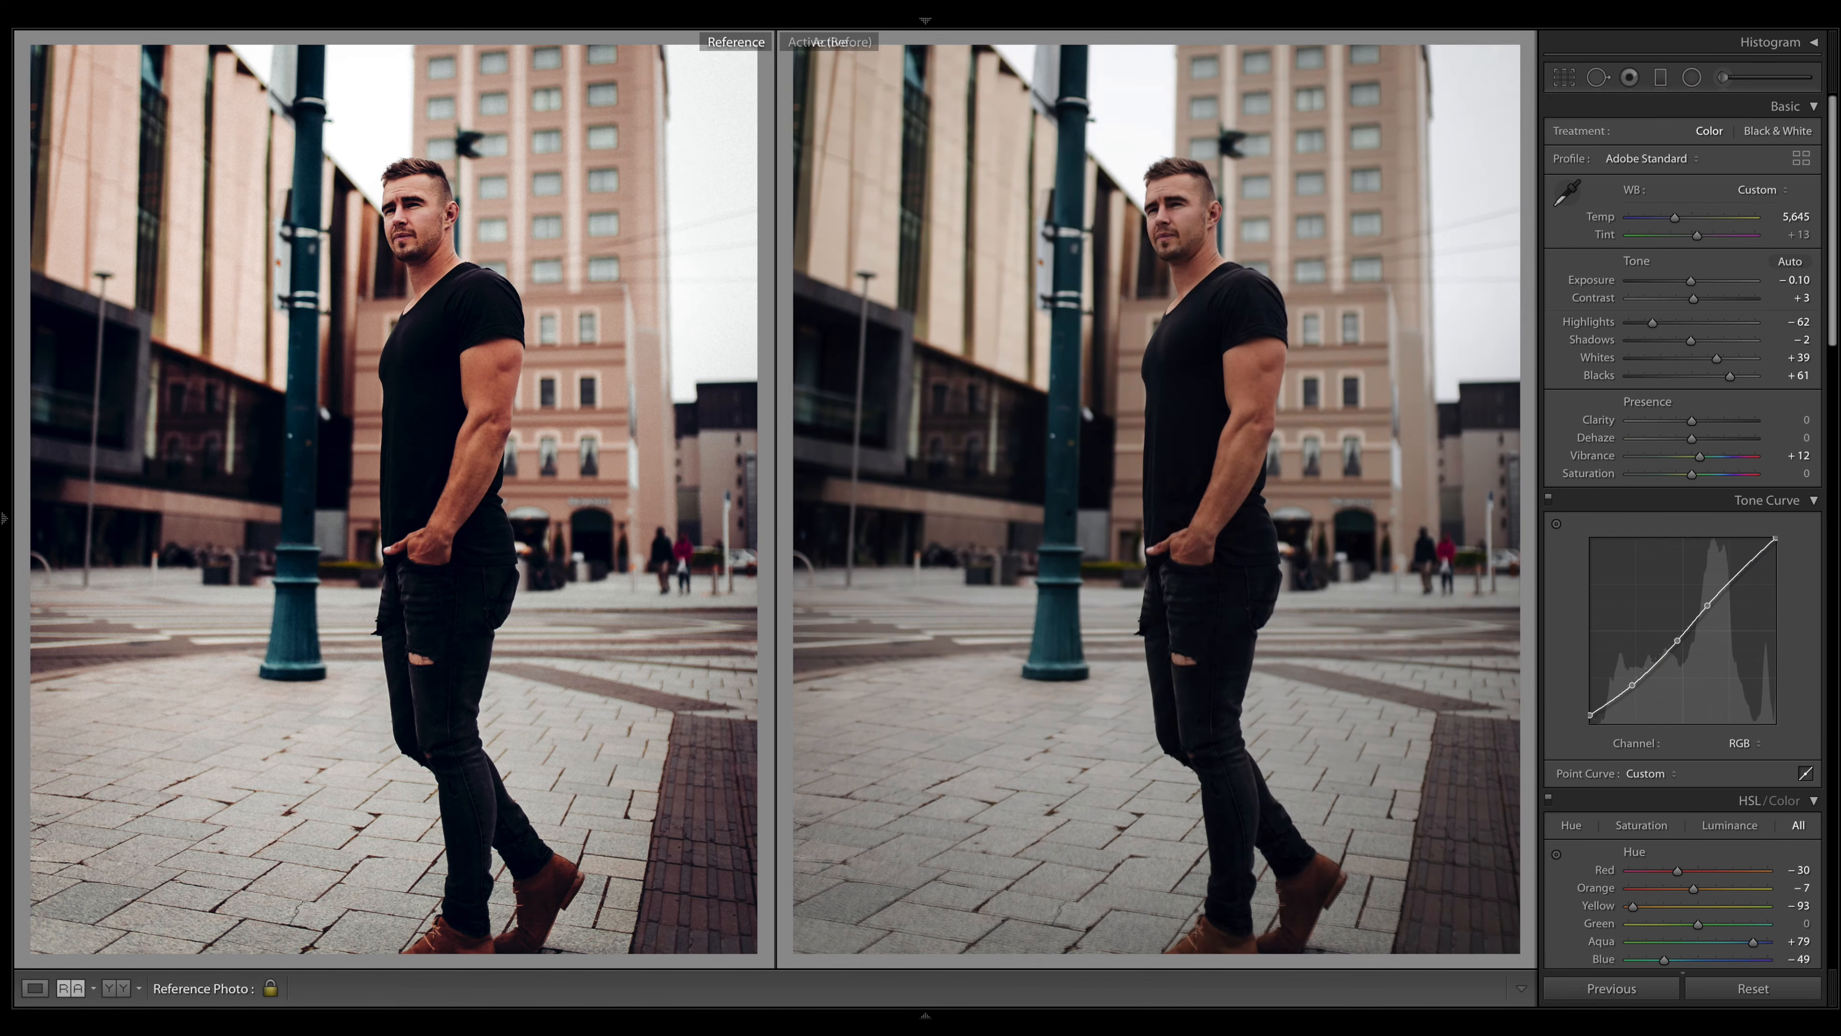
key(d)
key(backslash)
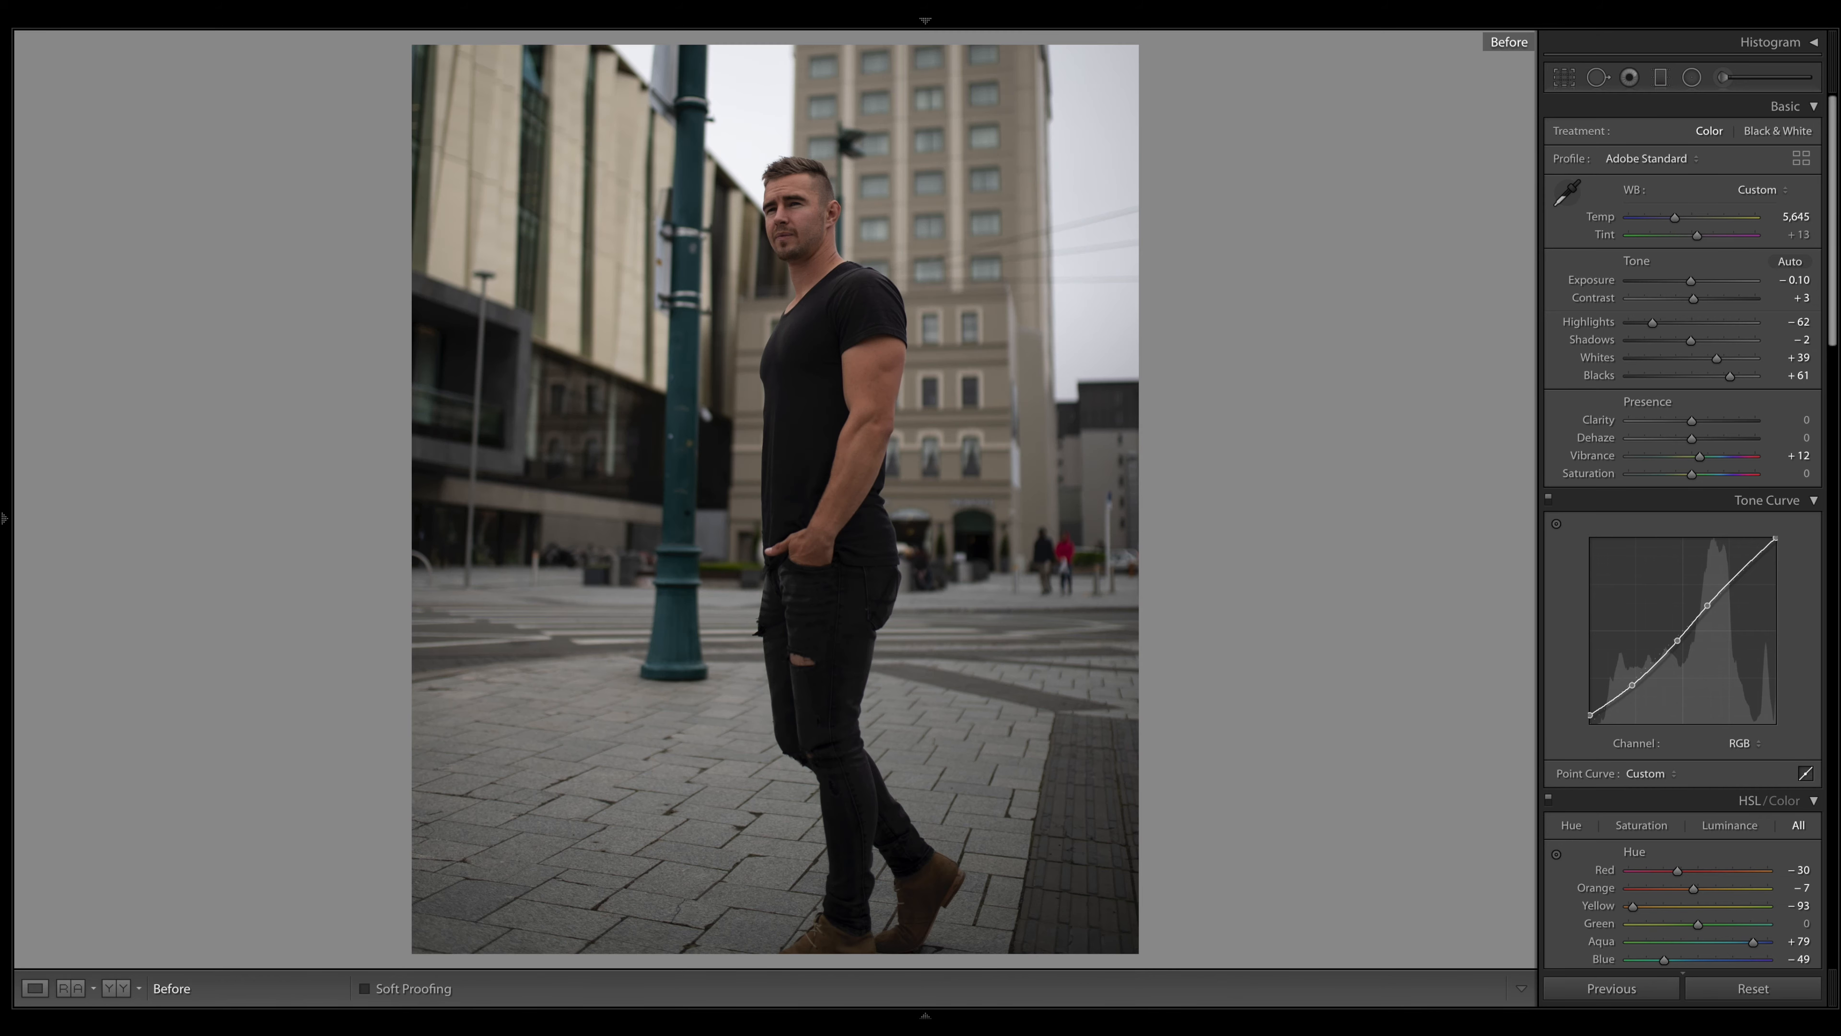
key(backslash)
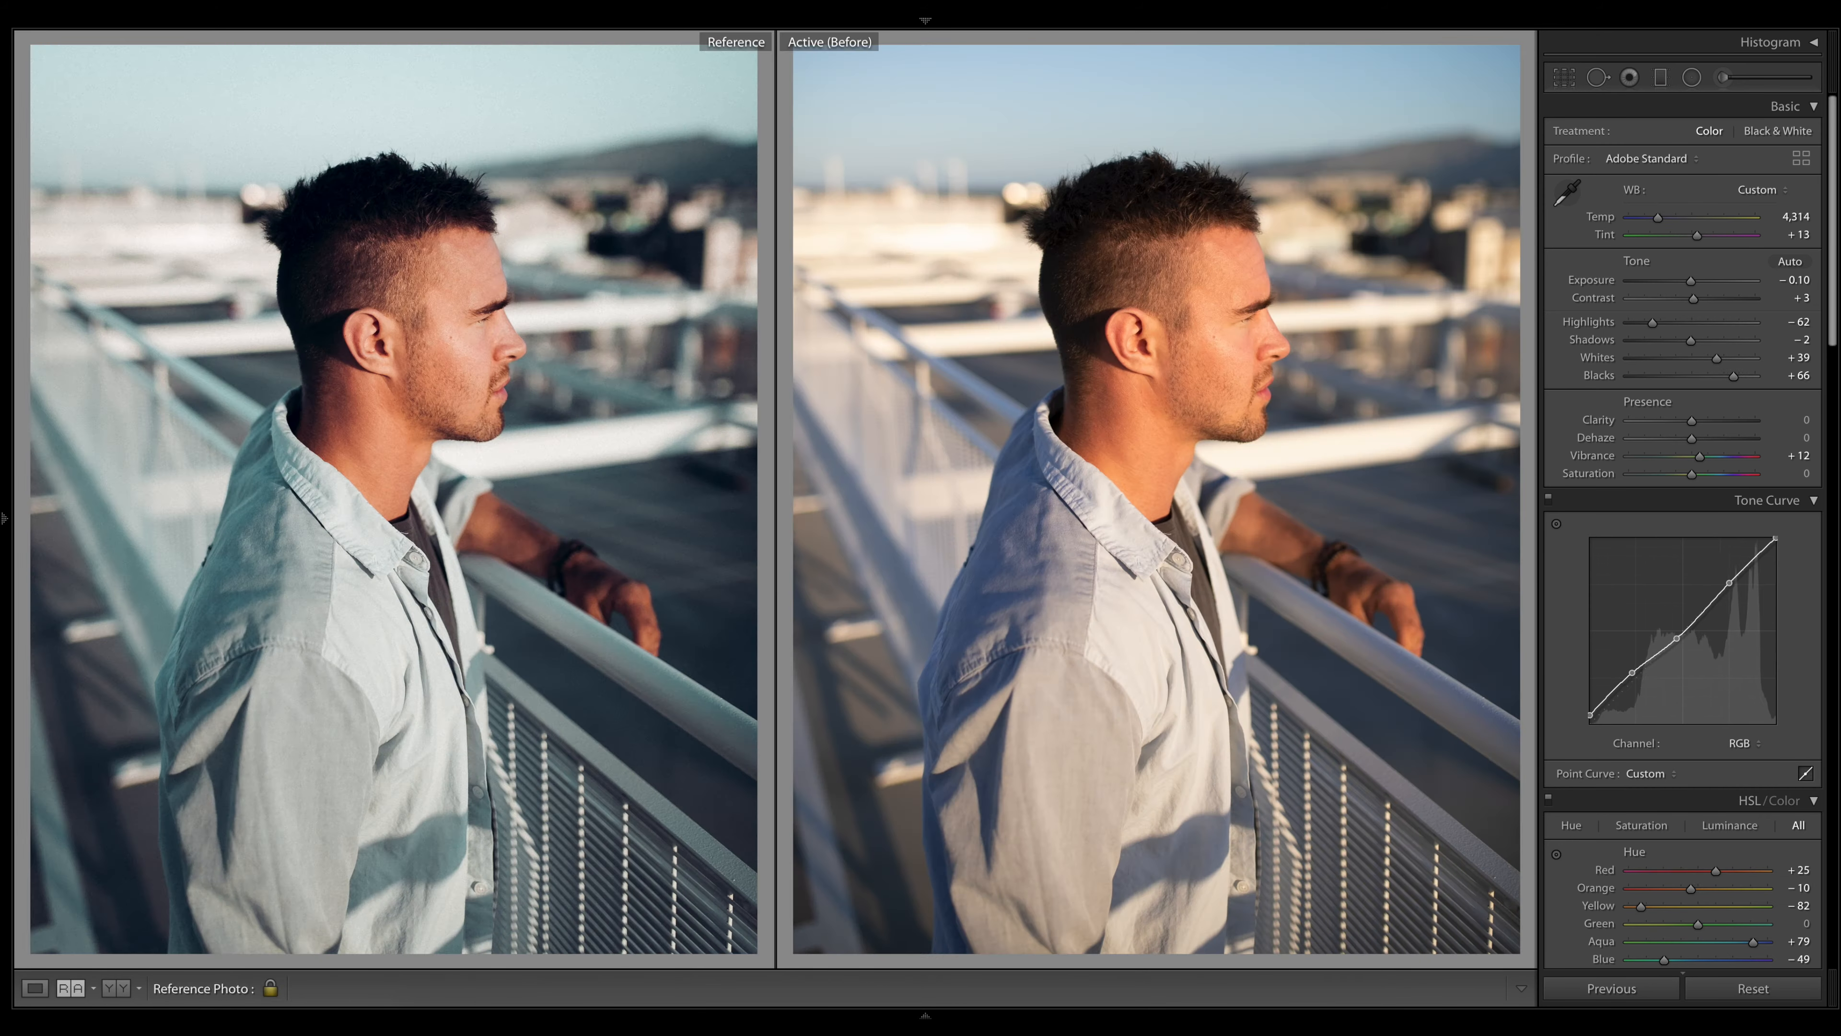
key(backslash)
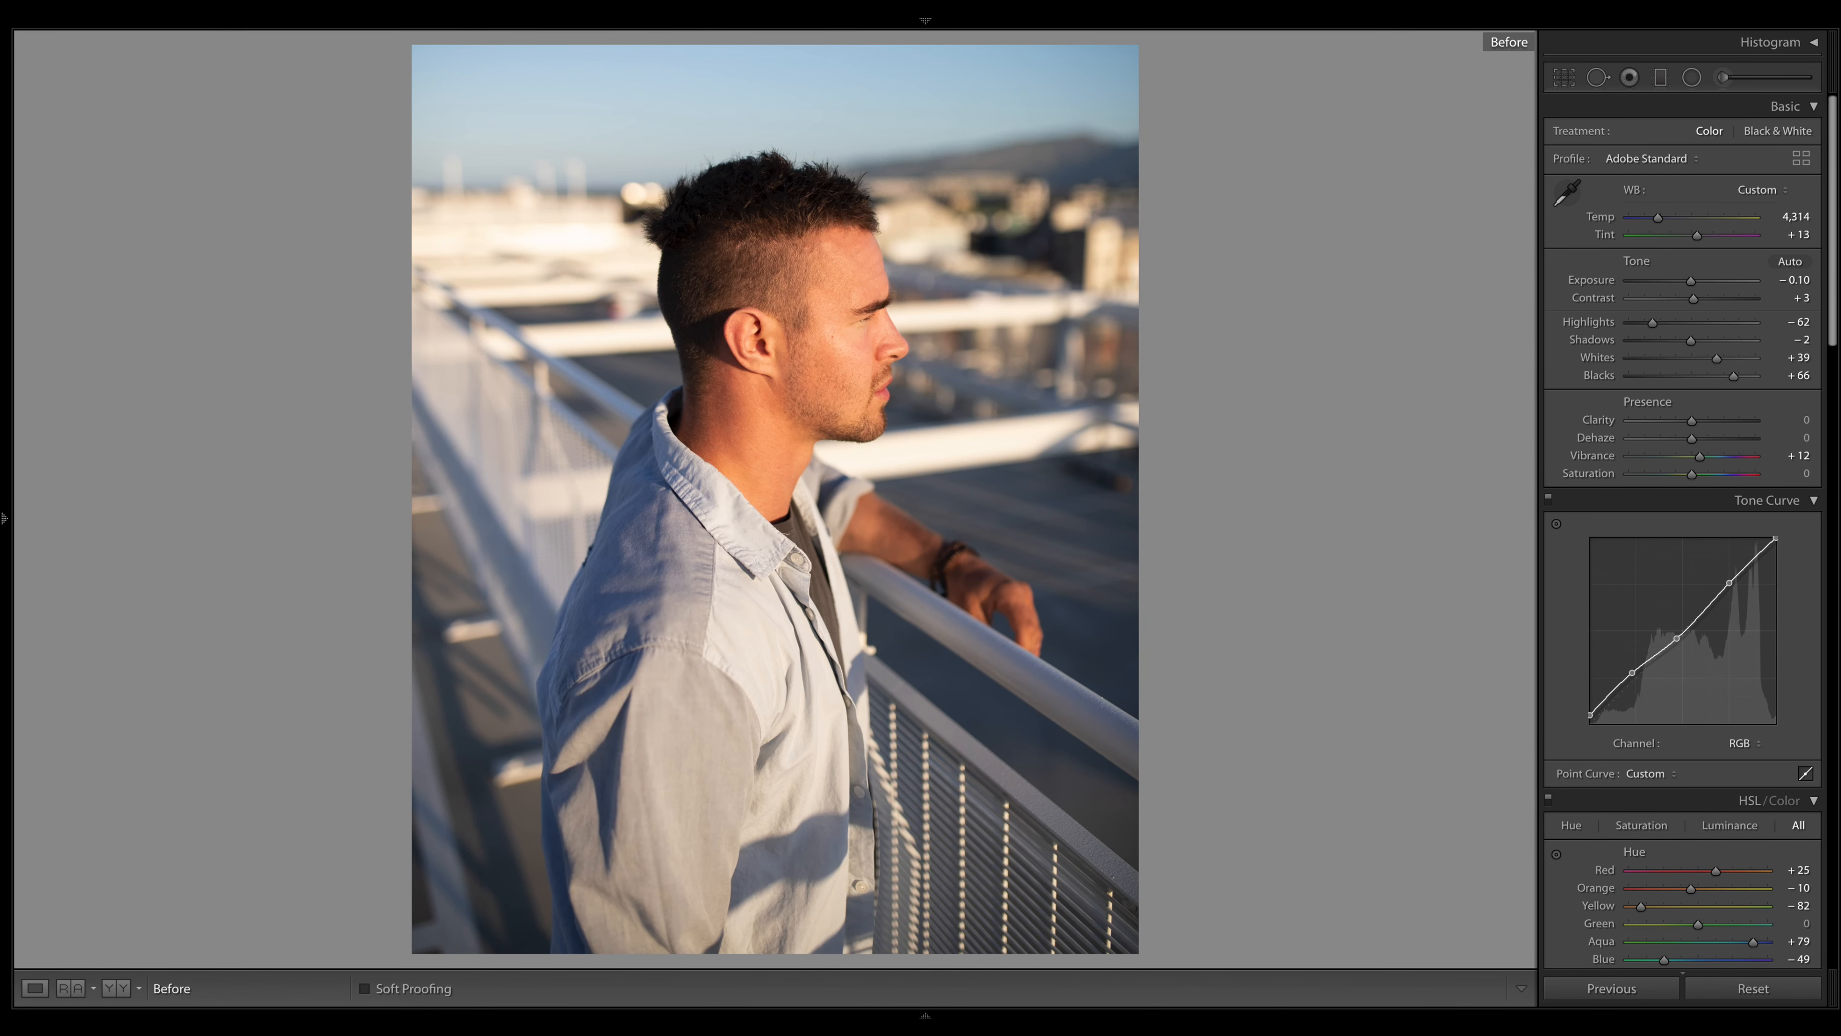
key(backslash)
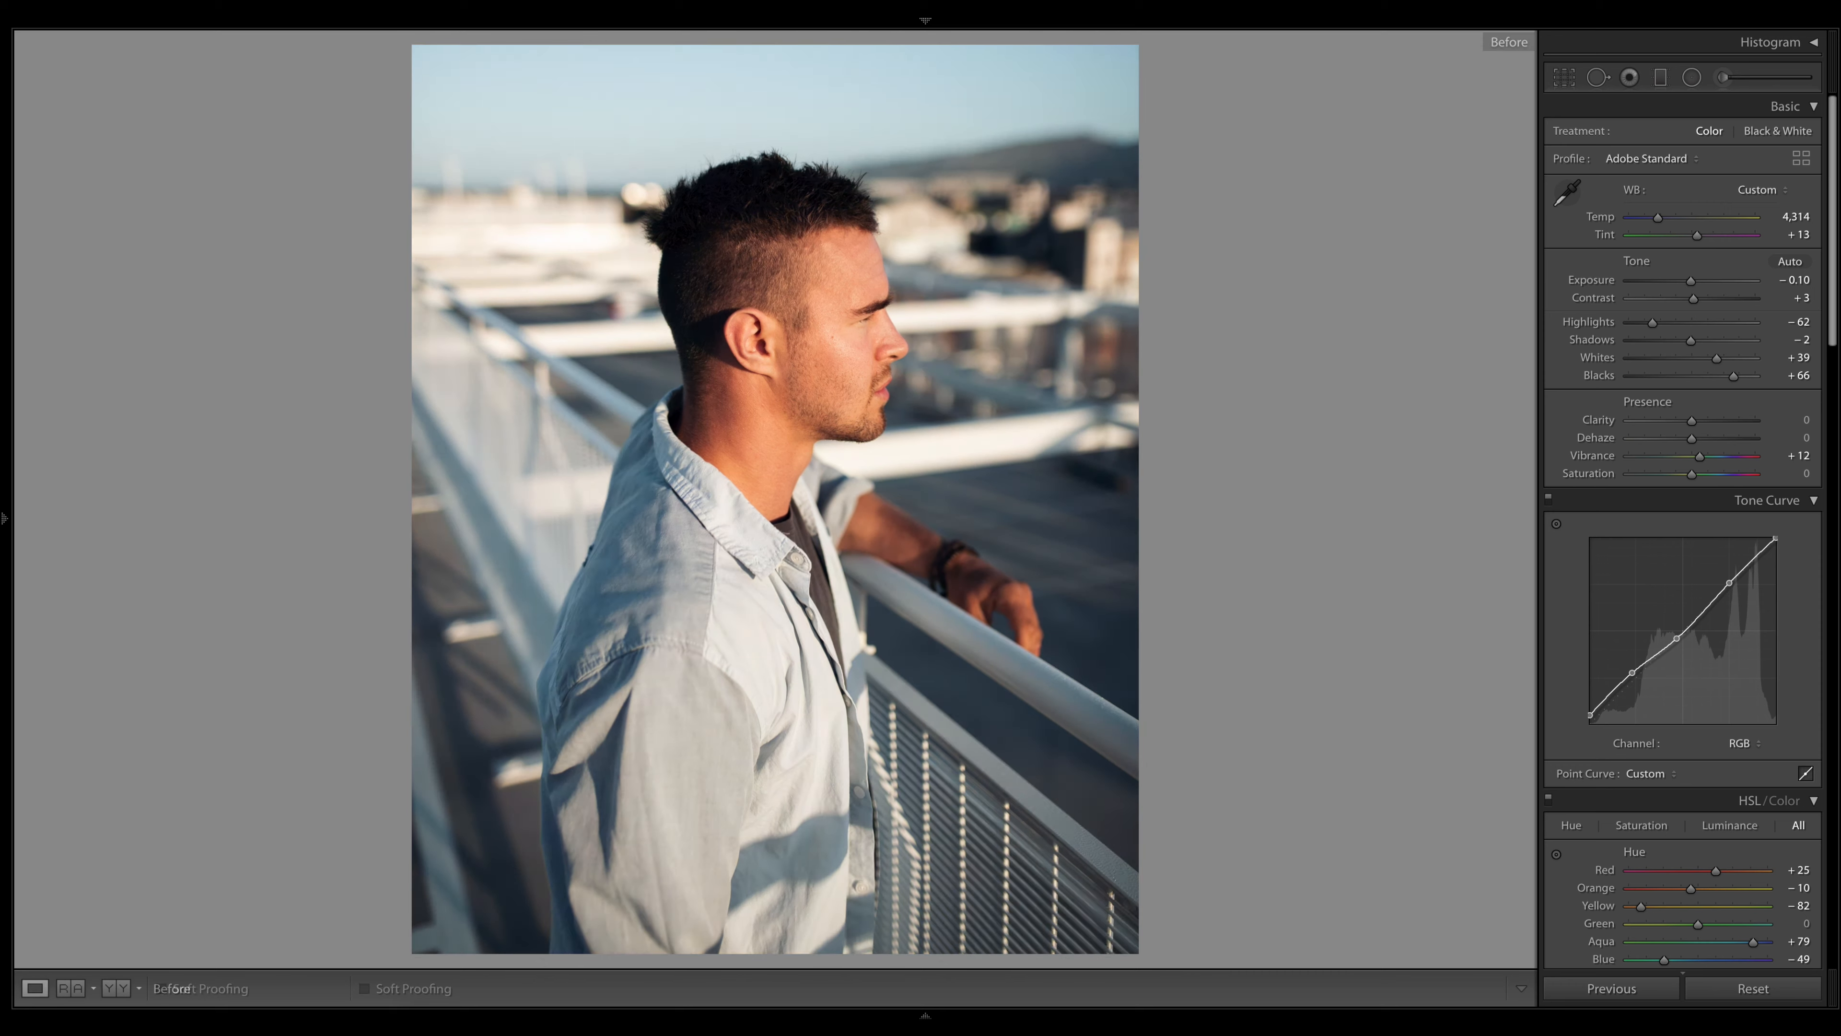